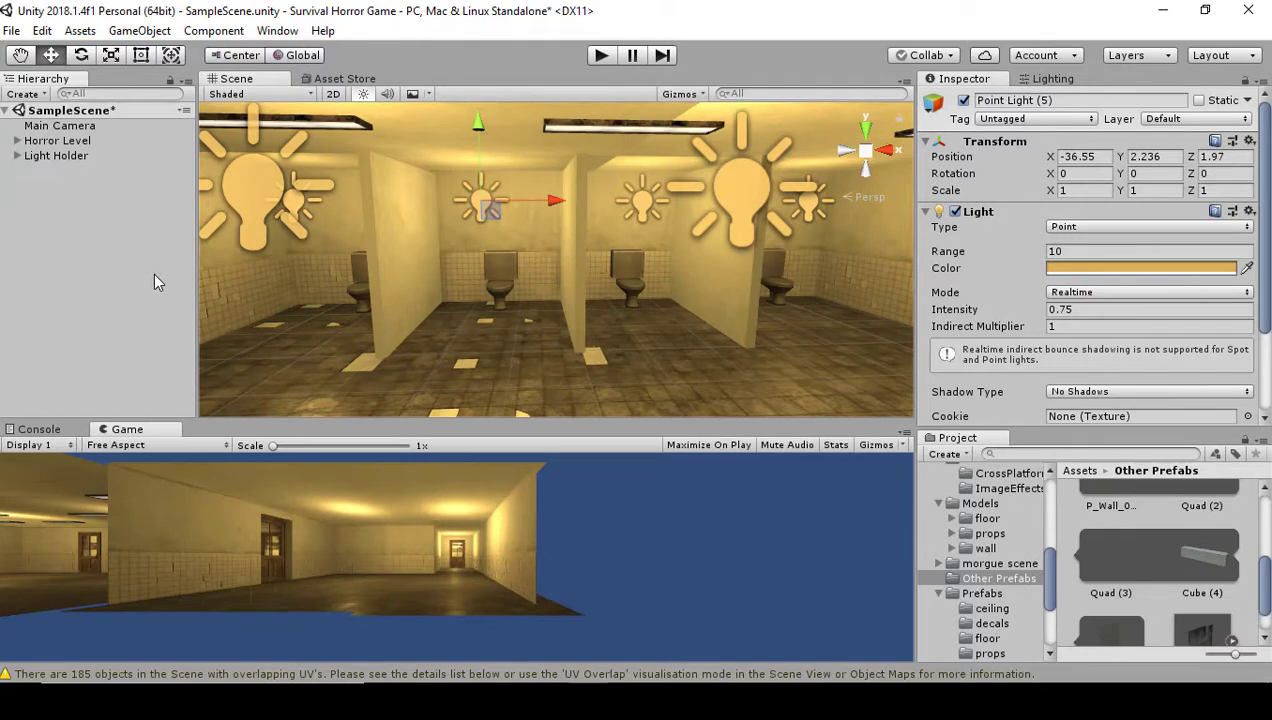
{"action": "right_click_drag", "start_coordinate": [558, 239], "coordinate": [1000, 285]}
{"action": "right_click_drag", "start_coordinate": [760, 285], "coordinate": [686, 299]}
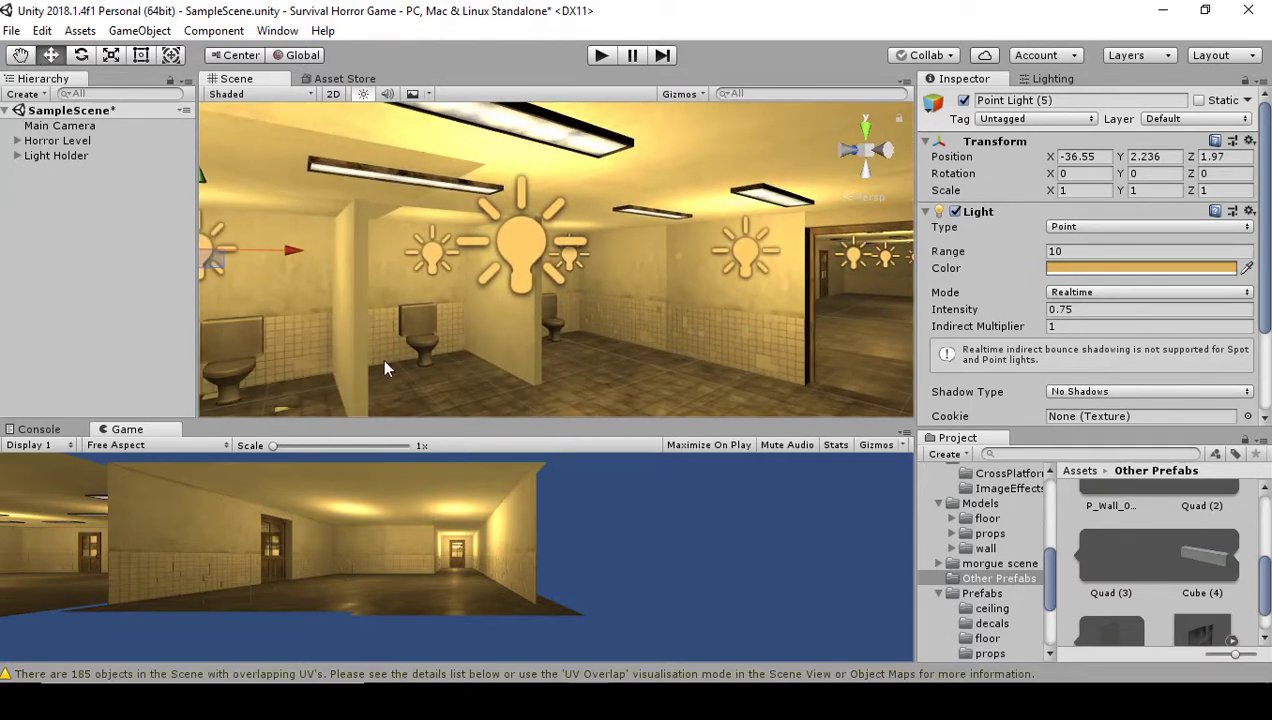
Step: Collapse the expanded project folders, including Models, Prefabs, the ClassRoom folder and Editor, and display the root Assets folder's contents
{"action": "left_click", "coordinate": [932, 579]}
{"action": "left_click", "coordinate": [939, 594]}
{"action": "left_click", "coordinate": [940, 504]}
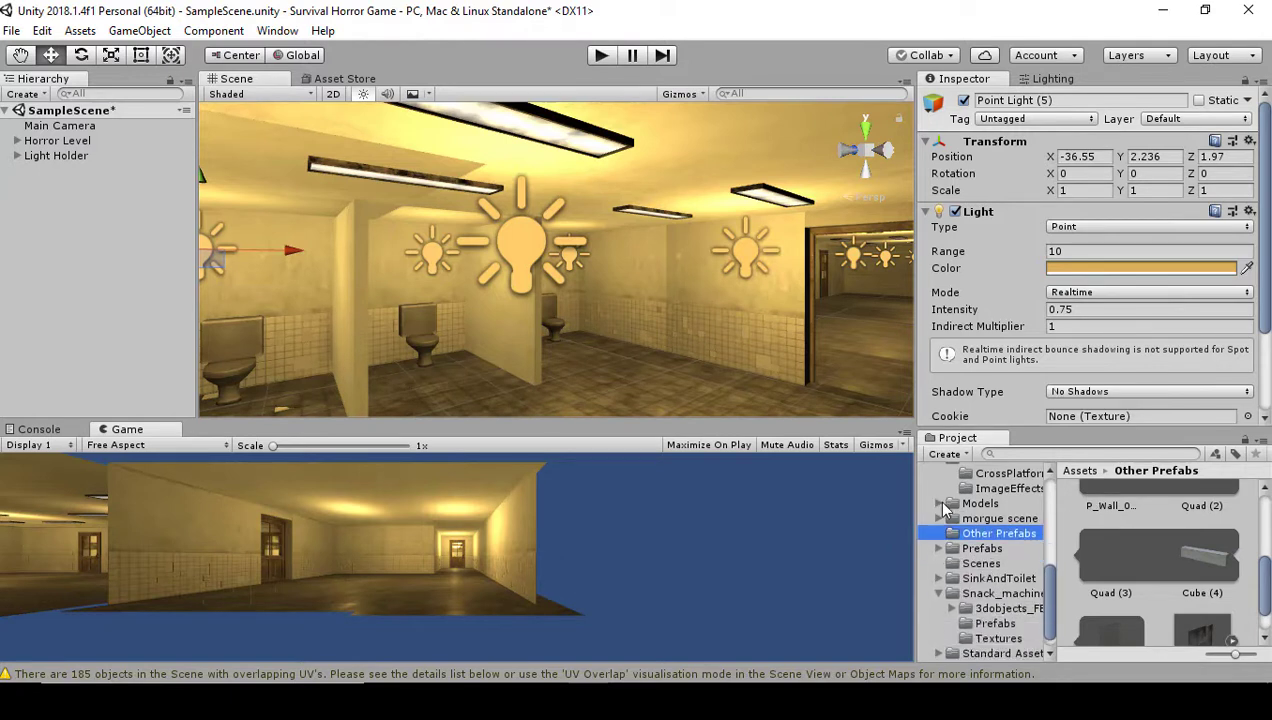
{"action": "scroll", "coordinate": [940, 508], "scroll_direction": "up", "scroll_amount": 3}
{"action": "left_click", "coordinate": [937, 540]}
{"action": "scroll", "coordinate": [933, 549], "scroll_direction": "up", "scroll_amount": 3}
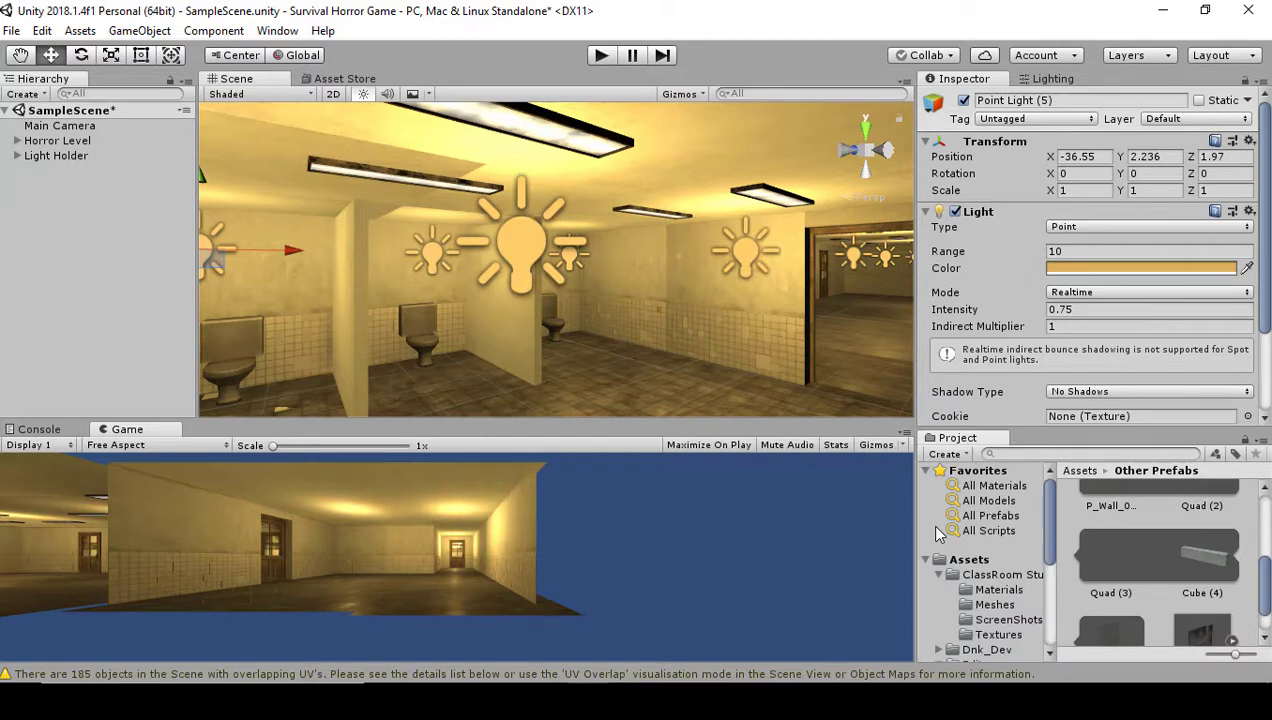
{"action": "left_click", "coordinate": [938, 575]}
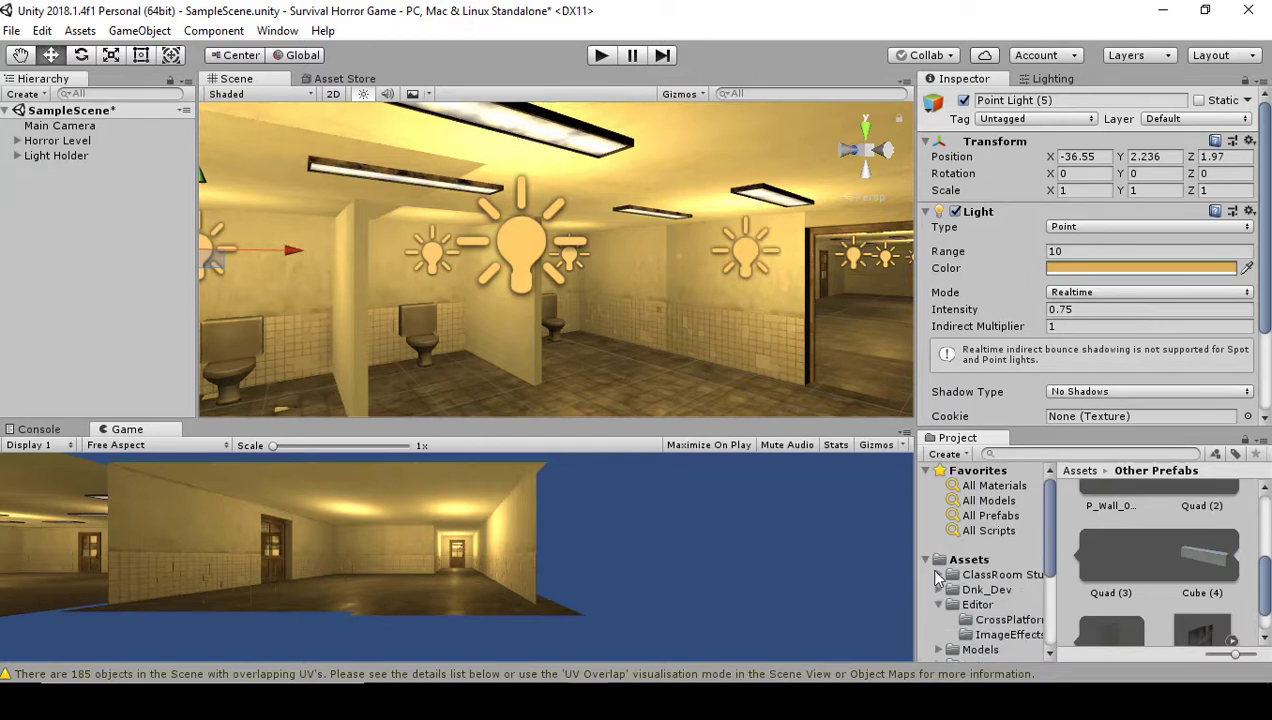
{"action": "left_click", "coordinate": [939, 604]}
{"action": "left_click", "coordinate": [962, 560]}
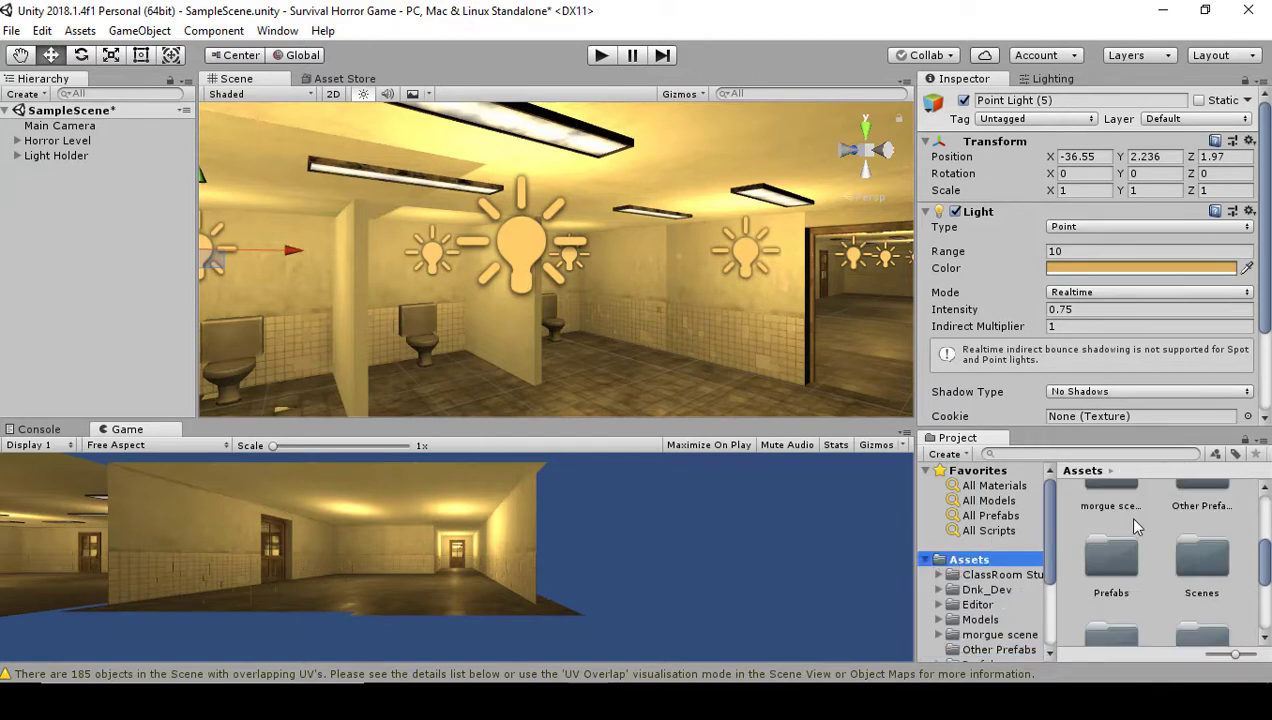
{"action": "right_click", "coordinate": [1149, 607]}
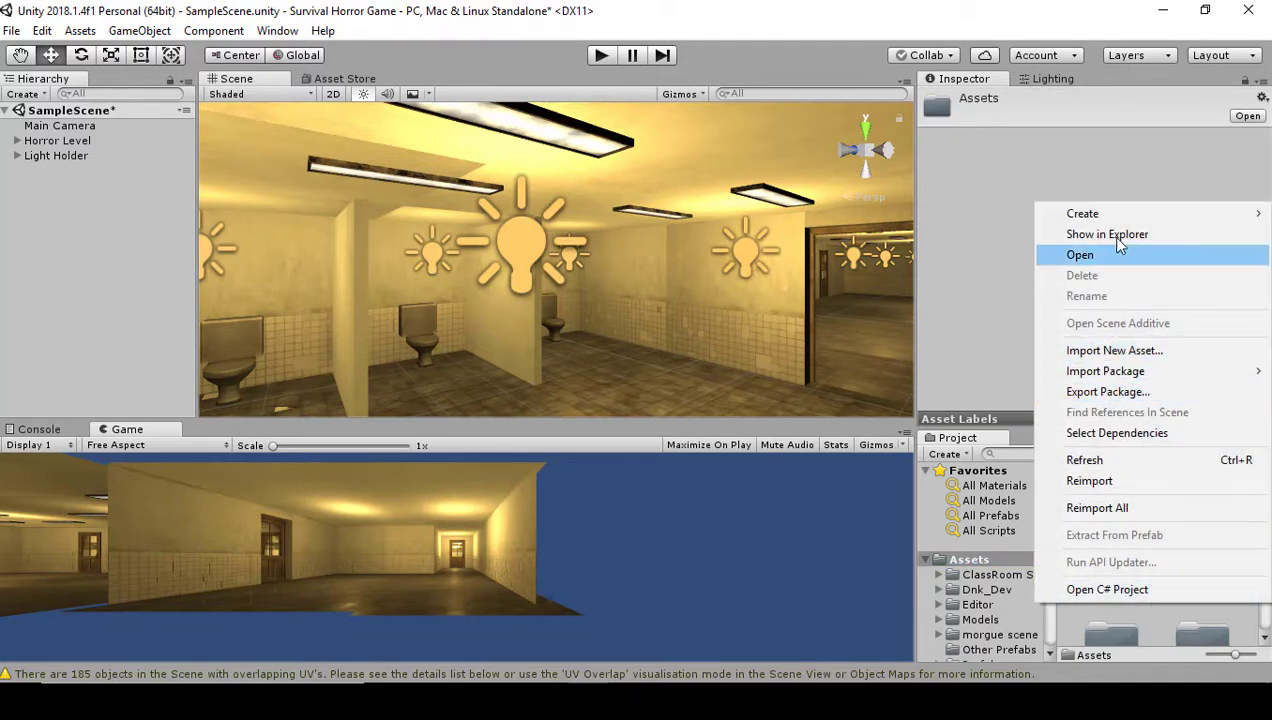
{"action": "mouse_move", "coordinate": [1117, 220]}
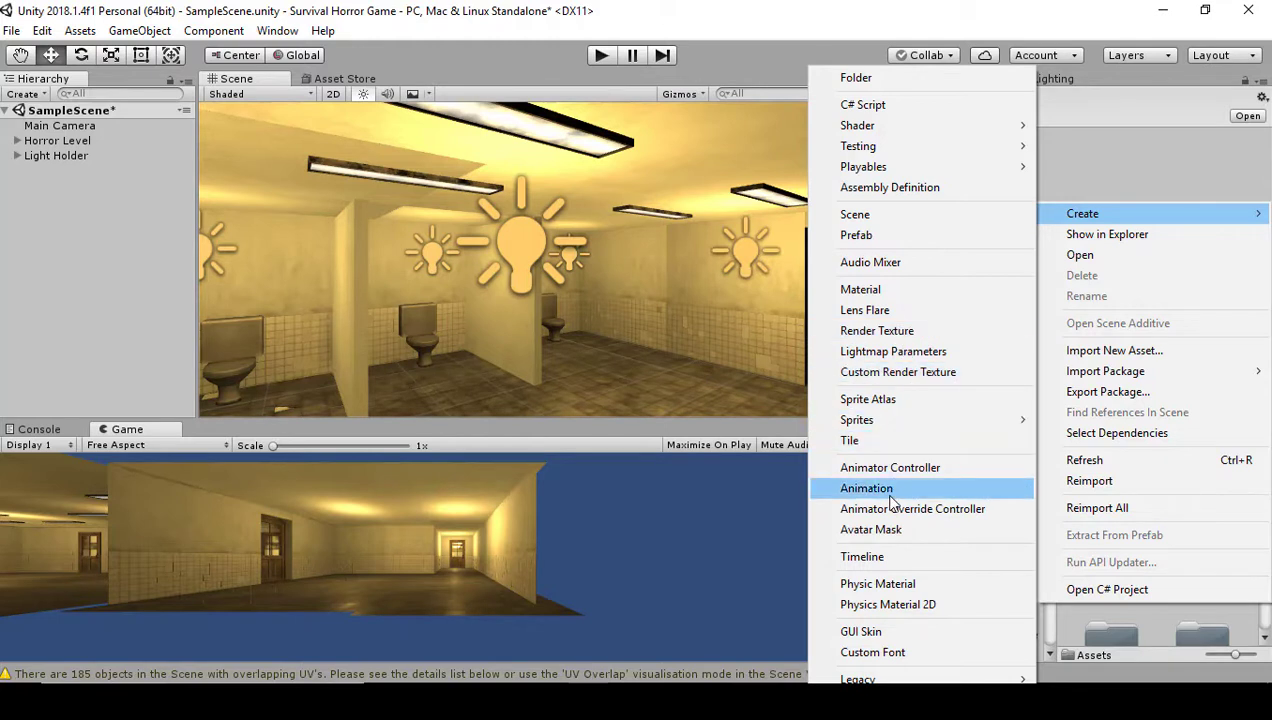
{"action": "left_click", "coordinate": [63, 350]}
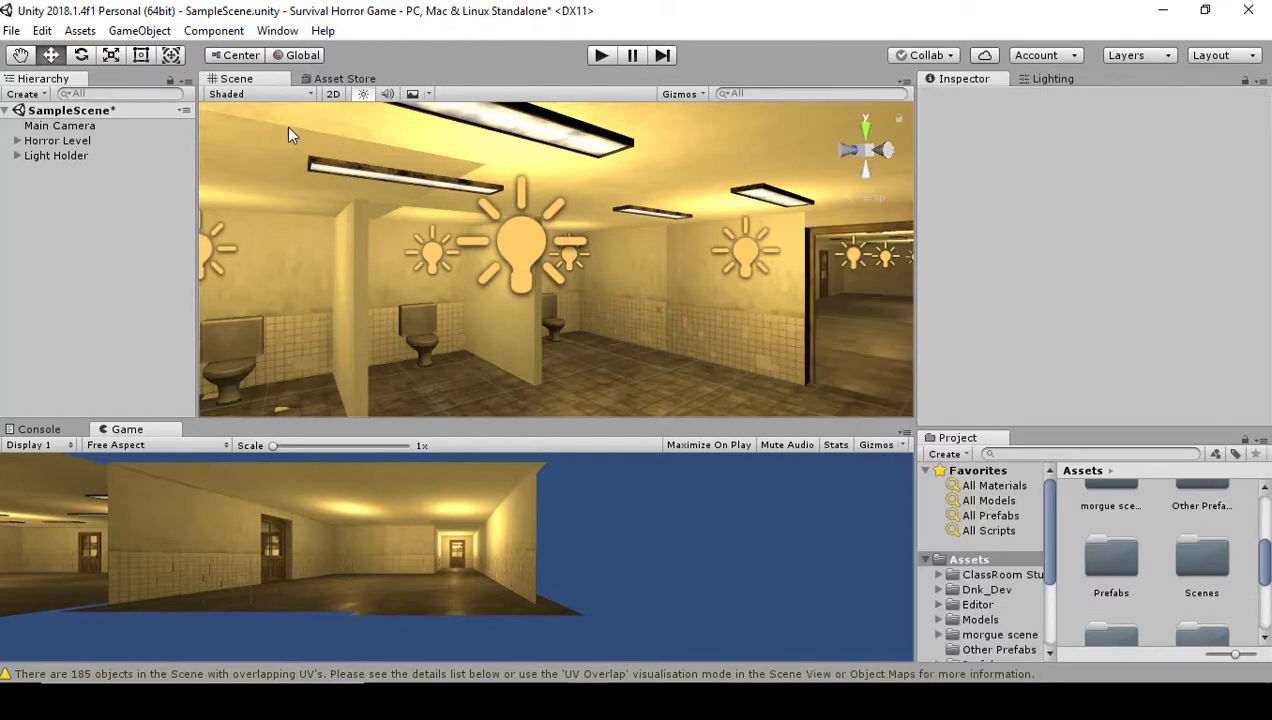
Step: Search the Asset Store for "pos" and open the Post Processing Stack page by Unity Technologies
{"action": "left_click", "coordinate": [344, 79]}
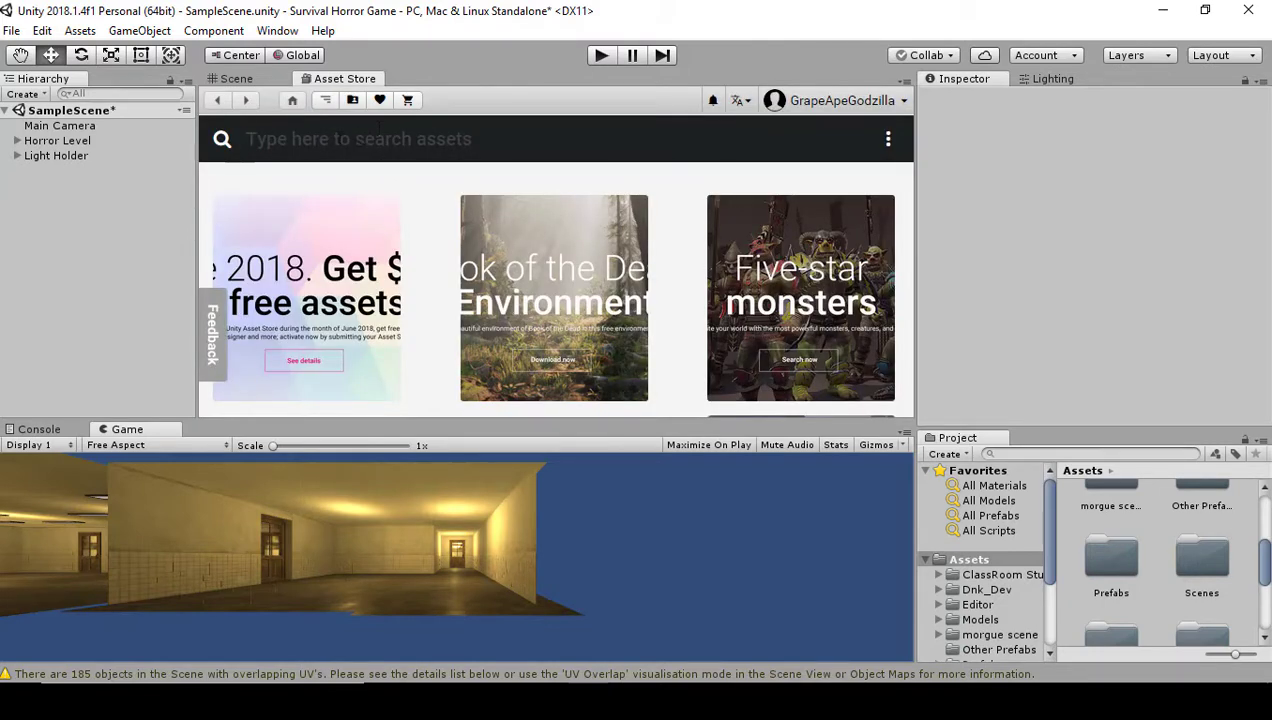
{"action": "type", "text": "pos"}
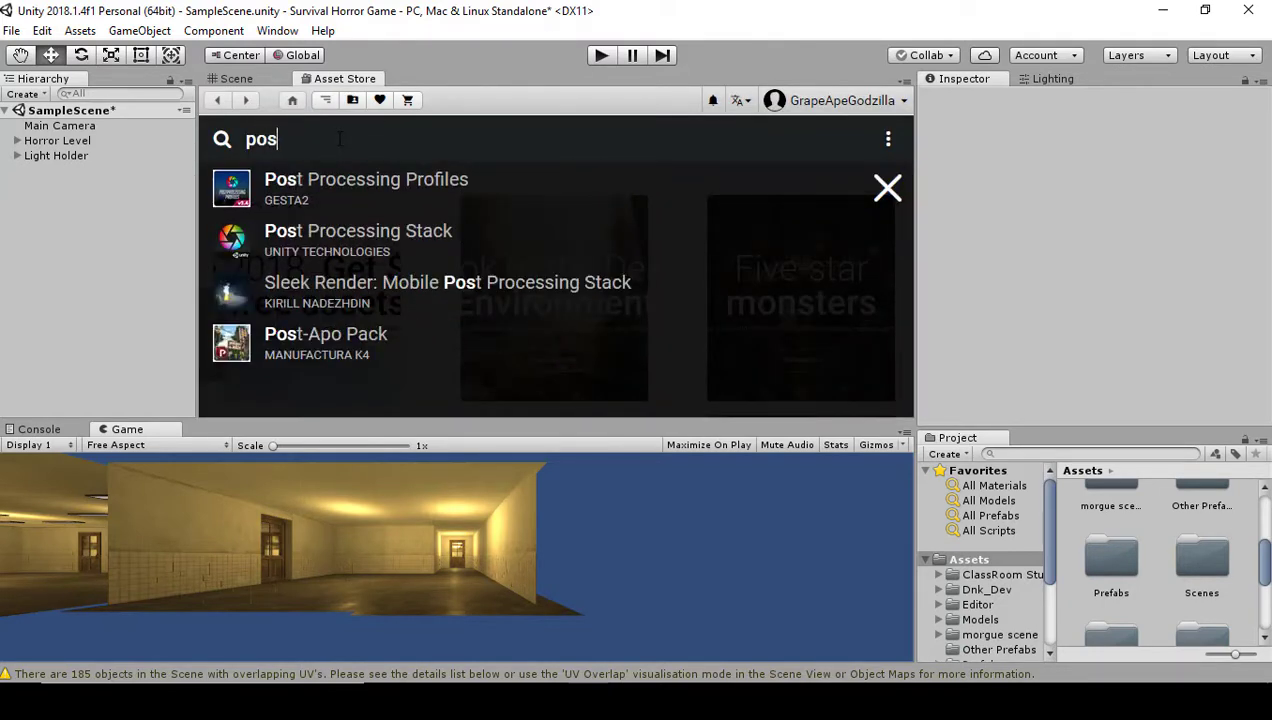
{"action": "left_click", "coordinate": [338, 242]}
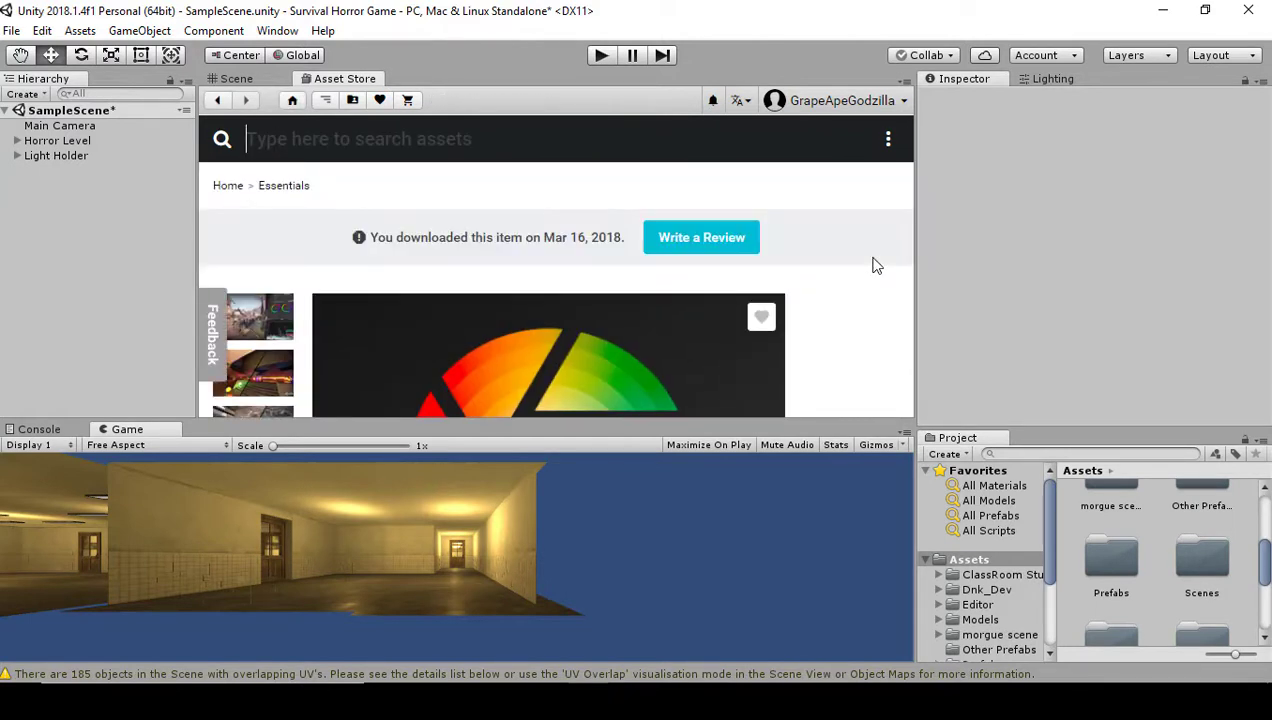
Step: Import the full Post Processing Stack package into the project and accept the automatic API update
{"action": "scroll", "coordinate": [866, 288], "scroll_direction": "down", "scroll_amount": 5}
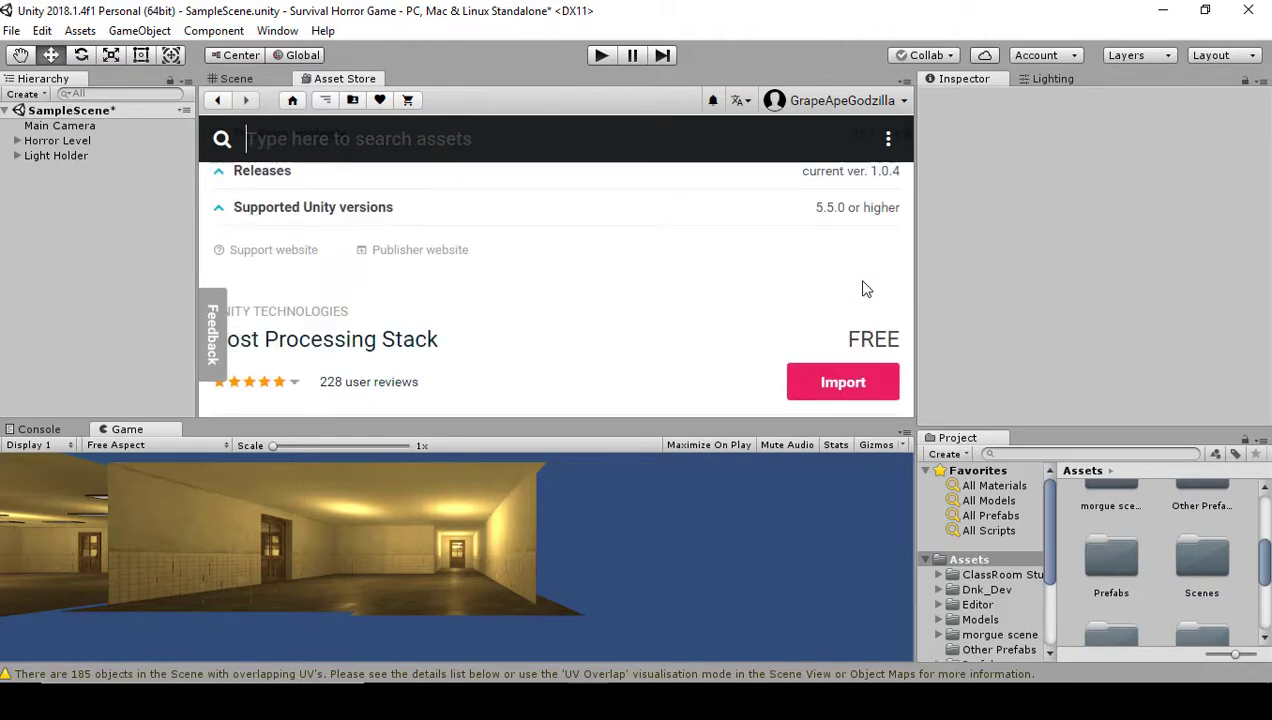
{"action": "scroll", "coordinate": [866, 288], "scroll_direction": "down", "scroll_amount": 2}
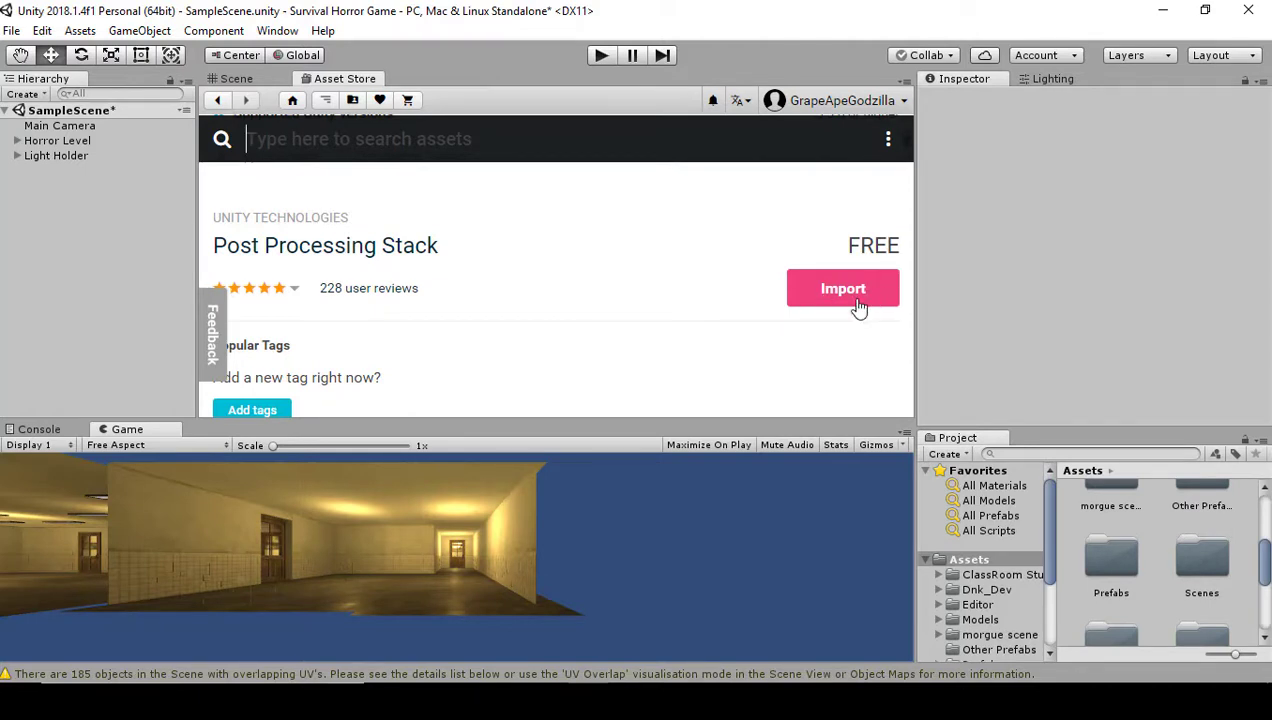
{"action": "left_click", "coordinate": [855, 296]}
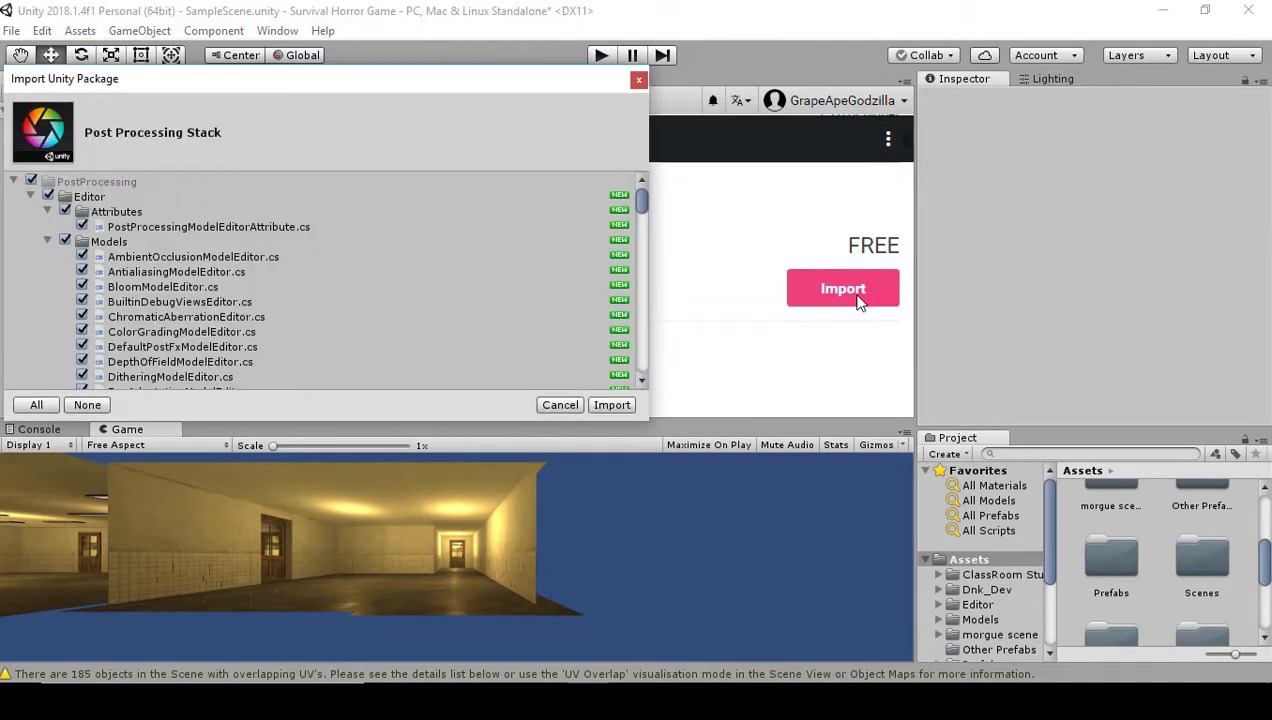
{"action": "left_click", "coordinate": [610, 405]}
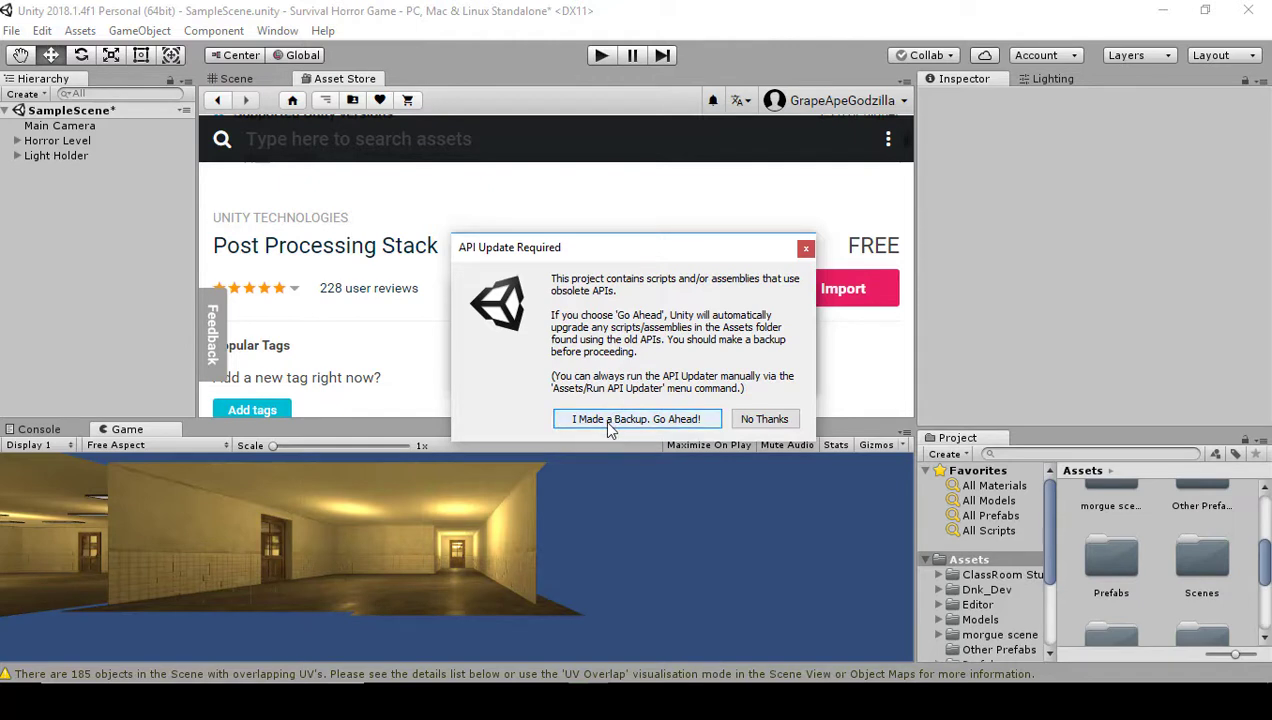
{"action": "left_click", "coordinate": [610, 423]}
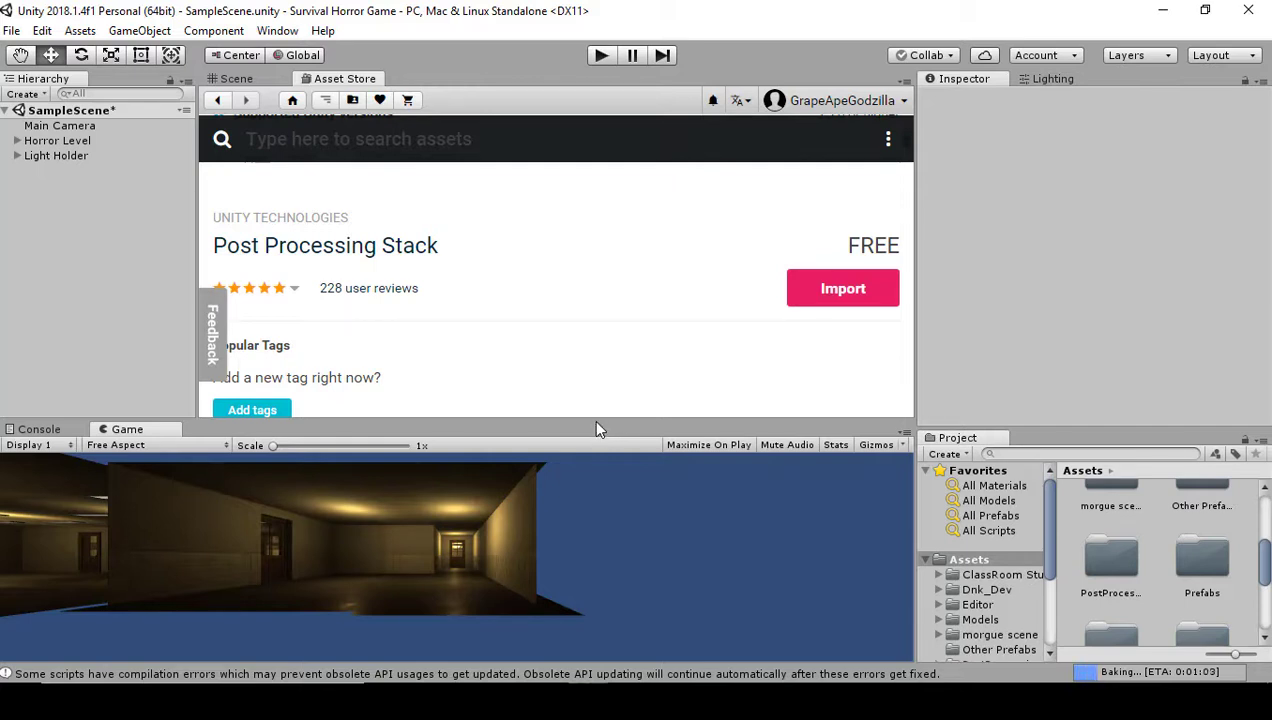
Step: Save the SampleScene scene
{"action": "left_click", "coordinate": [11, 31]}
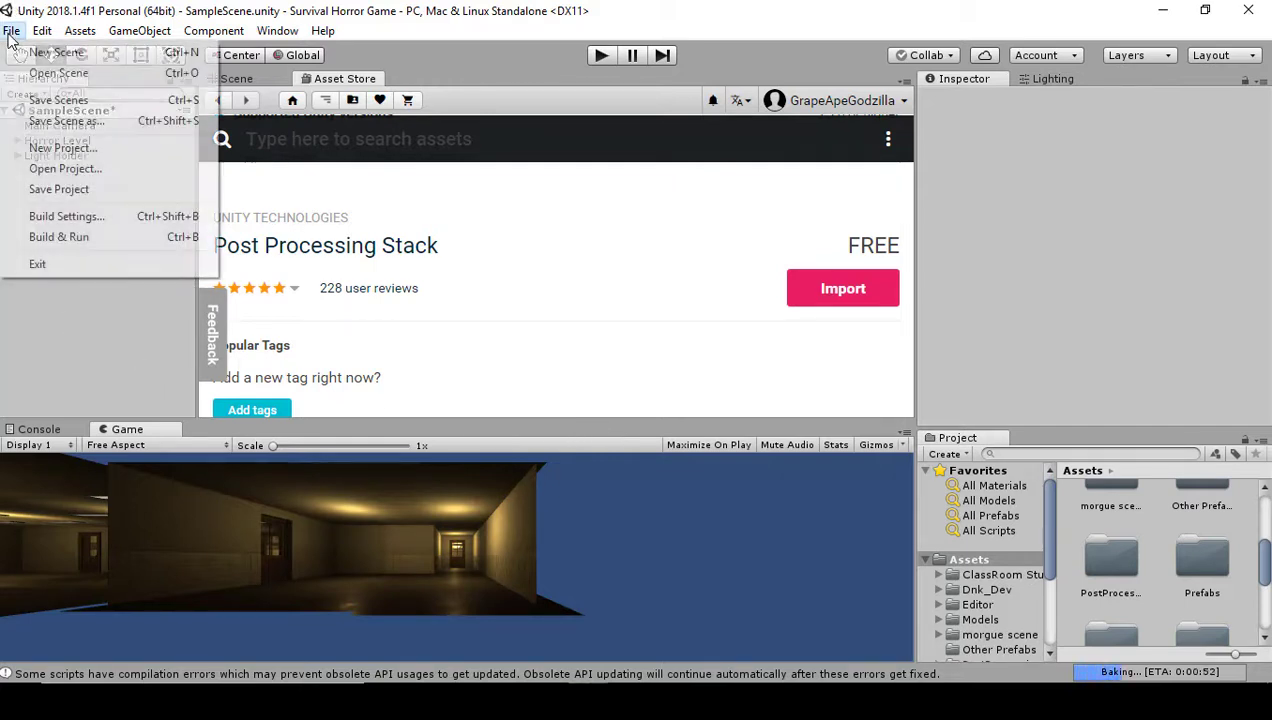
{"action": "left_click", "coordinate": [24, 104]}
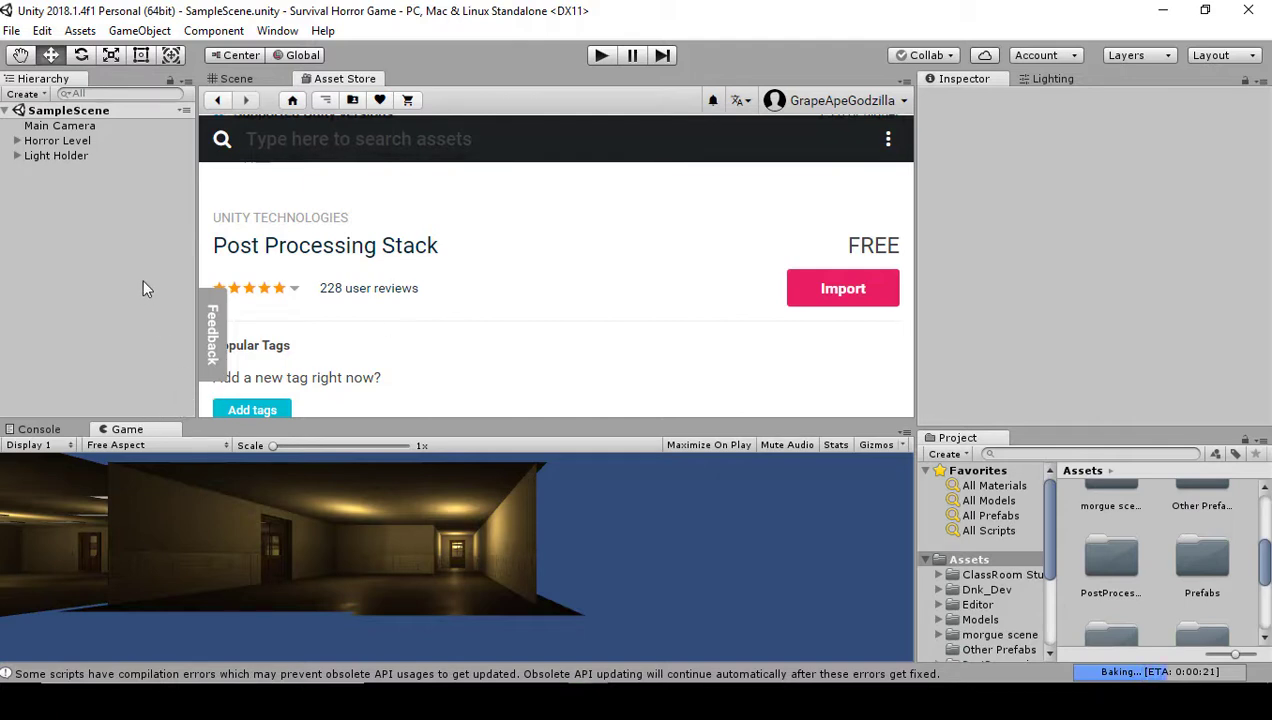
{"action": "left_click", "coordinate": [11, 31]}
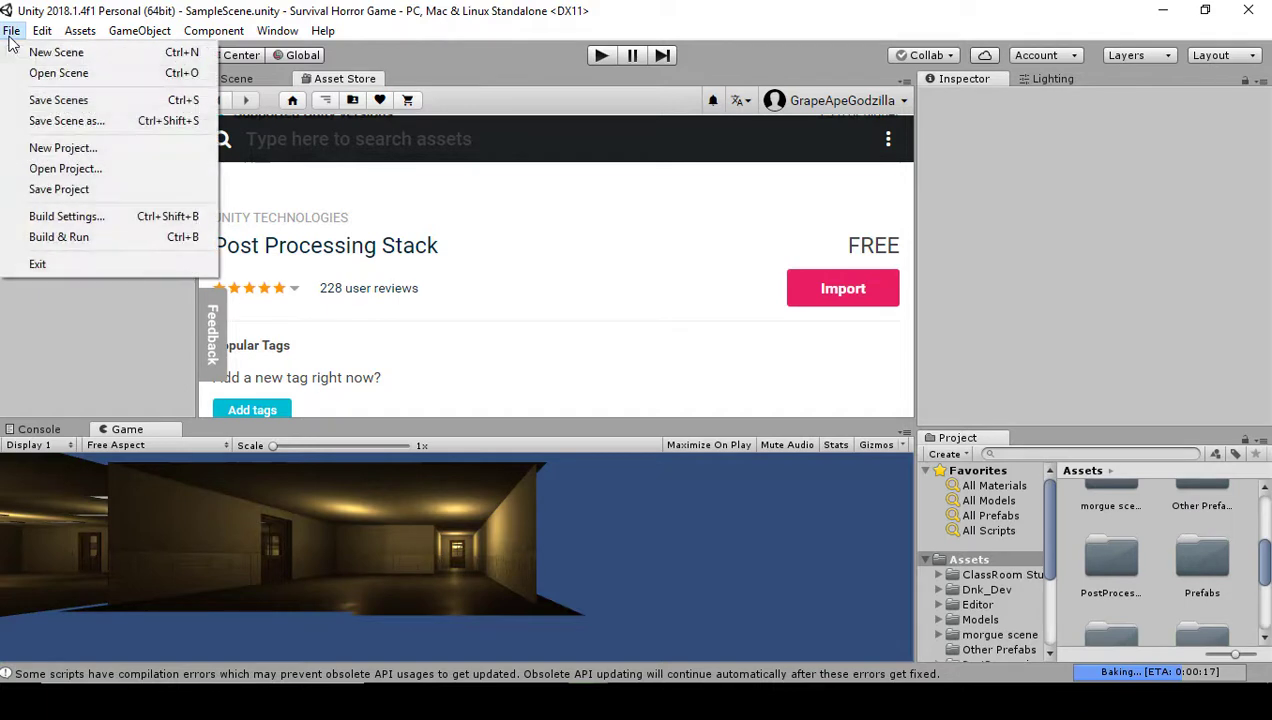
{"action": "left_click", "coordinate": [40, 100]}
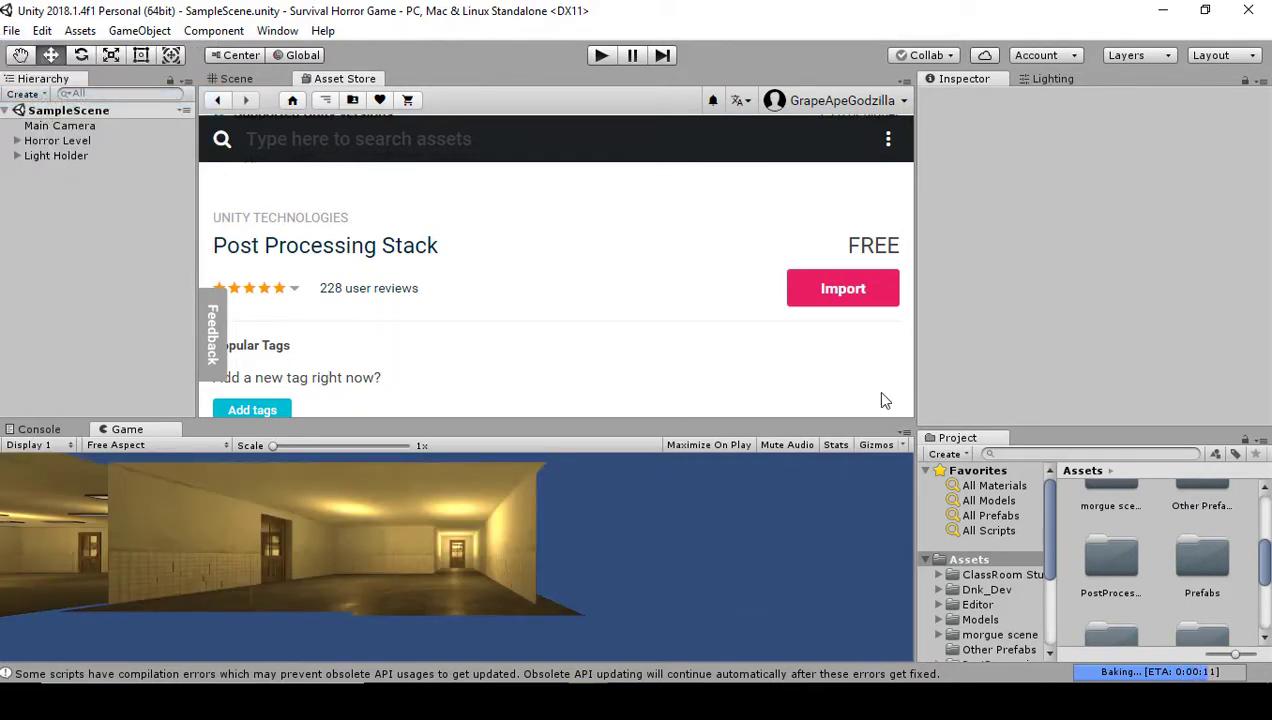
Step: Create a new folder named "Post Processing Profile" in the root Assets folder
{"action": "right_click", "coordinate": [1067, 608]}
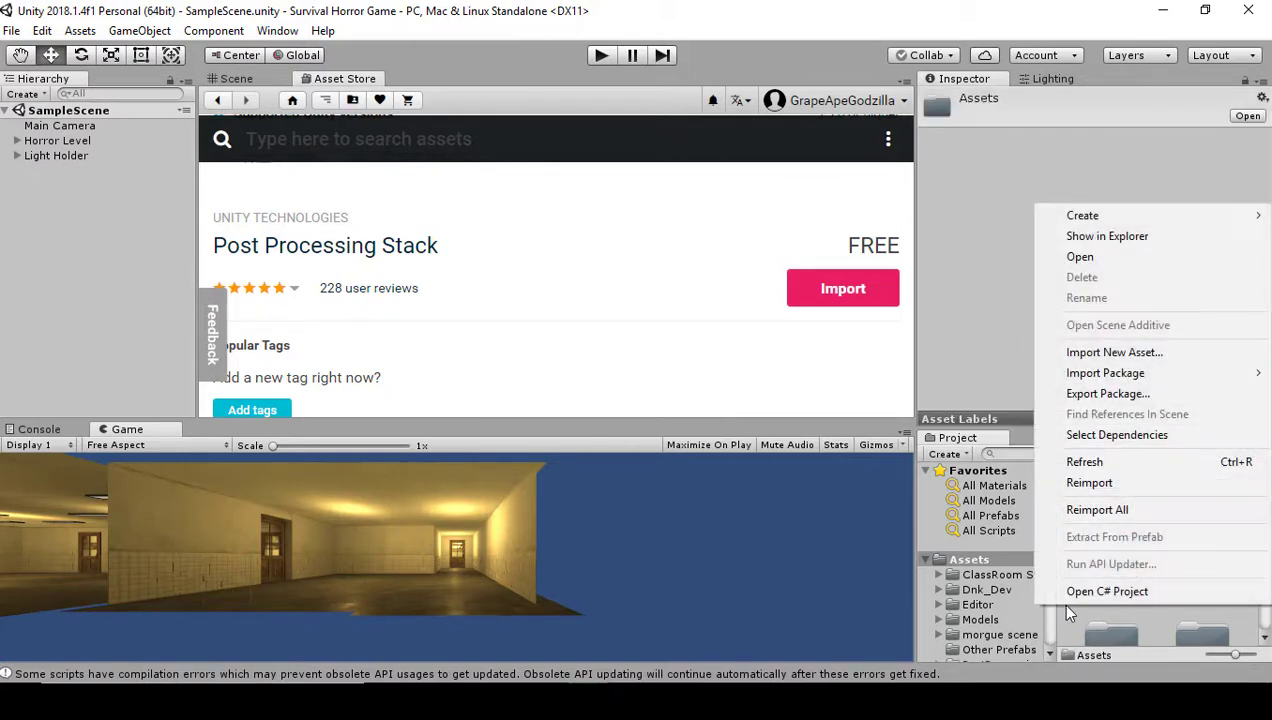
{"action": "left_click", "coordinate": [1067, 618]}
{"action": "left_click", "coordinate": [968, 560]}
{"action": "right_click", "coordinate": [970, 560]}
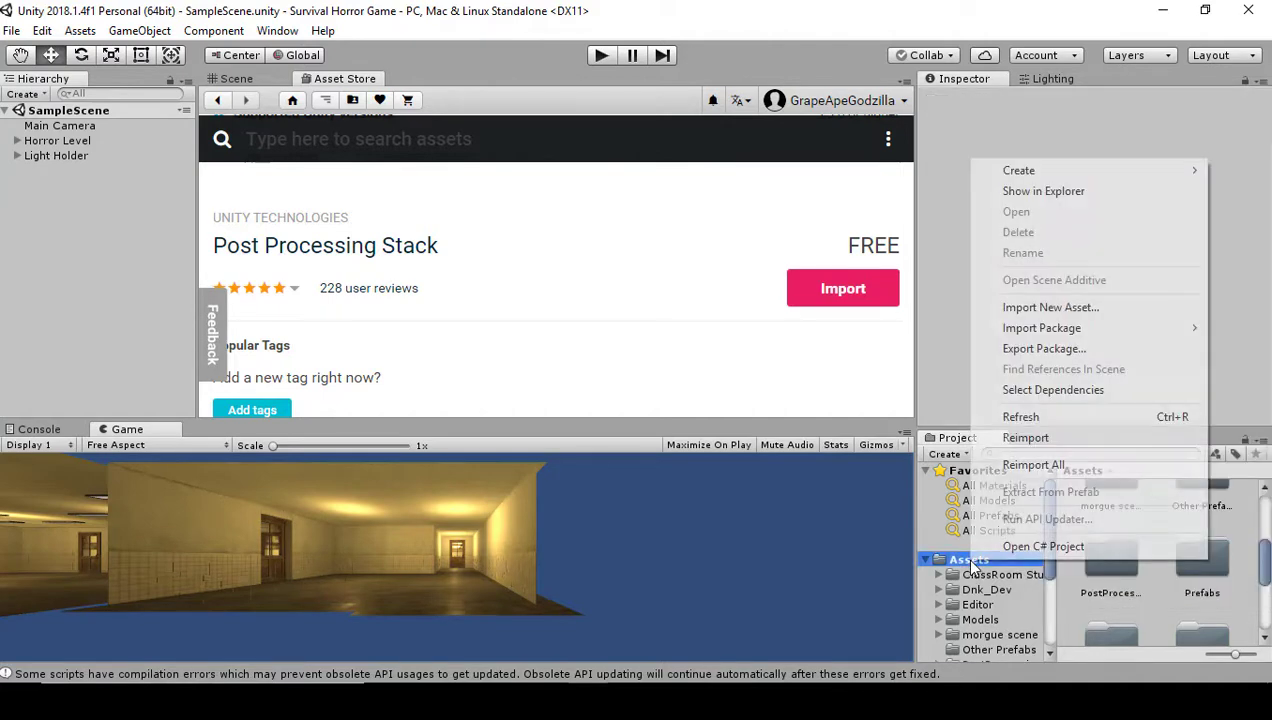
{"action": "mouse_move", "coordinate": [1038, 172]}
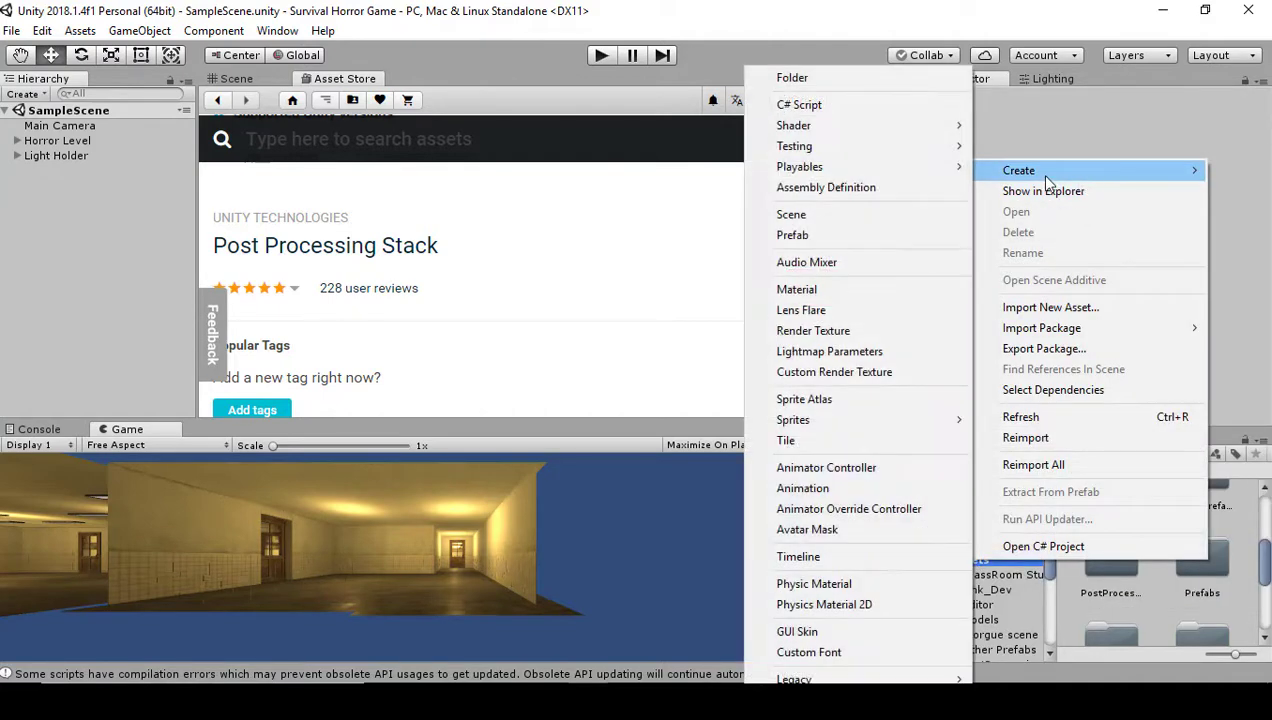
{"action": "left_click", "coordinate": [820, 72]}
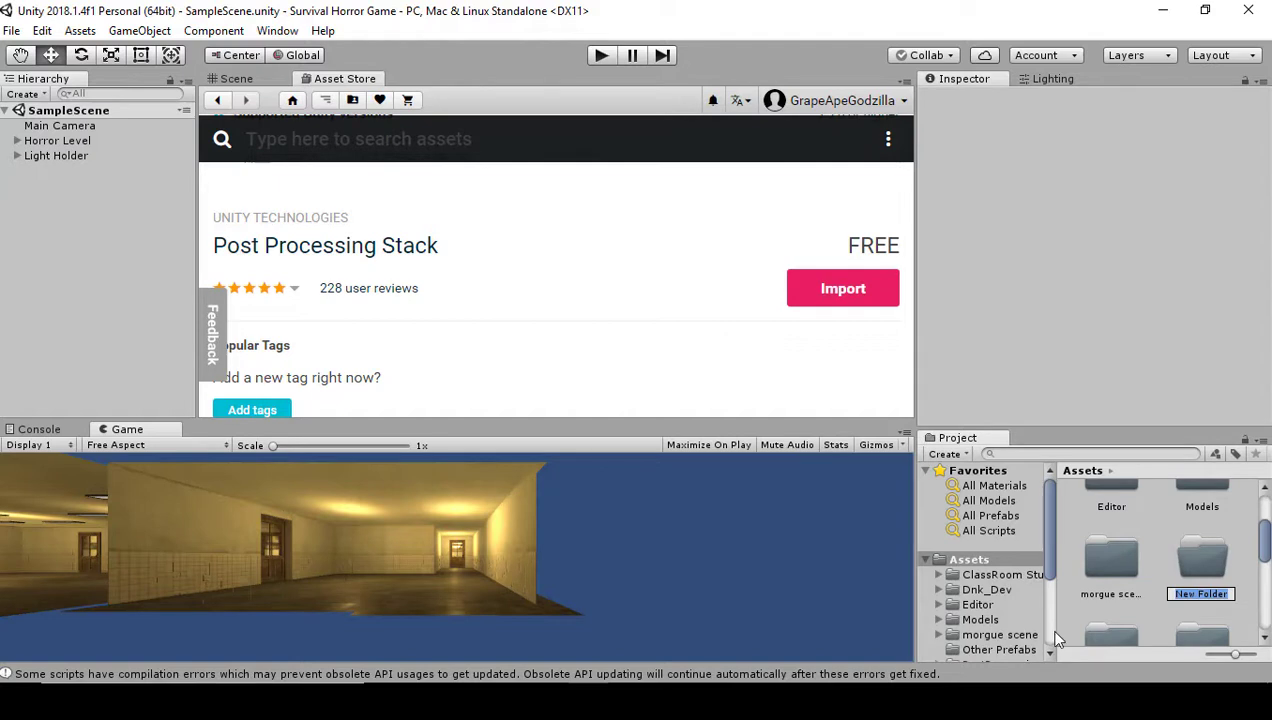
{"action": "type", "text": "Pos"}
{"action": "type", "text": "t Proc"}
{"action": "type", "text": "essing"}
{"action": "type", "text": " Profile"}
{"action": "key", "text": "Return"}
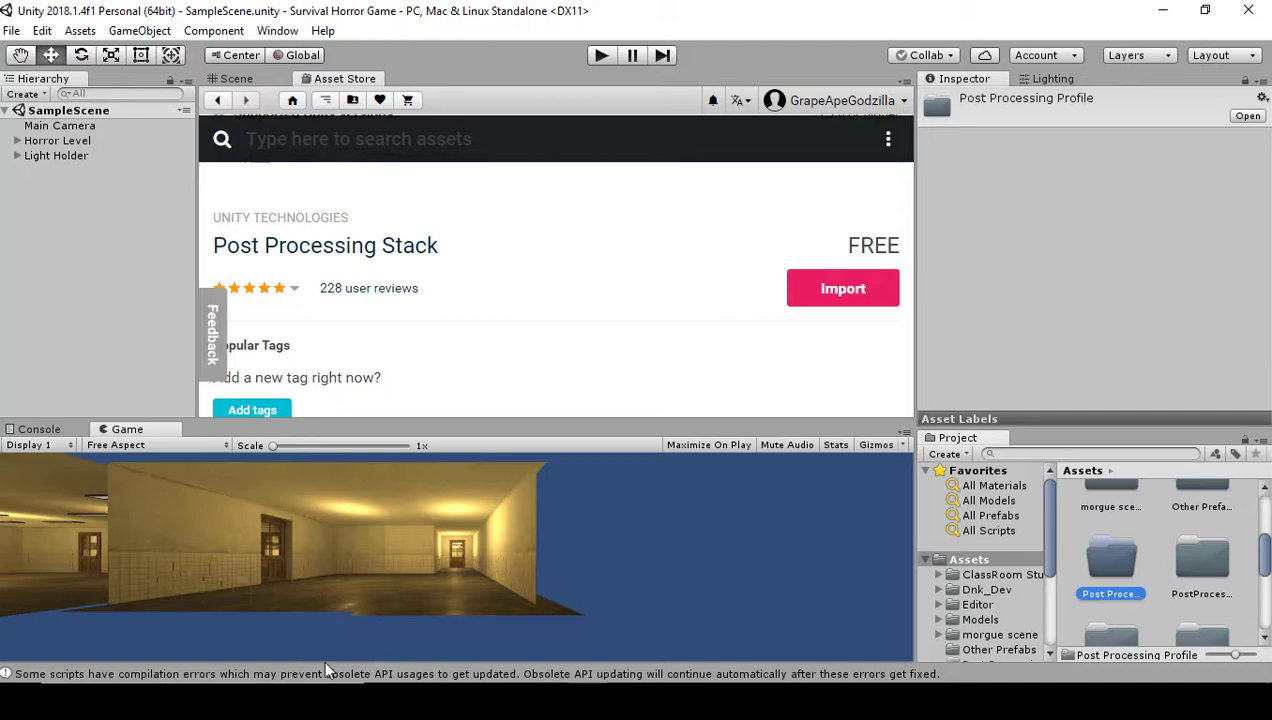
Step: Clear the console messages and delete the CrossPlatformInputInitialize.cs script referenced by the remaining compile error
{"action": "left_click", "coordinate": [56, 431]}
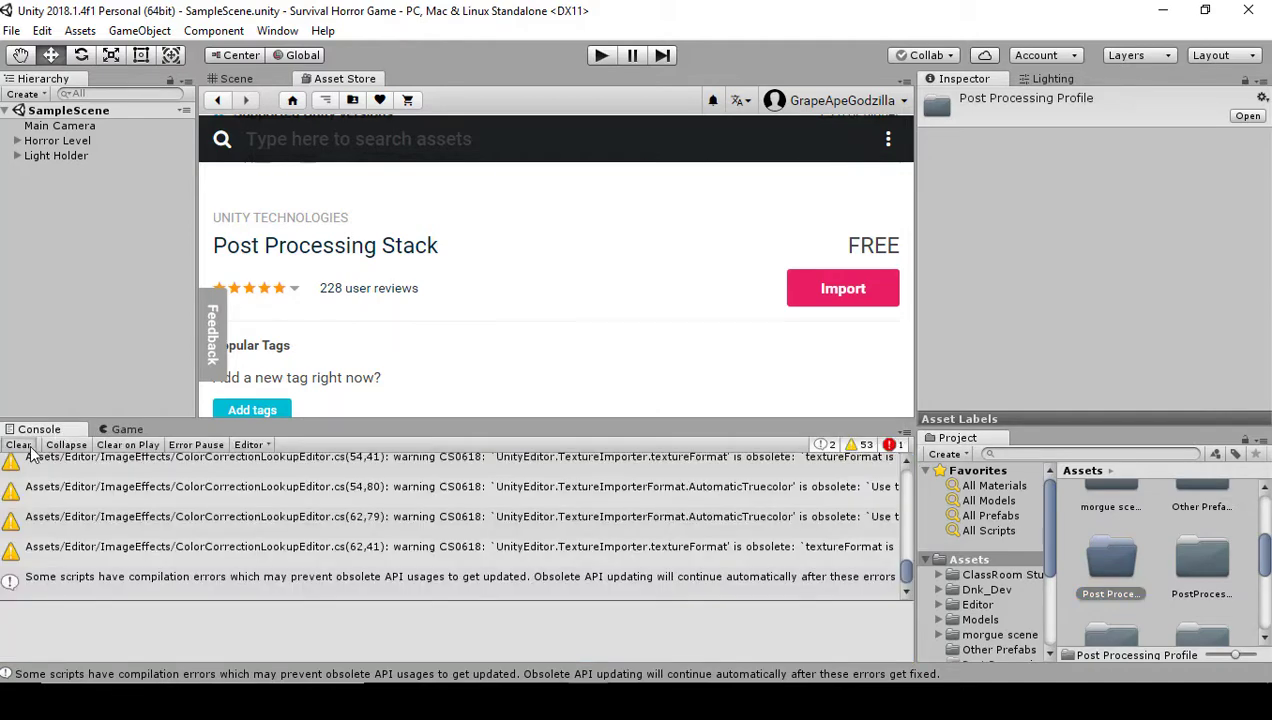
{"action": "left_click", "coordinate": [24, 445]}
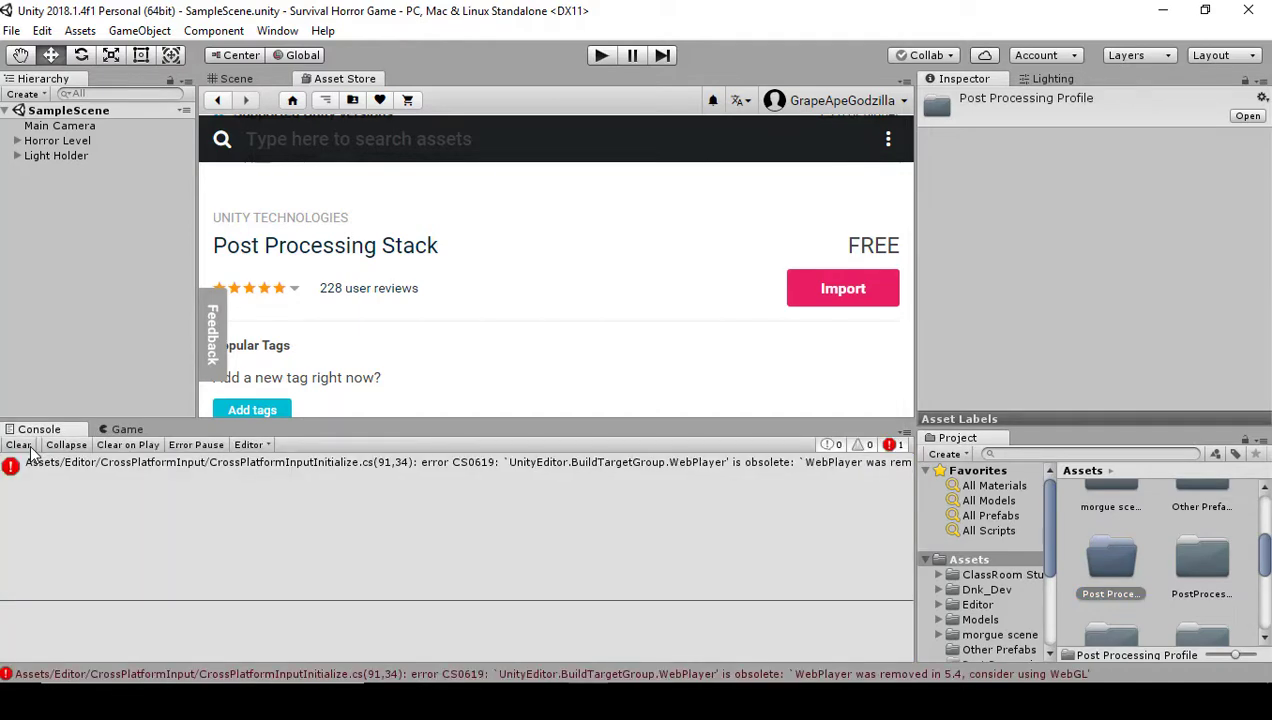
{"action": "left_click", "coordinate": [436, 466]}
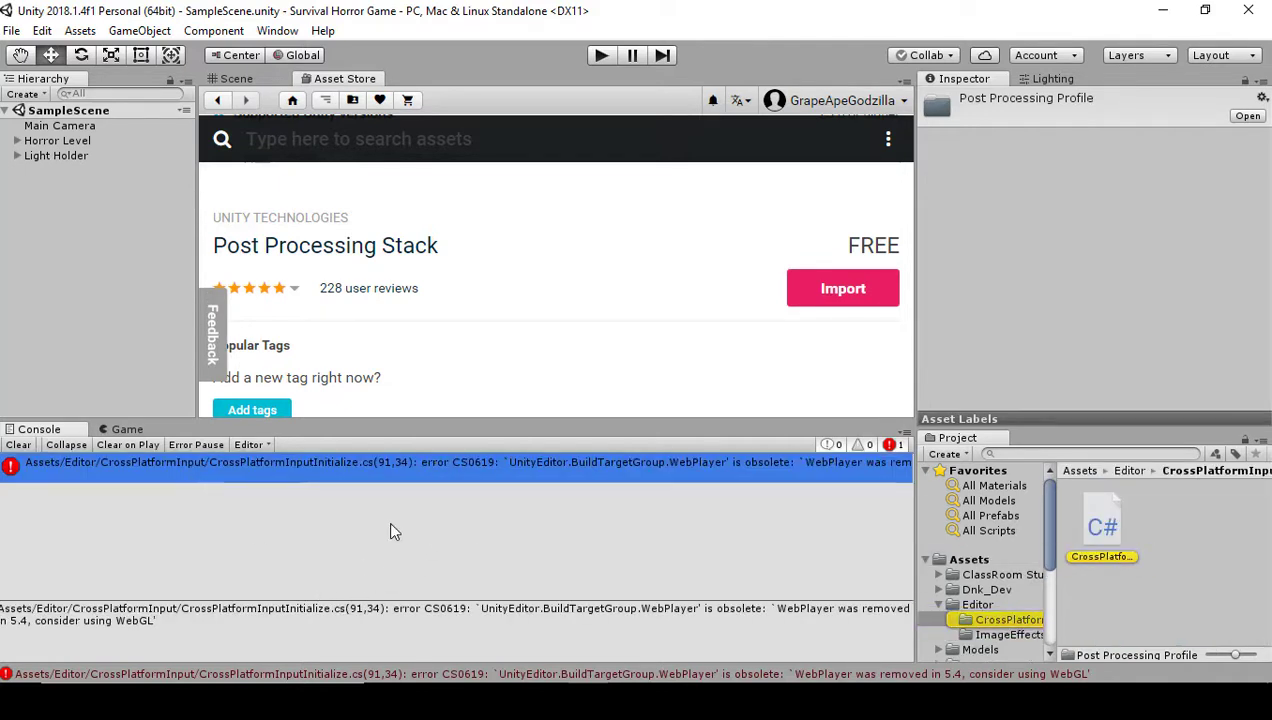
{"action": "left_click", "coordinate": [1106, 530]}
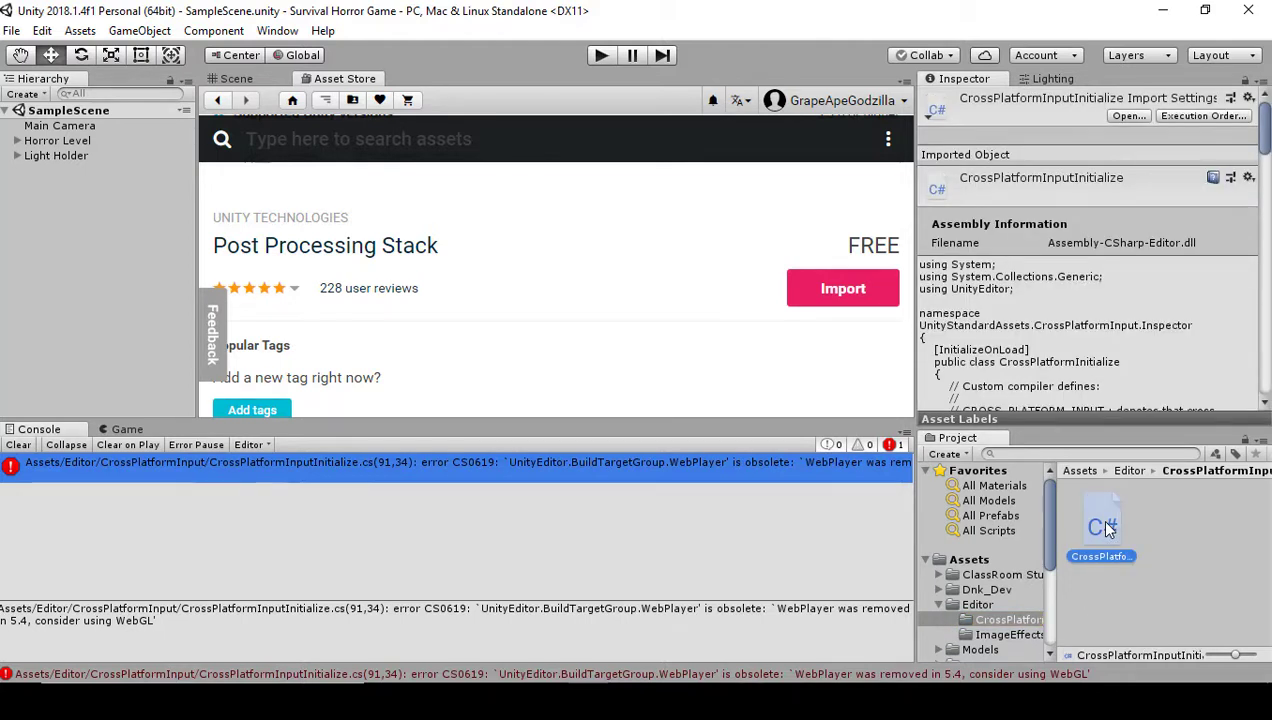
{"action": "key", "text": "Delete"}
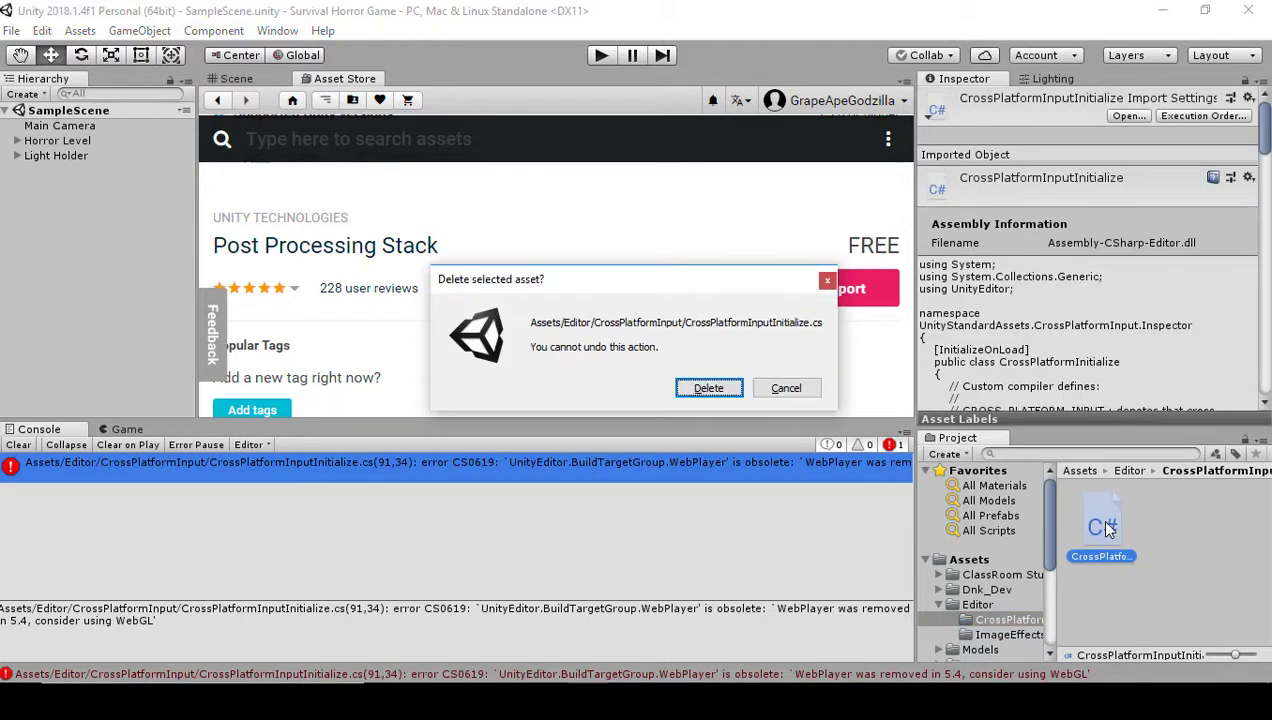
{"action": "left_click", "coordinate": [714, 392]}
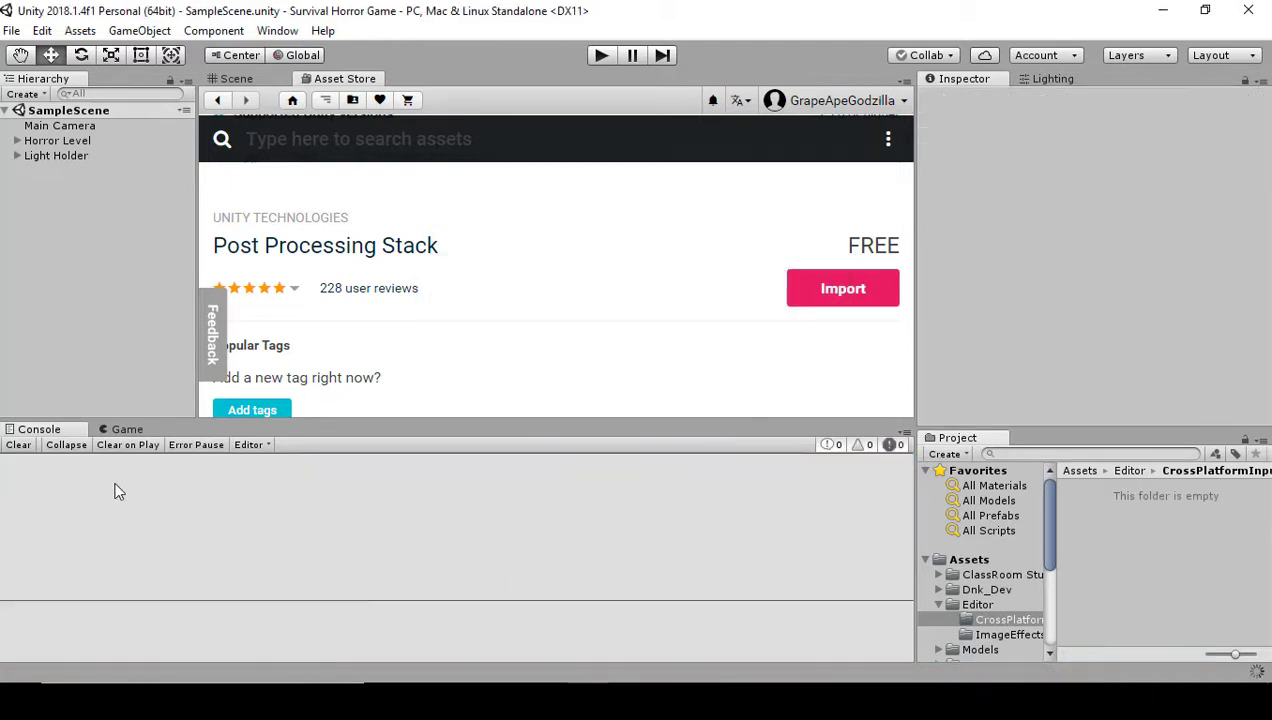
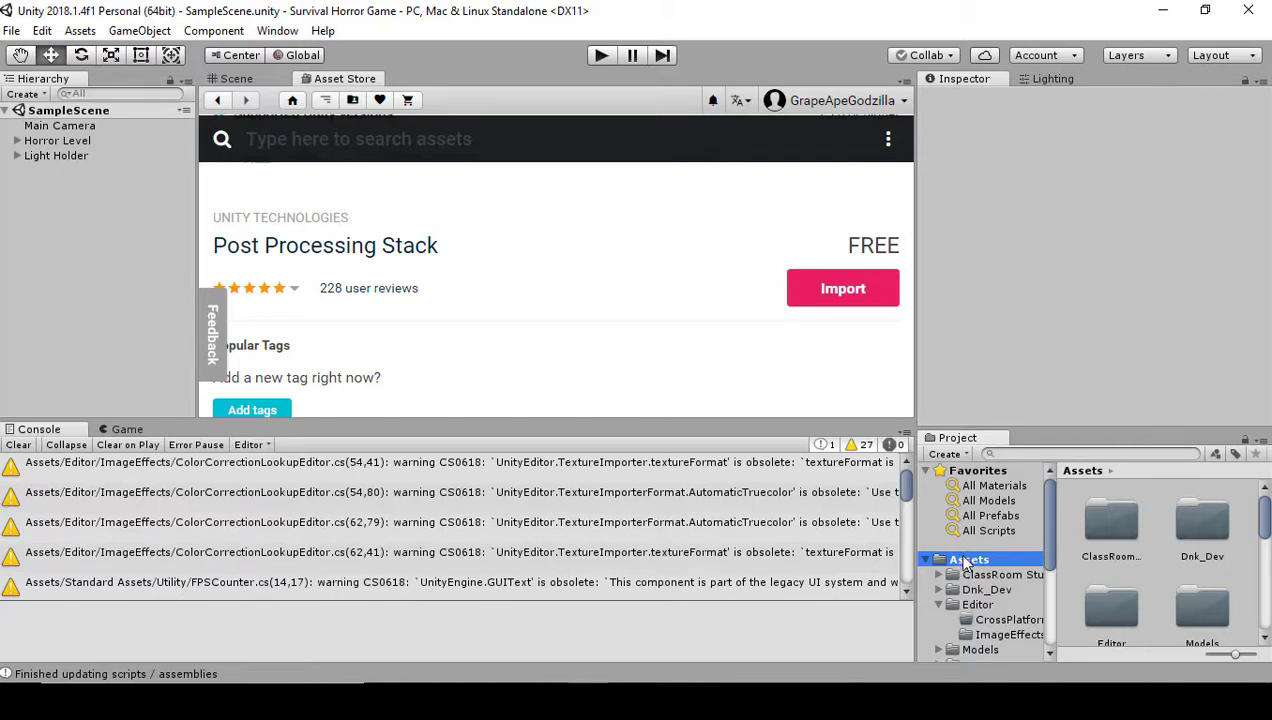
Step: Import the Characters standard asset package into the project and clear the console messages
{"action": "right_click", "coordinate": [966, 563]}
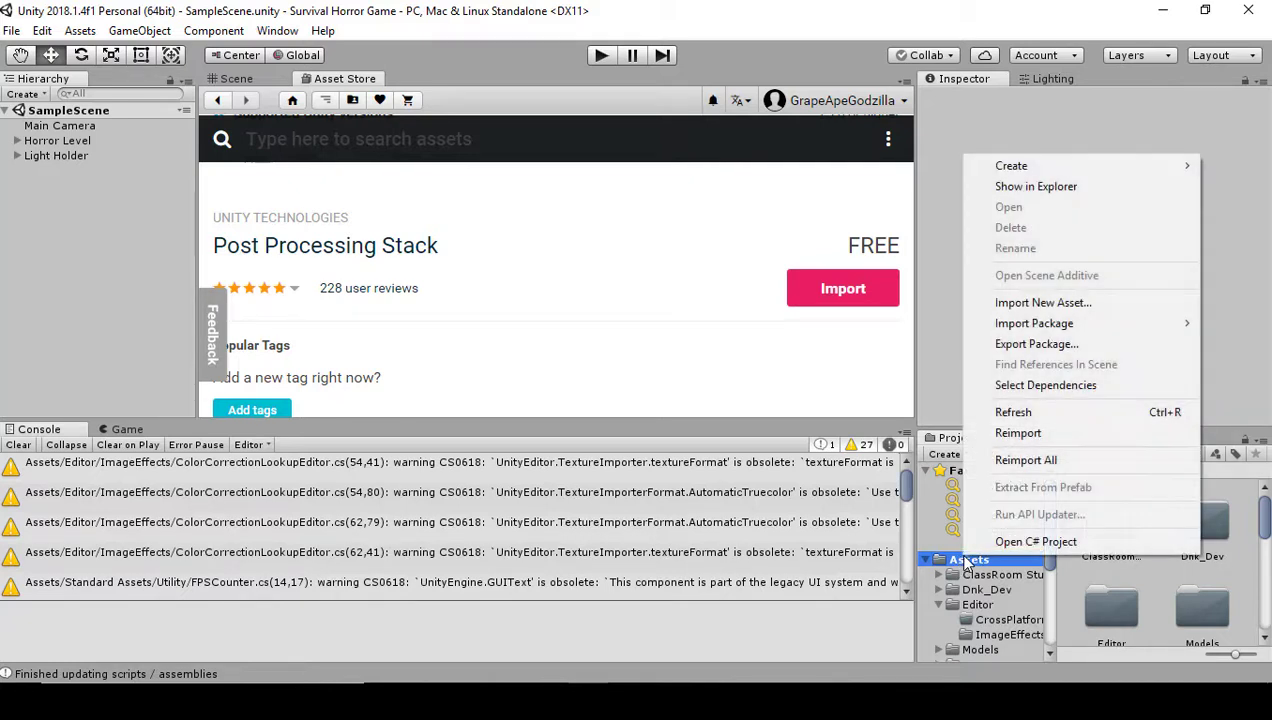
{"action": "mouse_move", "coordinate": [1080, 330]}
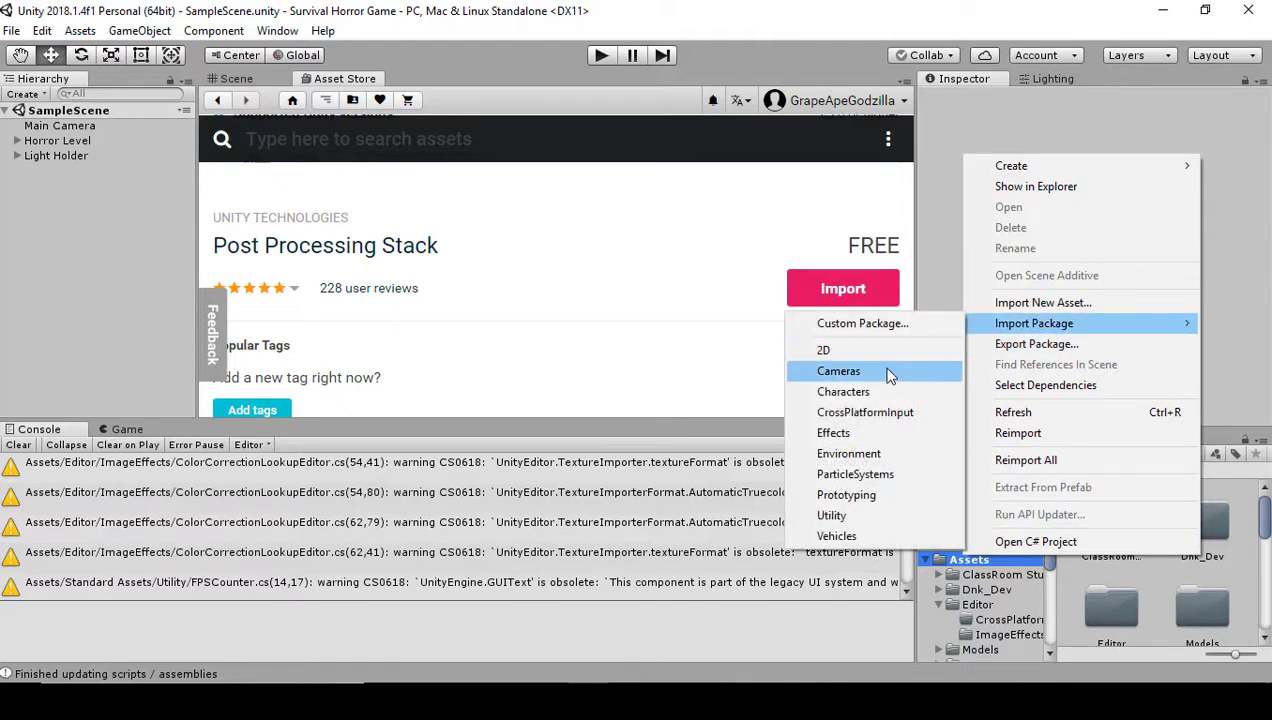
{"action": "left_click", "coordinate": [862, 398]}
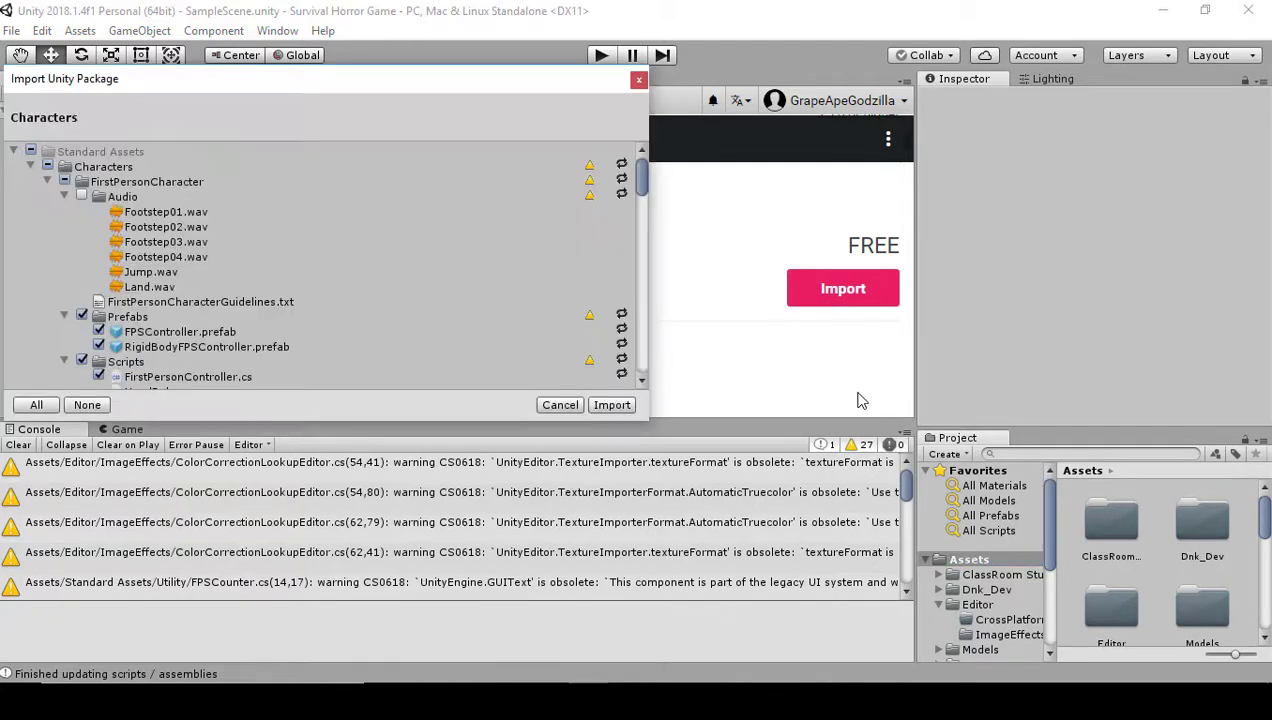
{"action": "left_click", "coordinate": [613, 405]}
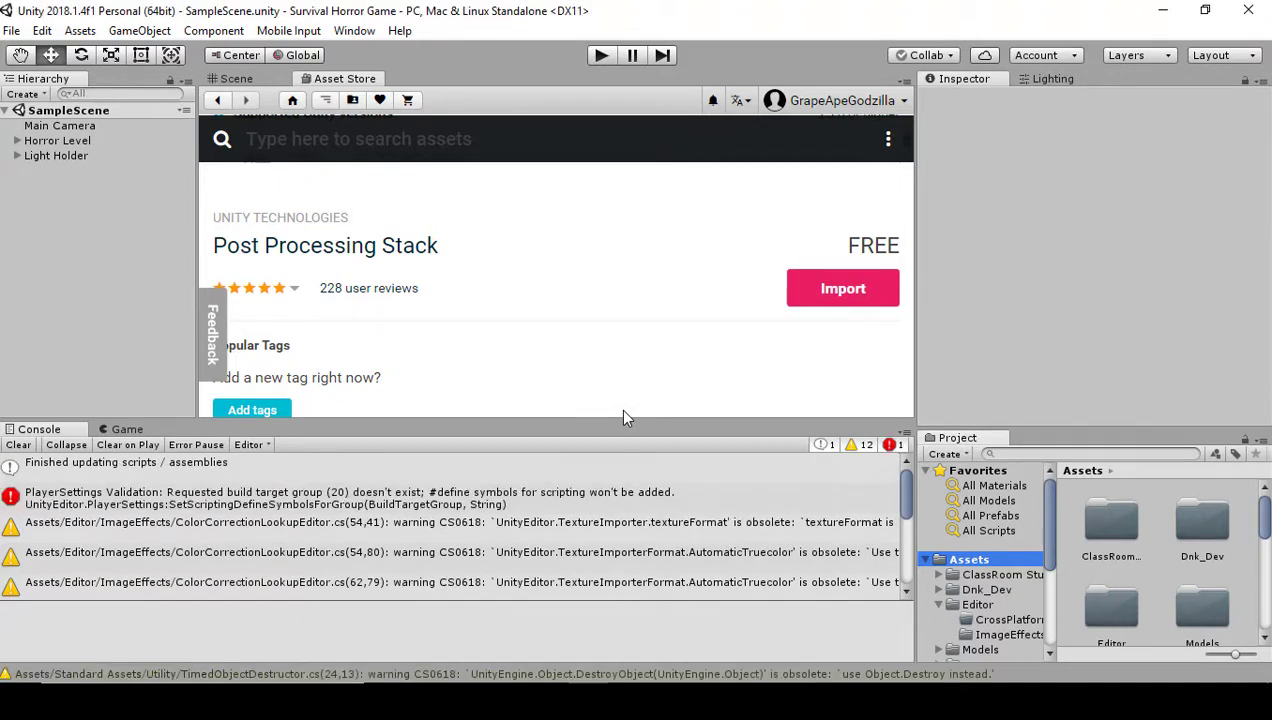
{"action": "left_click", "coordinate": [21, 445]}
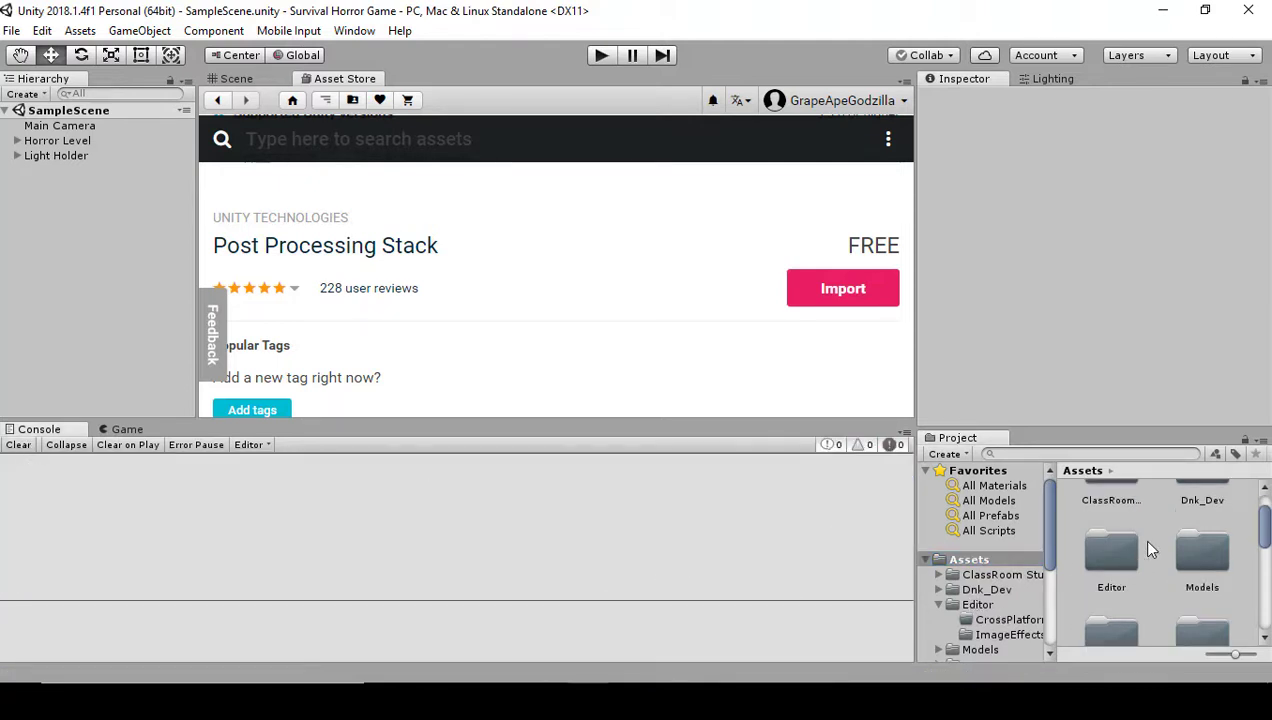
Step: Open the Standard Assets folder in the project and bring up the Scene view
{"action": "scroll", "coordinate": [1106, 604], "scroll_direction": "down", "scroll_amount": 2}
{"action": "scroll", "coordinate": [1106, 604], "scroll_direction": "down", "scroll_amount": 4}
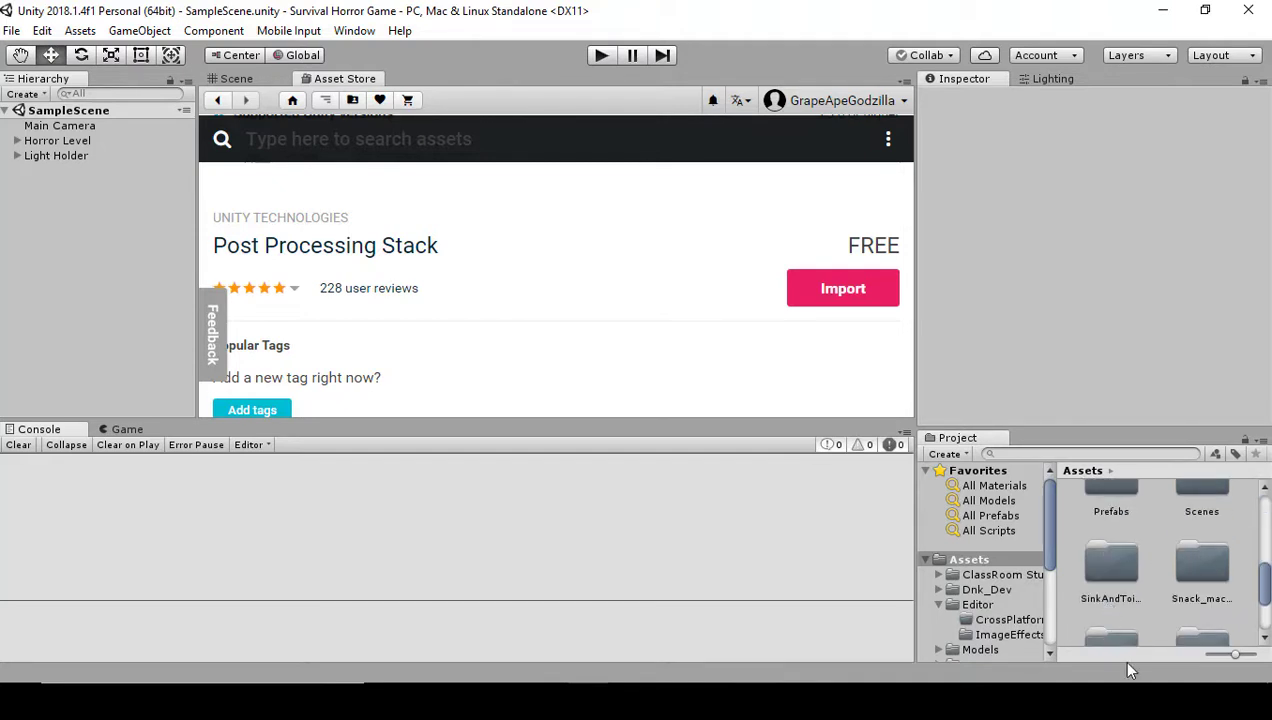
{"action": "scroll", "coordinate": [1130, 600], "scroll_direction": "down", "scroll_amount": 2}
{"action": "left_click", "coordinate": [1112, 540]}
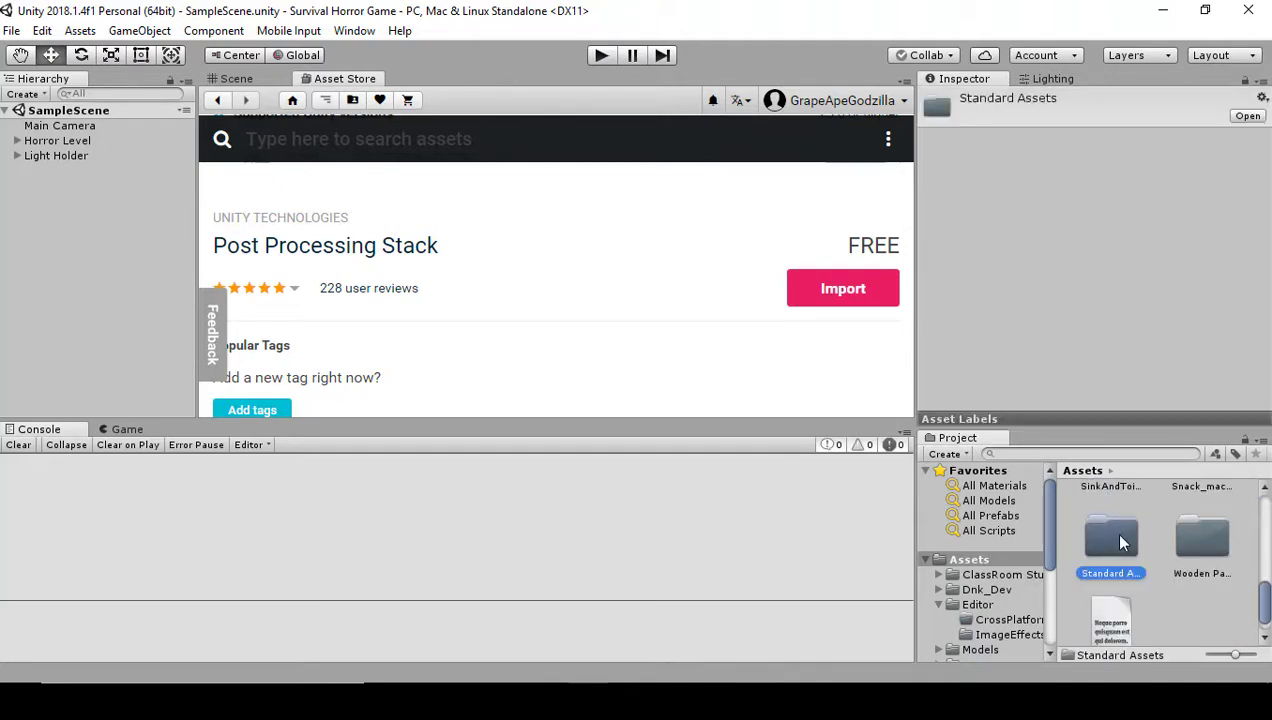
{"action": "left_click", "coordinate": [256, 82]}
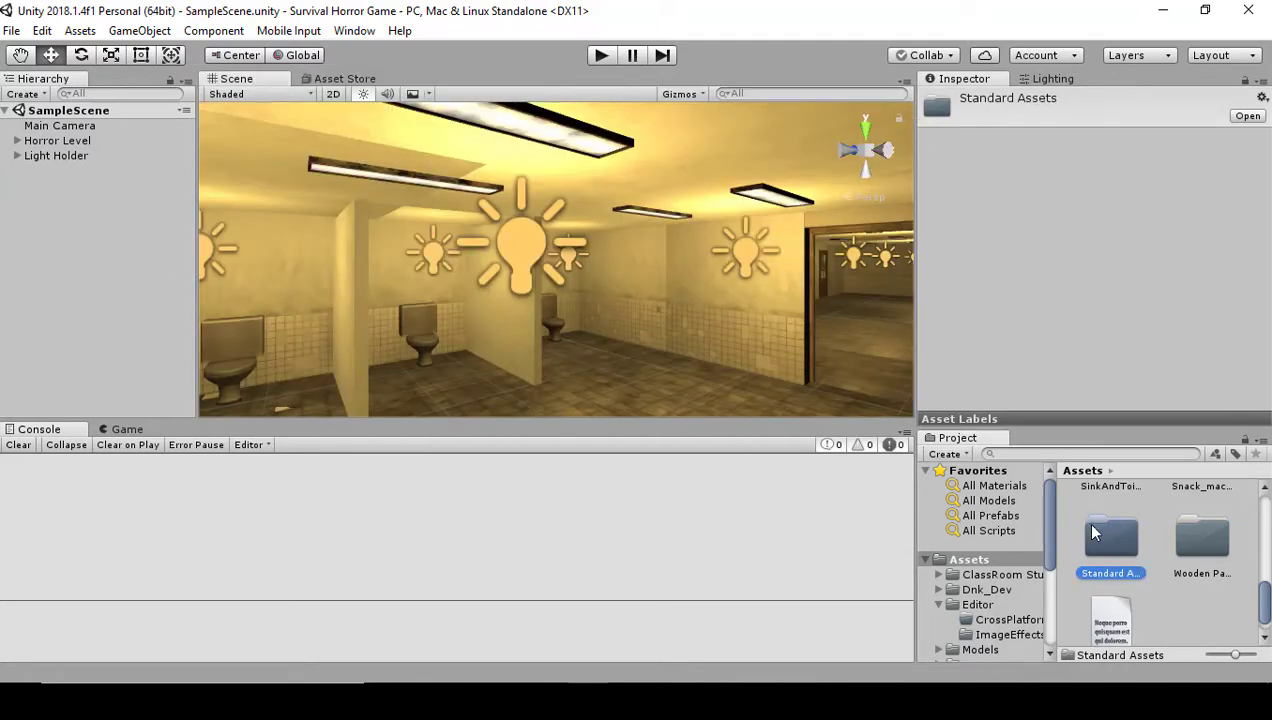
{"action": "double_click", "coordinate": [1093, 533]}
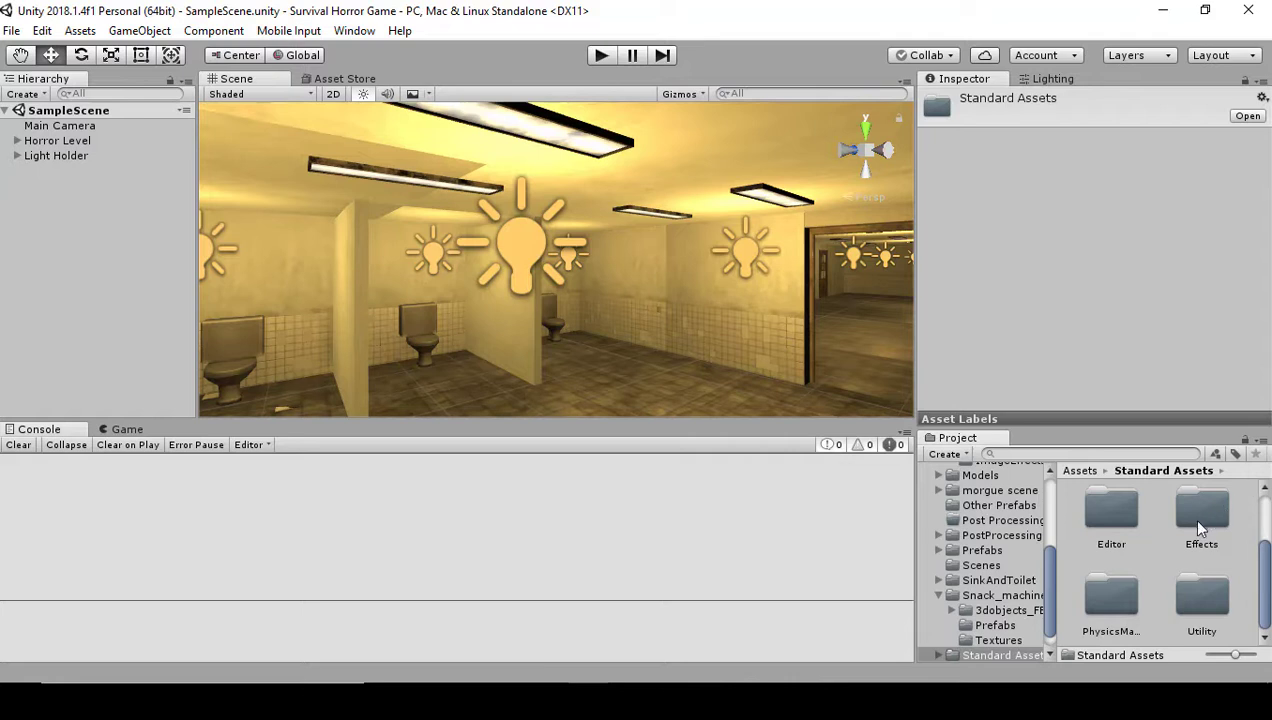
Step: Add the FPSController prefab from the Prefabs folder of Characters > FirstPersonCharacter to the SampleScene hierarchy
{"action": "scroll", "coordinate": [1147, 546], "scroll_direction": "up", "scroll_amount": 1}
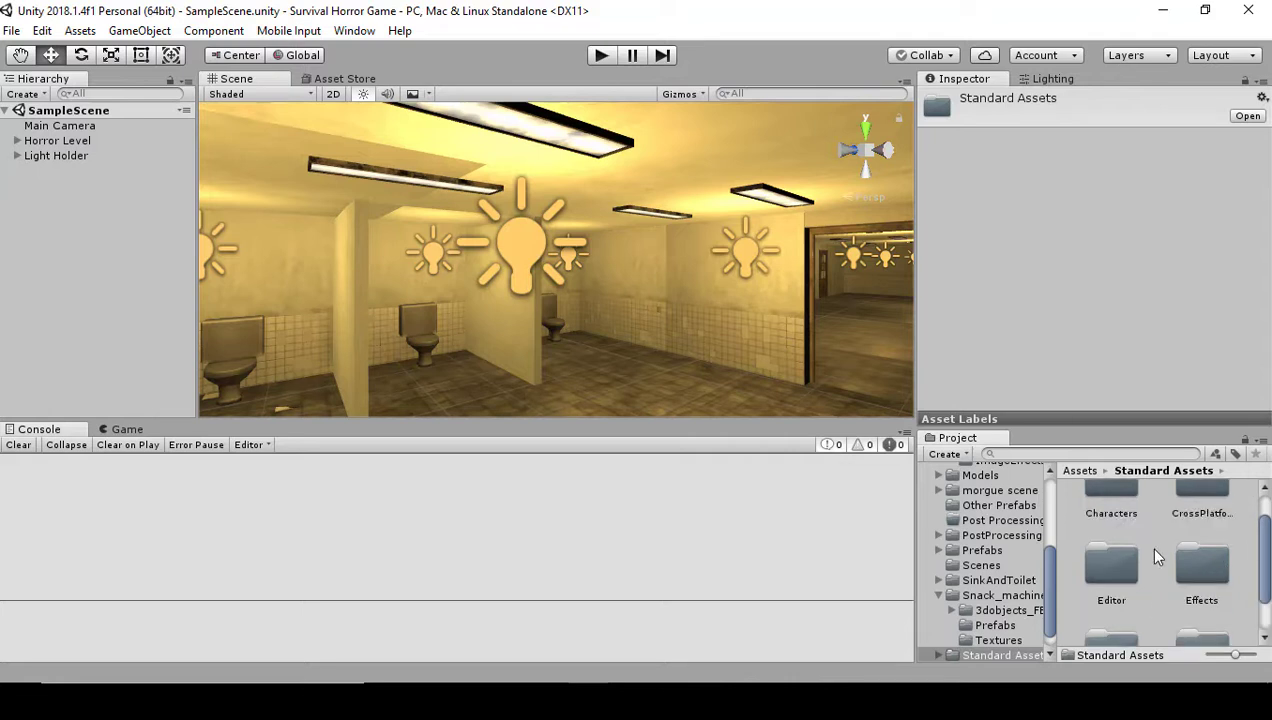
{"action": "scroll", "coordinate": [1147, 546], "scroll_direction": "up", "scroll_amount": 1}
{"action": "double_click", "coordinate": [1114, 525]}
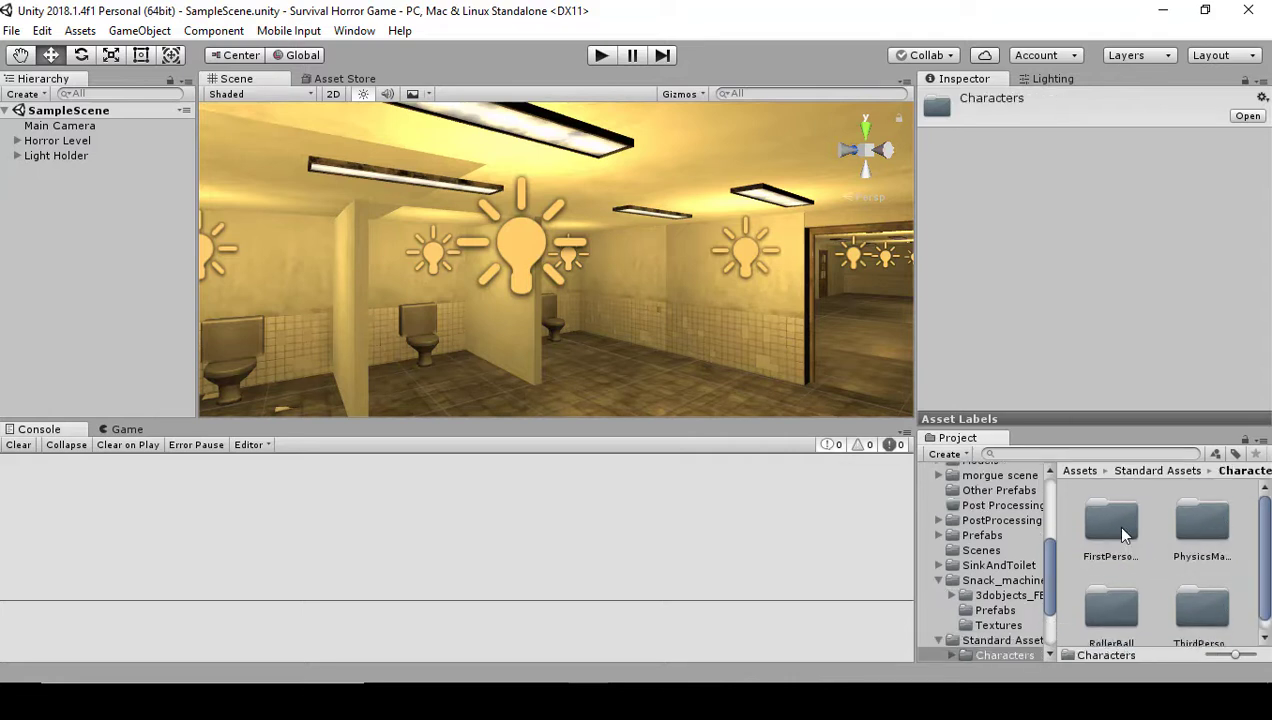
{"action": "left_click", "coordinate": [1119, 538]}
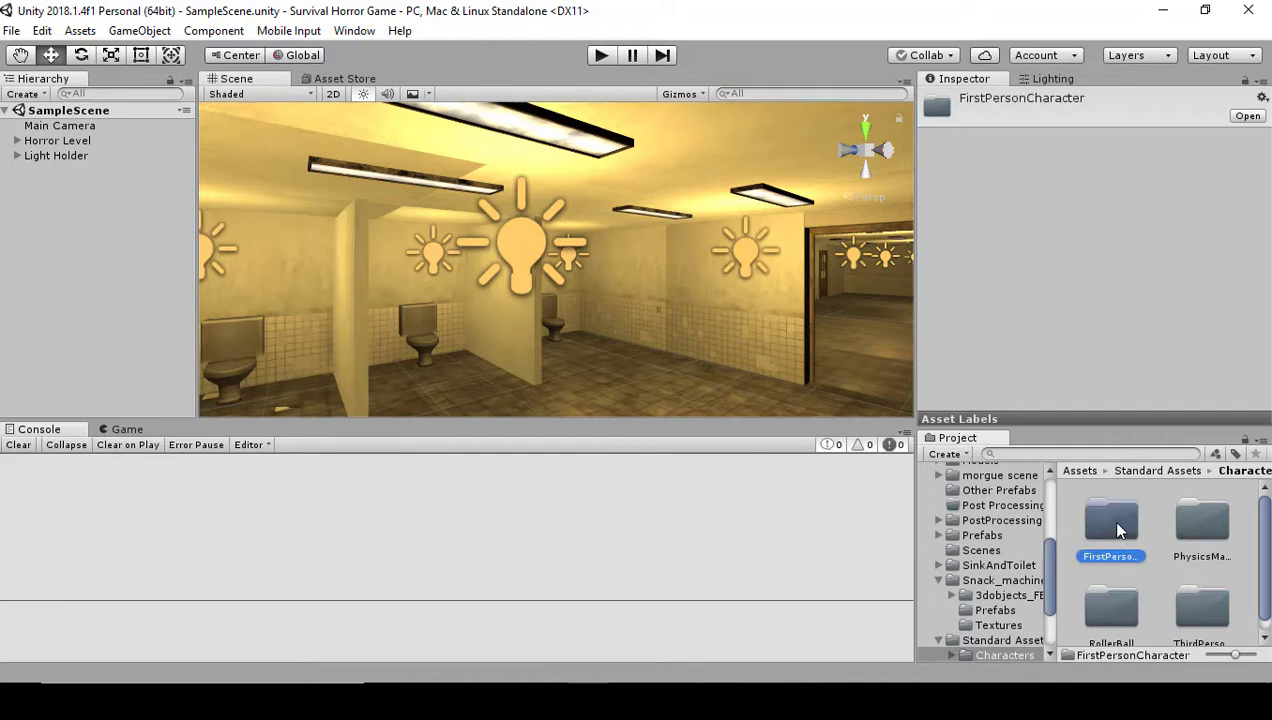
{"action": "double_click", "coordinate": [1119, 531]}
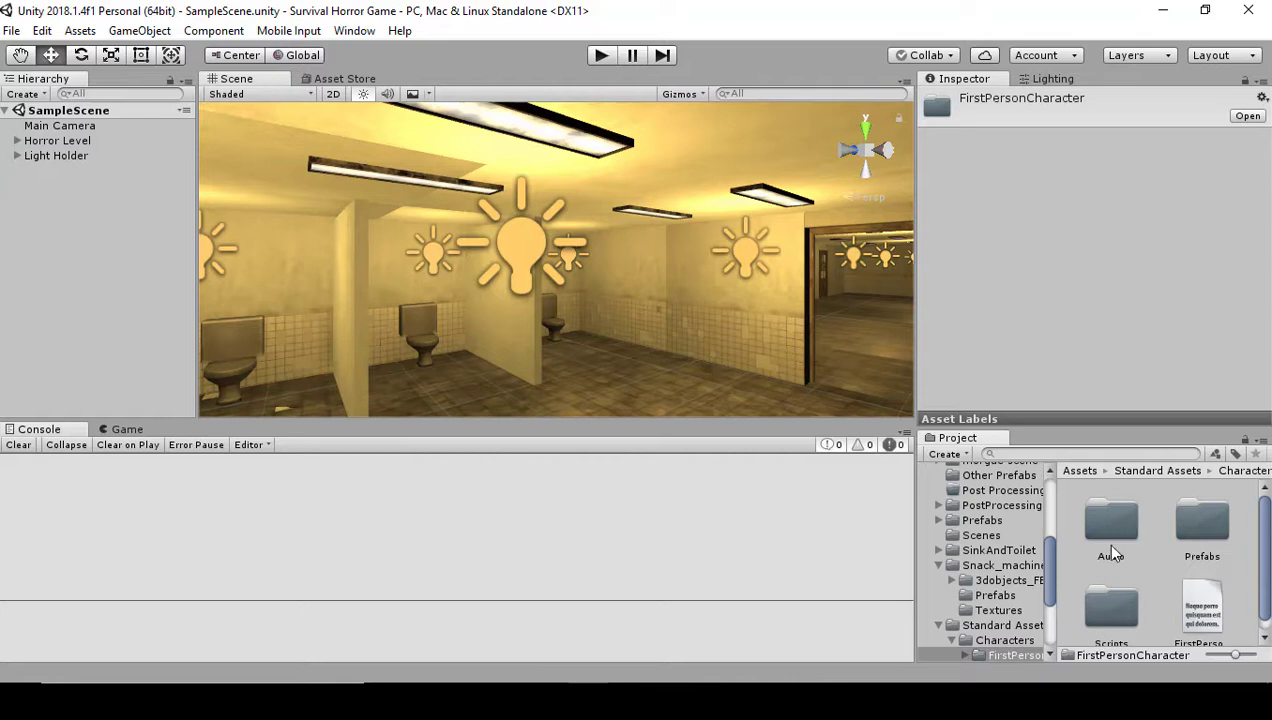
{"action": "double_click", "coordinate": [1205, 530]}
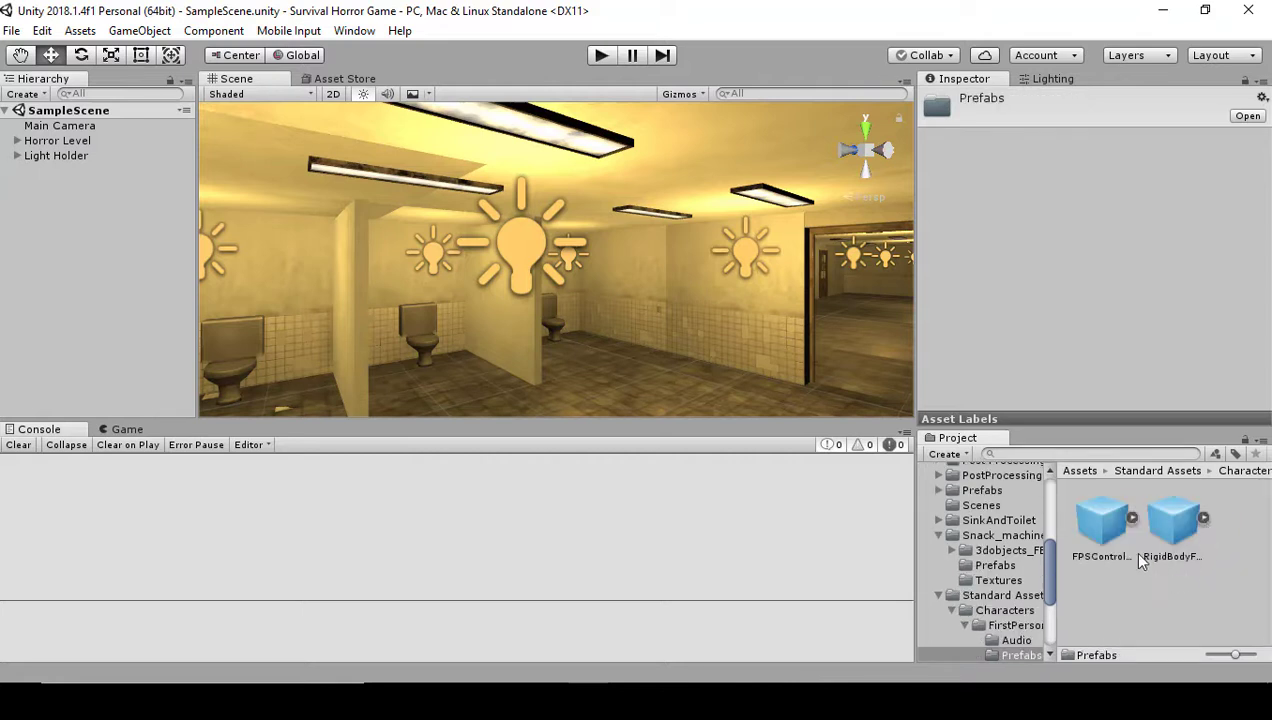
{"action": "left_click", "coordinate": [1097, 523]}
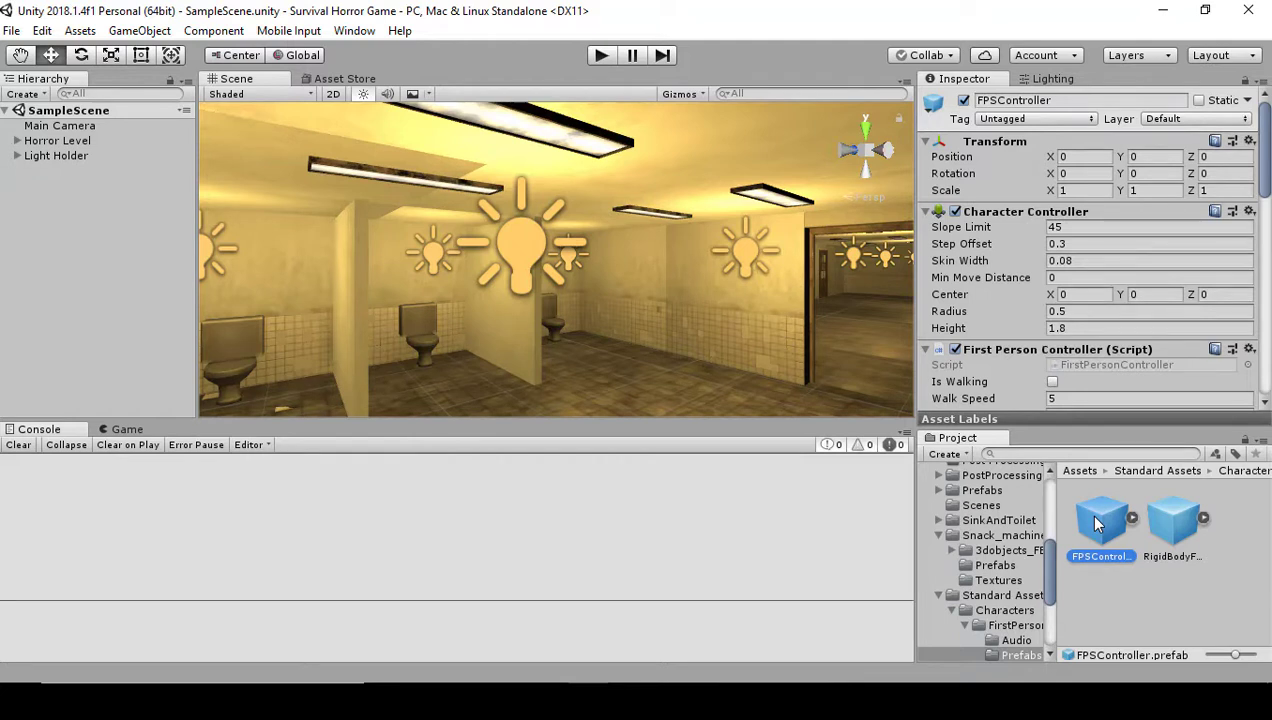
{"action": "left_click_drag", "start_coordinate": [1097, 523], "coordinate": [56, 300]}
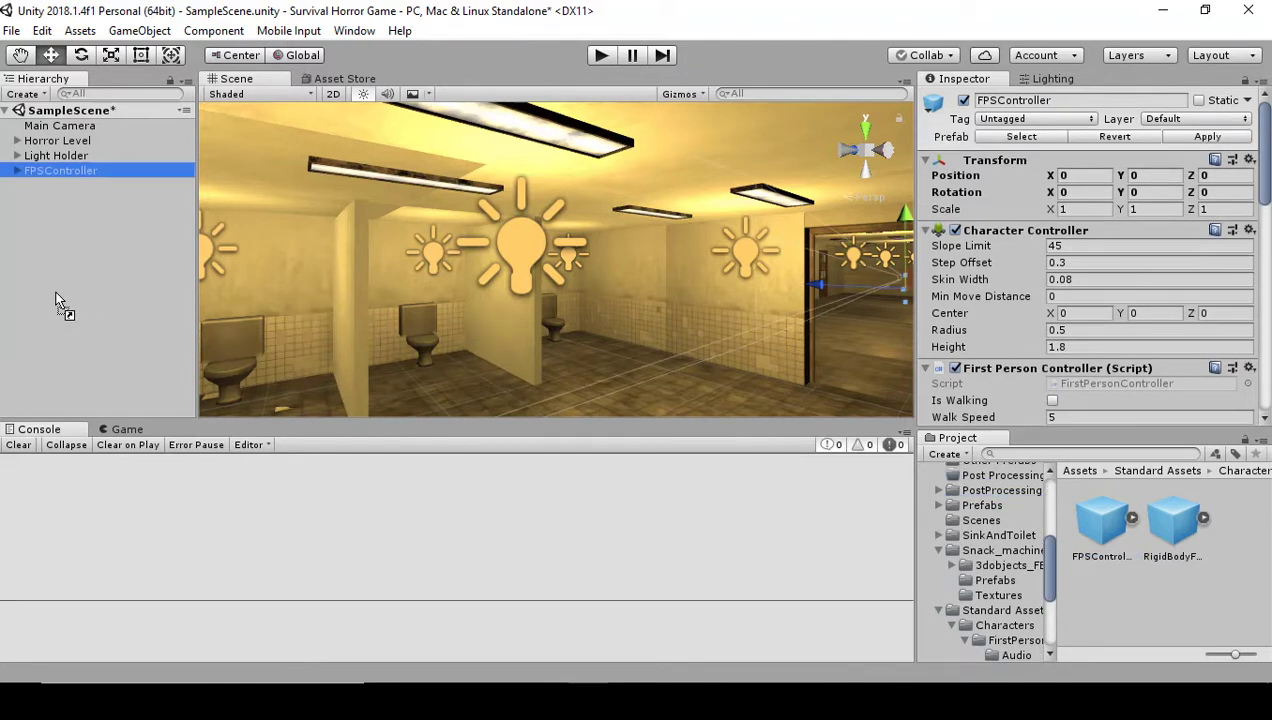
Step: Test-play the scene, stop it, and raise the FPSController above the floor to about Y 0.917
{"action": "left_click_drag", "start_coordinate": [697, 352], "coordinate": [711, 323], "text": "alt"}
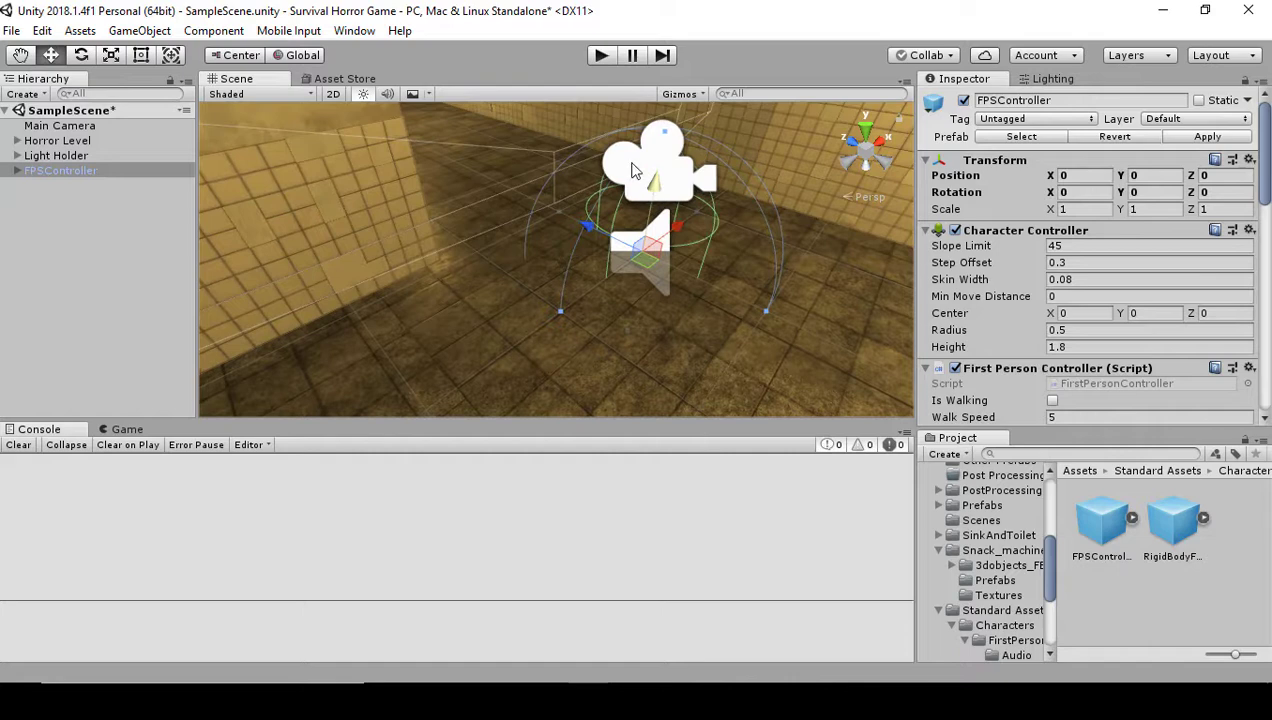
{"action": "left_click", "coordinate": [599, 56]}
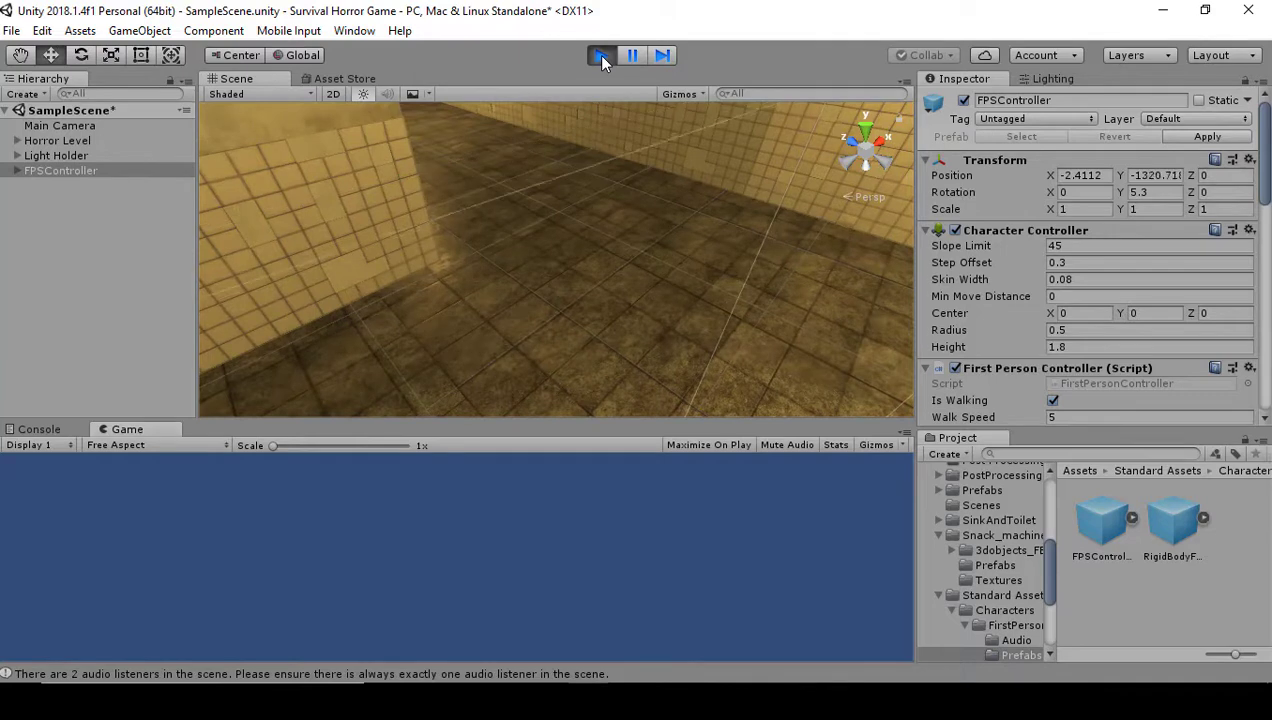
{"action": "left_click", "coordinate": [601, 56]}
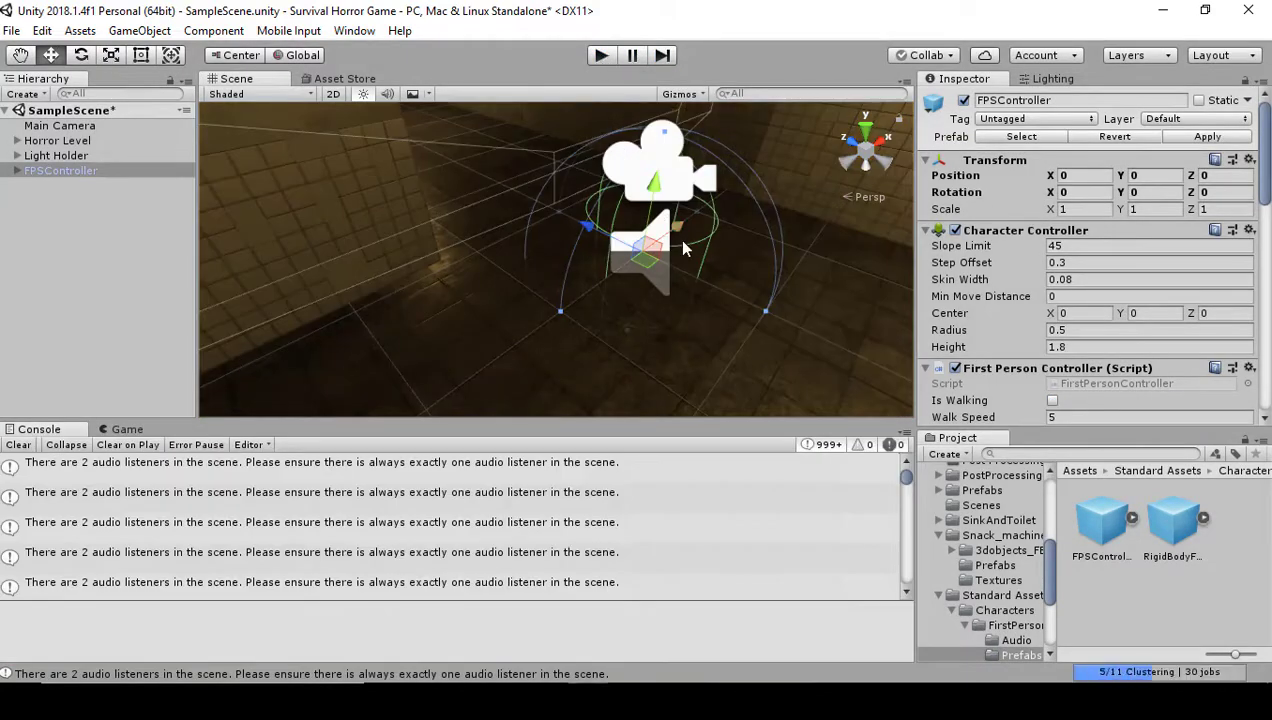
{"action": "left_click_drag", "start_coordinate": [660, 210], "coordinate": [669, 123]}
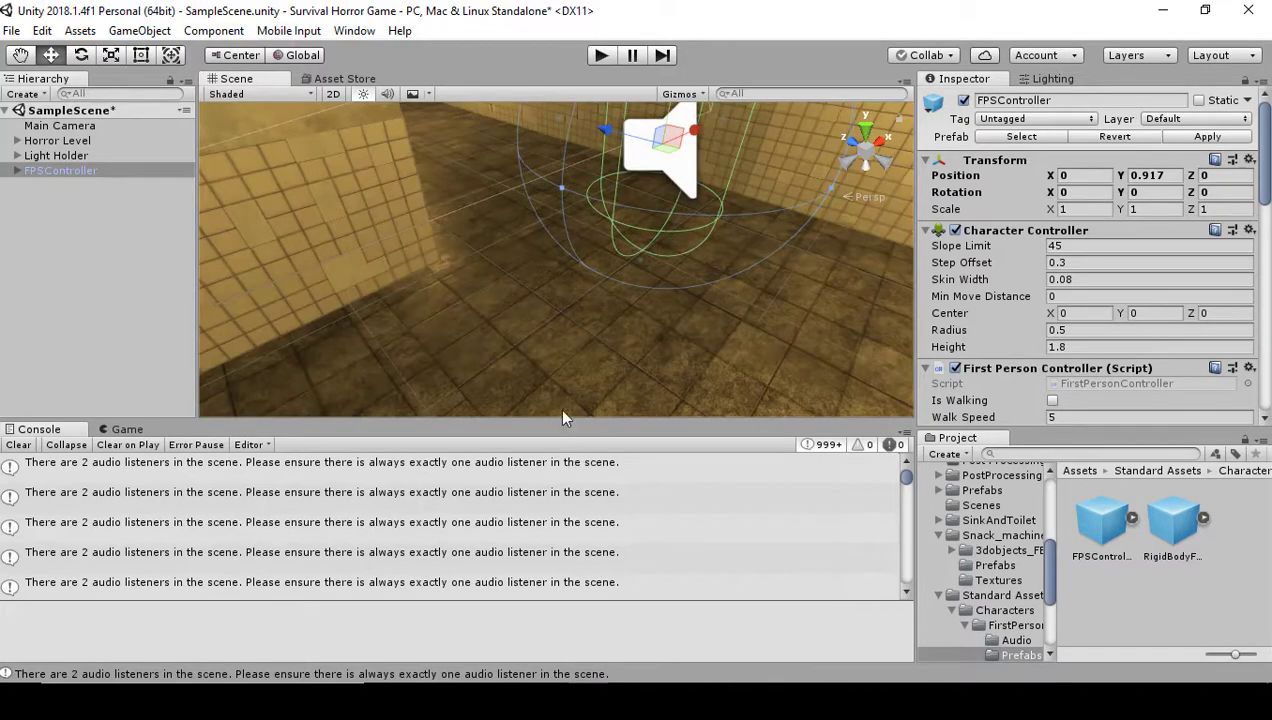
Step: Play the scene, walk the first-person character up to the door and back away, and stop the game
{"action": "left_click", "coordinate": [596, 60]}
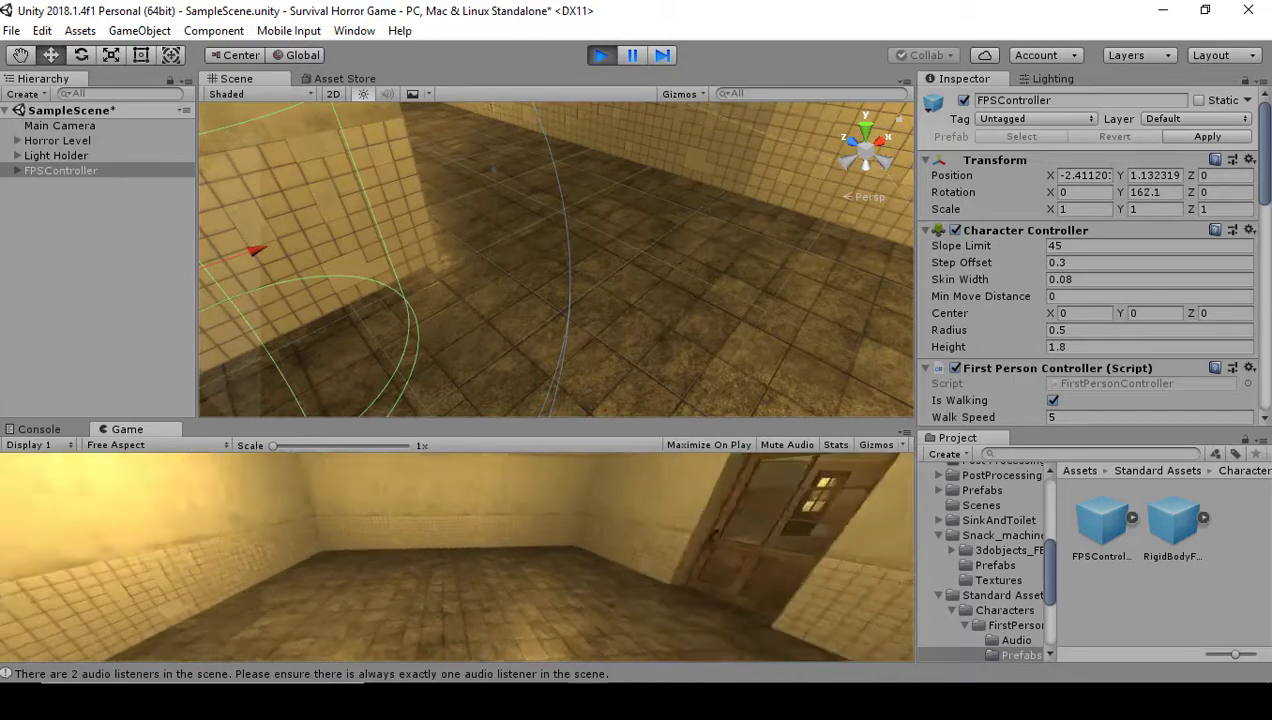
{"action": "key", "text": "w"}
{"action": "key", "text": "w"}
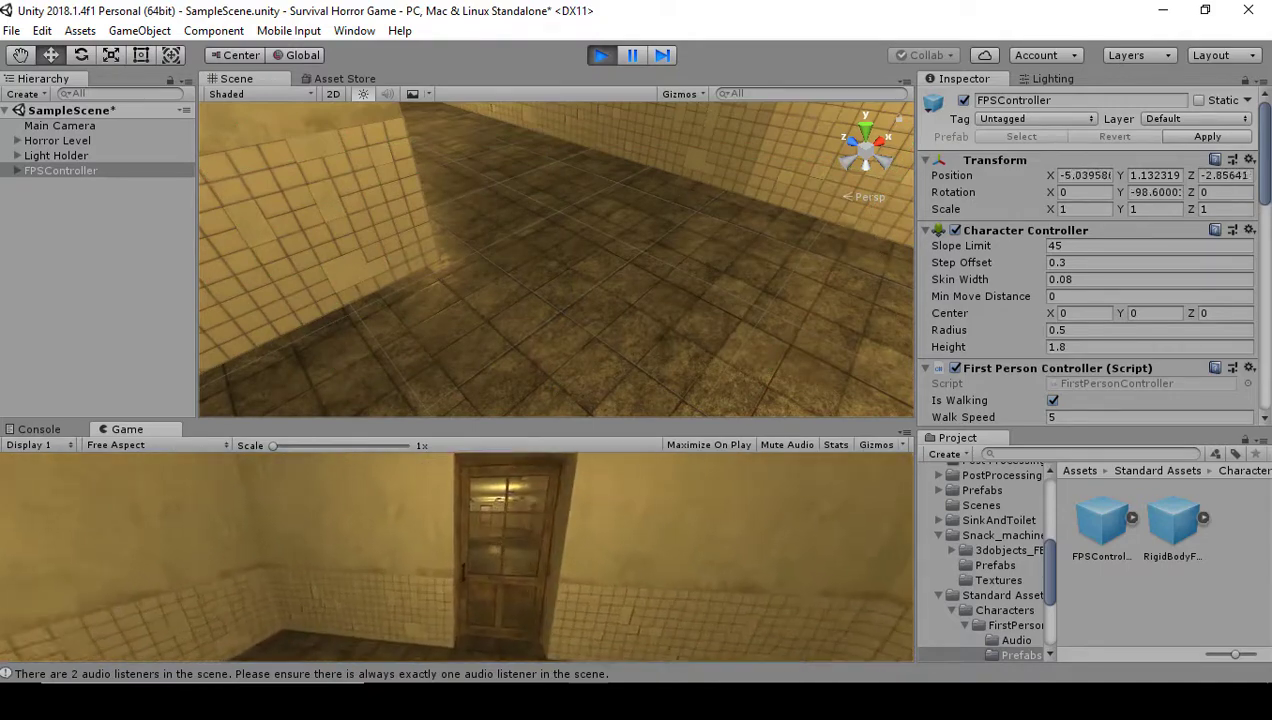
{"action": "key", "text": "w"}
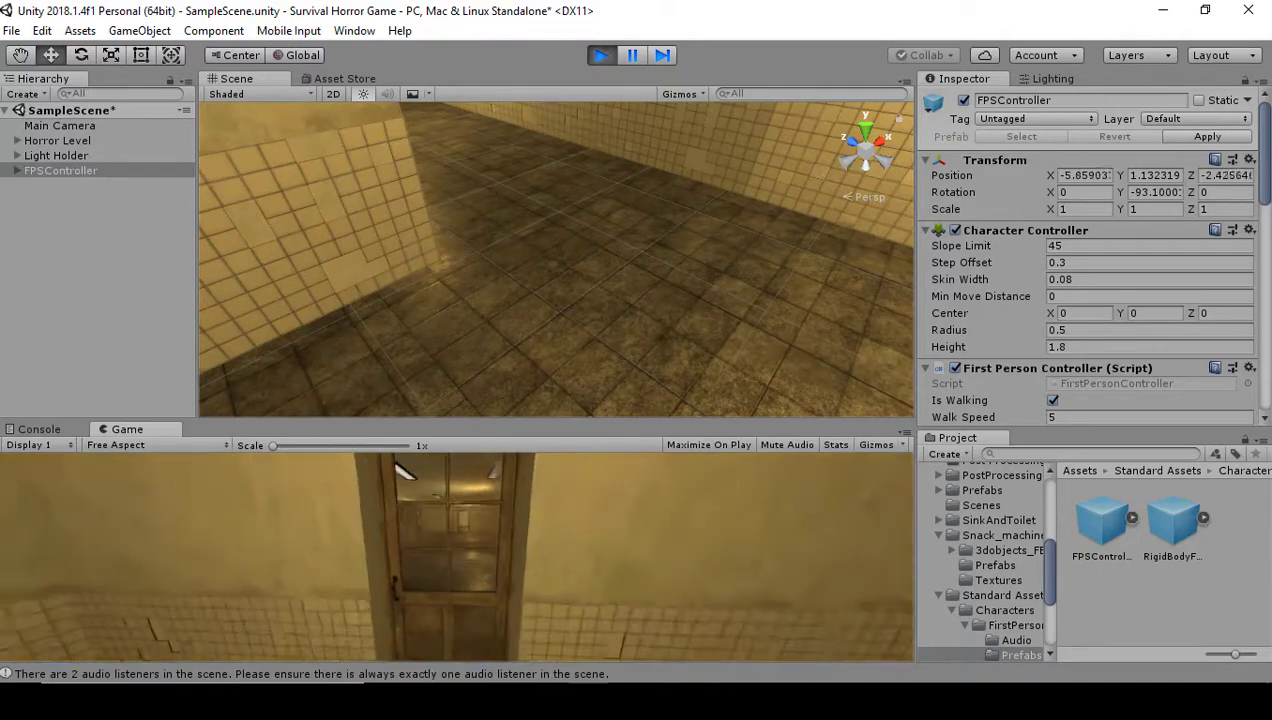
{"action": "key", "text": "s"}
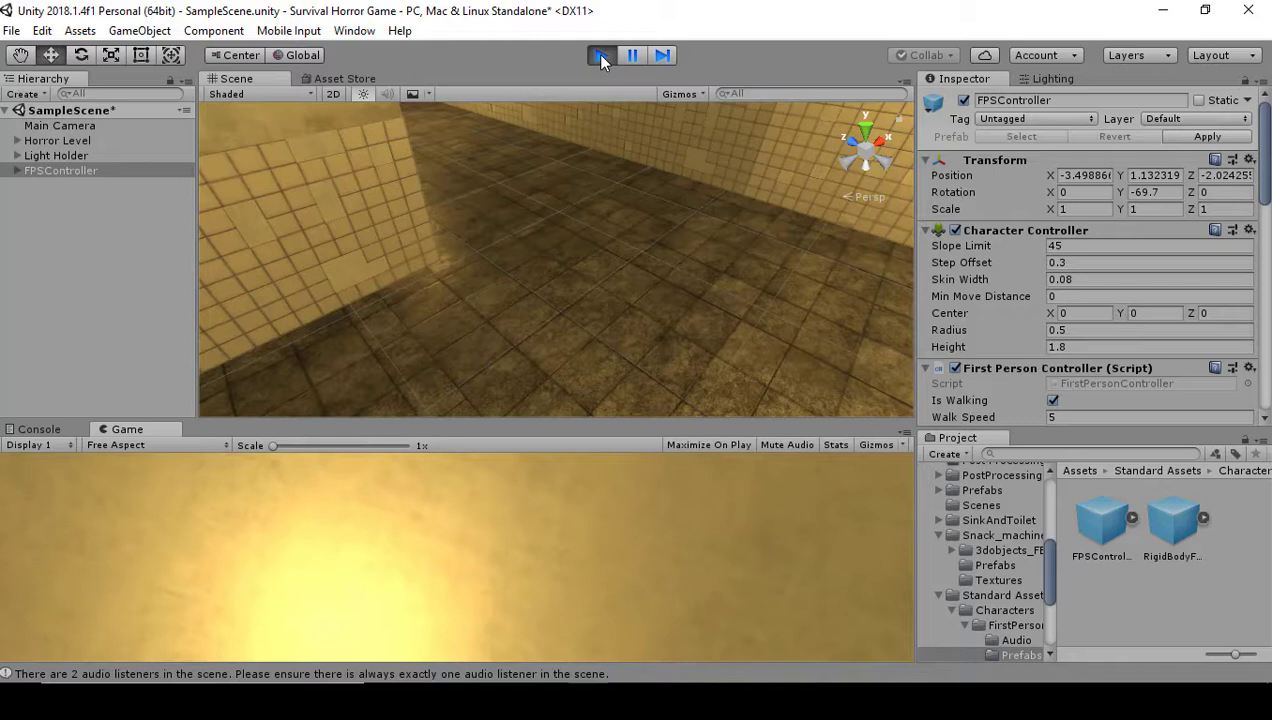
{"action": "left_click", "coordinate": [600, 56]}
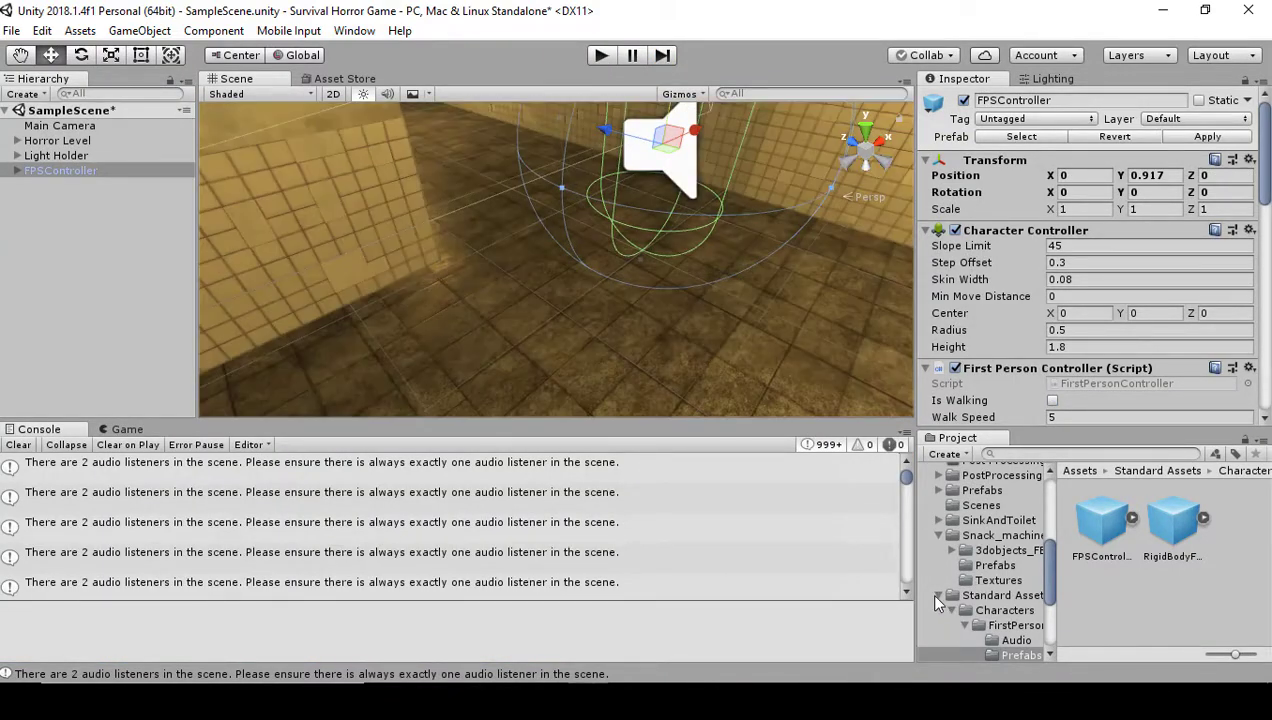
Step: Find the P_Door_01_ prefab in the Prefab folder under Dnk_Dev and expand its child objects
{"action": "left_click", "coordinate": [939, 595]}
{"action": "scroll", "coordinate": [939, 570], "scroll_direction": "up", "scroll_amount": 6}
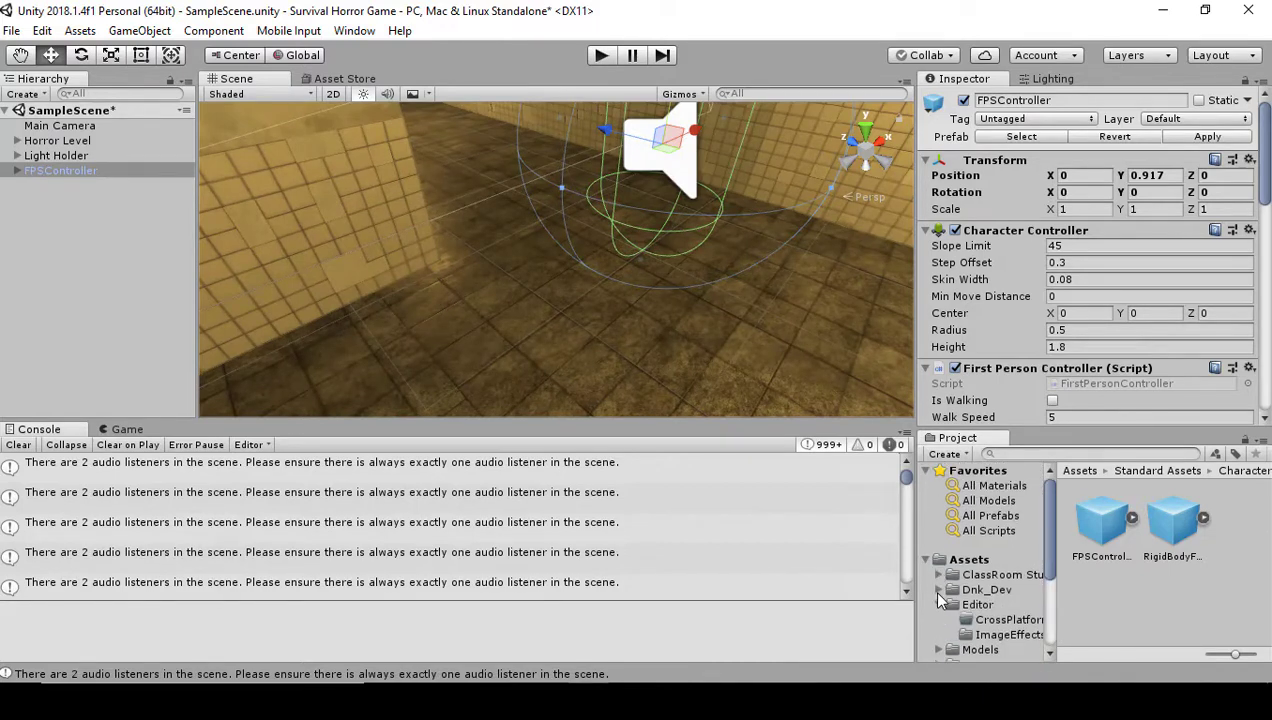
{"action": "left_click", "coordinate": [939, 590]}
{"action": "scroll", "coordinate": [1000, 610], "scroll_direction": "down", "scroll_amount": 2}
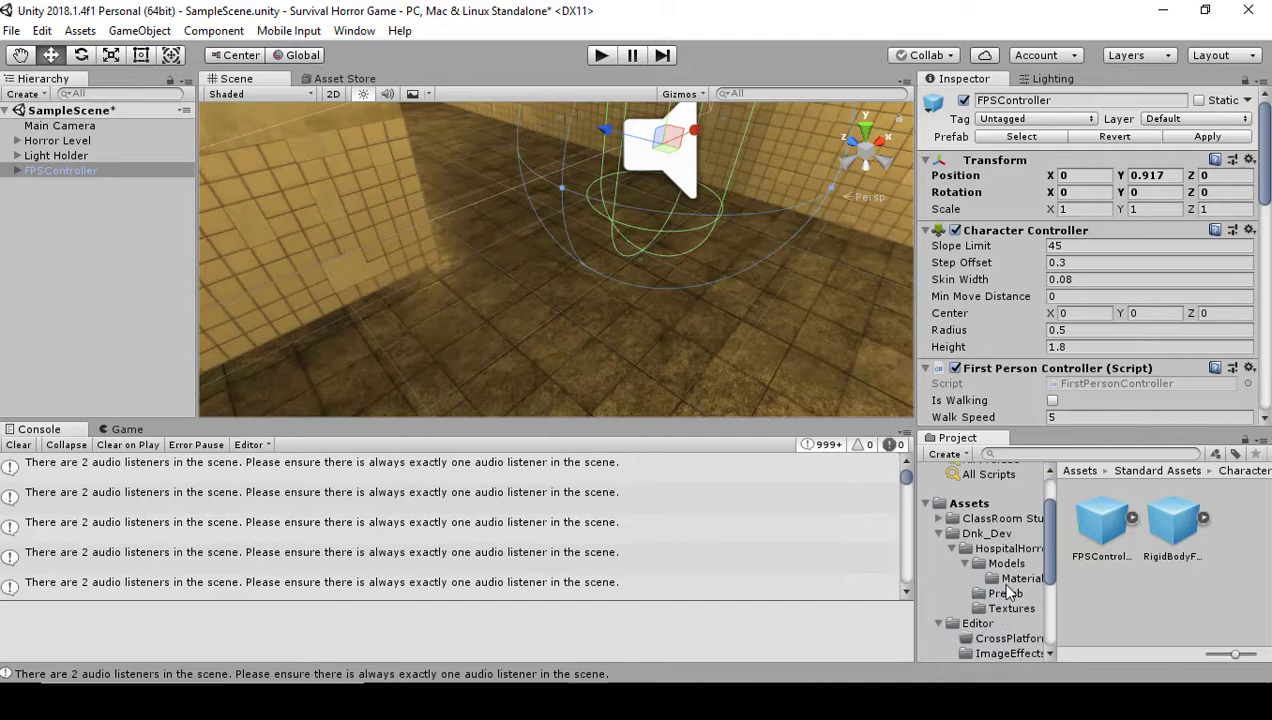
{"action": "left_click", "coordinate": [1005, 593]}
{"action": "scroll", "coordinate": [1190, 565], "scroll_direction": "down", "scroll_amount": 3}
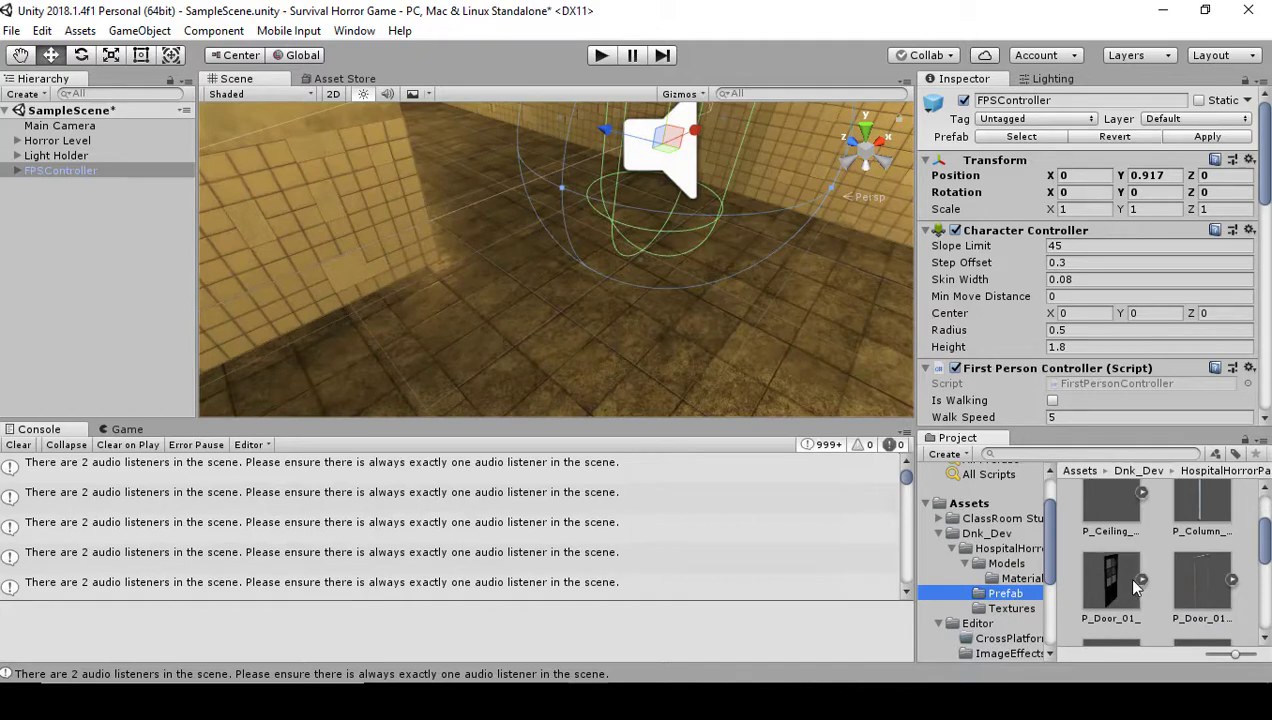
{"action": "left_click", "coordinate": [1106, 576]}
{"action": "scroll", "coordinate": [1120, 562], "scroll_direction": "down", "scroll_amount": 2}
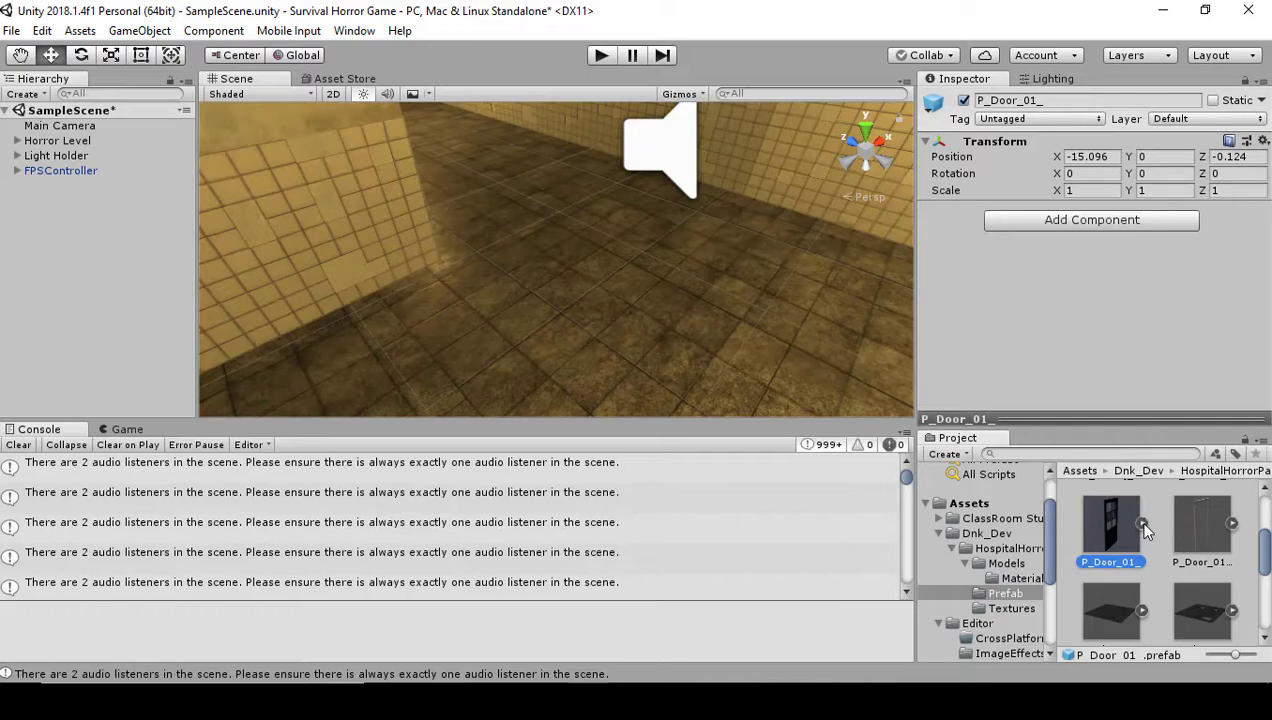
{"action": "left_click", "coordinate": [1142, 524]}
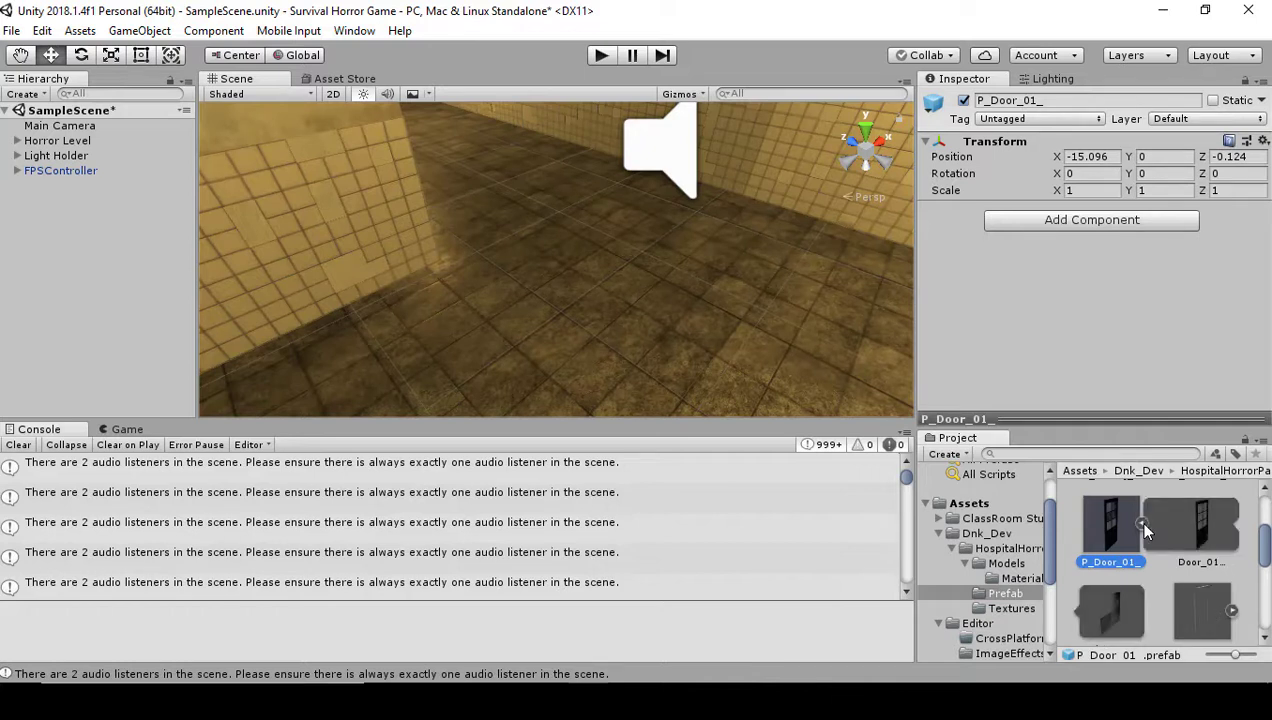
Step: Disable the Mesh Collider on the Door_01_C and Glass_01 parts of the P_Door_01_ prefab
{"action": "left_click", "coordinate": [1196, 535]}
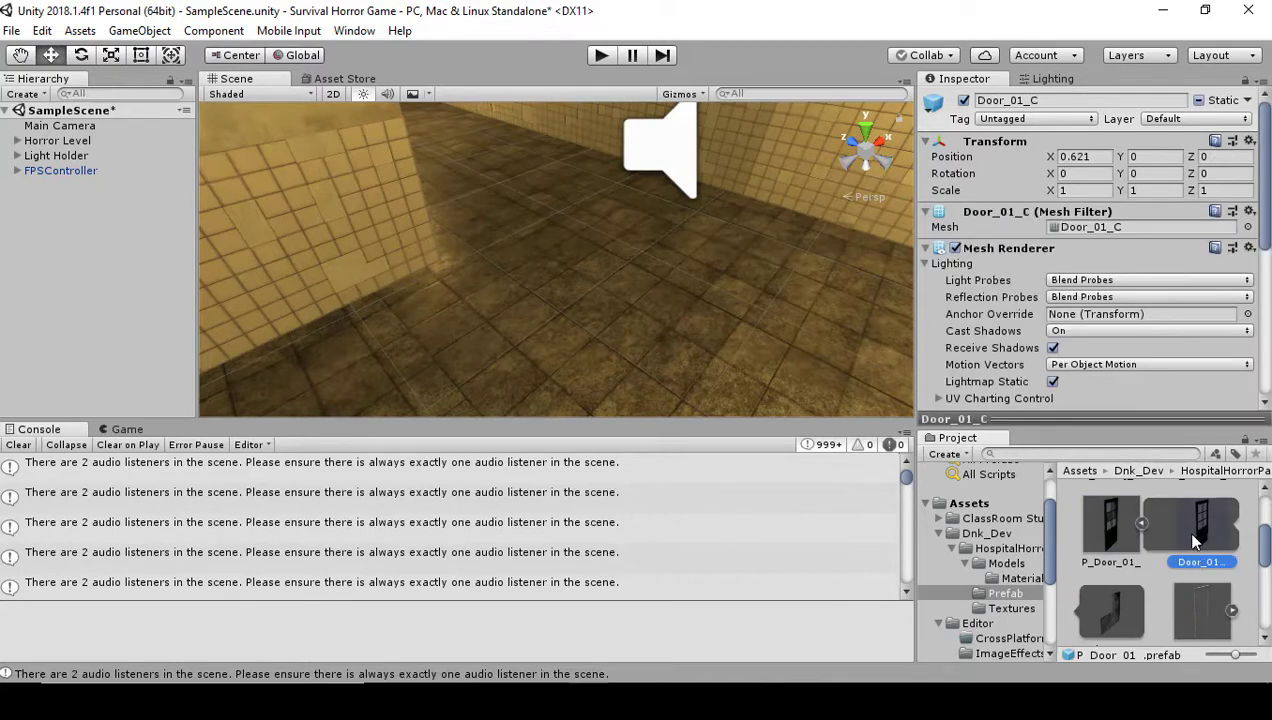
{"action": "scroll", "coordinate": [1124, 226], "scroll_direction": "down", "scroll_amount": 5}
{"action": "scroll", "coordinate": [1124, 226], "scroll_direction": "down", "scroll_amount": 1}
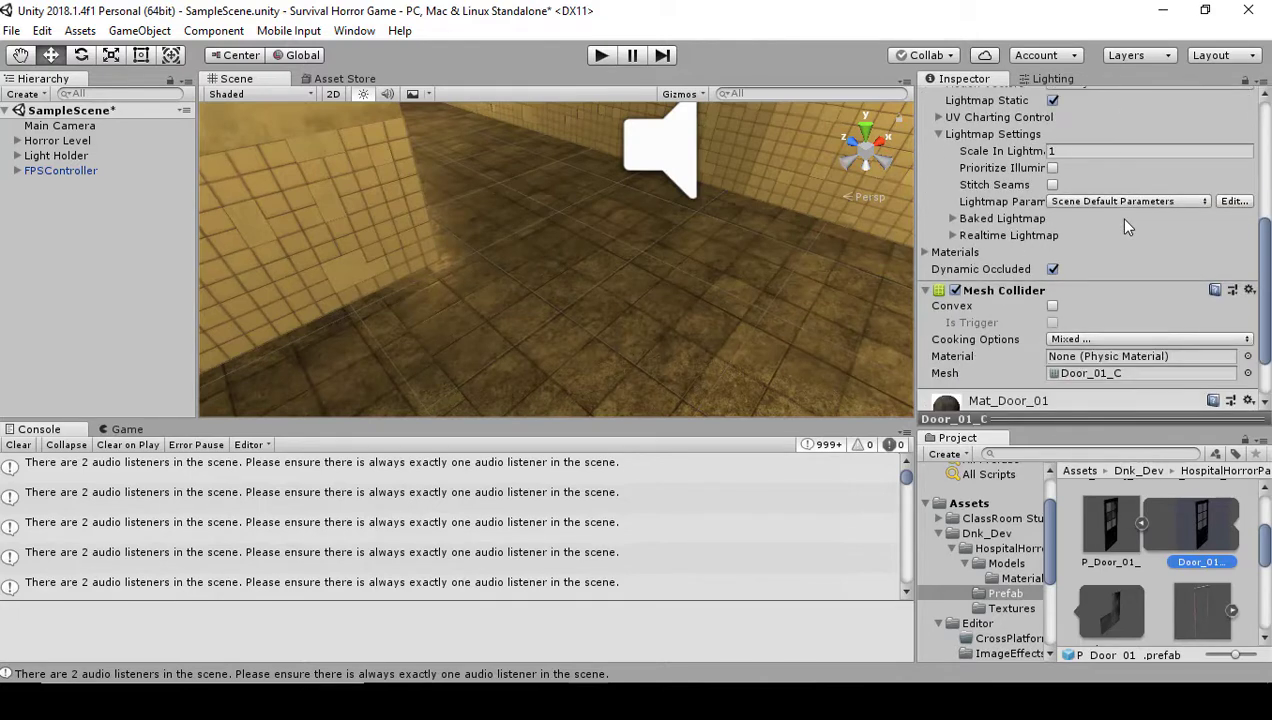
{"action": "left_click", "coordinate": [955, 291]}
{"action": "left_click", "coordinate": [955, 291]}
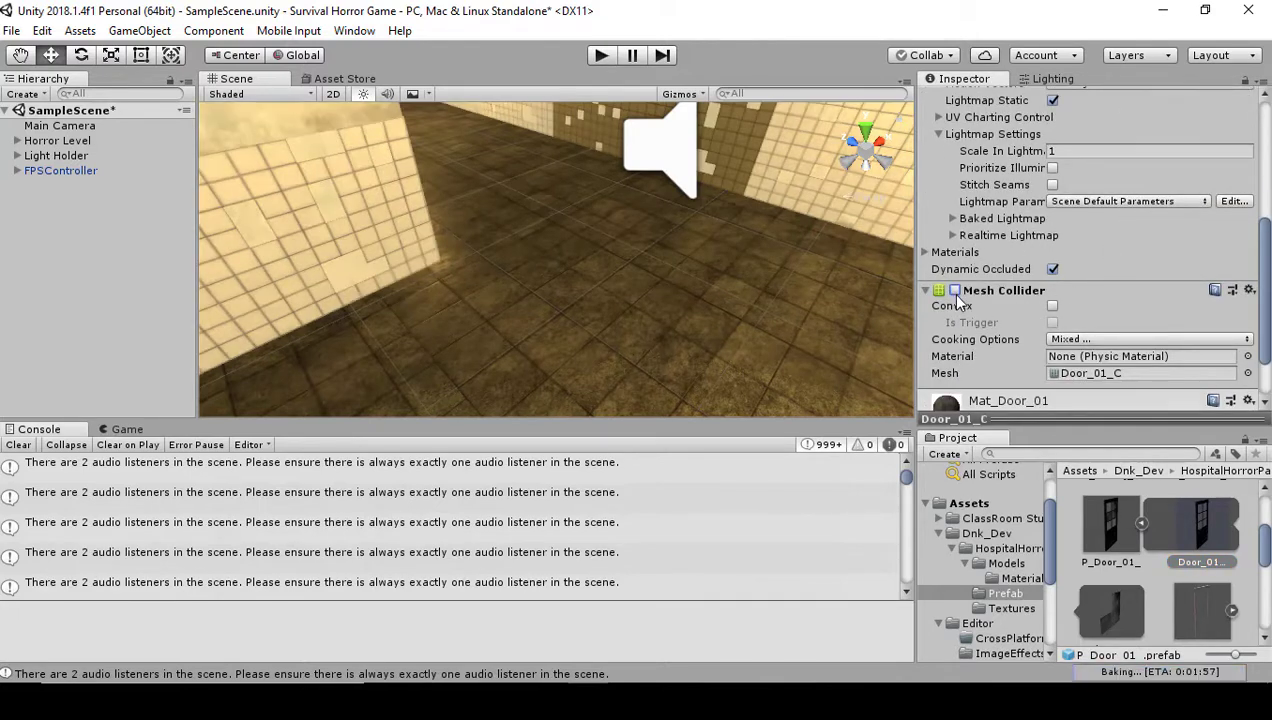
{"action": "left_click", "coordinate": [1112, 612]}
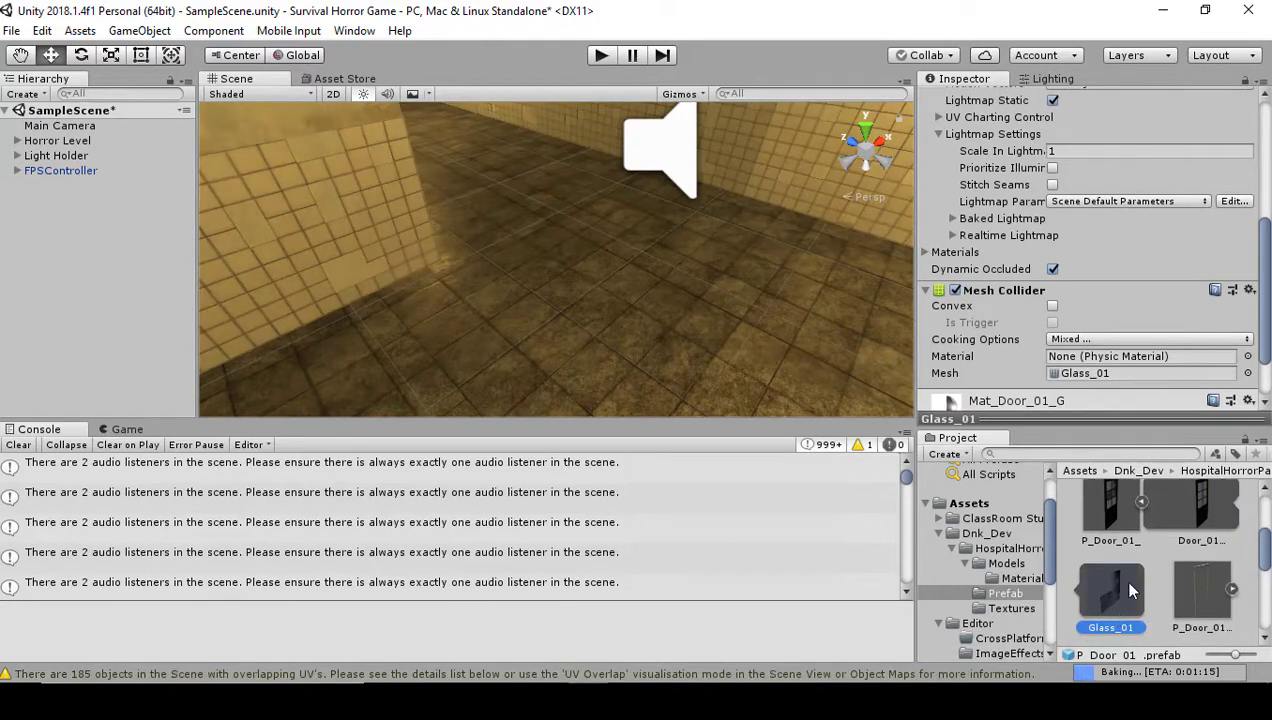
{"action": "left_click", "coordinate": [956, 290]}
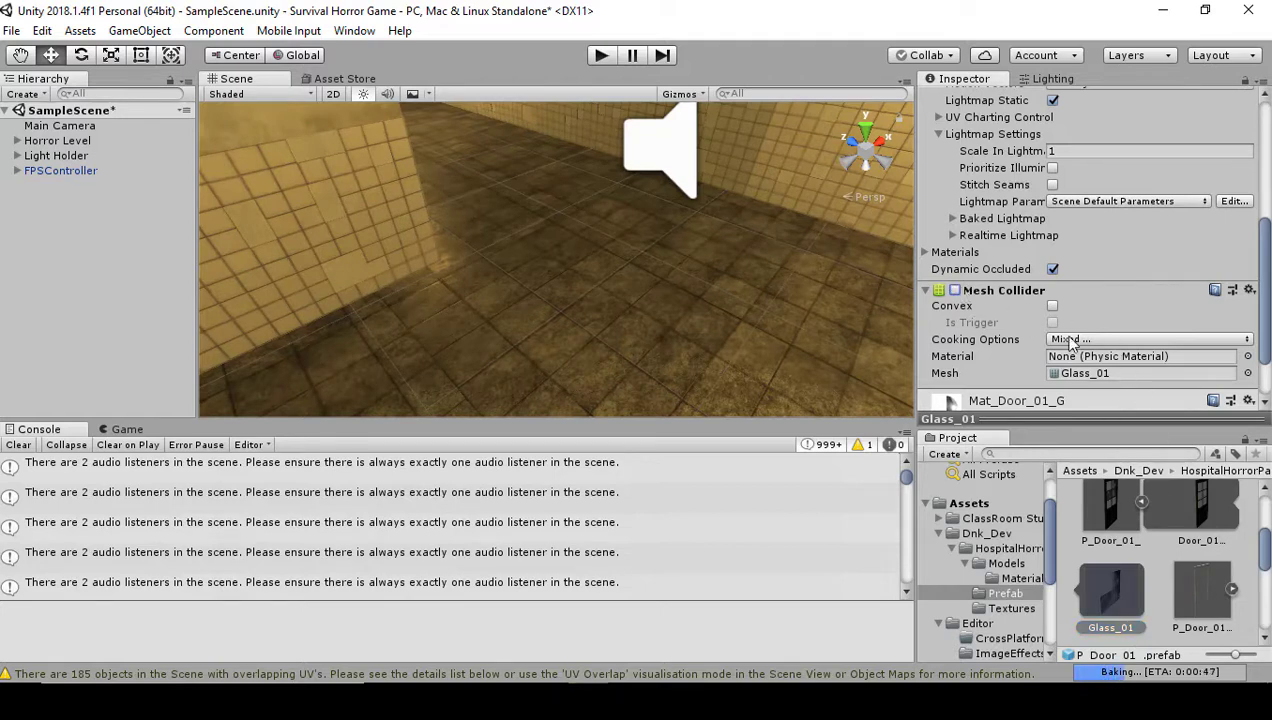
Step: Play the scene, walk the first-person character through the doors into the rooms beyond, and stop the game
{"action": "scroll", "coordinate": [1080, 340], "scroll_direction": "up", "scroll_amount": 5}
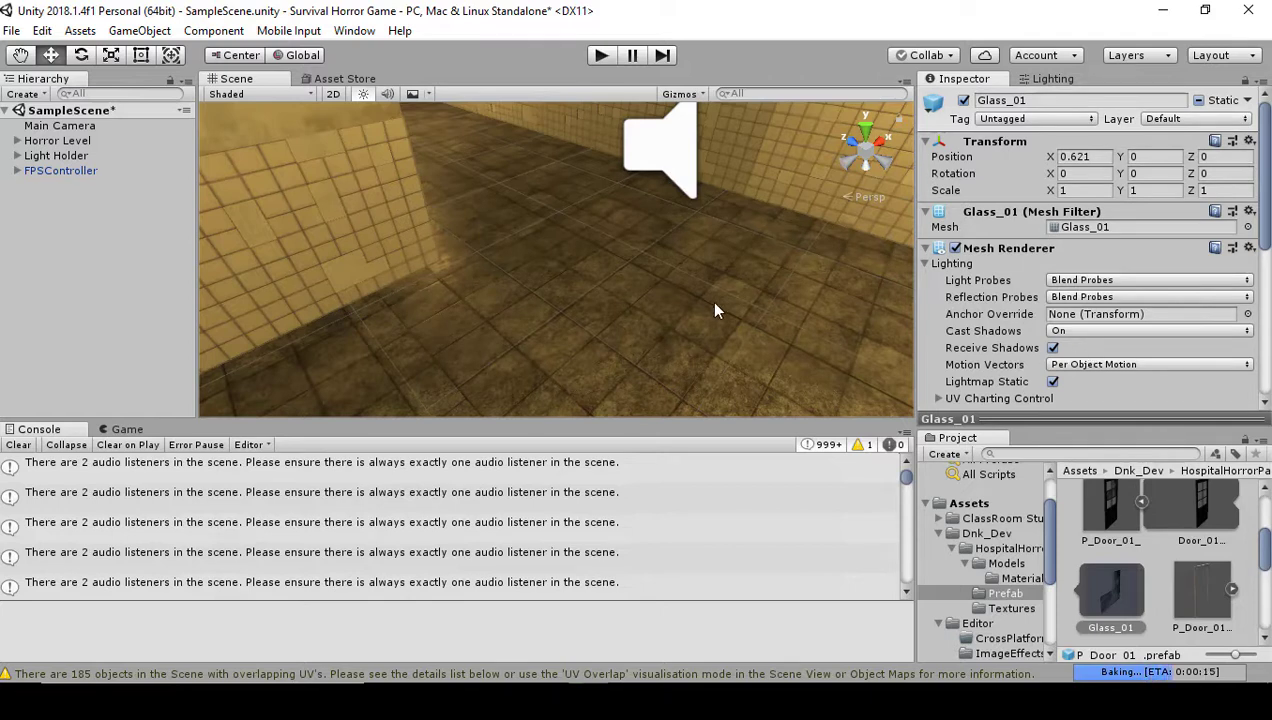
{"action": "left_click", "coordinate": [601, 56]}
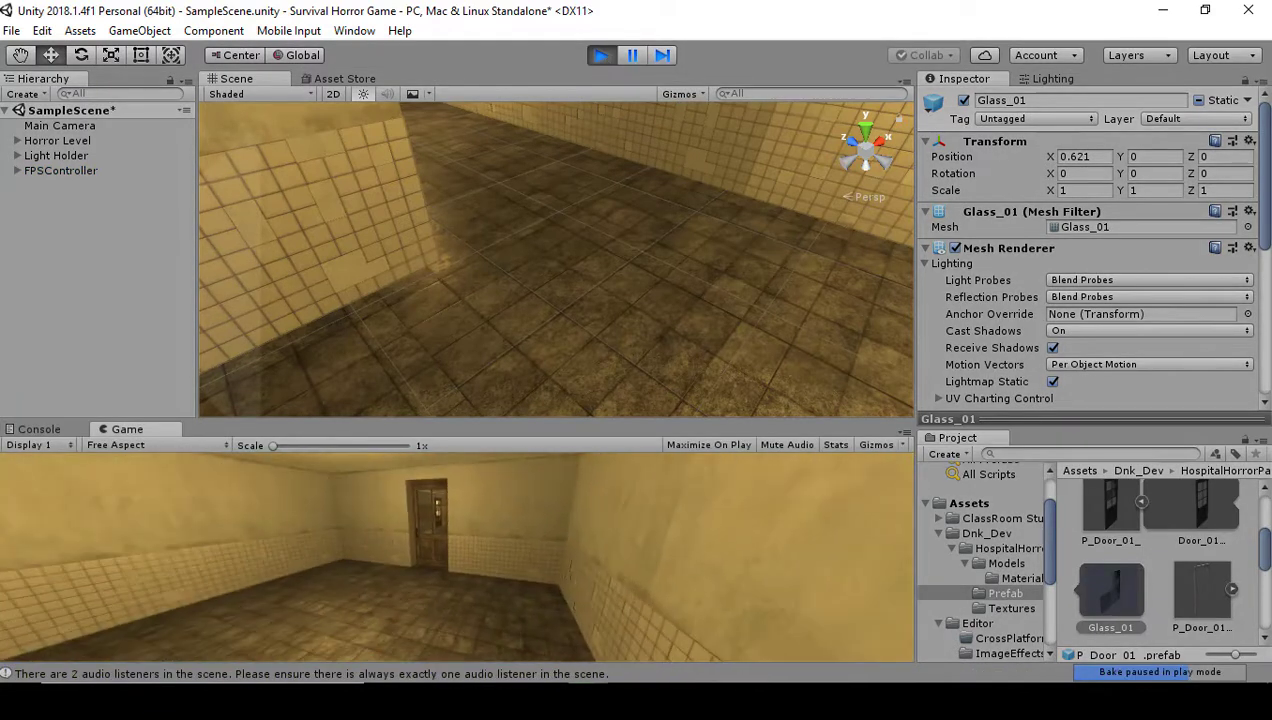
{"action": "key", "text": "w"}
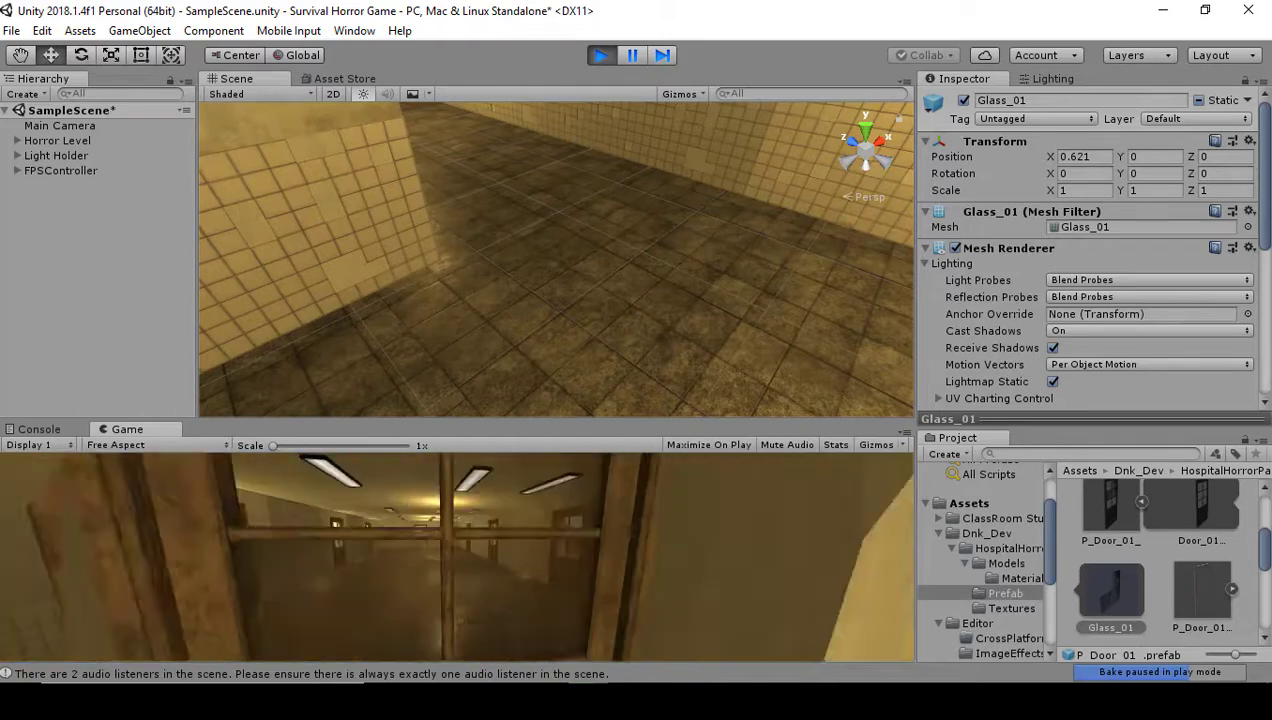
{"action": "key", "text": "w"}
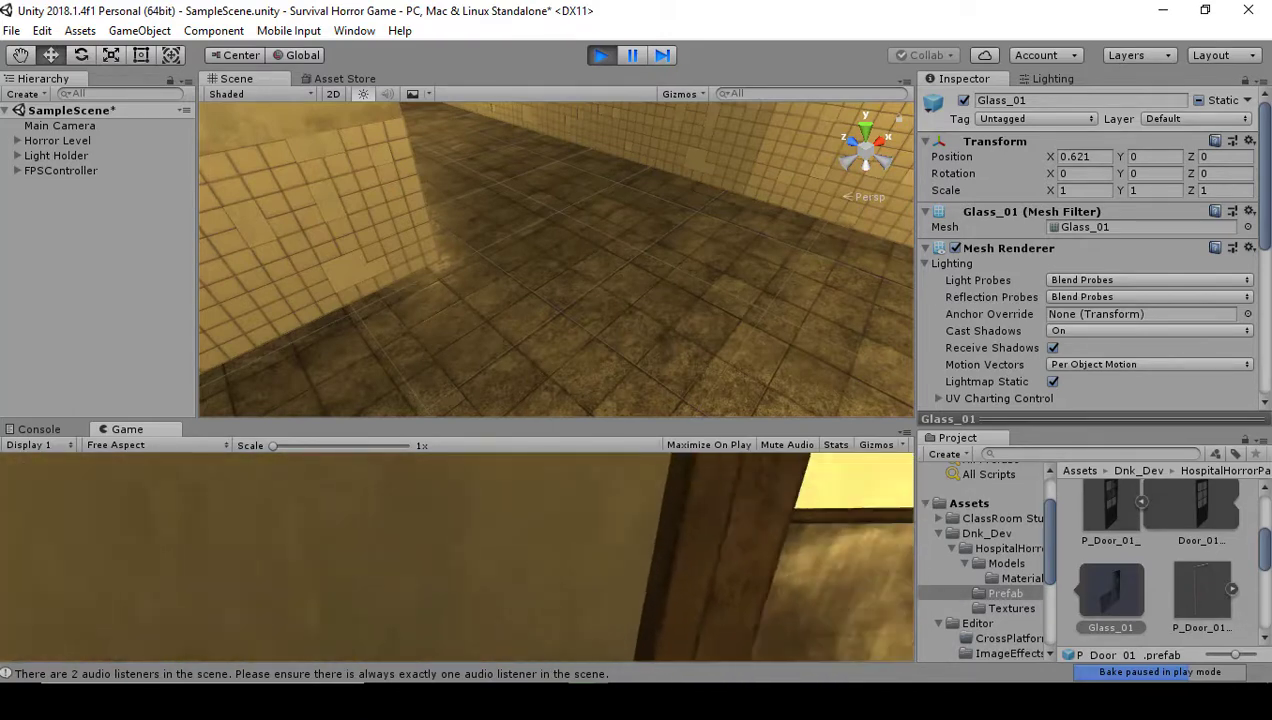
{"action": "key", "text": "w"}
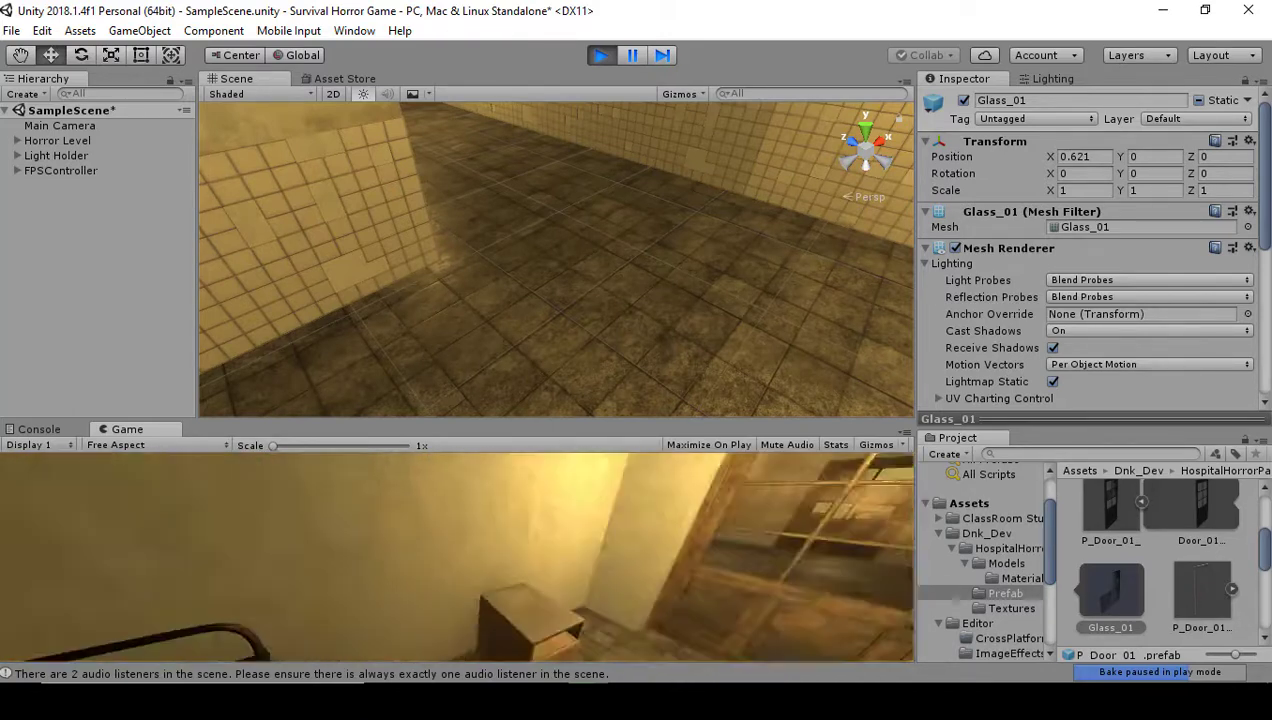
{"action": "key", "text": "w"}
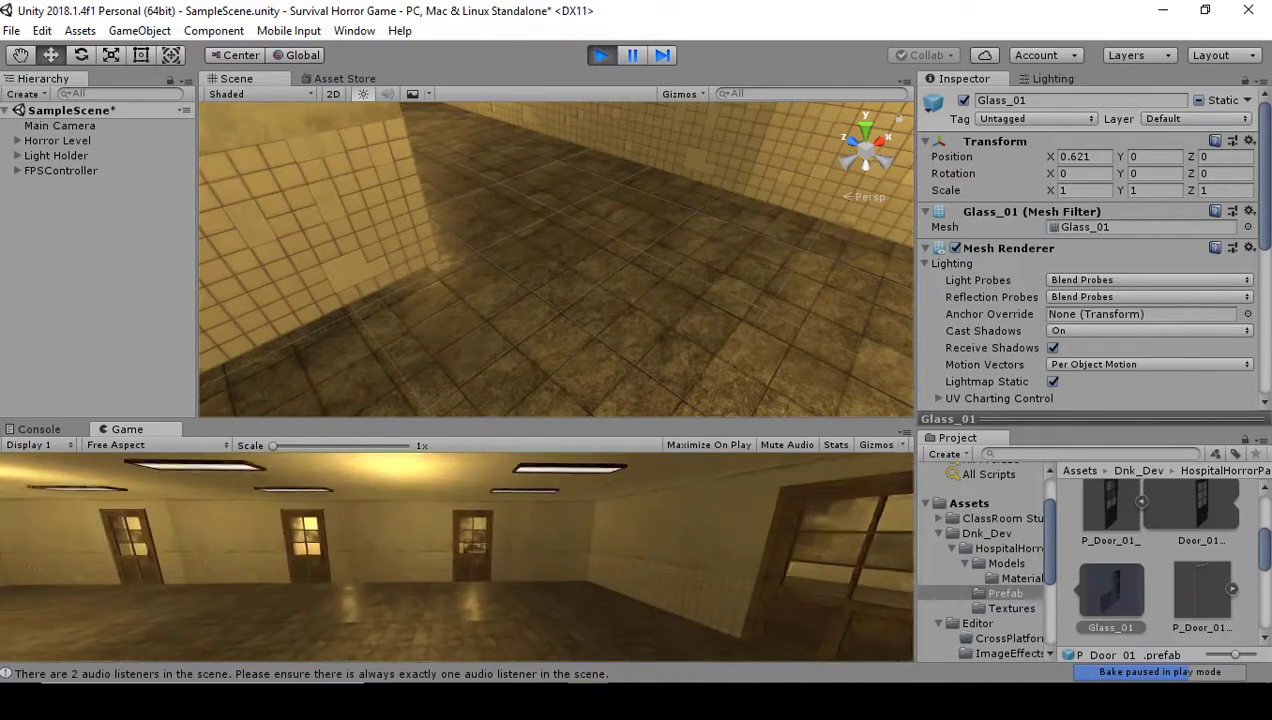
{"action": "key", "text": "w"}
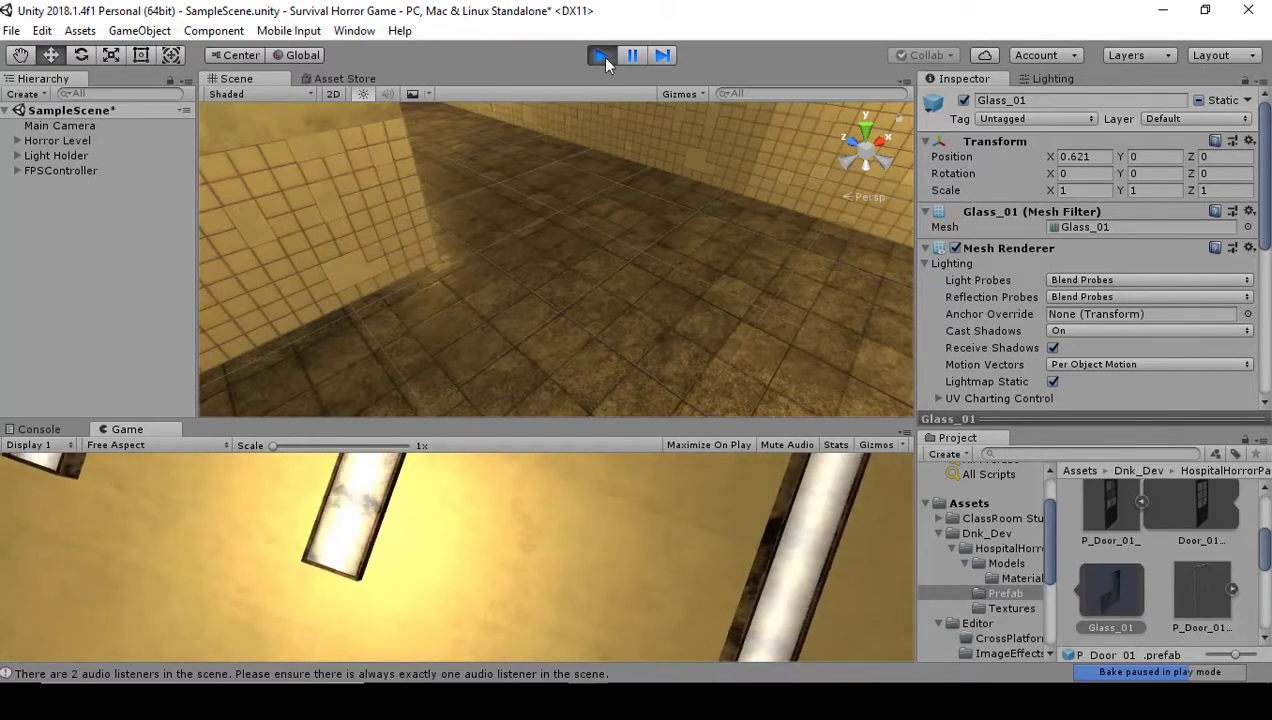
{"action": "left_click", "coordinate": [601, 57]}
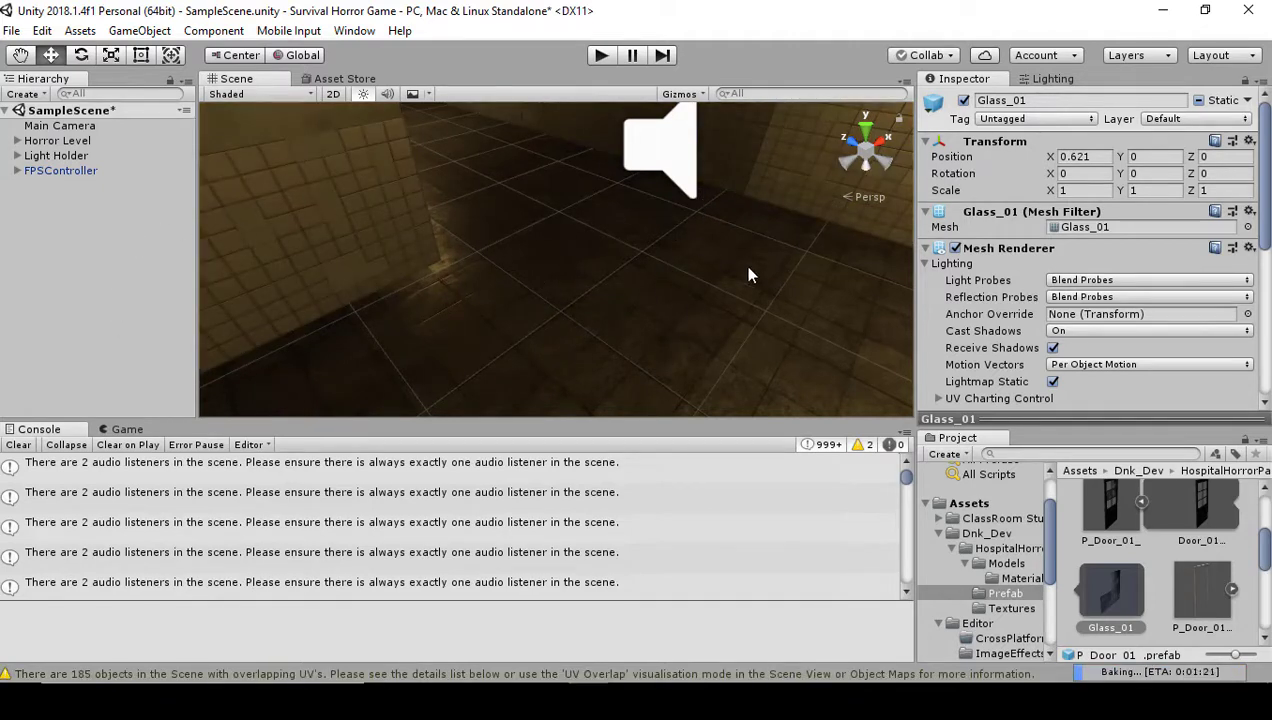
Step: Show the game view in place of the console and look over the toilet stalls in the scene
{"action": "right_click_drag", "start_coordinate": [588, 269], "coordinate": [218, 318]}
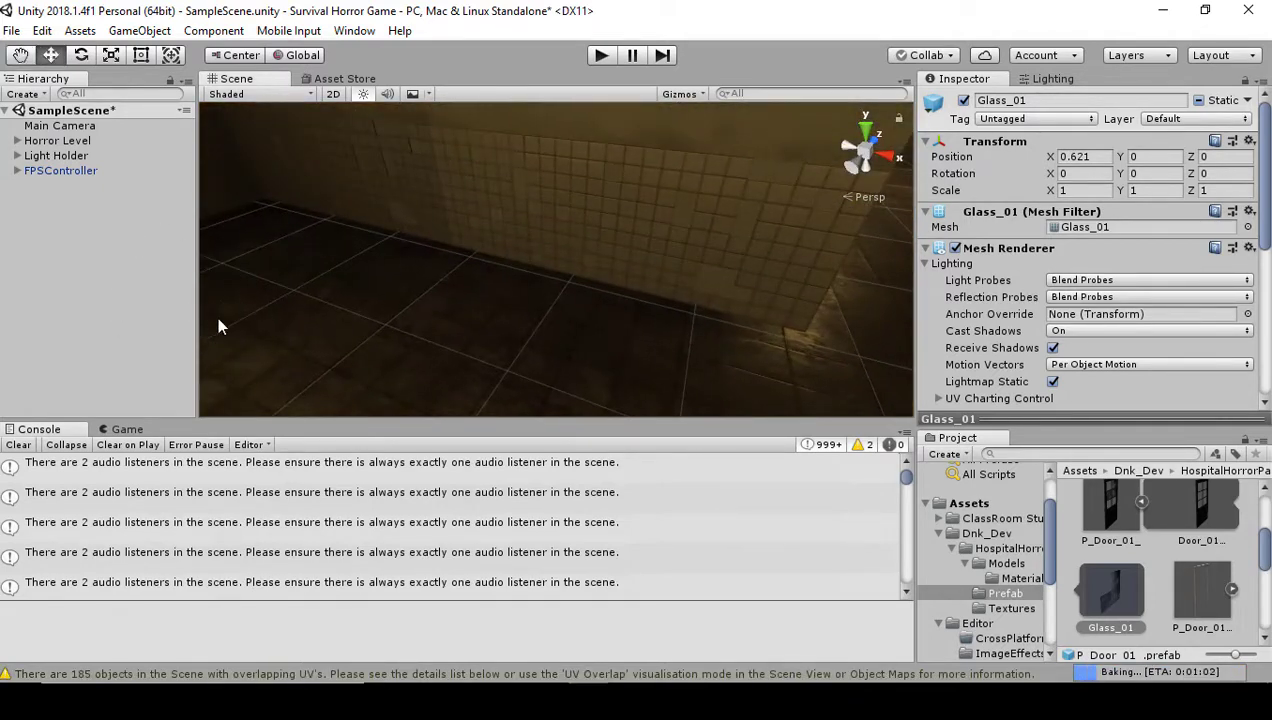
{"action": "left_click", "coordinate": [122, 429]}
{"action": "right_click_drag", "start_coordinate": [580, 318], "coordinate": [907, 161]}
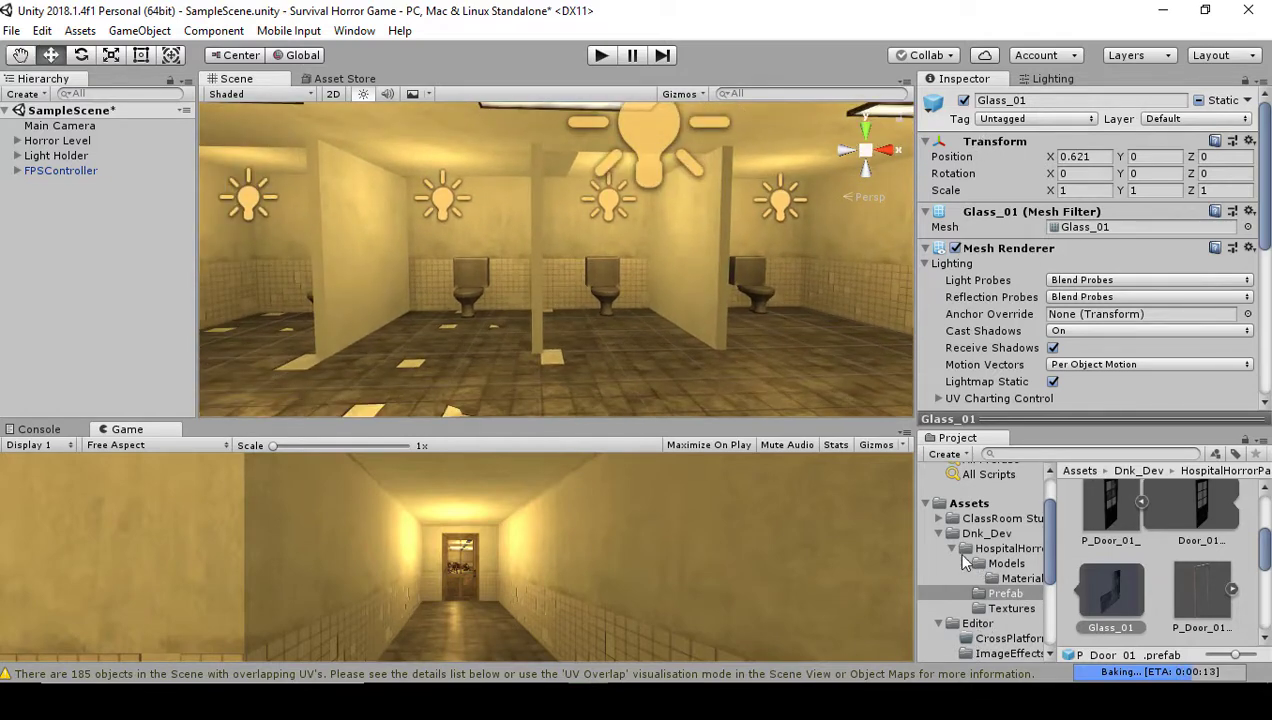
Step: Collapse the Dnk_Dev folder and open the Post Processing Profile folder in the project assets
{"action": "left_click", "coordinate": [938, 534]}
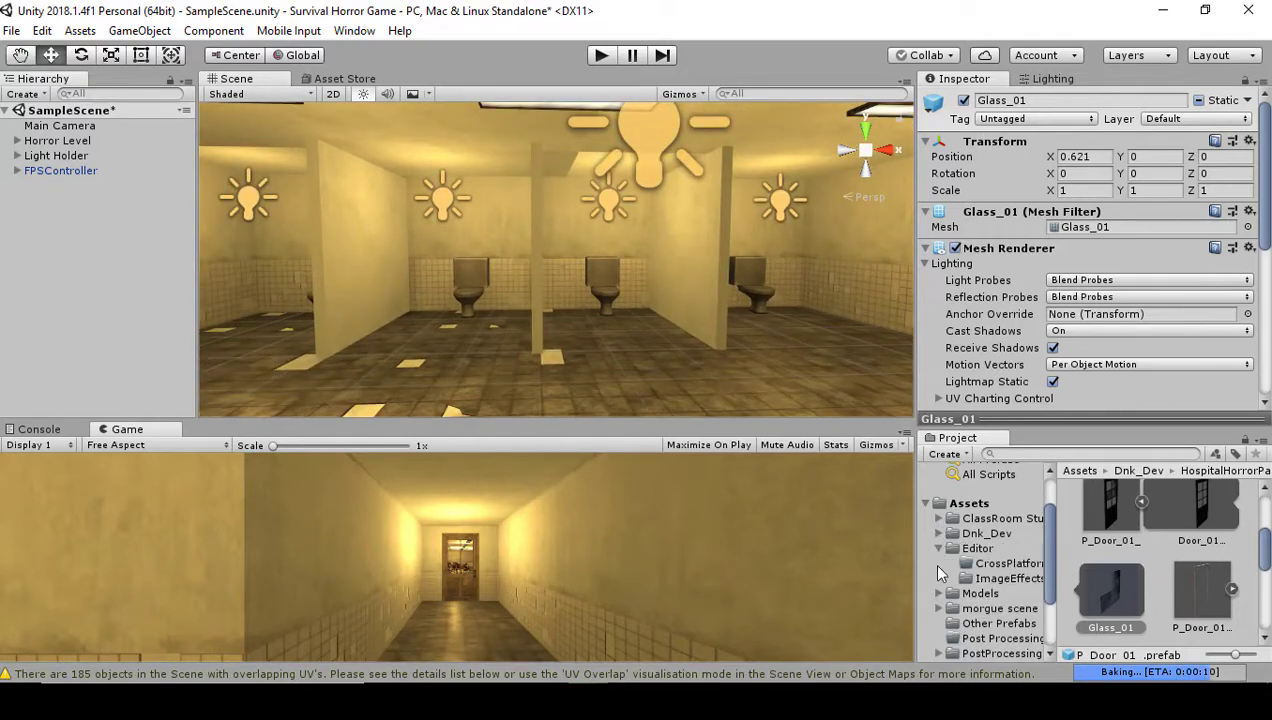
{"action": "scroll", "coordinate": [931, 561], "scroll_direction": "down", "scroll_amount": 3}
{"action": "left_click", "coordinate": [1010, 597]}
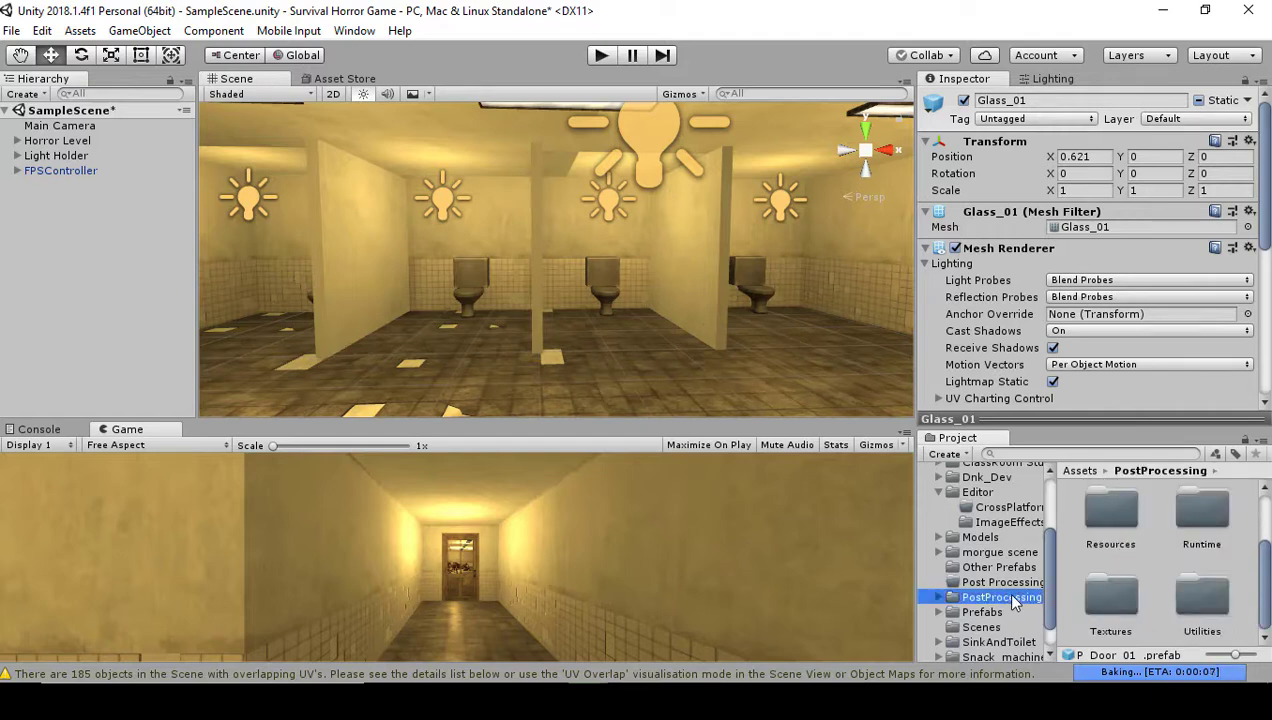
{"action": "left_click", "coordinate": [1008, 582]}
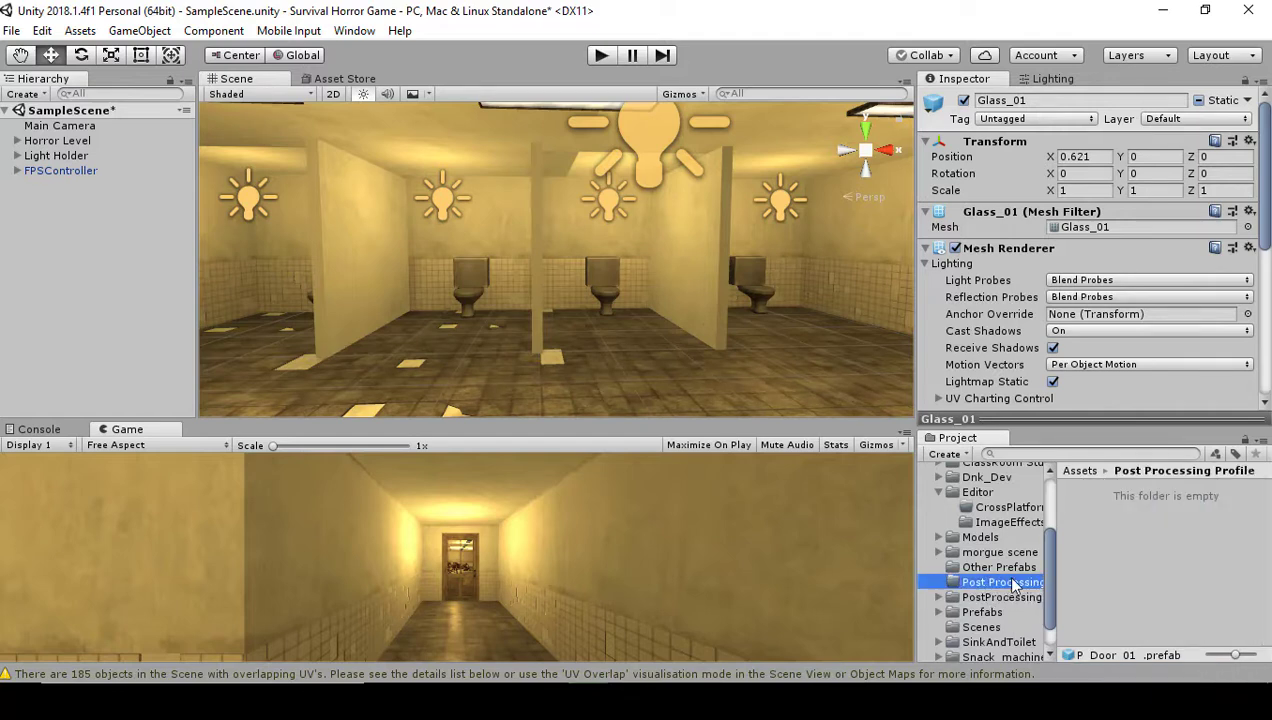
Step: Create a Post-Processing Profile asset named HorrorPPF in the Post Processing Profile folder
{"action": "right_click", "coordinate": [1098, 529]}
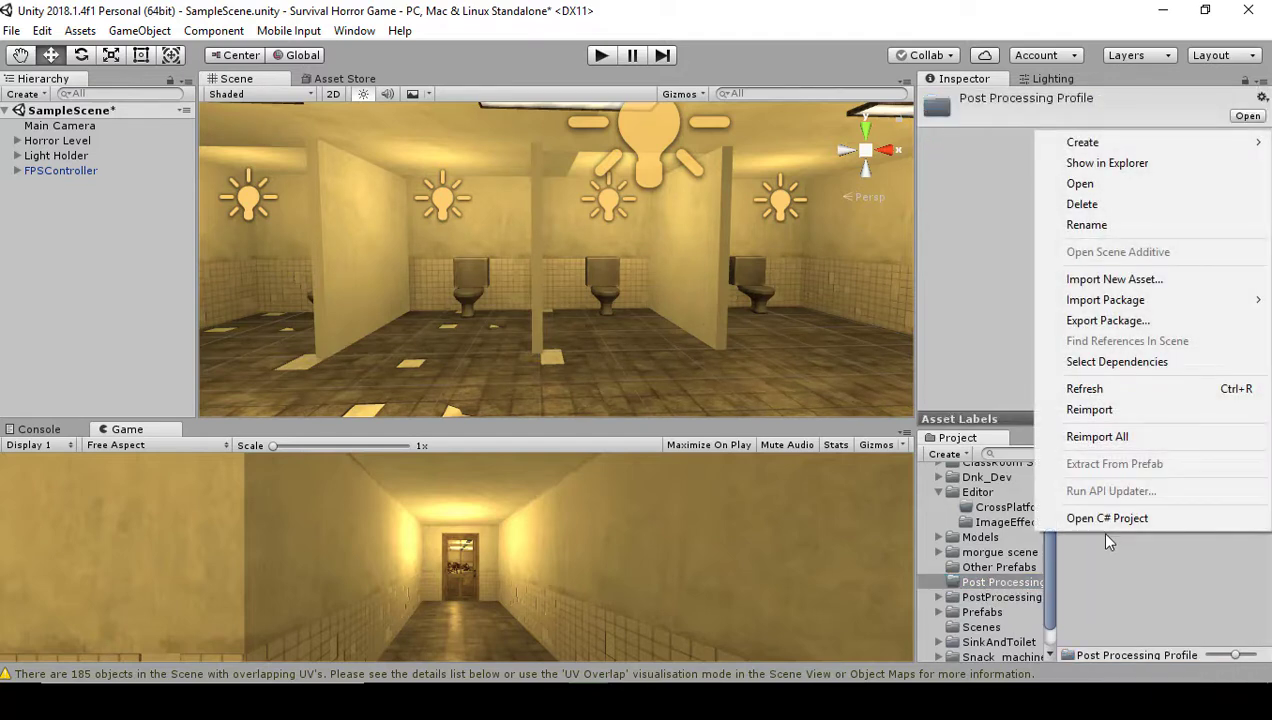
{"action": "mouse_move", "coordinate": [1161, 150]}
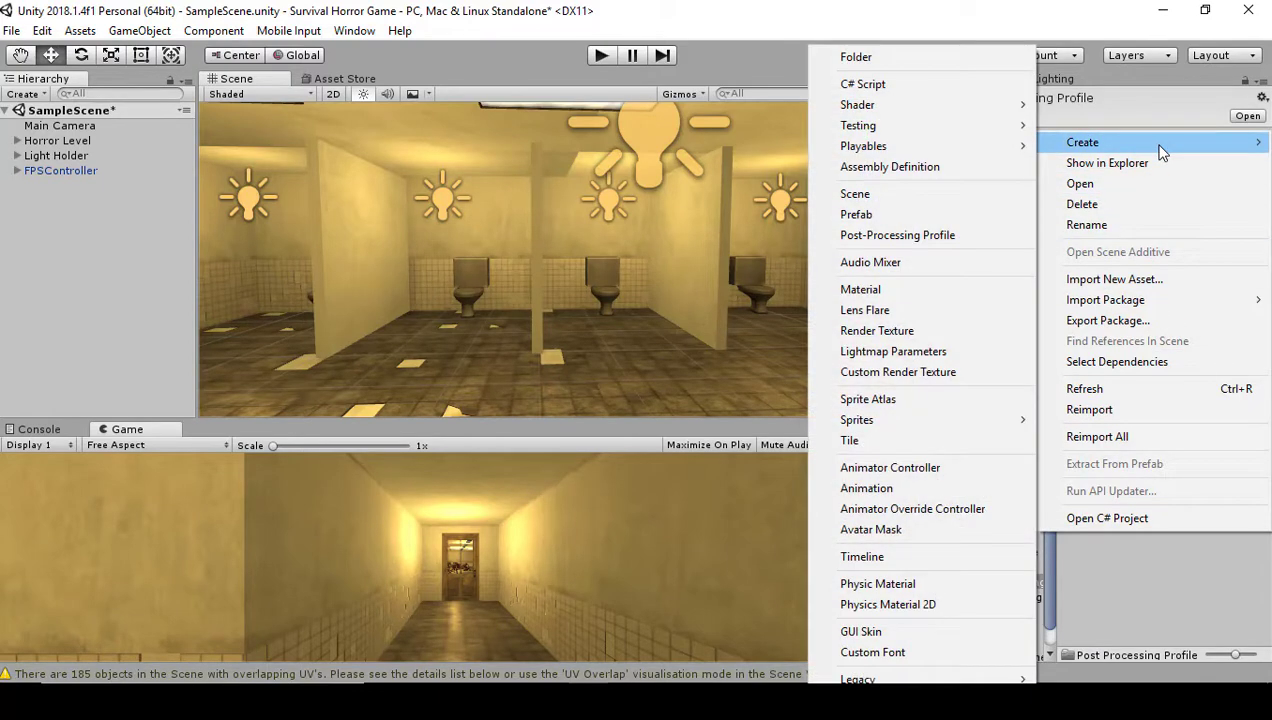
{"action": "left_click", "coordinate": [888, 240]}
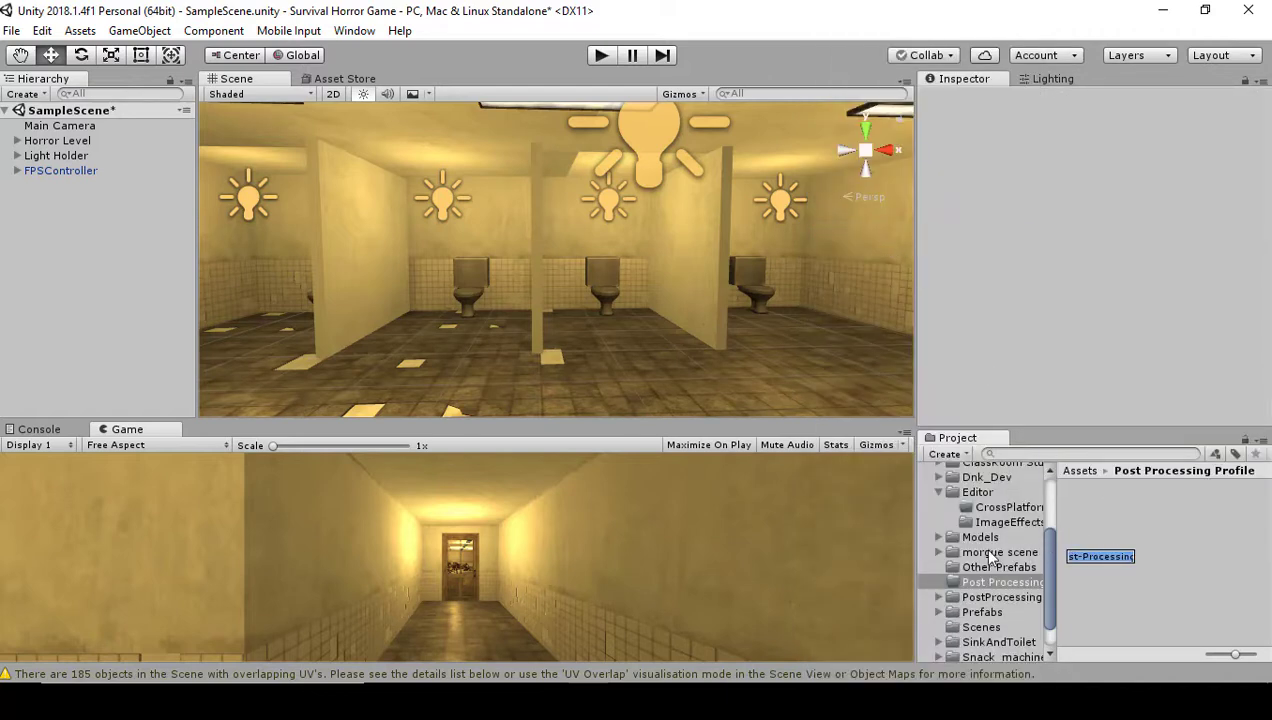
{"action": "key", "text": "BackSpace"}
{"action": "type", "text": "HorrorPP"}
{"action": "type", "text": "F"}
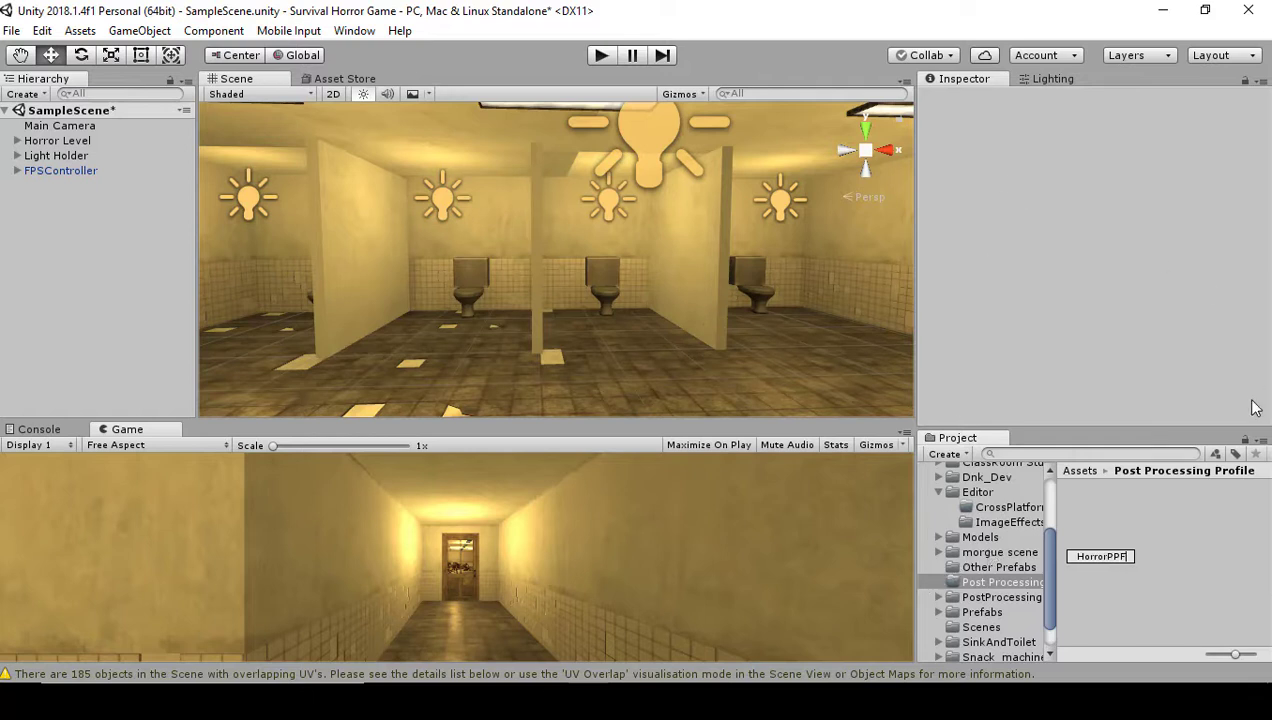
{"action": "key", "text": "Return"}
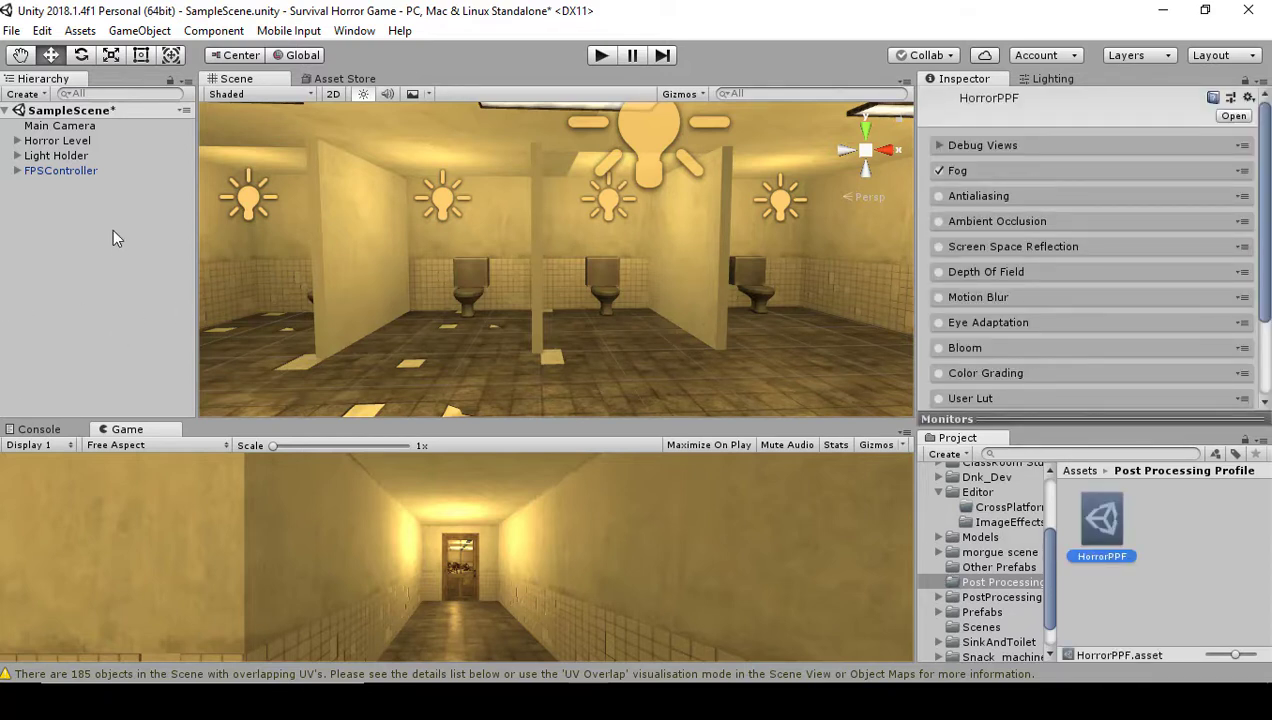
{"action": "left_click", "coordinate": [92, 125]}
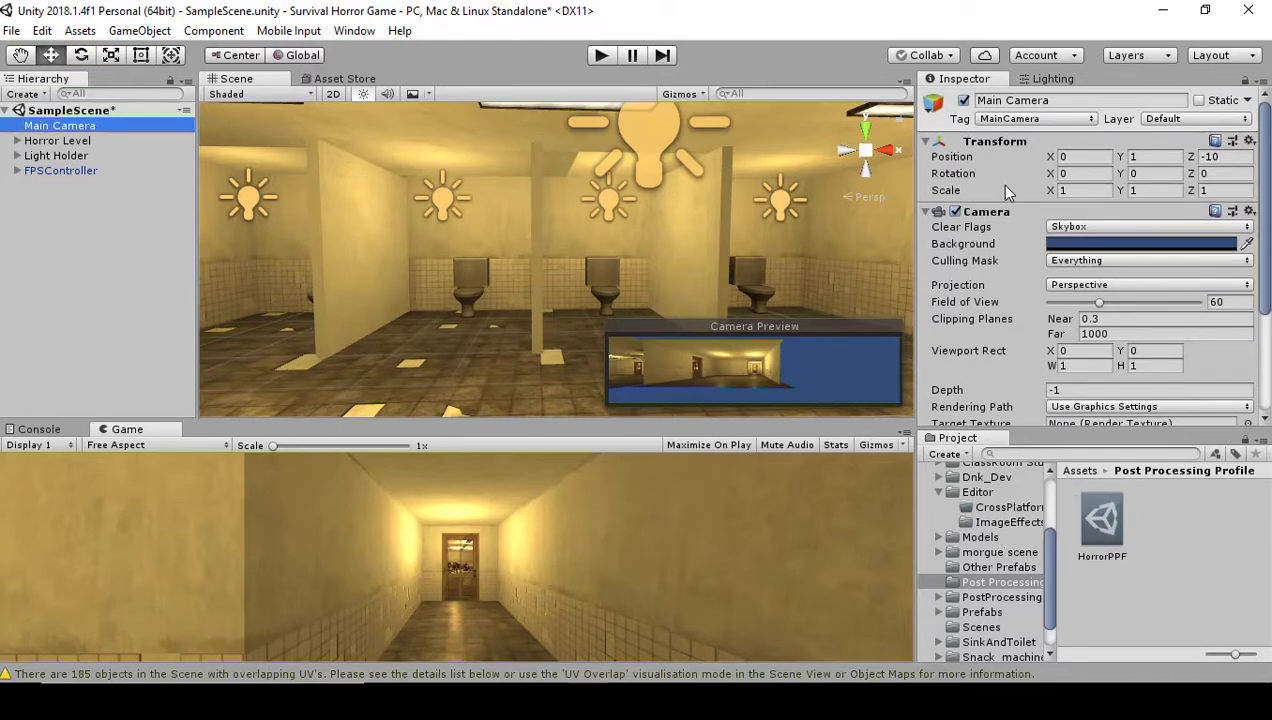
{"action": "scroll", "coordinate": [999, 190], "scroll_direction": "down", "scroll_amount": 5}
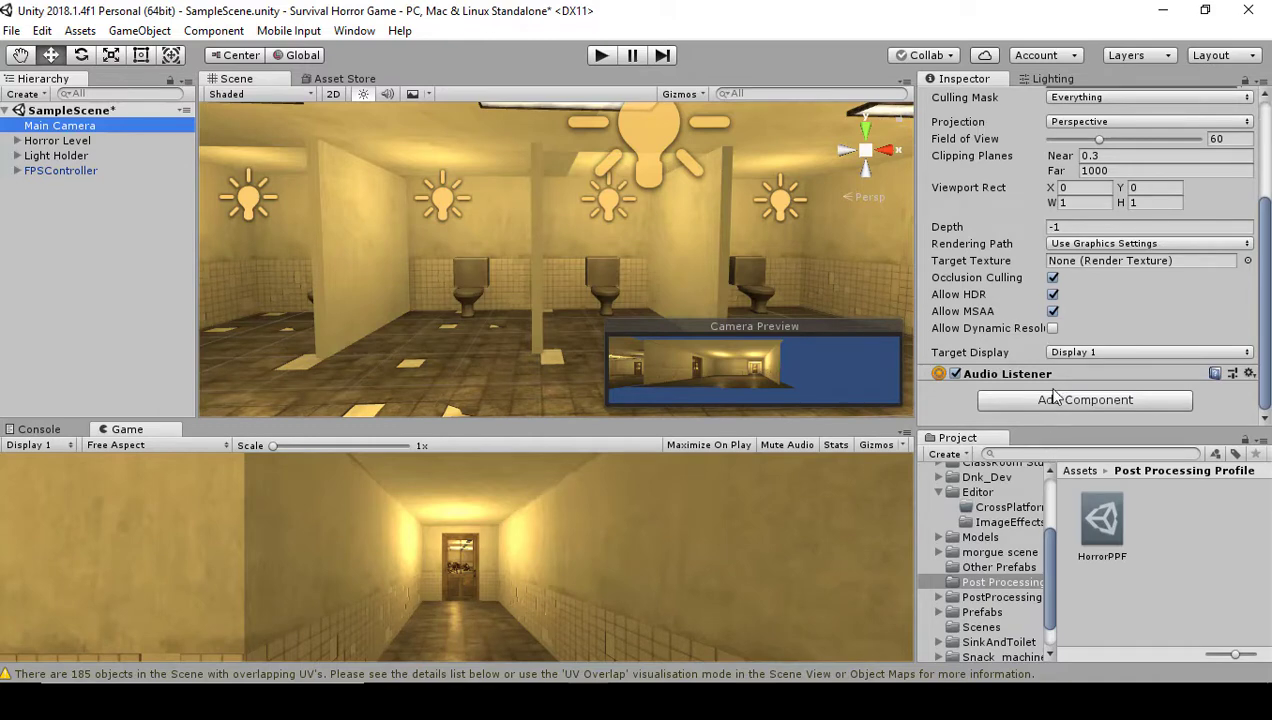
{"action": "left_click", "coordinate": [1057, 400]}
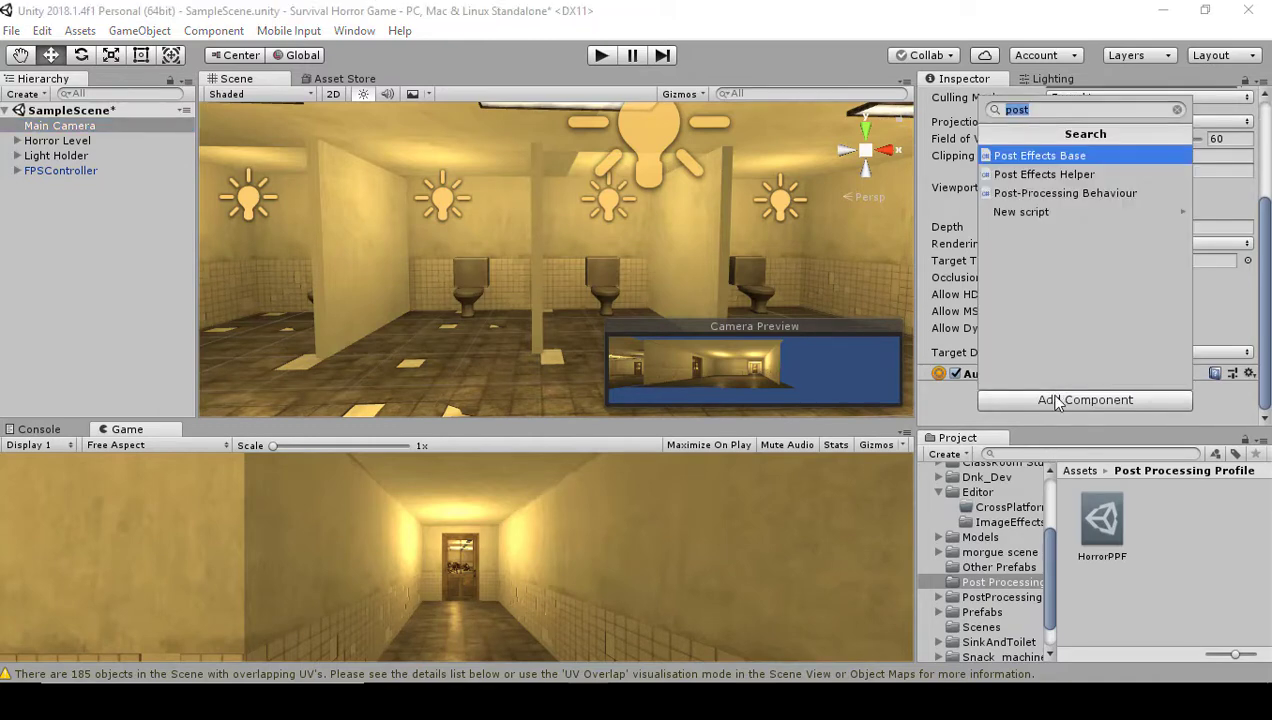
{"action": "type", "text": "post"}
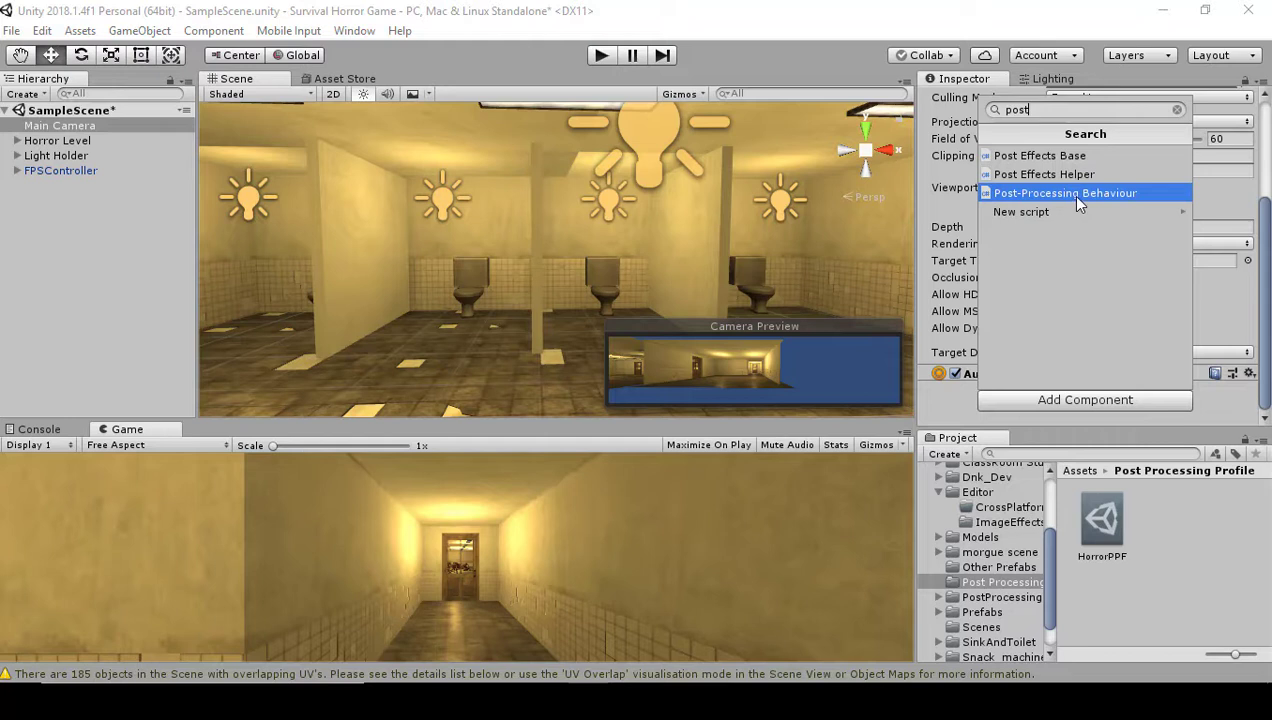
{"action": "left_click", "coordinate": [935, 410]}
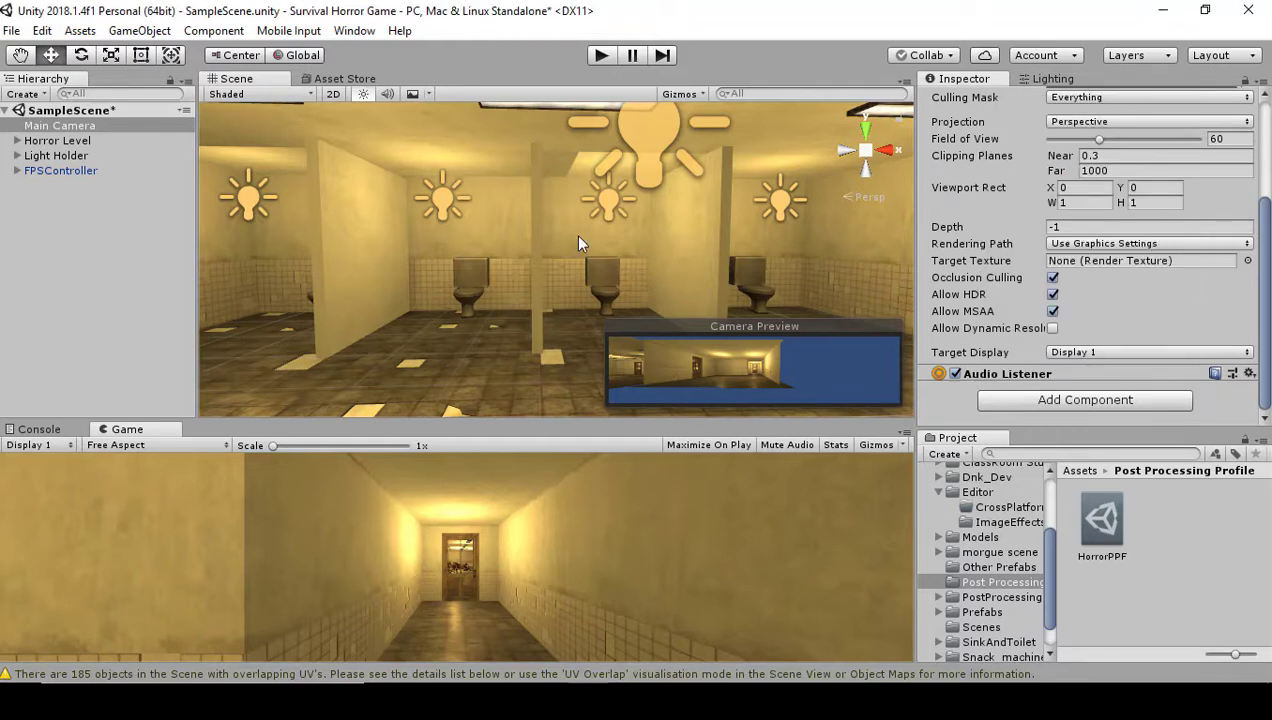
Step: Add a Post-Processing Behaviour component to FirstPersonCharacter under FPSController and assign HorrorPPF as its profile
{"action": "left_click", "coordinate": [17, 171]}
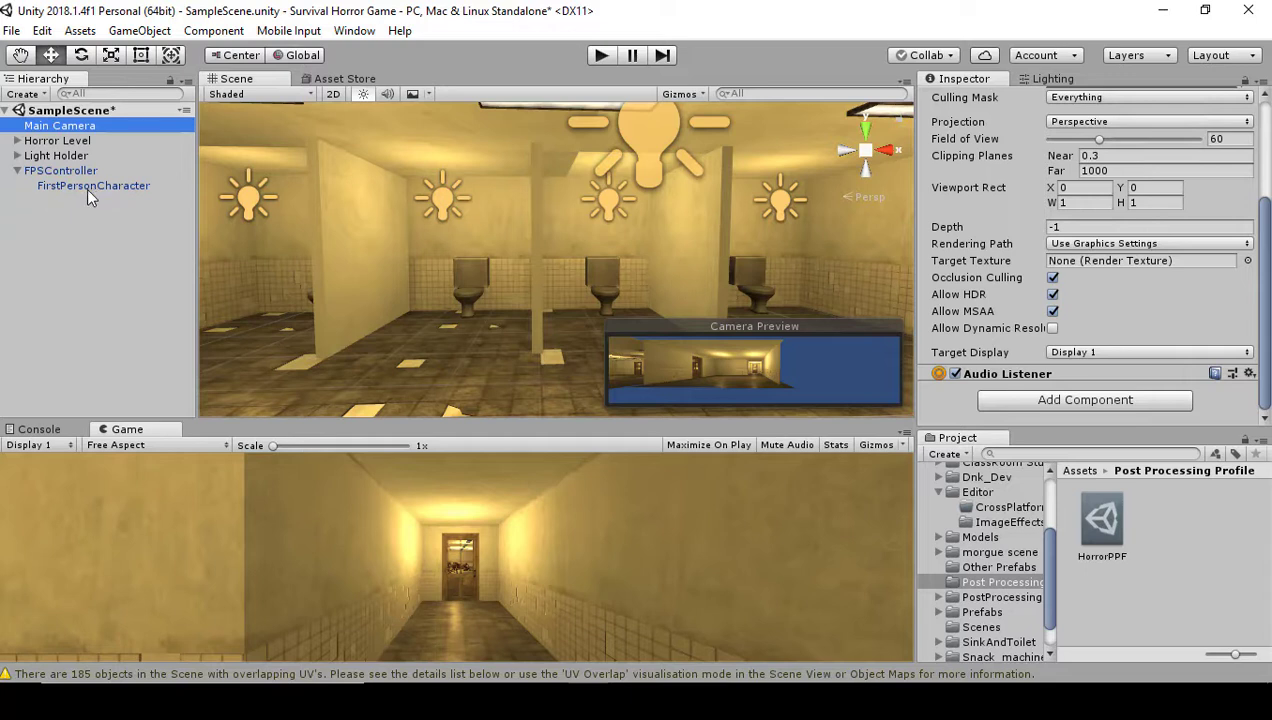
{"action": "left_click", "coordinate": [17, 171]}
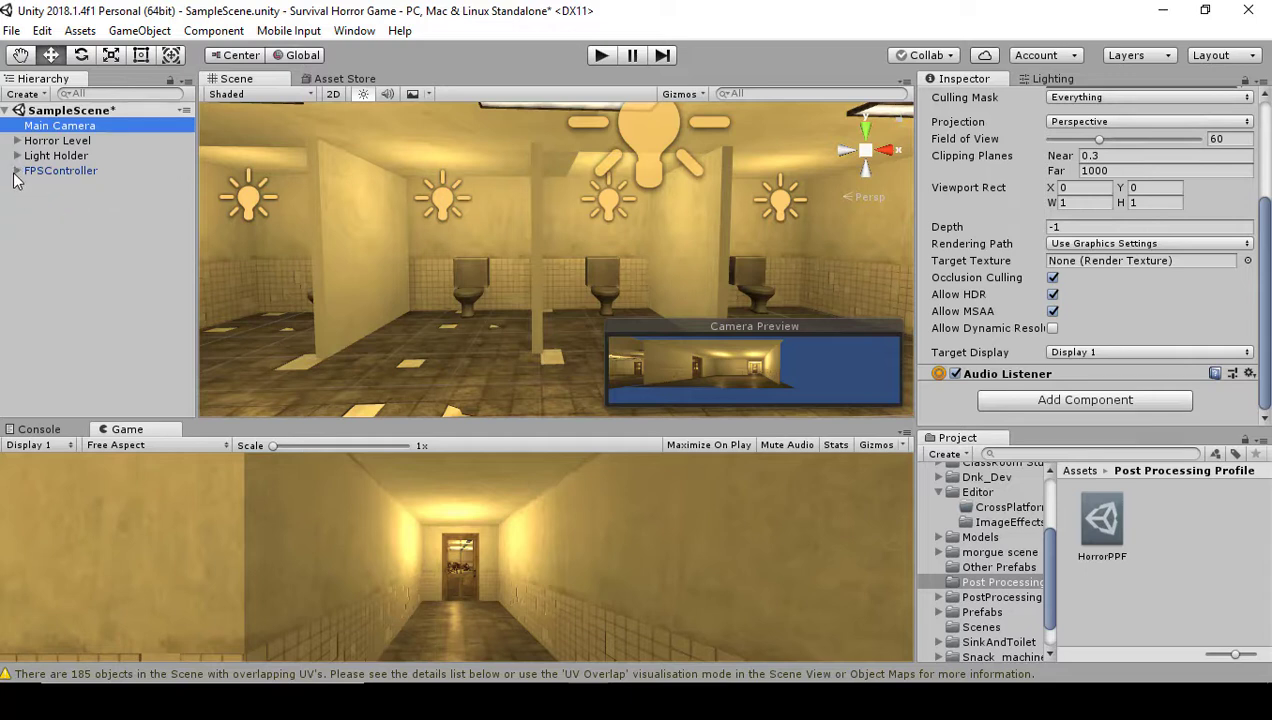
{"action": "left_click", "coordinate": [17, 171]}
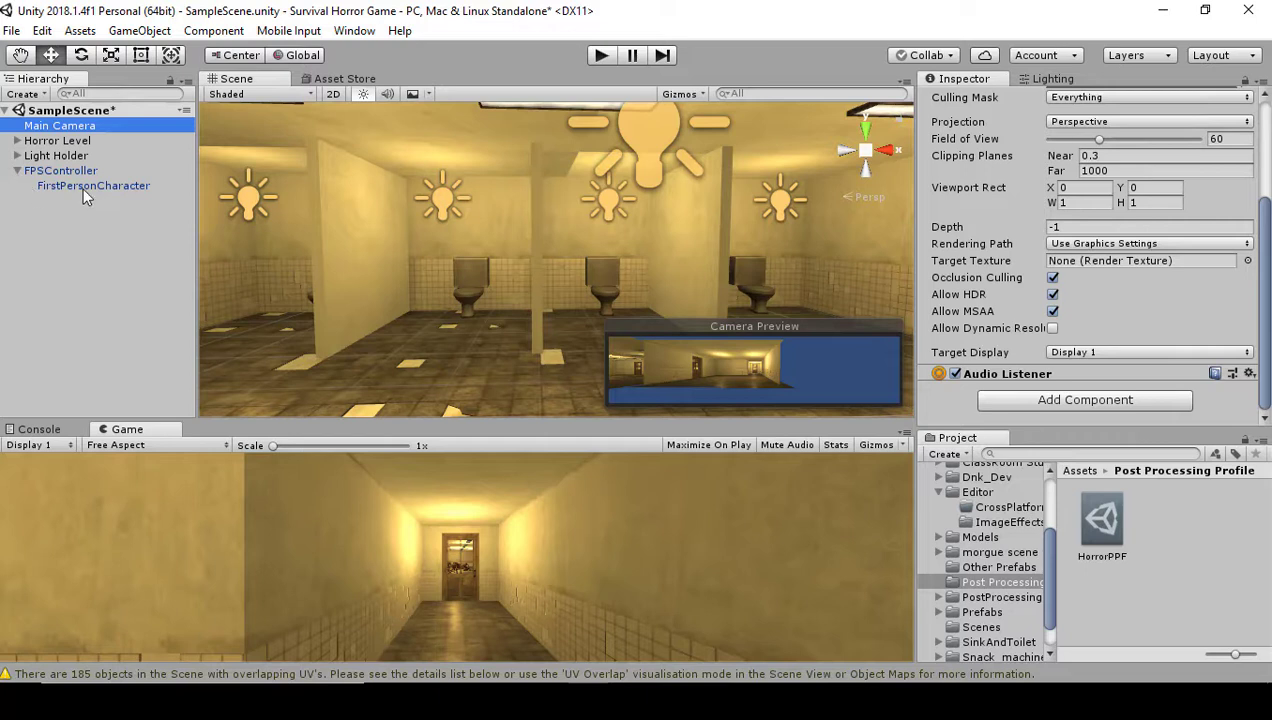
{"action": "left_click", "coordinate": [84, 186]}
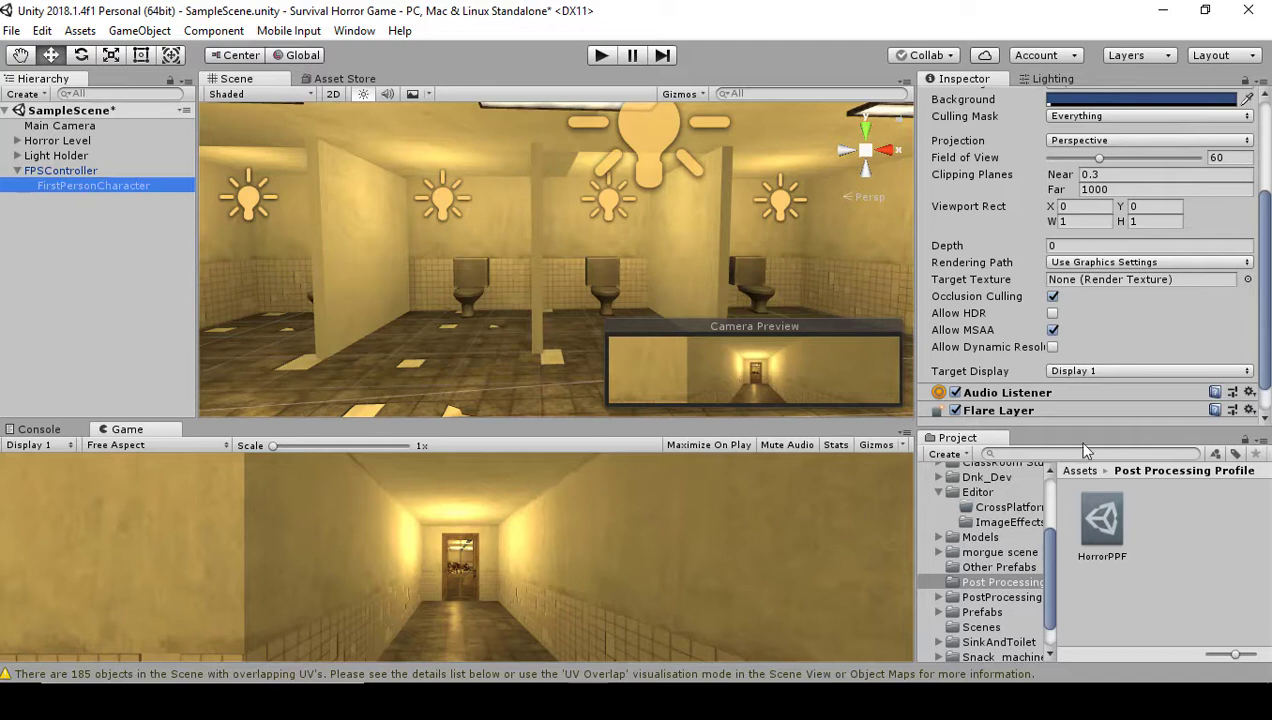
{"action": "scroll", "coordinate": [1025, 237], "scroll_direction": "down", "scroll_amount": 2}
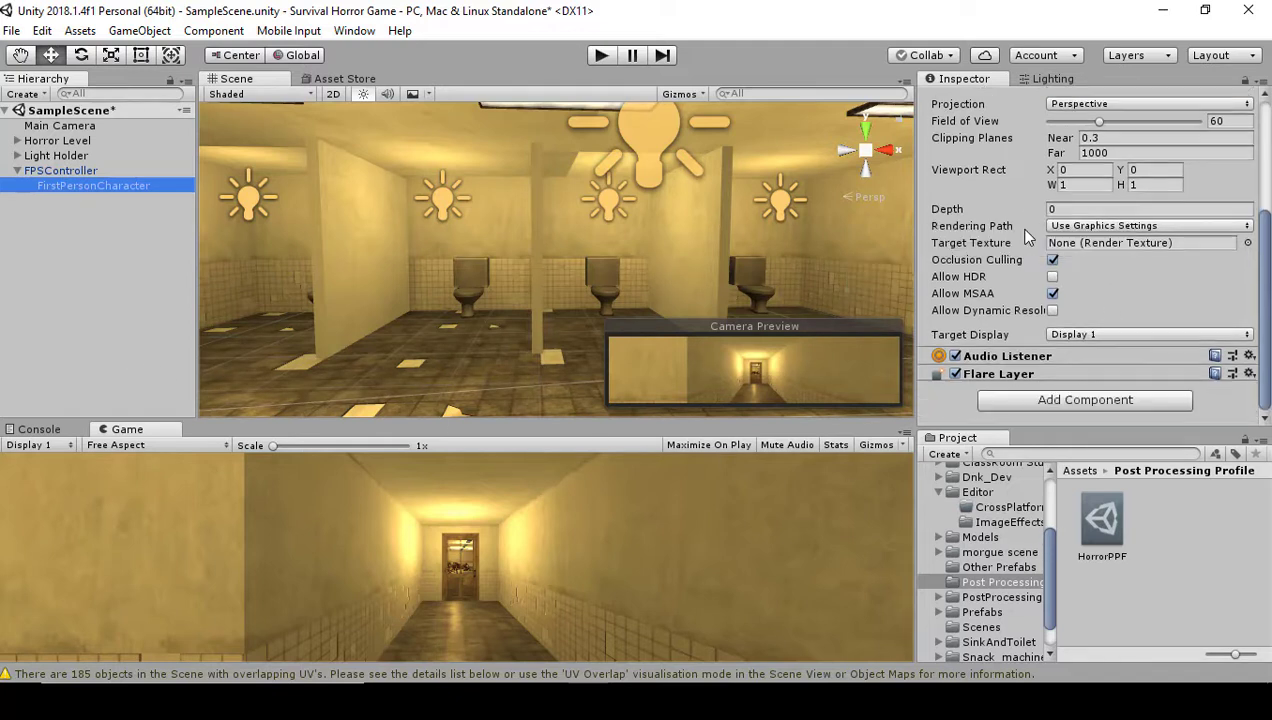
{"action": "left_click", "coordinate": [1035, 409]}
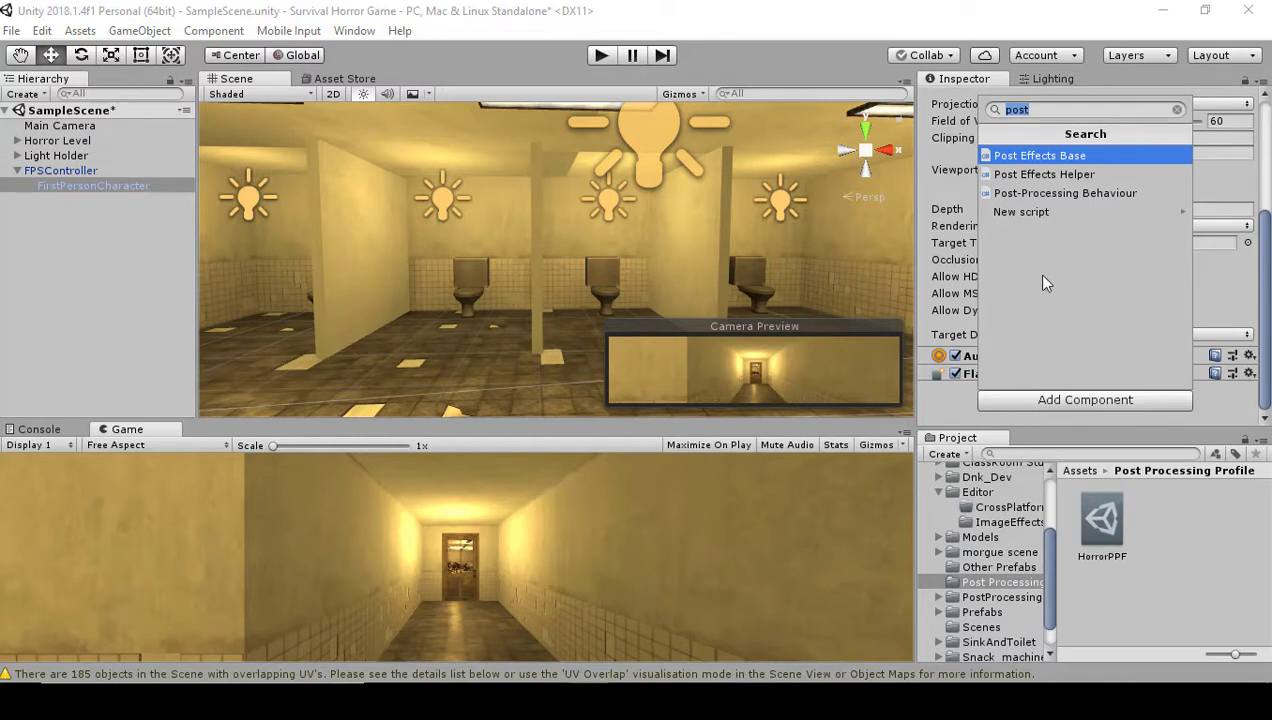
{"action": "left_click", "coordinate": [1050, 198]}
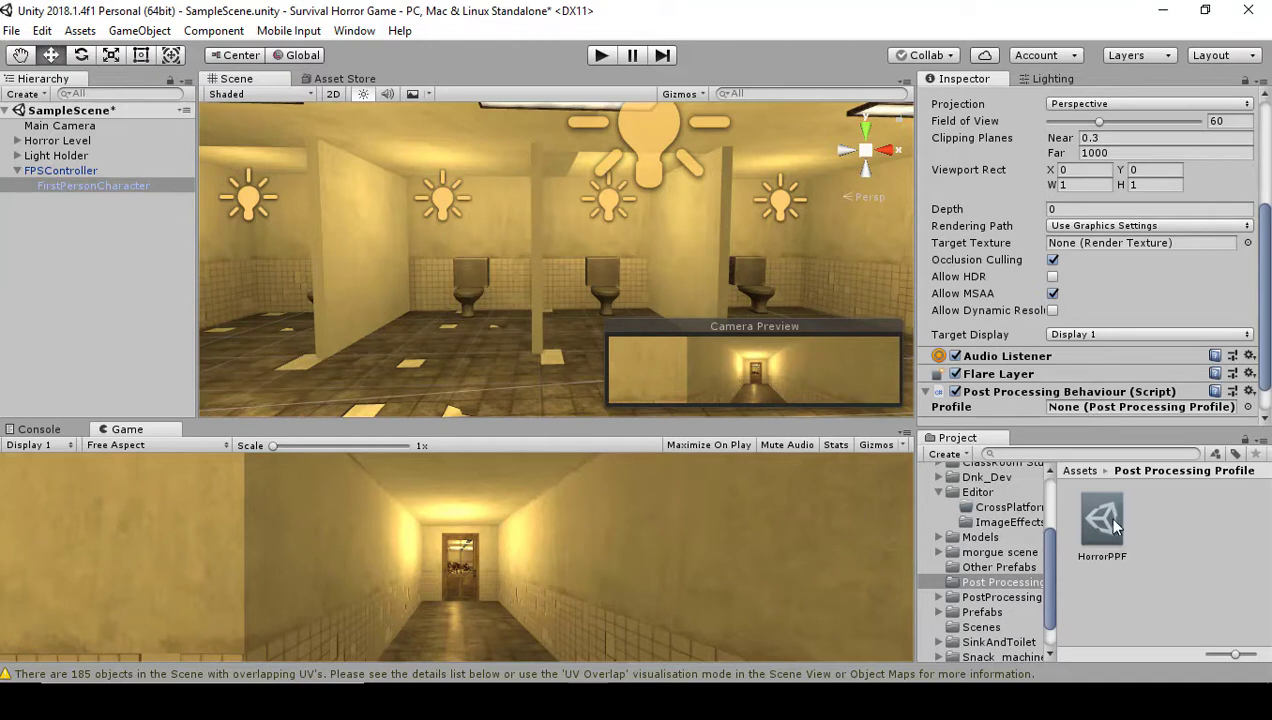
{"action": "left_click_drag", "start_coordinate": [1108, 514], "coordinate": [1114, 379]}
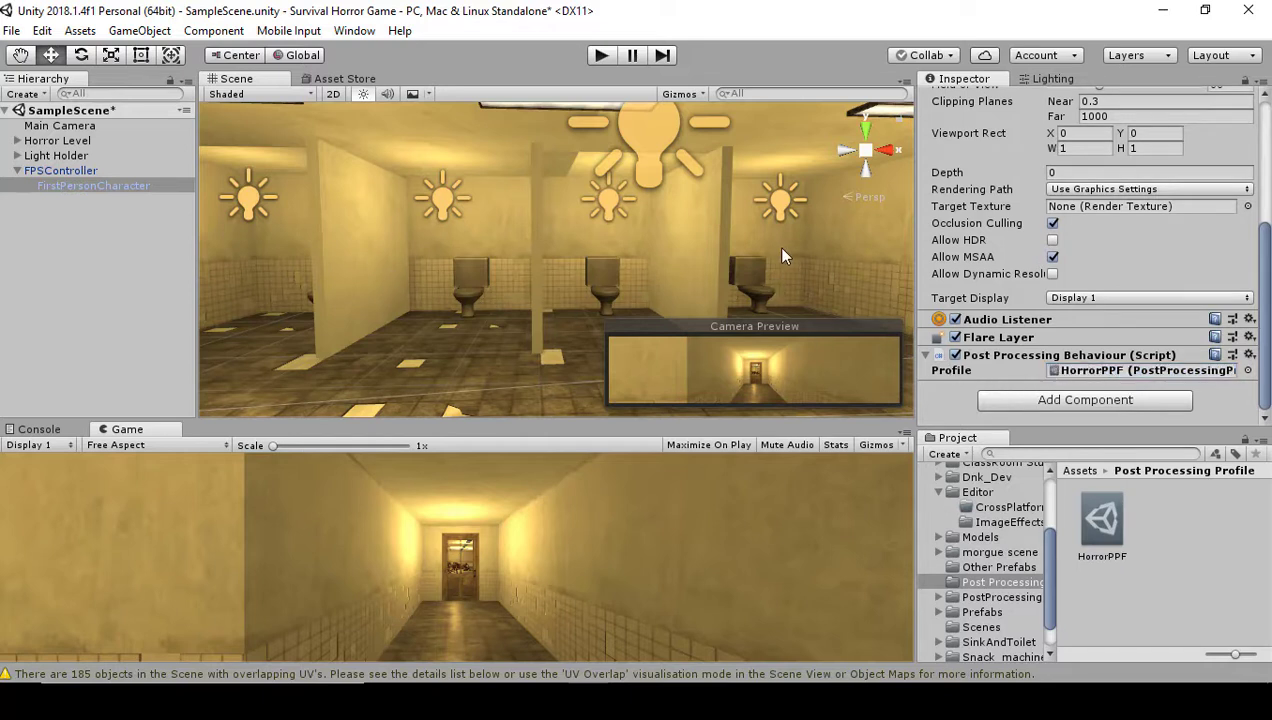
{"action": "right_click_drag", "start_coordinate": [783, 255], "coordinate": [720, 272]}
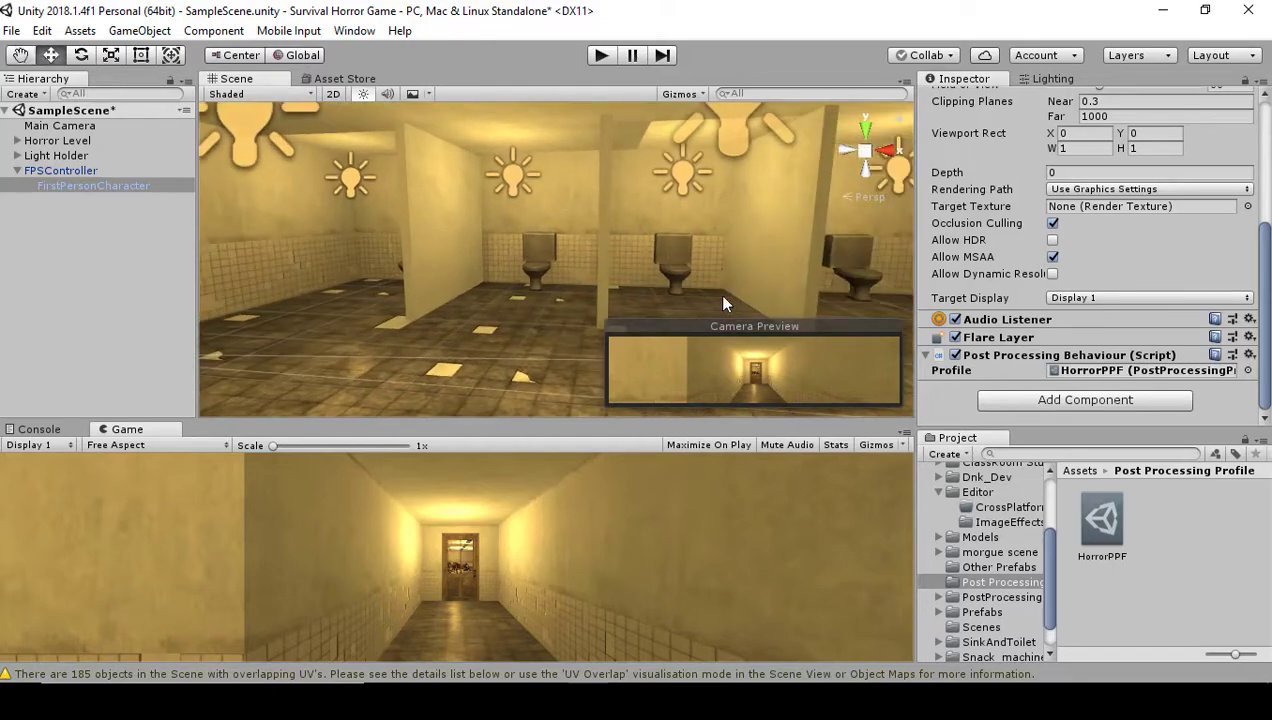
Step: Open the HorrorPPF profile's settings and enable its Ambient Occlusion effect
{"action": "left_click", "coordinate": [1116, 530]}
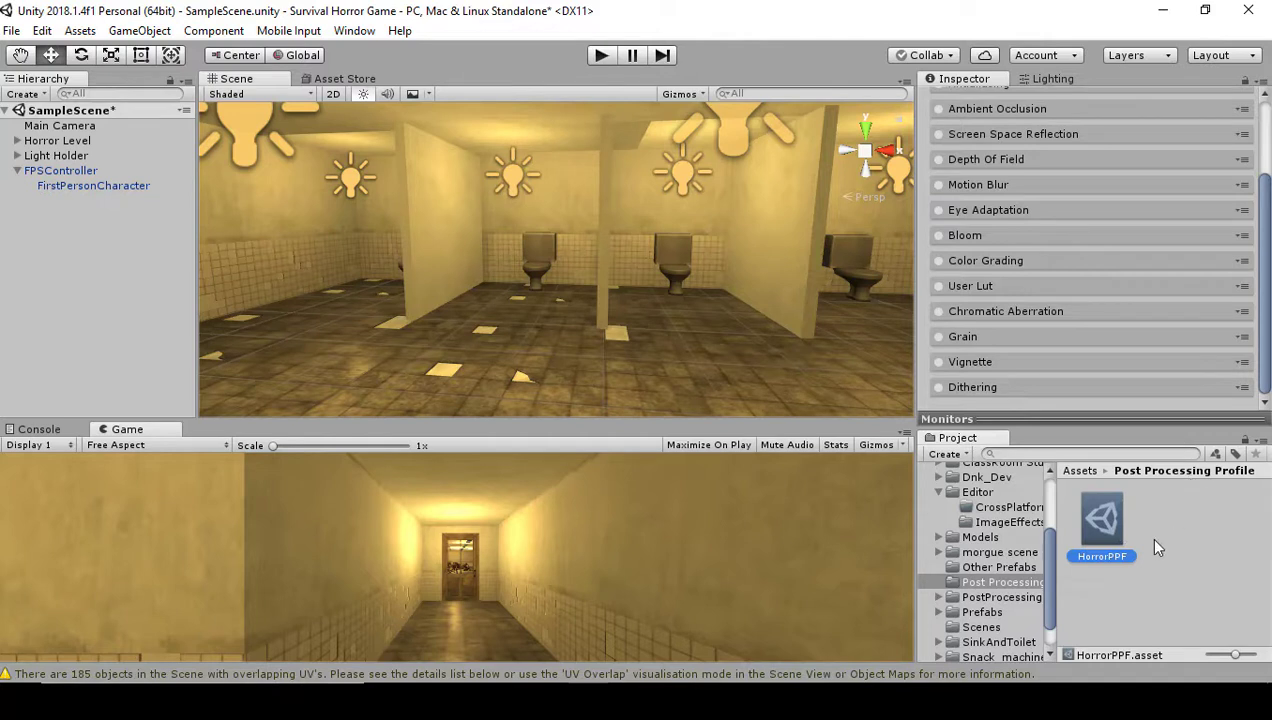
{"action": "scroll", "coordinate": [1125, 279], "scroll_direction": "up", "scroll_amount": 3}
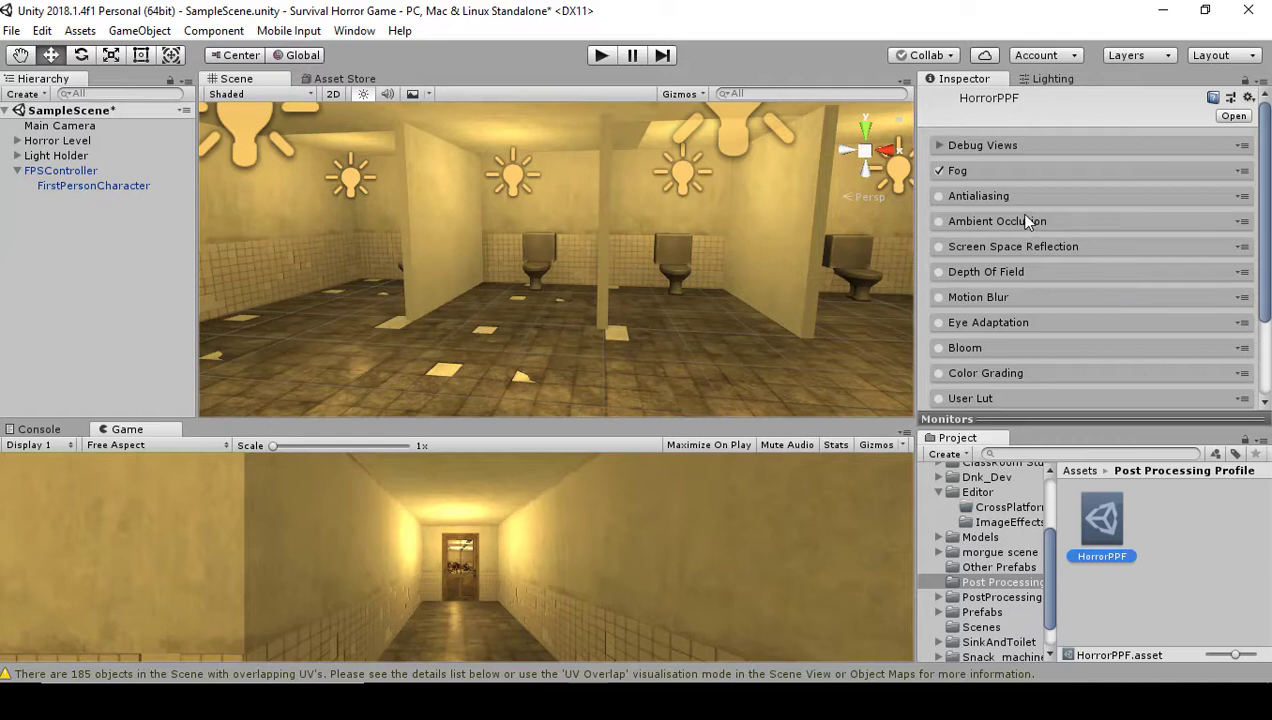
{"action": "left_click", "coordinate": [966, 229]}
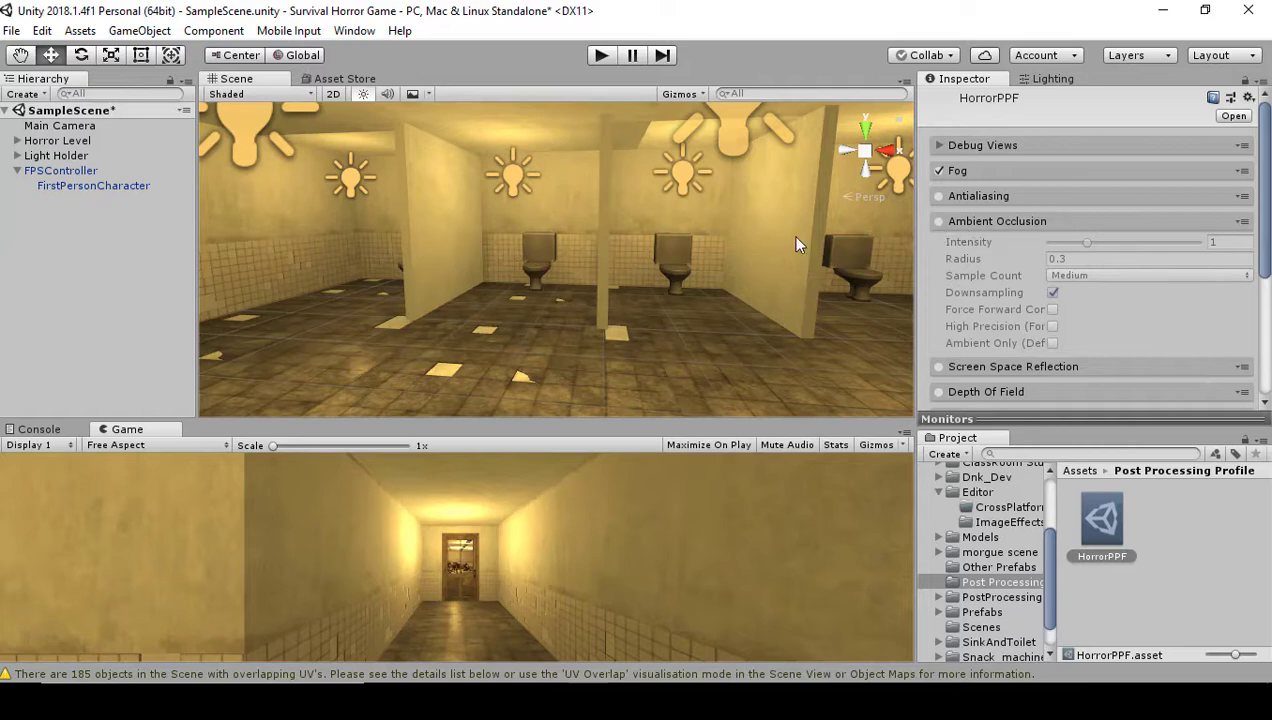
{"action": "scroll", "coordinate": [780, 238], "scroll_direction": "down", "scroll_amount": 2}
{"action": "right_click_drag", "start_coordinate": [780, 238], "coordinate": [839, 223]}
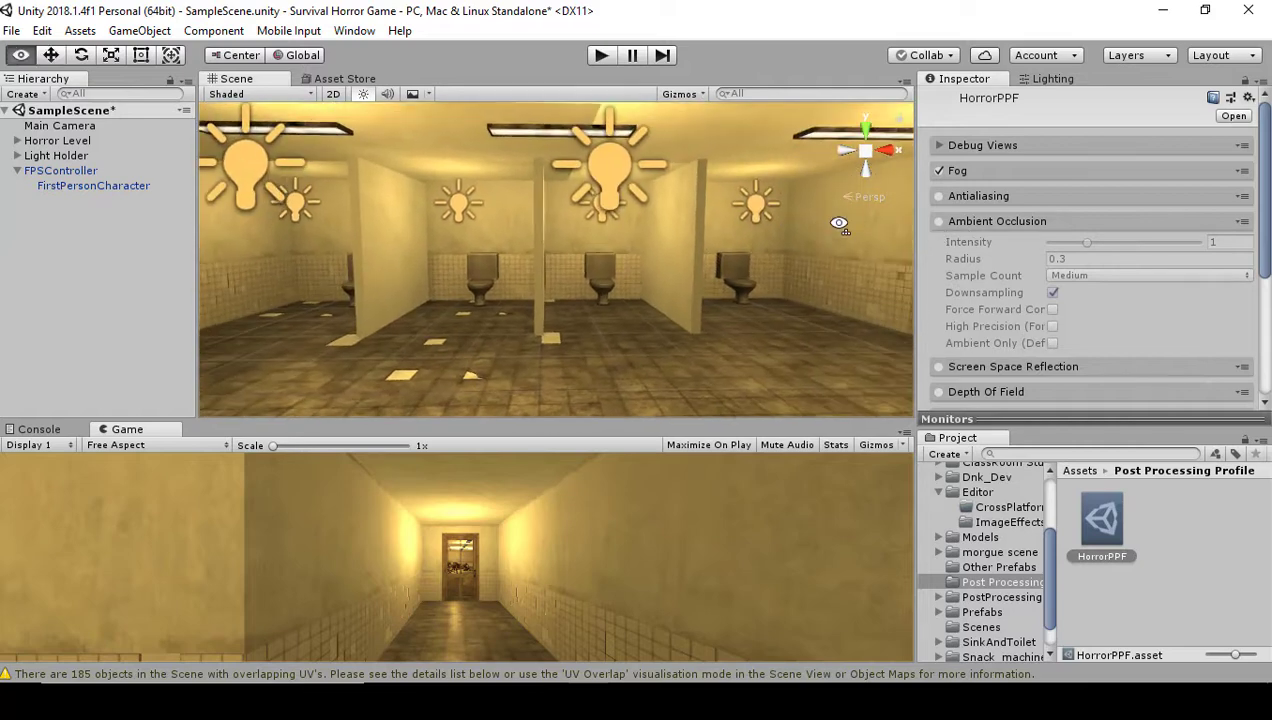
{"action": "left_click", "coordinate": [938, 222]}
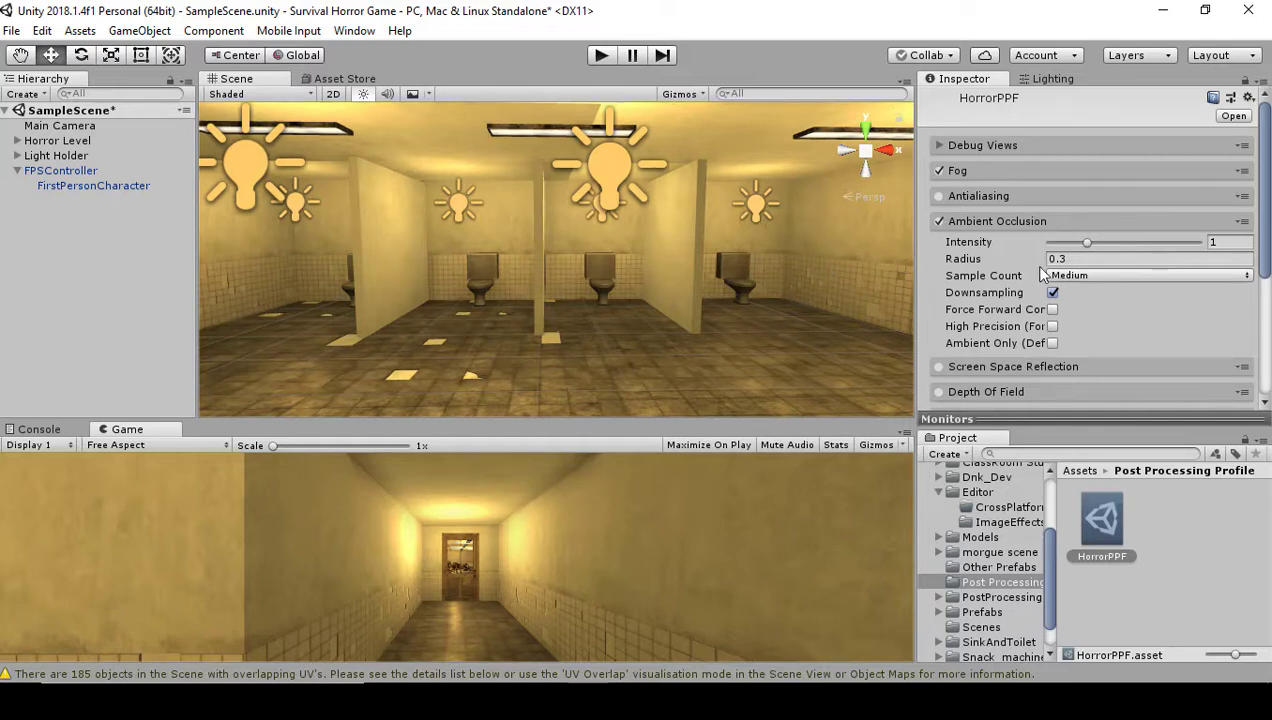
{"action": "mouse_move", "coordinate": [1050, 287]}
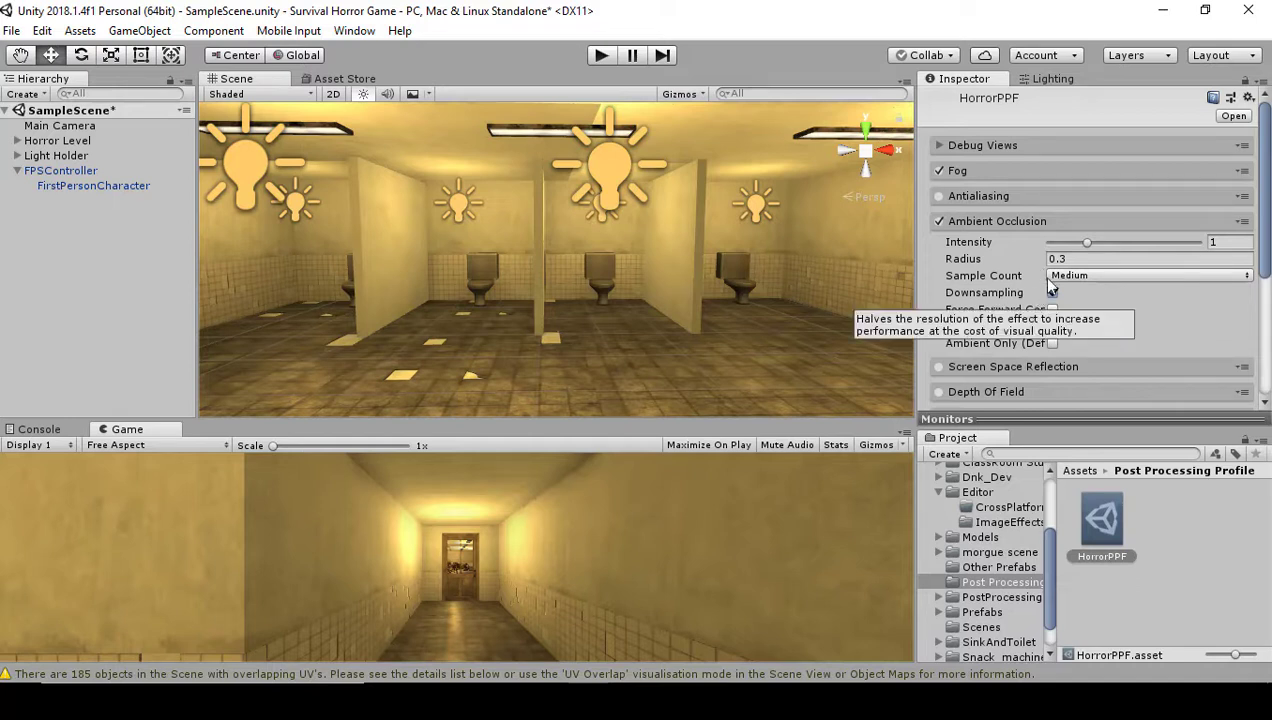
Step: Set the Ambient Occlusion intensity to 1.48 and its radius to 1.24
{"action": "left_click", "coordinate": [1087, 245]}
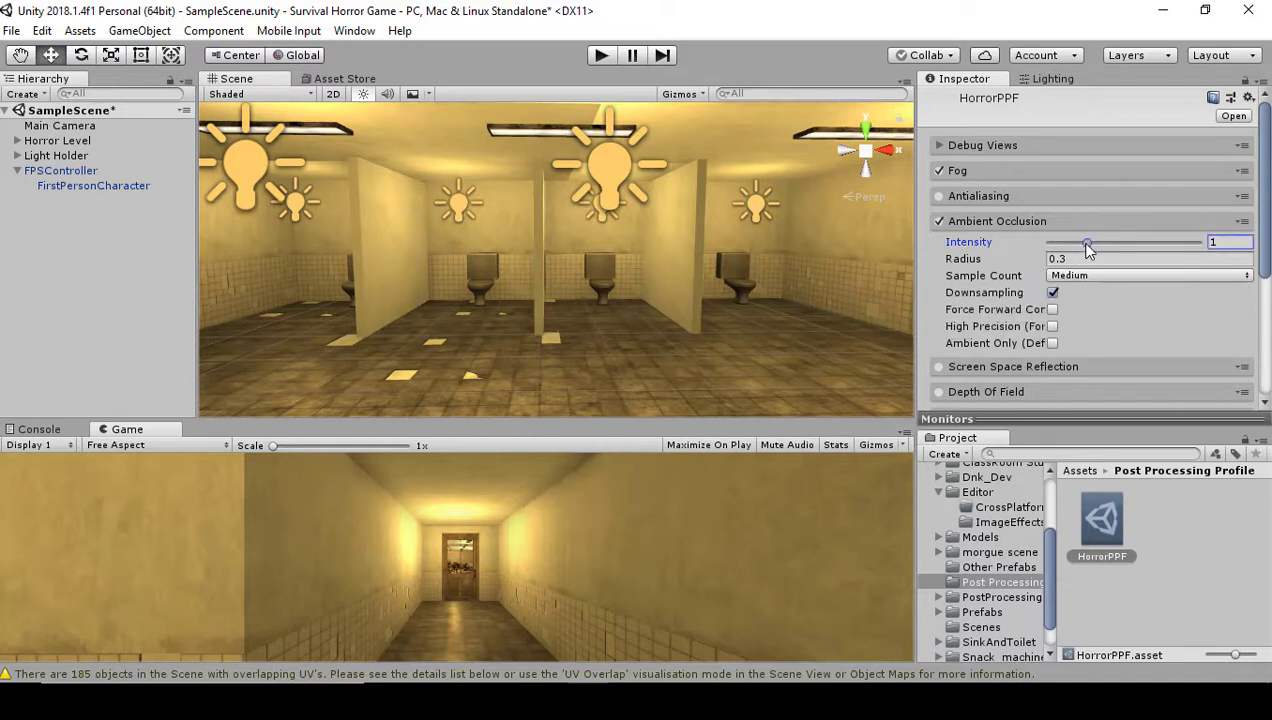
{"action": "left_click_drag", "start_coordinate": [1087, 245], "coordinate": [1059, 259]}
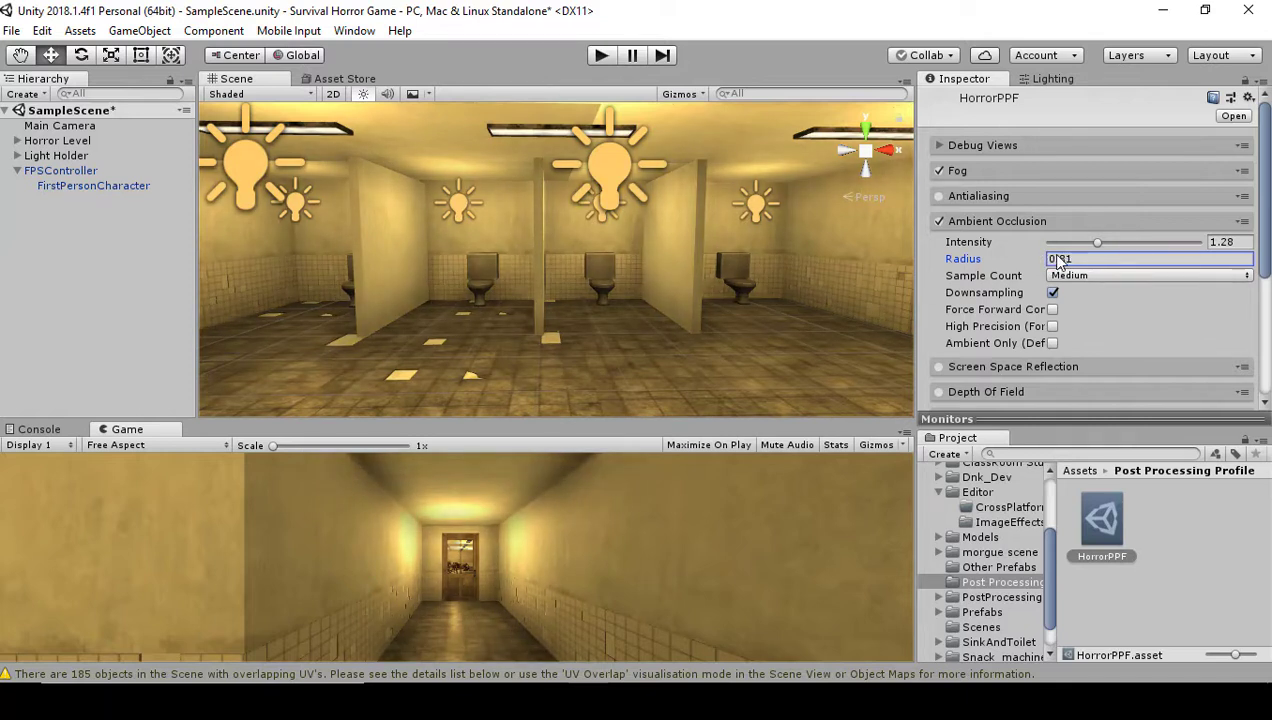
{"action": "double_click", "coordinate": [1060, 262]}
{"action": "type", "text": "0.84"}
{"action": "mouse_move", "coordinate": [1098, 245]}
{"action": "left_mouse_down"}
{"action": "mouse_move", "coordinate": [1068, 246]}
{"action": "mouse_move", "coordinate": [1100, 248]}
{"action": "left_mouse_up"}
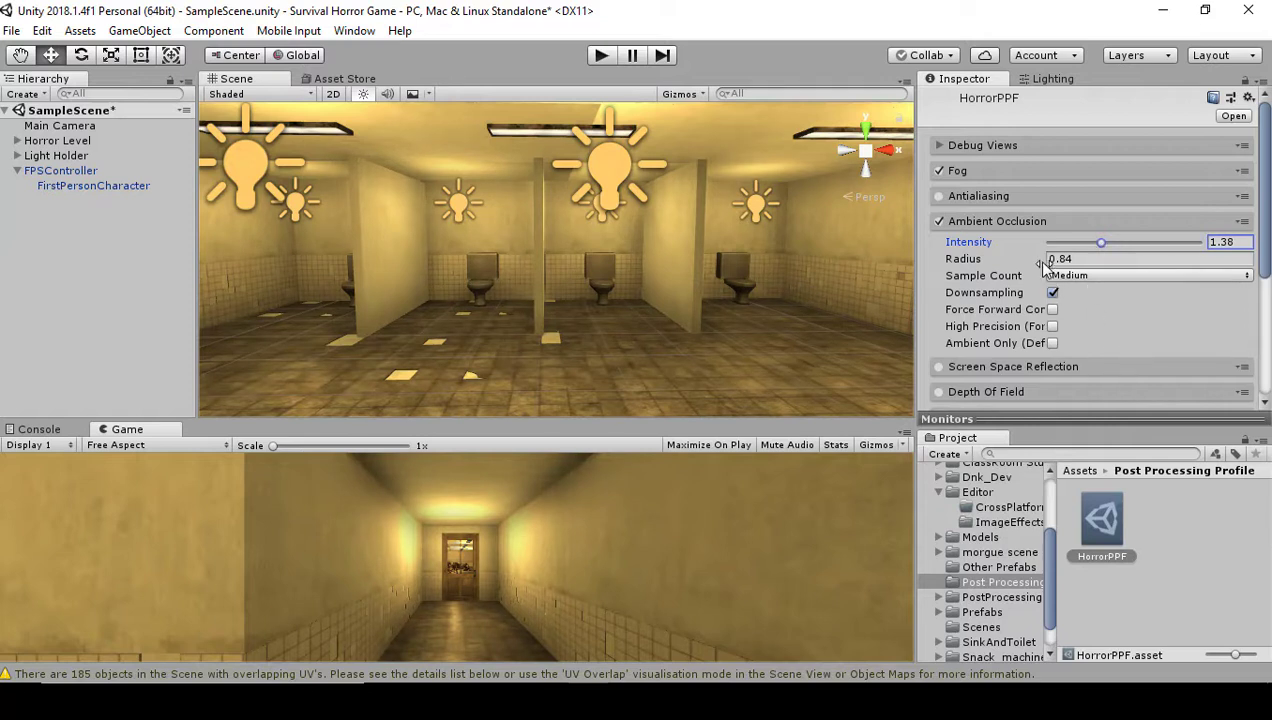
{"action": "left_click_drag", "start_coordinate": [1036, 264], "coordinate": [1062, 262]}
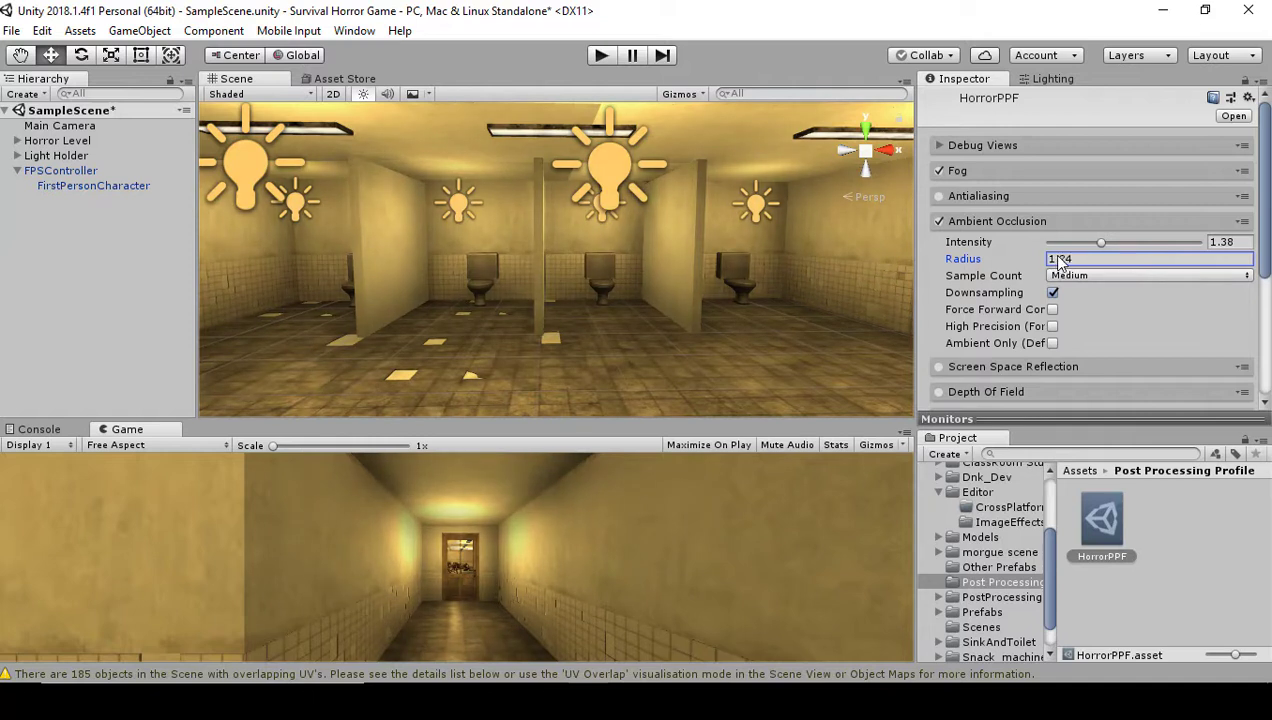
{"action": "left_click_drag", "start_coordinate": [1101, 243], "coordinate": [1107, 250]}
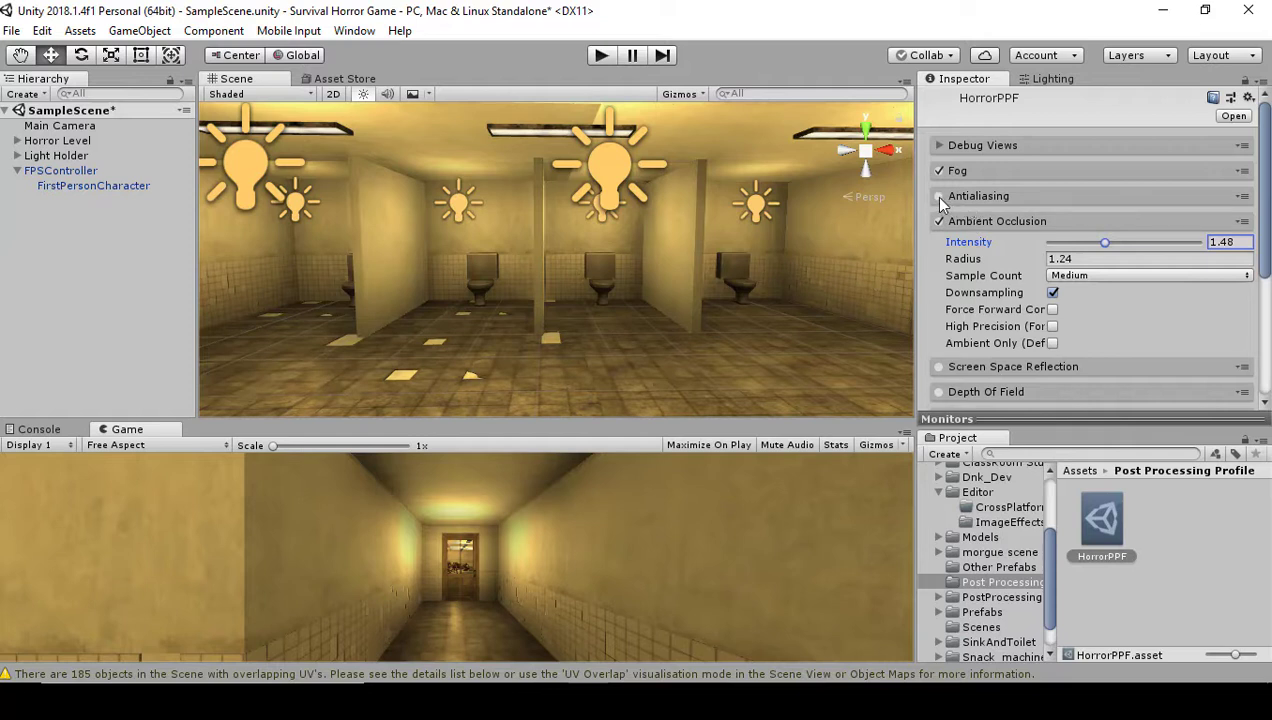
Step: Enable Antialiasing in HorrorPPF, keeping the Fast Approximate Anti-aliasing method and the Default preset
{"action": "left_click", "coordinate": [1025, 199]}
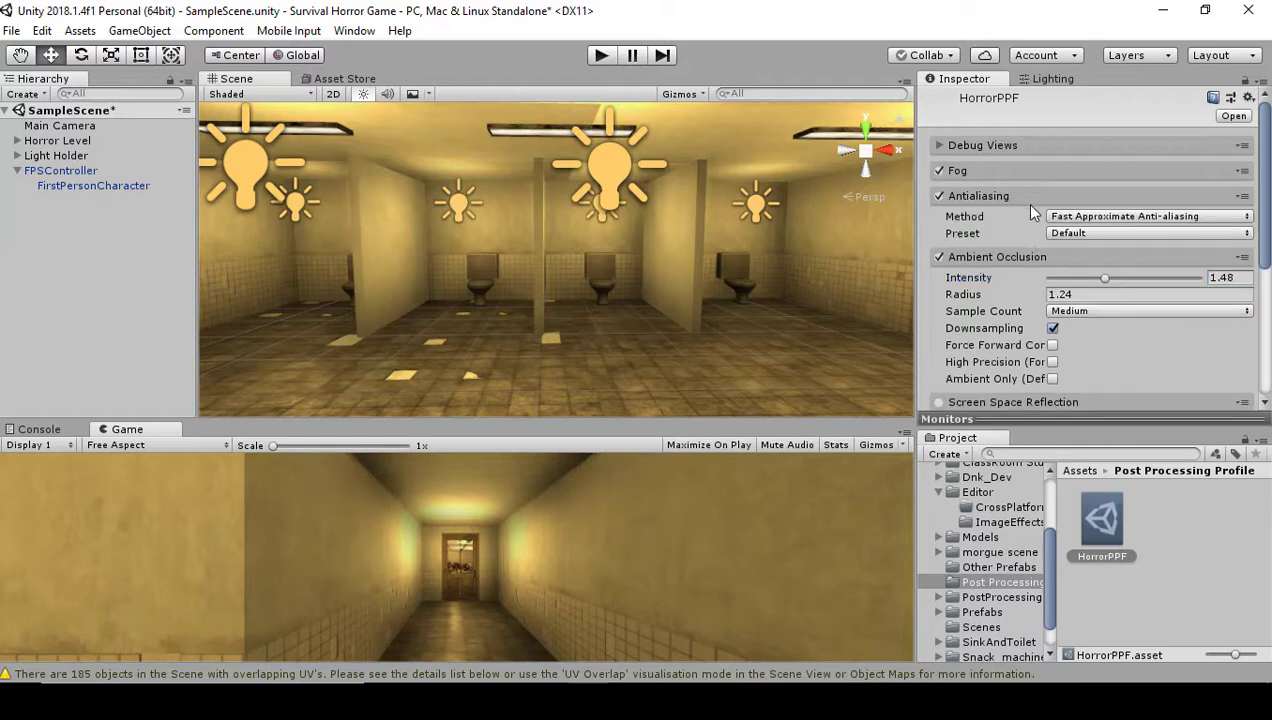
{"action": "left_click", "coordinate": [1097, 234]}
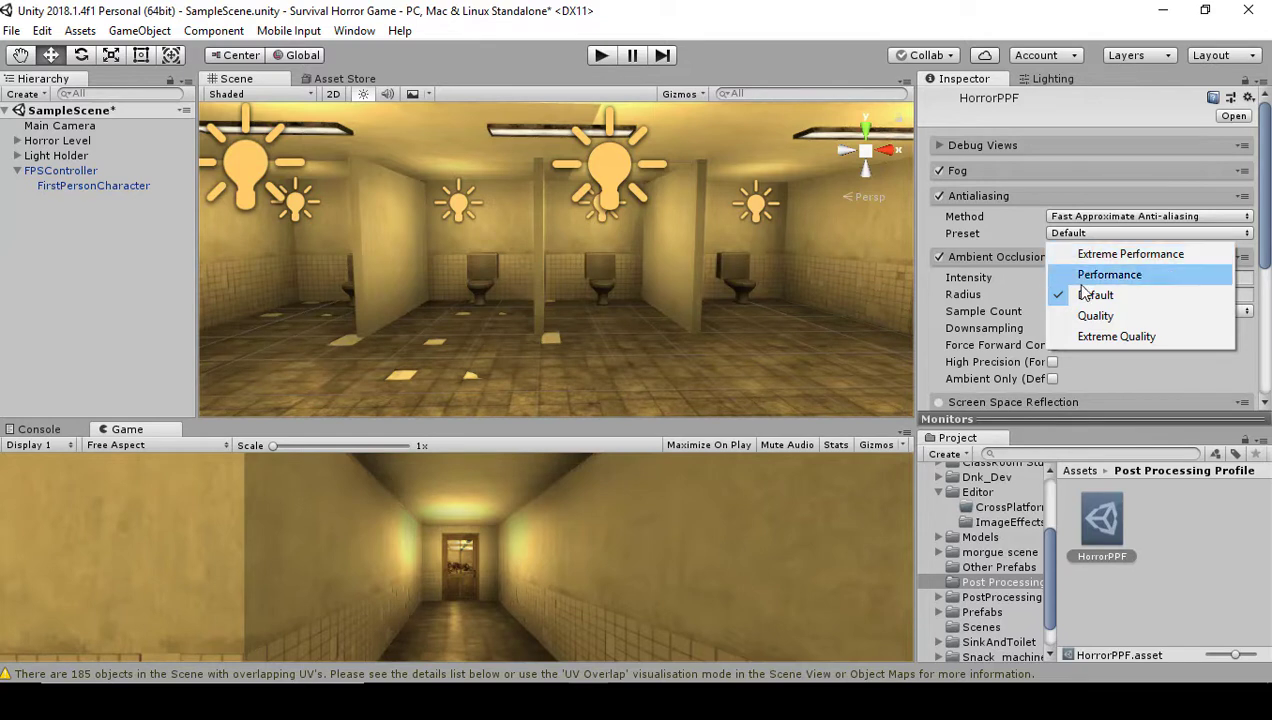
{"action": "left_click", "coordinate": [1010, 233]}
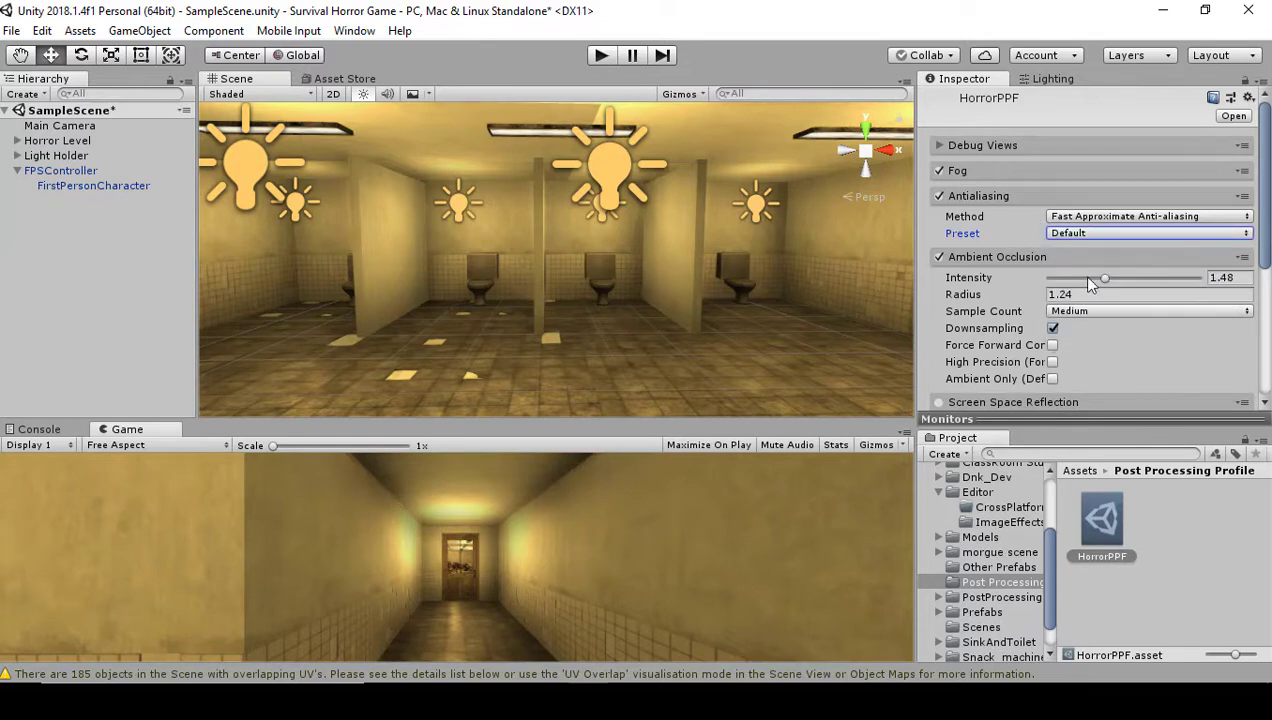
Step: Expand the Bloom settings in the HorrorPPF profile and enable the effect
{"action": "scroll", "coordinate": [1135, 263], "scroll_direction": "down", "scroll_amount": 2}
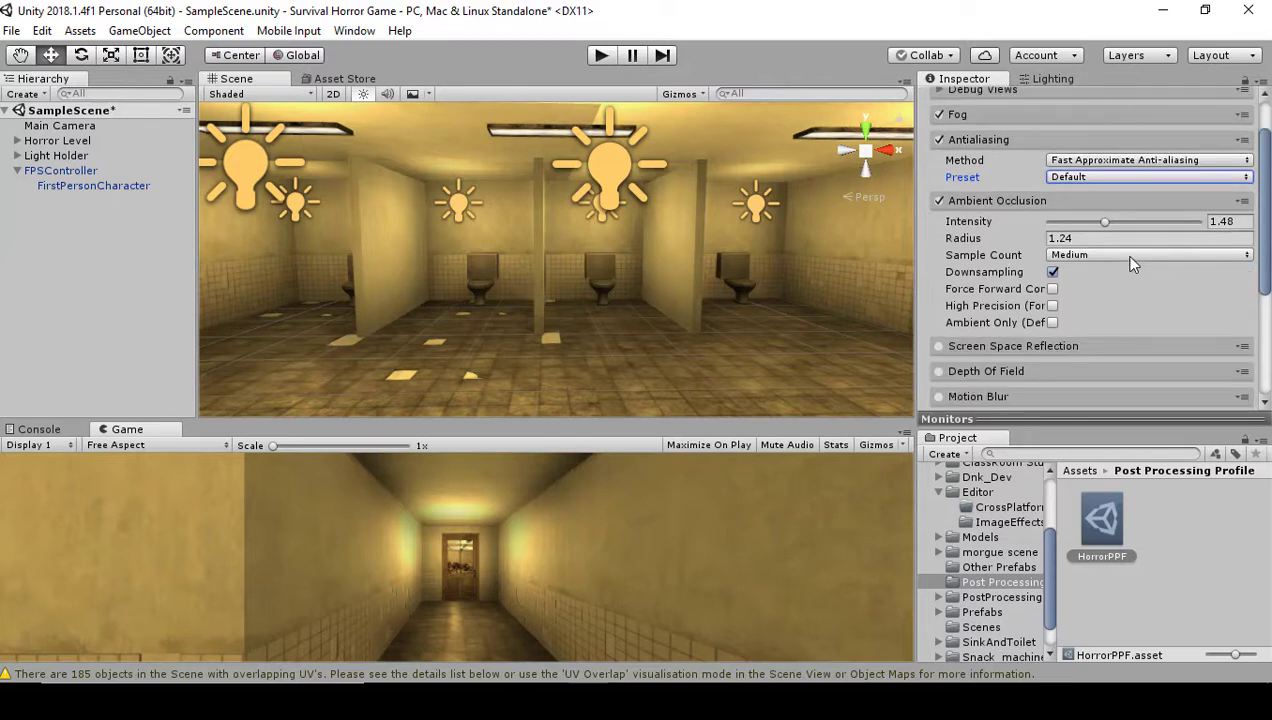
{"action": "scroll", "coordinate": [1135, 195], "scroll_direction": "down", "scroll_amount": 2}
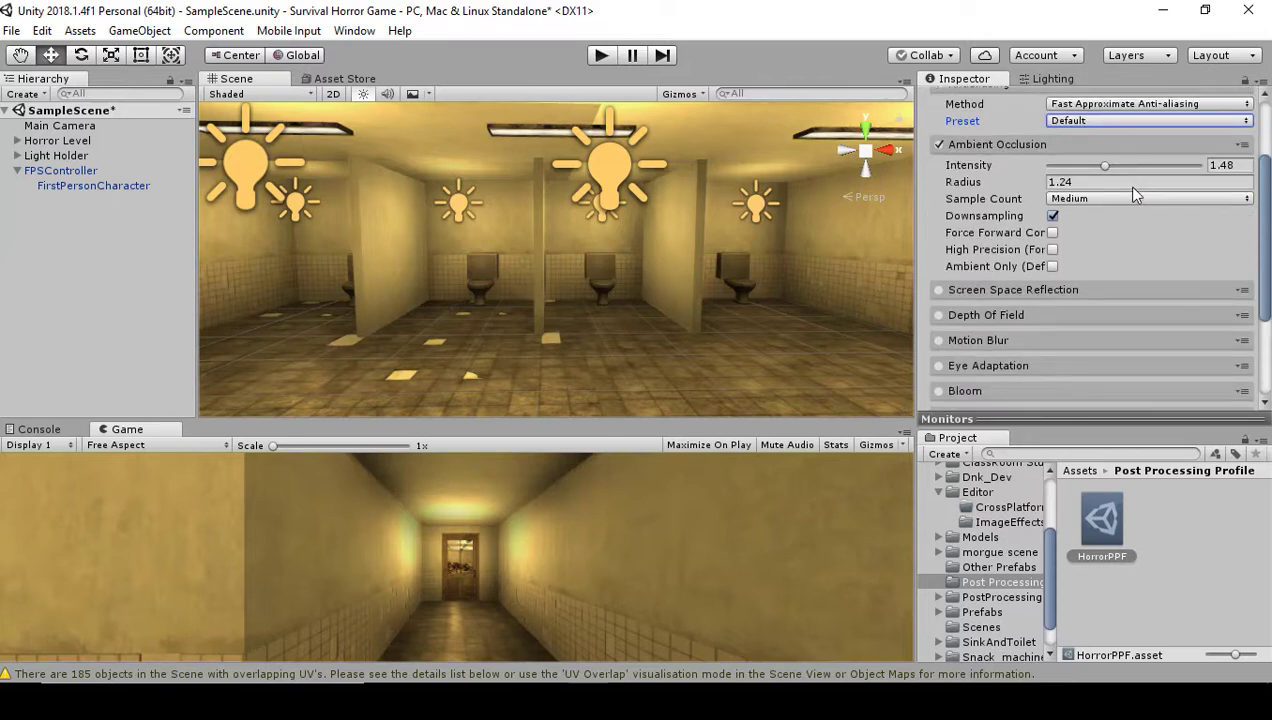
{"action": "scroll", "coordinate": [1135, 192], "scroll_direction": "down", "scroll_amount": 2}
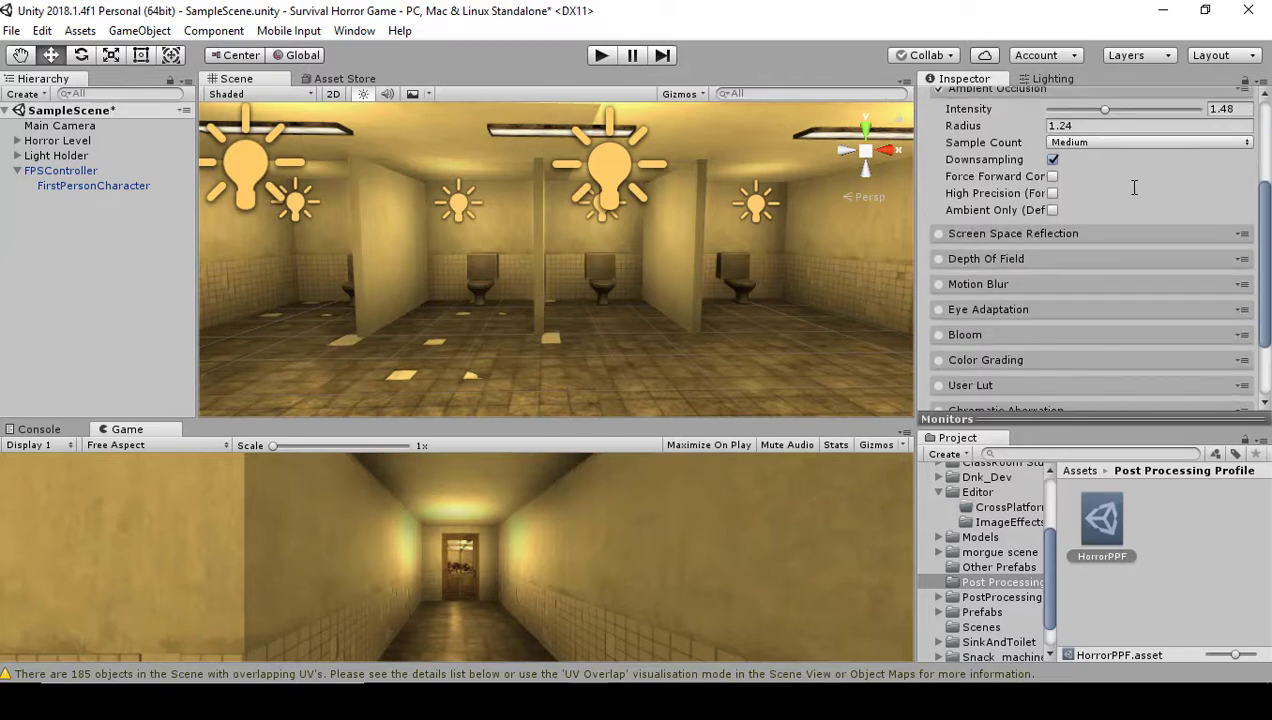
{"action": "scroll", "coordinate": [1135, 190], "scroll_direction": "down", "scroll_amount": 2}
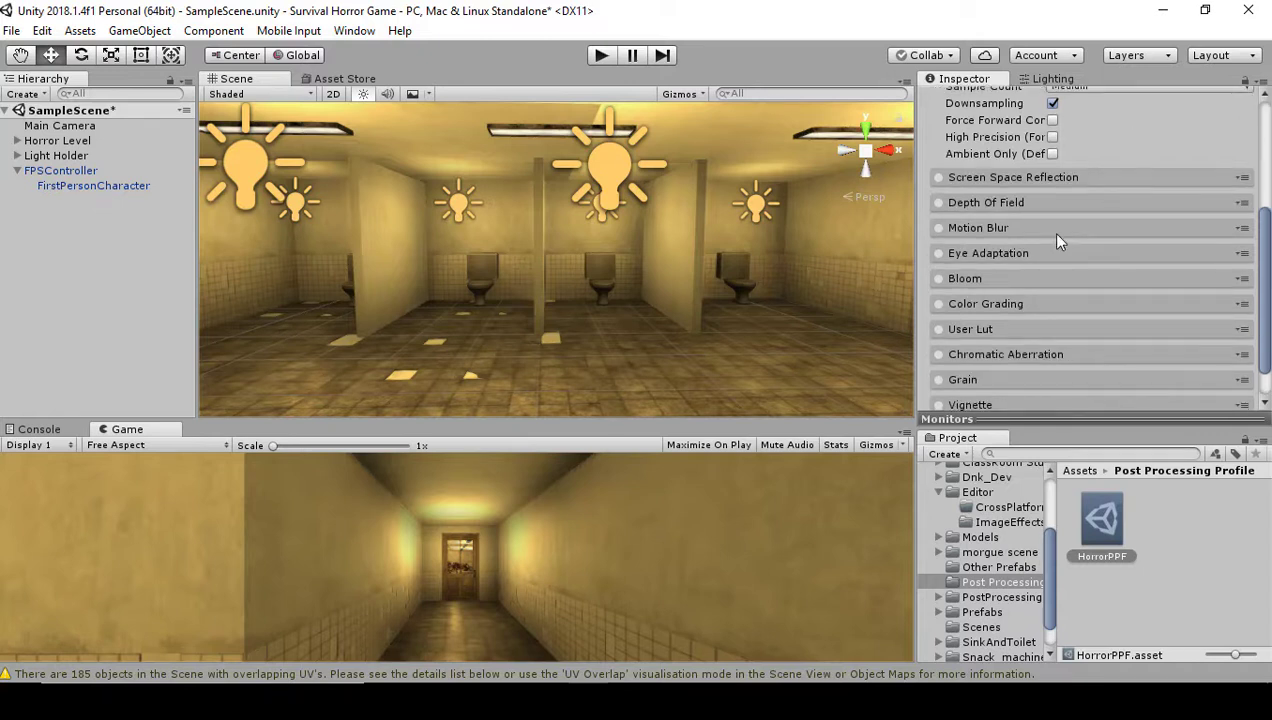
{"action": "left_click", "coordinate": [1014, 278]}
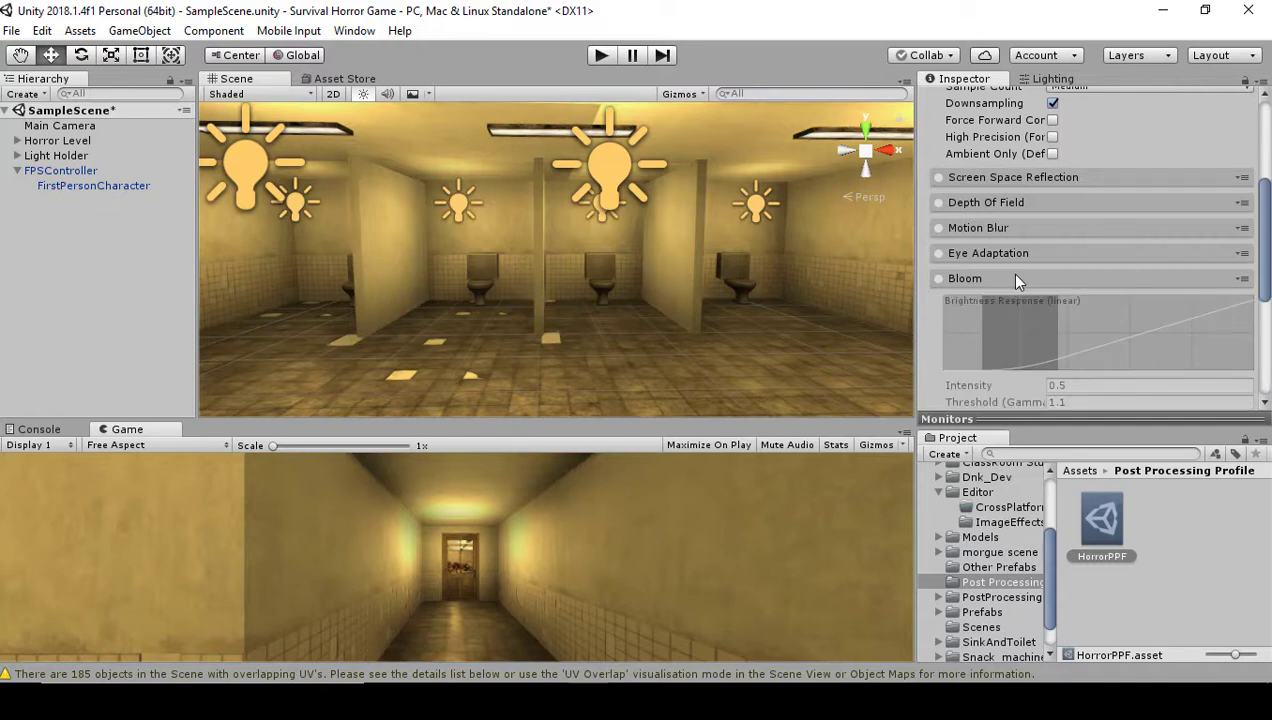
{"action": "left_click", "coordinate": [938, 278]}
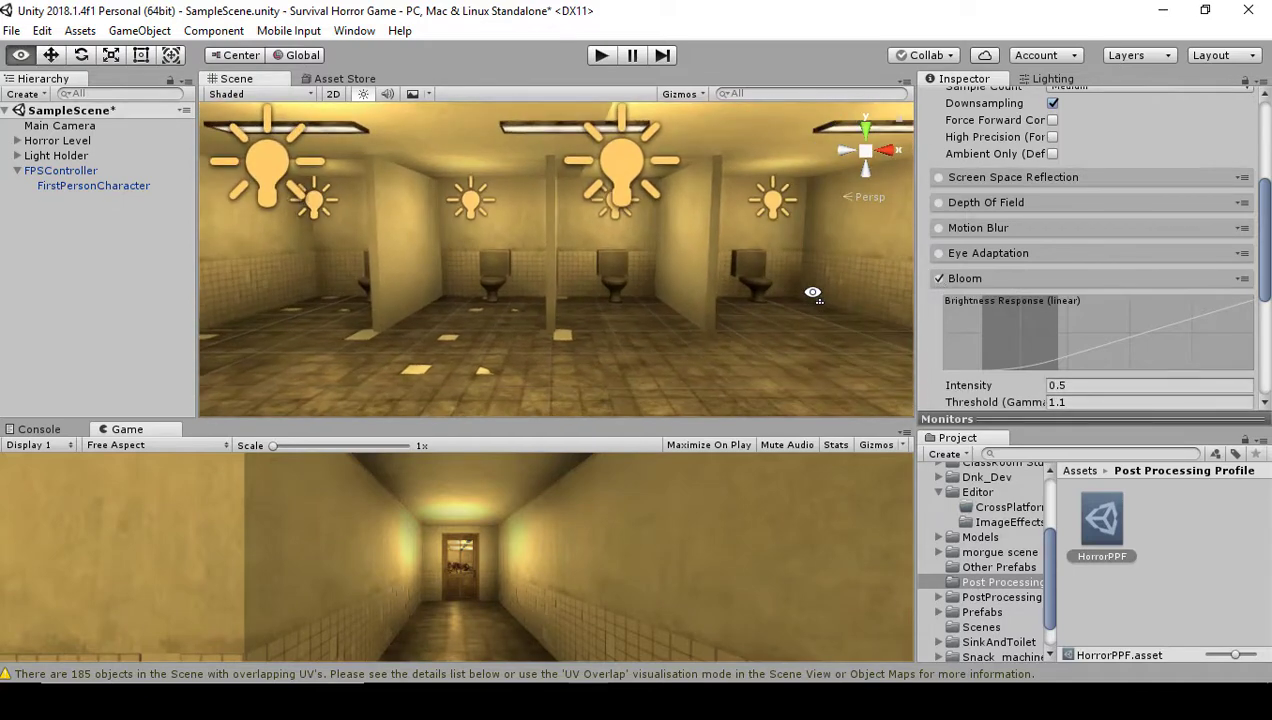
Step: Try different Bloom intensity values, ending at 0.93
{"action": "scroll", "coordinate": [1030, 360], "scroll_direction": "down", "scroll_amount": 2}
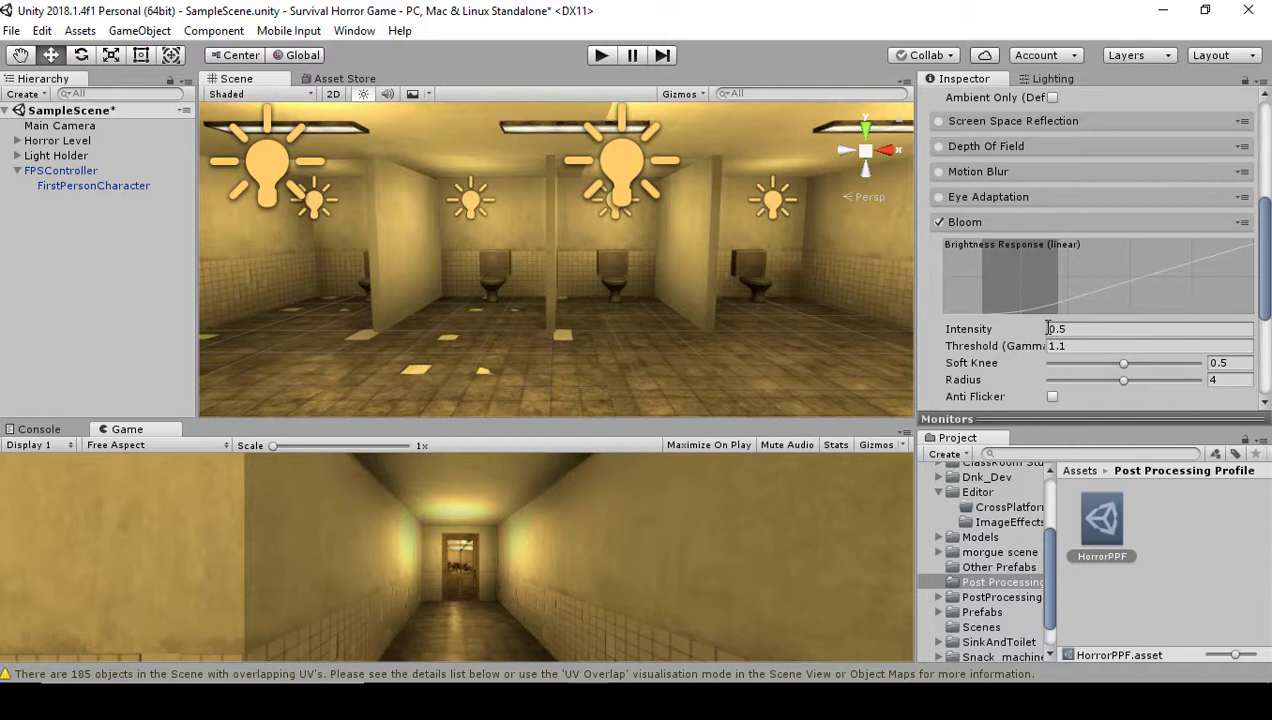
{"action": "left_click", "coordinate": [1048, 328]}
{"action": "type", "text": "0.83"}
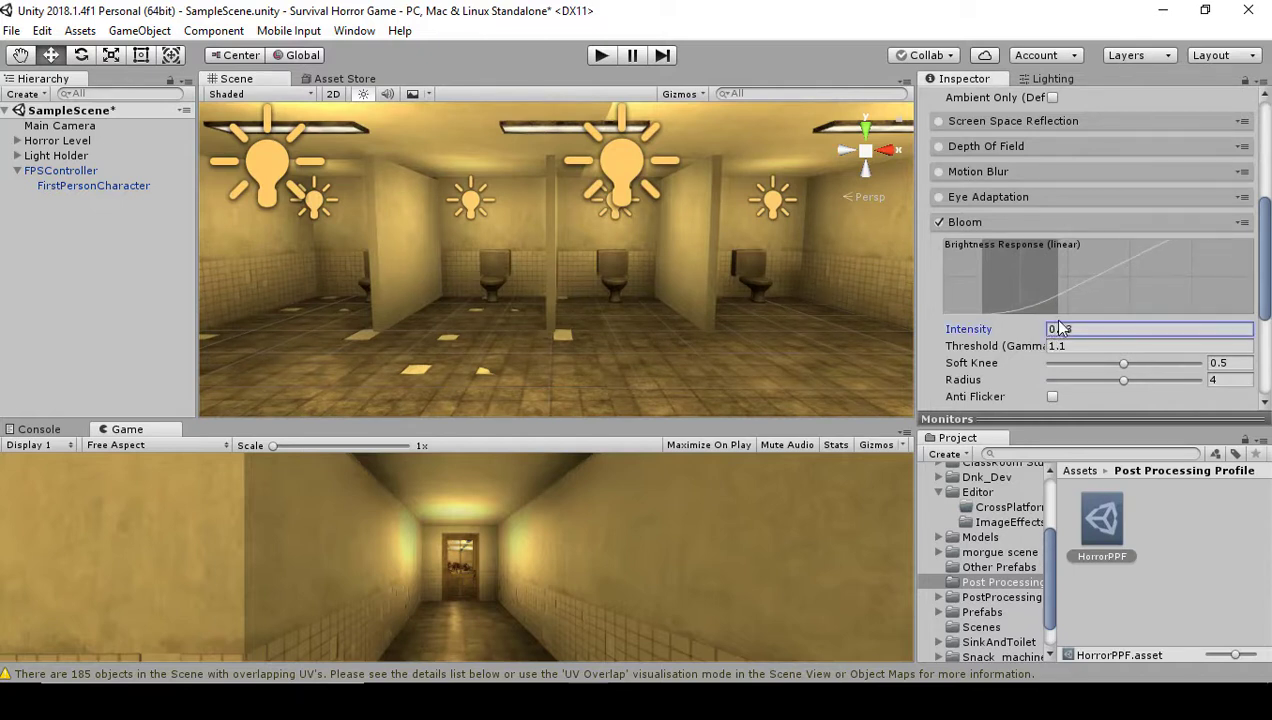
{"action": "key", "text": "BackSpace"}
{"action": "key", "text": "BackSpace"}
{"action": "key", "text": "BackSpace"}
{"action": "key", "text": "BackSpace"}
{"action": "type", "text": "1.1"}
{"action": "key", "text": "BackSpace"}
{"action": "key", "text": "BackSpace"}
{"action": "key", "text": "BackSpace"}
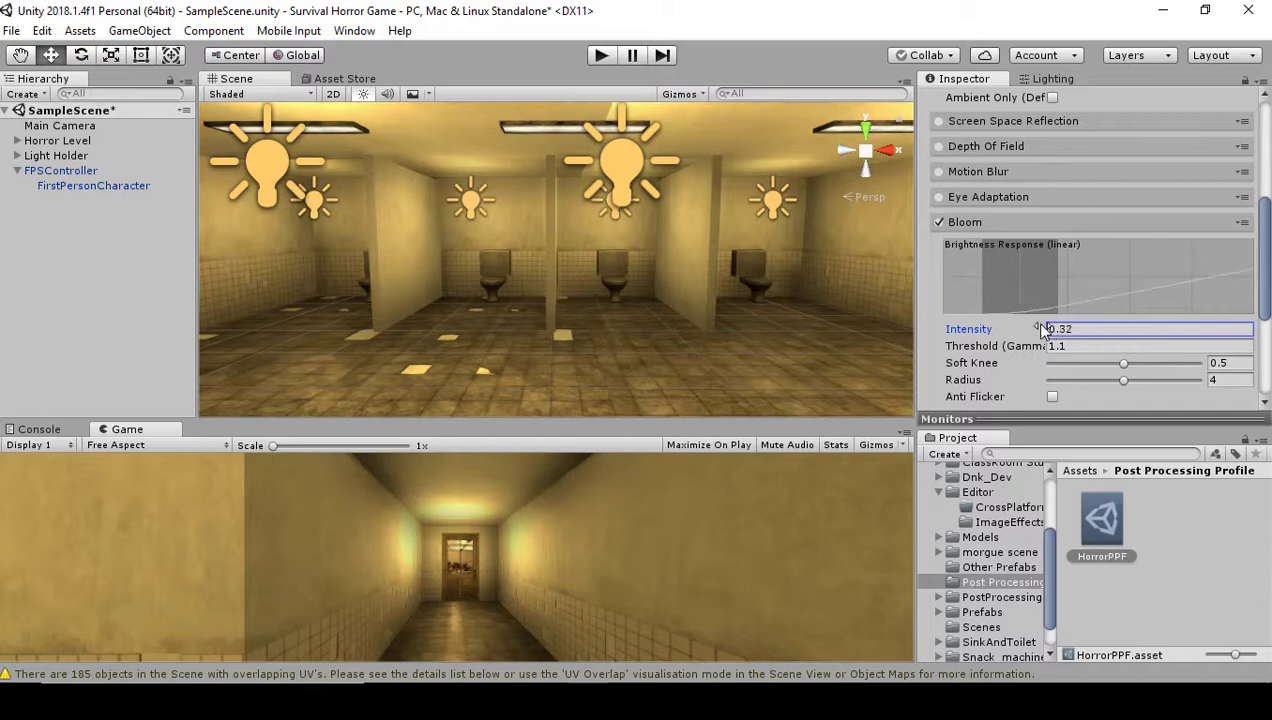
{"action": "type", "text": "0.4"}
{"action": "key", "text": "BackSpace"}
{"action": "type", "text": "3"}
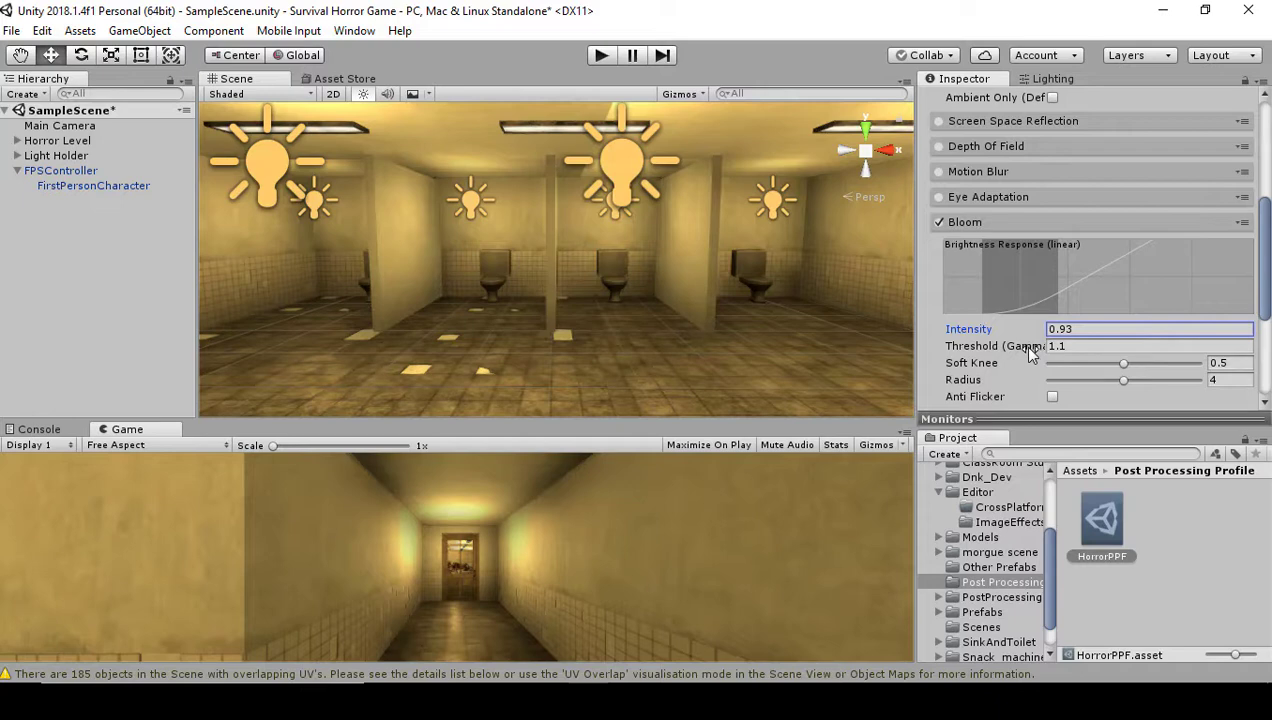
Step: Try a Bloom threshold of 0.67 and view its effect on the toilet stalls up close
{"action": "left_click_drag", "start_coordinate": [1022, 345], "coordinate": [1011, 345]}
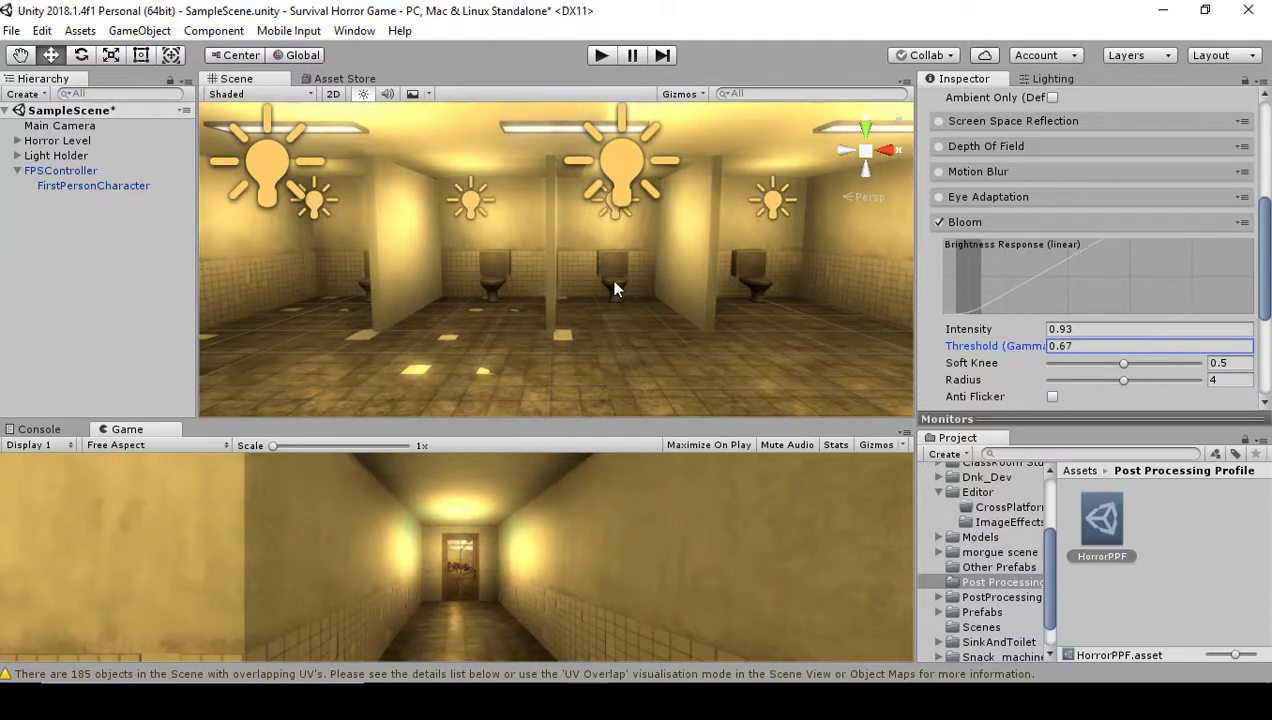
{"action": "right_click_drag", "start_coordinate": [790, 302], "coordinate": [810, 320]}
{"action": "key", "text": "w"}
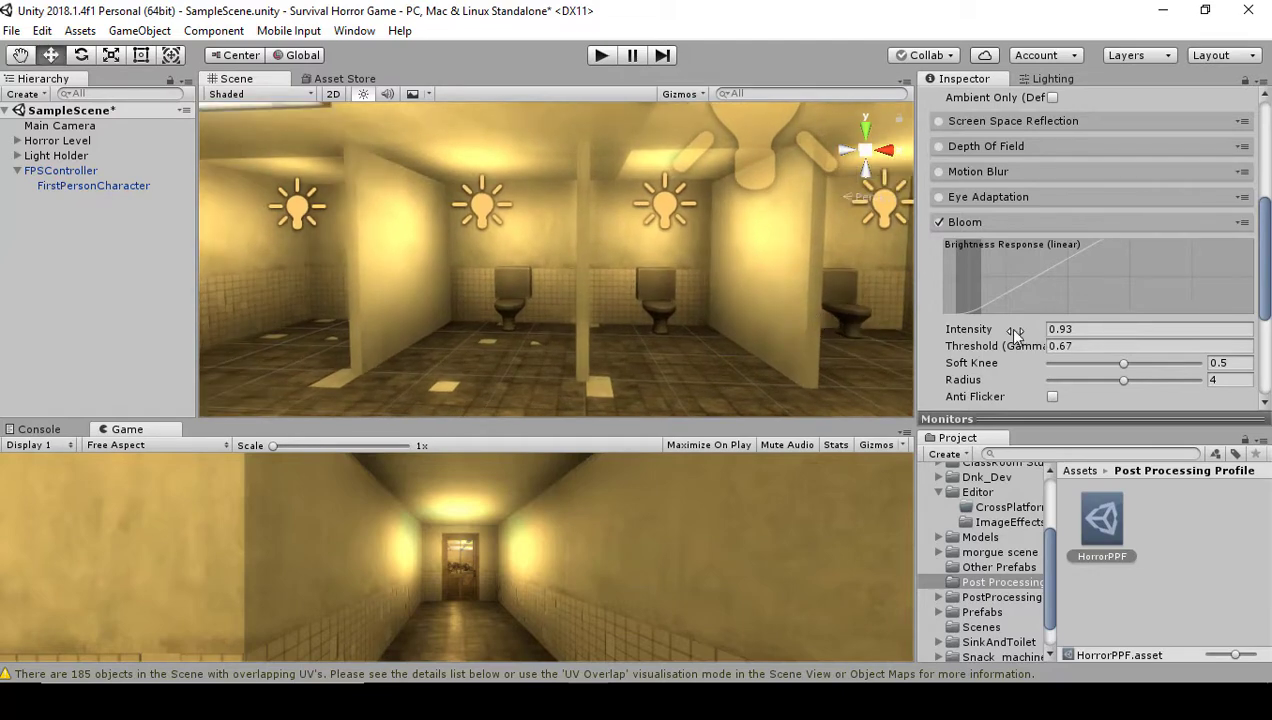
Step: Set the Bloom intensity to 0.27 and lower the threshold to 0.27
{"action": "left_click", "coordinate": [1052, 331]}
{"action": "type", "text": "1.14"}
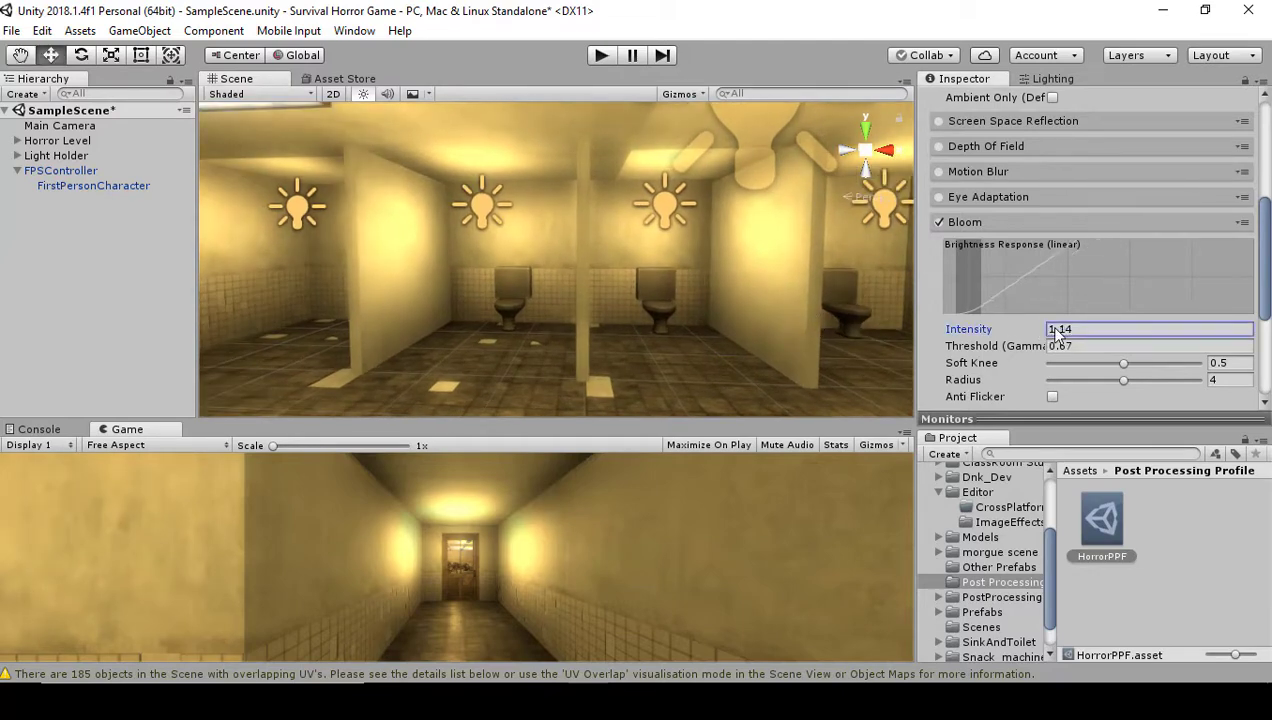
{"action": "key", "text": "BackSpace"}
{"action": "key", "text": "BackSpace"}
{"action": "type", "text": "33"}
{"action": "left_click_drag", "start_coordinate": [1045, 345], "coordinate": [1013, 346]}
{"action": "left_click", "coordinate": [1040, 331]}
{"action": "left_click", "coordinate": [1024, 346]}
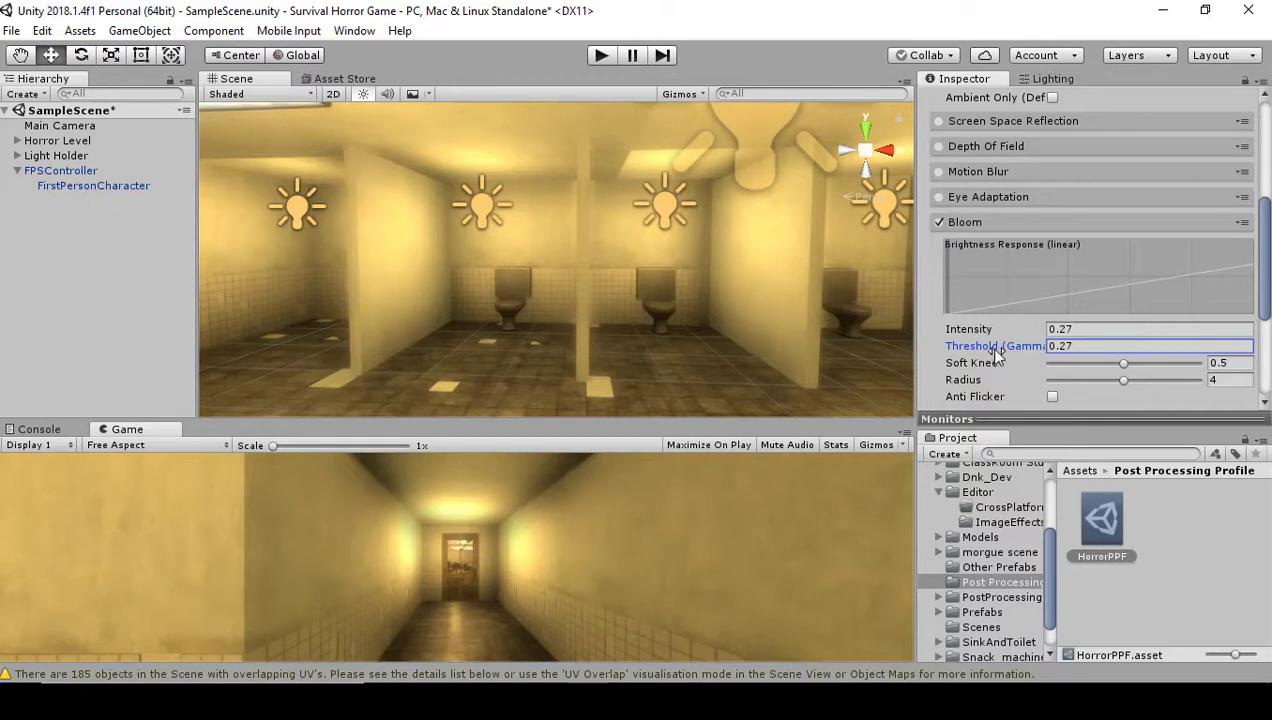
Step: Set the Bloom threshold to 0.48 and compare the toilet stalls with Bloom switched off and on again
{"action": "left_click_drag", "start_coordinate": [818, 322], "coordinate": [900, 320], "text": "alt"}
{"action": "left_click_drag", "start_coordinate": [1260, 356], "coordinate": [370, 285], "text": "alt"}
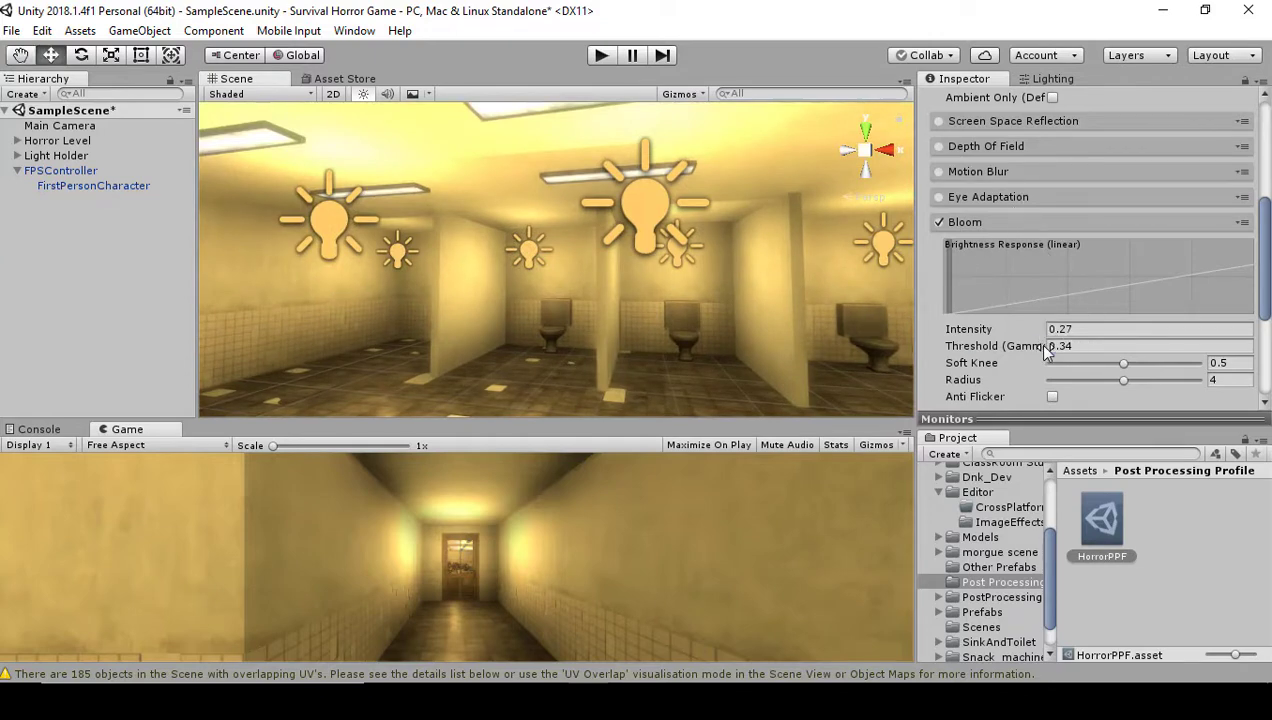
{"action": "mouse_move", "coordinate": [1045, 350]}
{"action": "left_mouse_down"}
{"action": "mouse_move", "coordinate": [1022, 351]}
{"action": "mouse_move", "coordinate": [1036, 346]}
{"action": "left_mouse_up"}
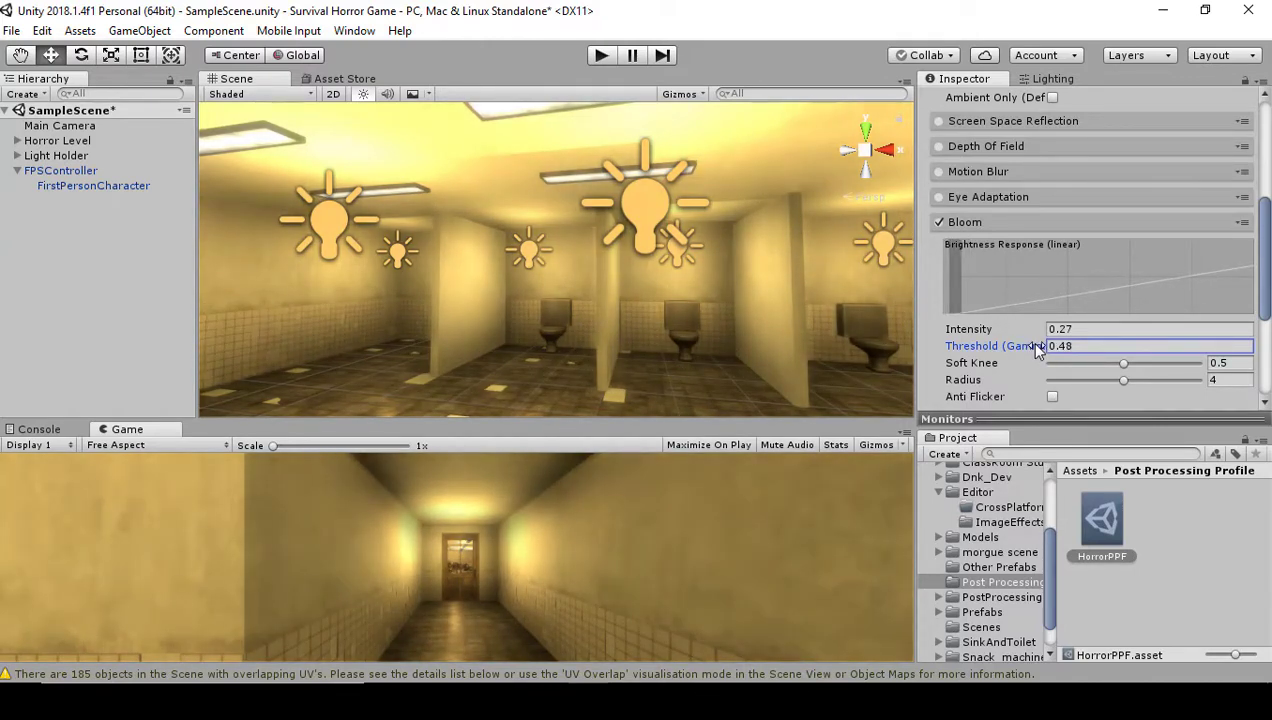
{"action": "left_click", "coordinate": [936, 223]}
{"action": "left_click", "coordinate": [936, 223]}
{"action": "right_click_drag", "start_coordinate": [723, 323], "coordinate": [823, 332]}
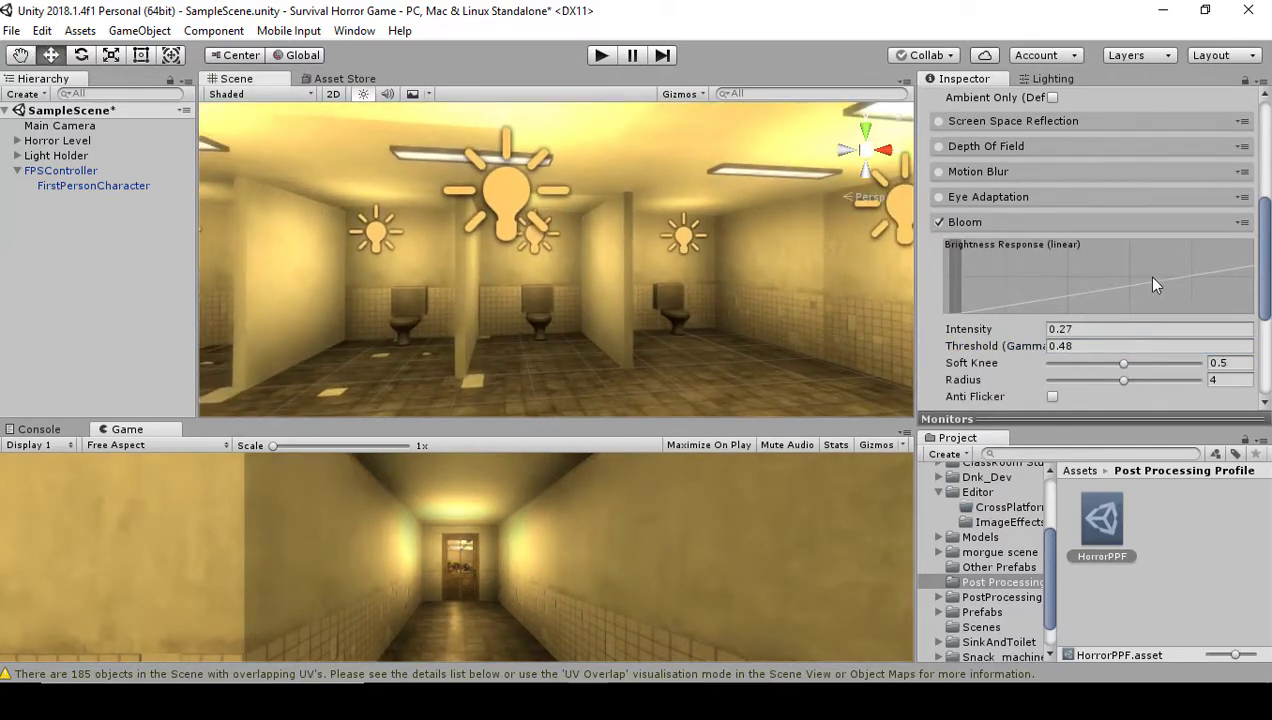
Step: Collapse the Bloom settings and look back over the profile's effects up to Antialiasing and Ambient Occlusion
{"action": "left_click", "coordinate": [1141, 222]}
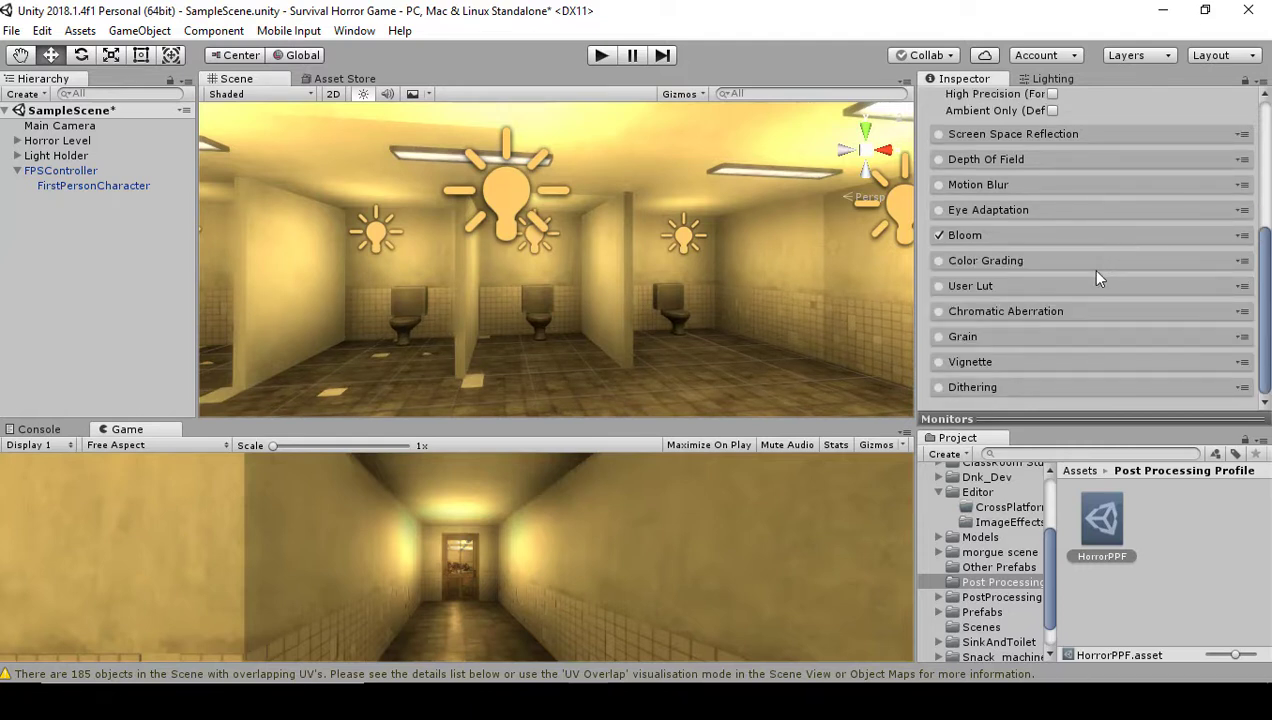
{"action": "scroll", "coordinate": [1071, 290], "scroll_direction": "up", "scroll_amount": 2}
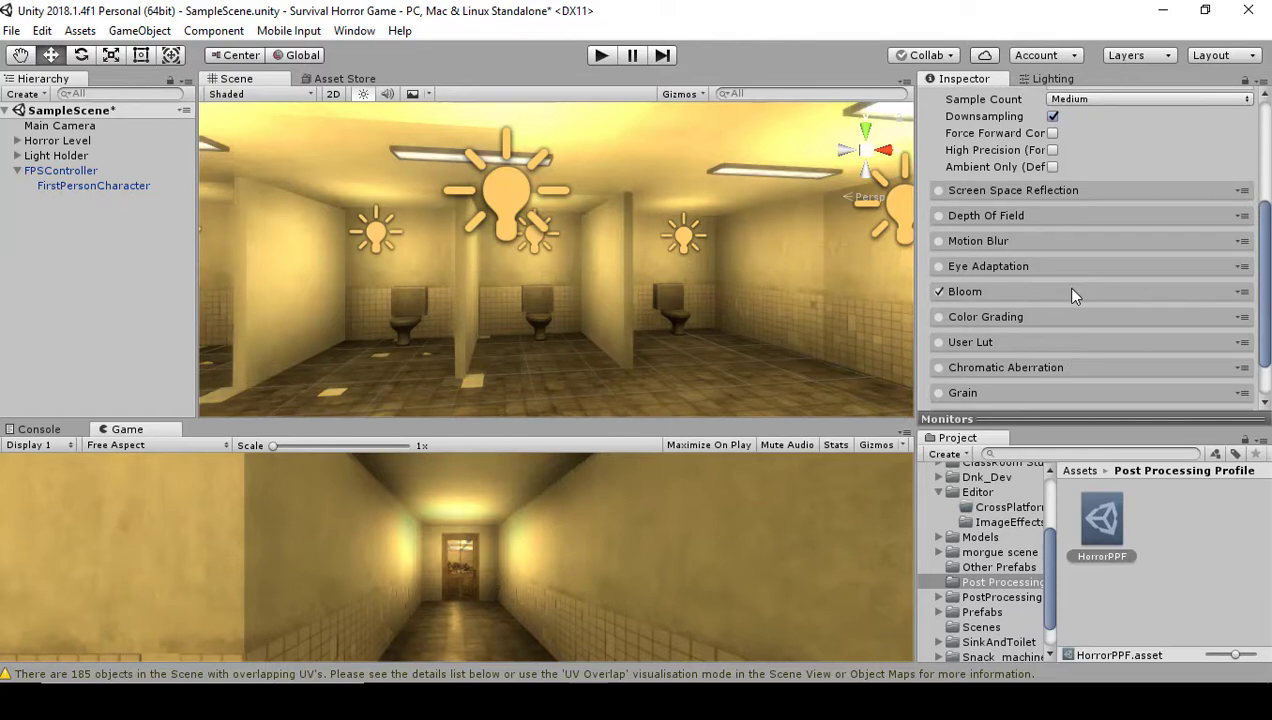
{"action": "scroll", "coordinate": [1064, 287], "scroll_direction": "up", "scroll_amount": 2}
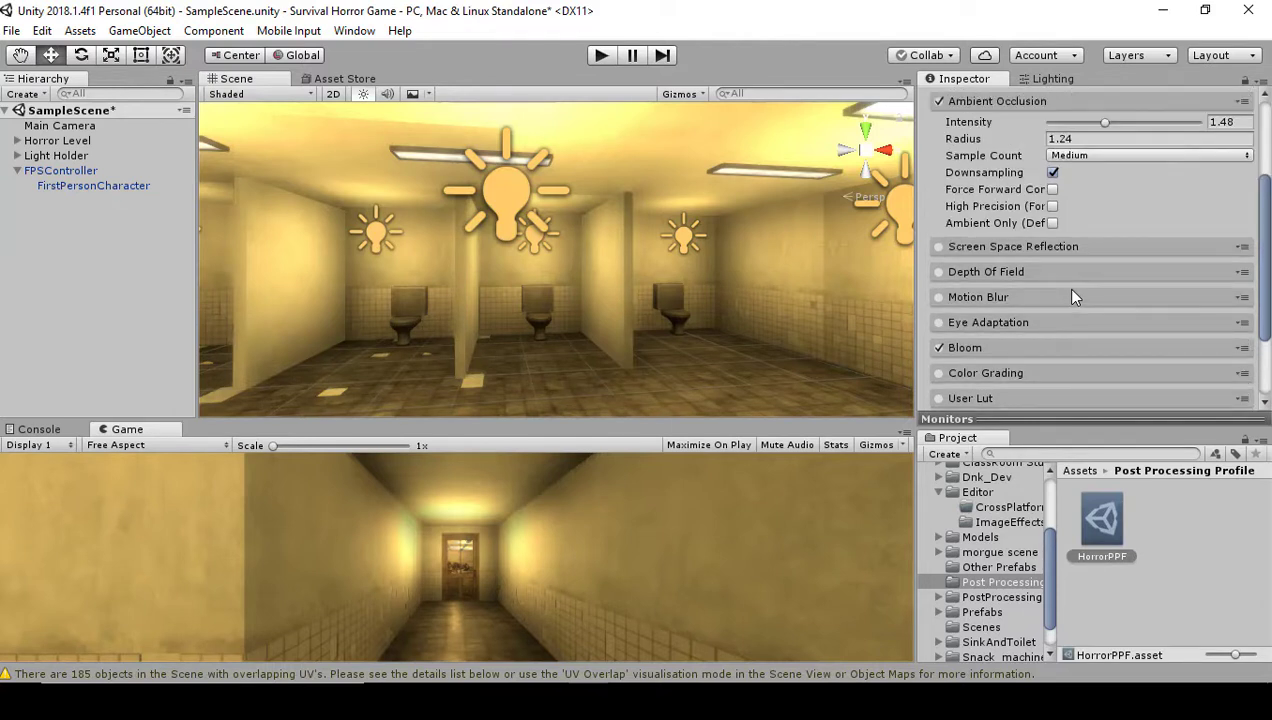
{"action": "scroll", "coordinate": [1064, 287], "scroll_direction": "up", "scroll_amount": 2}
{"action": "scroll", "coordinate": [1010, 200], "scroll_direction": "up", "scroll_amount": 2}
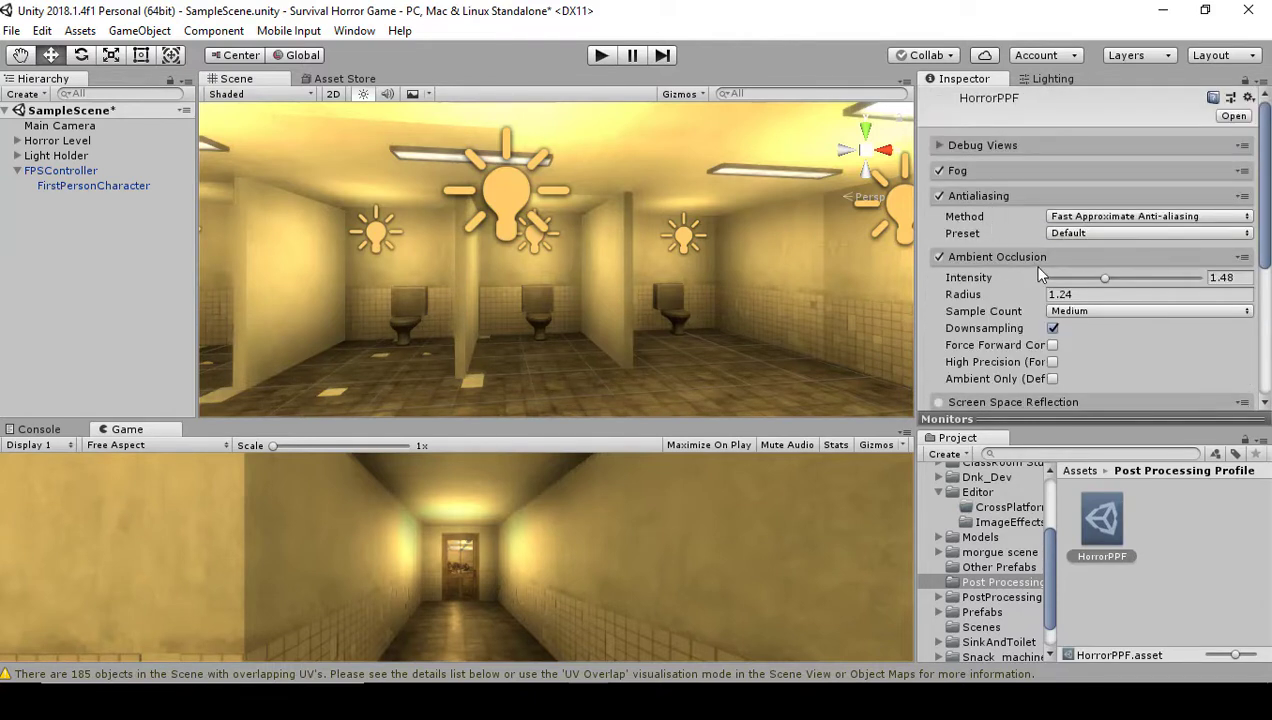
Step: Collapse the Antialiasing and Ambient Occlusion settings in the HorrorPPF profile
{"action": "left_click", "coordinate": [1216, 196]}
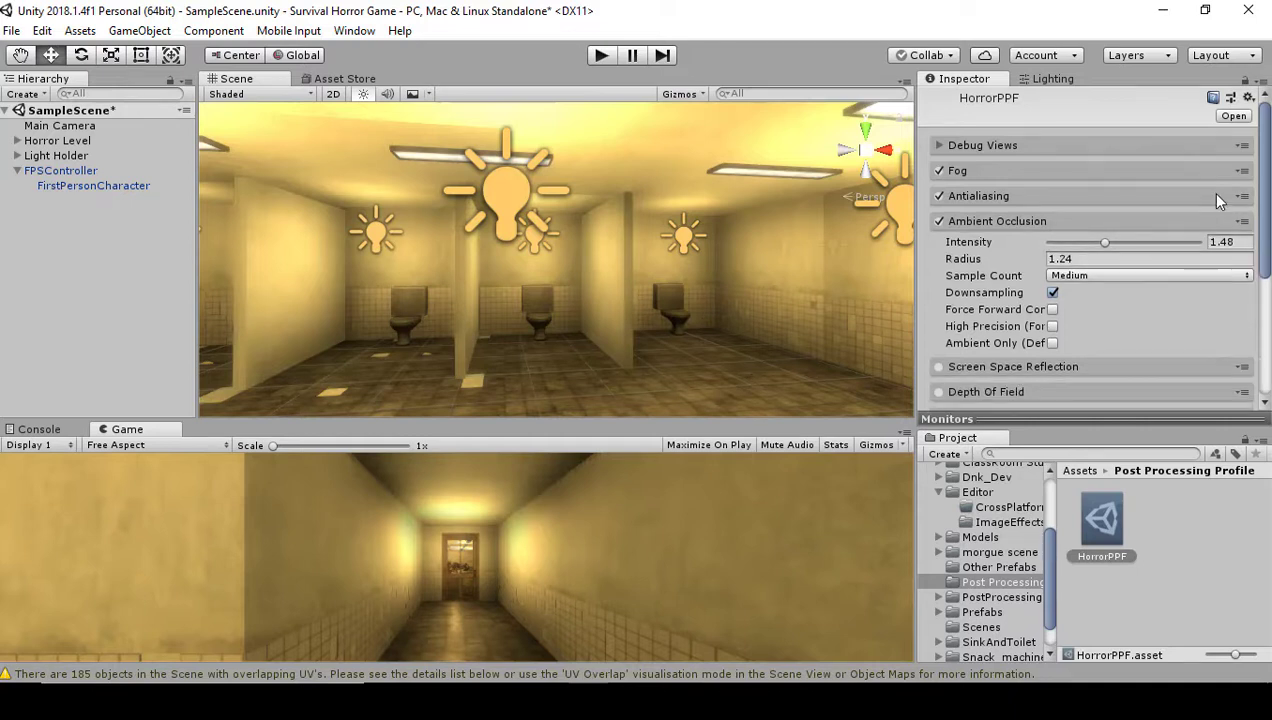
{"action": "left_click", "coordinate": [1208, 221]}
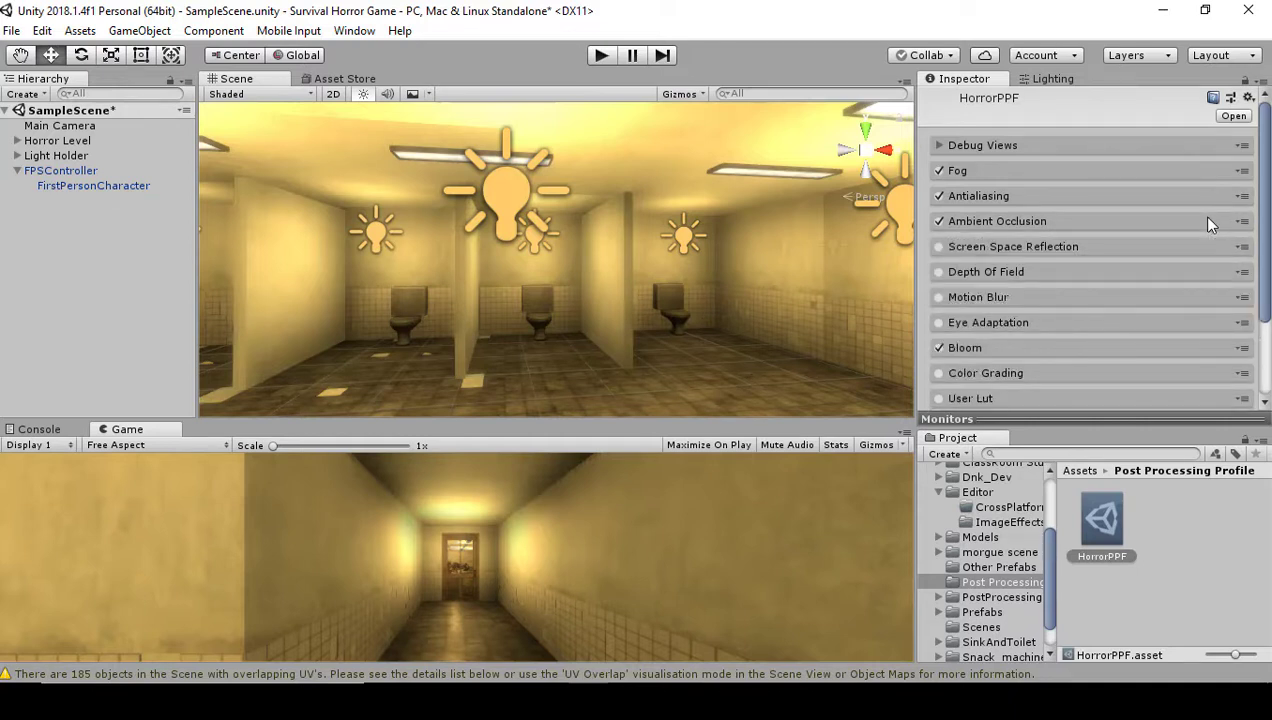
{"action": "left_click", "coordinate": [1129, 292]}
{"action": "left_click", "coordinate": [1128, 290]}
{"action": "scroll", "coordinate": [1136, 294], "scroll_direction": "down", "scroll_amount": 3}
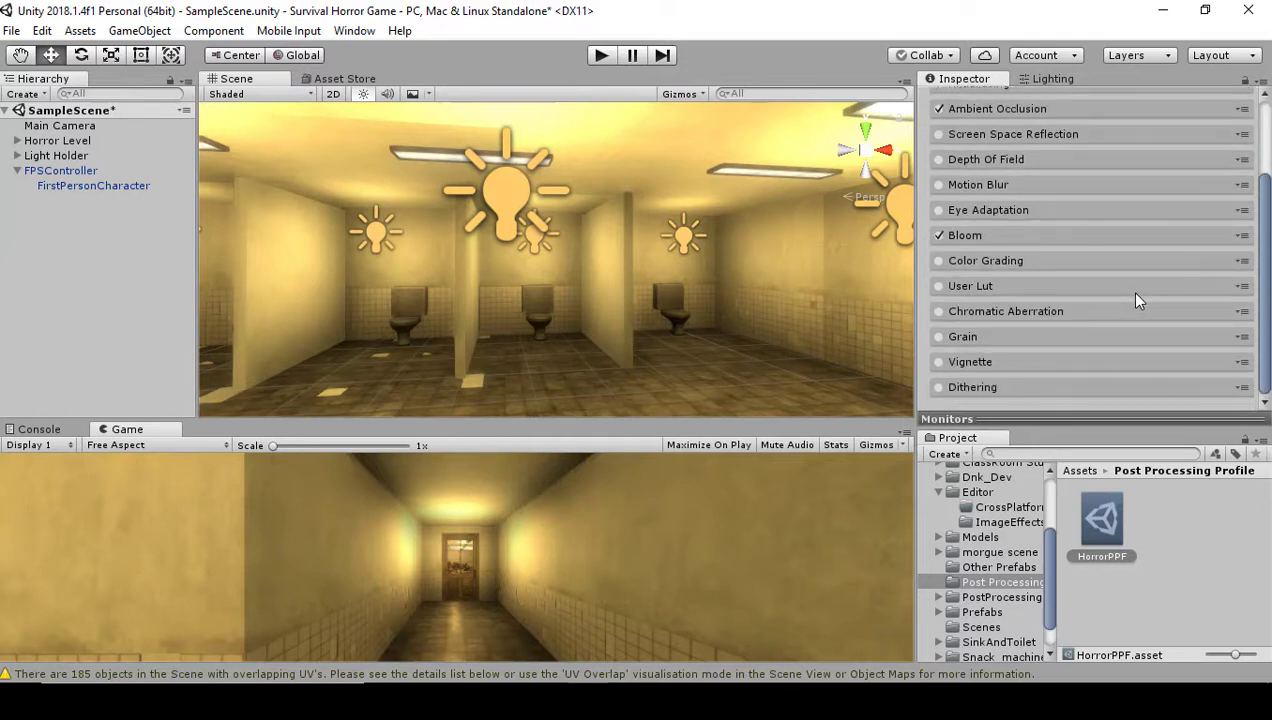
Step: Enable the Vignette effect in the profile and view it on the toilet stalls
{"action": "left_click", "coordinate": [1041, 362]}
{"action": "scroll", "coordinate": [1094, 355], "scroll_direction": "down", "scroll_amount": 3}
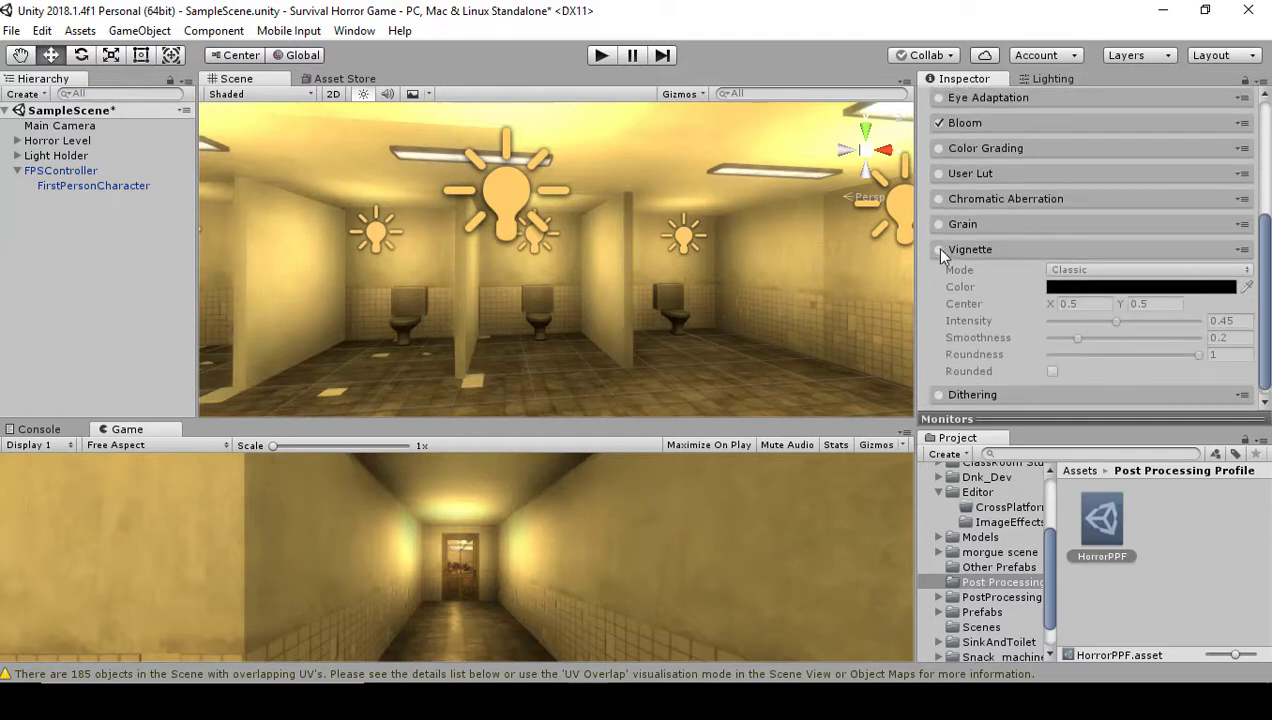
{"action": "left_click", "coordinate": [938, 249]}
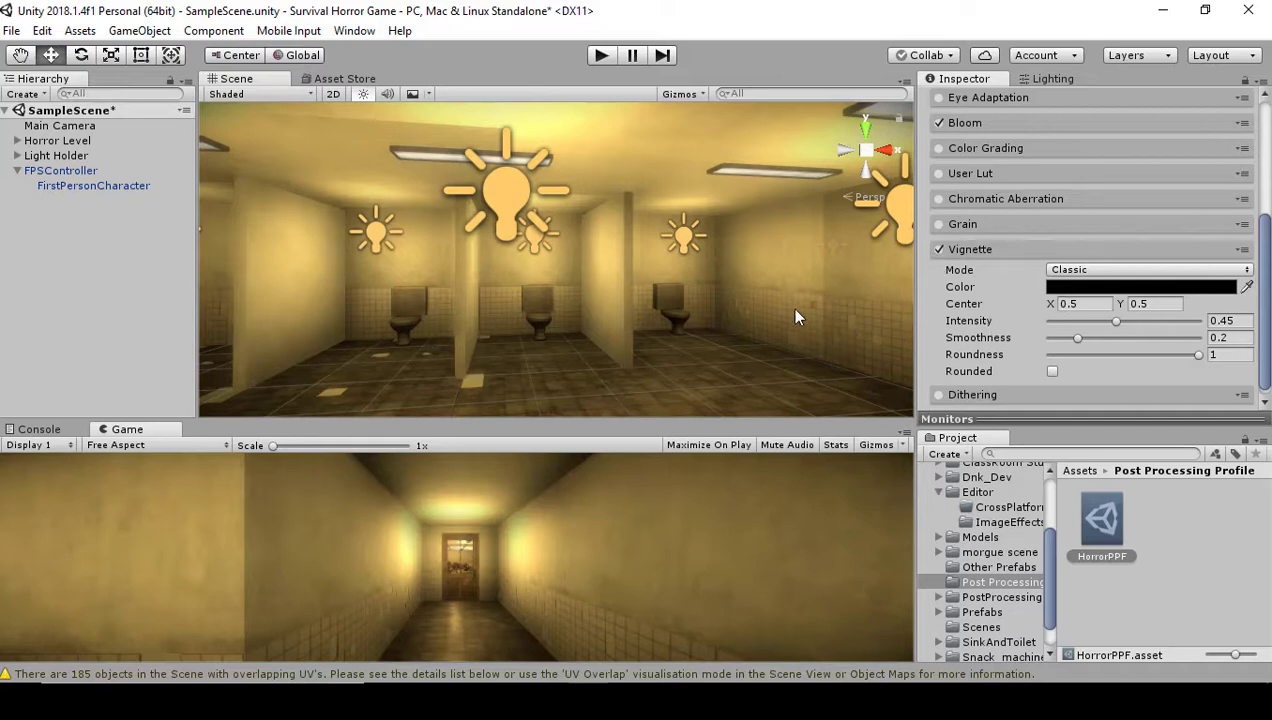
{"action": "right_click_drag", "start_coordinate": [795, 317], "coordinate": [735, 320]}
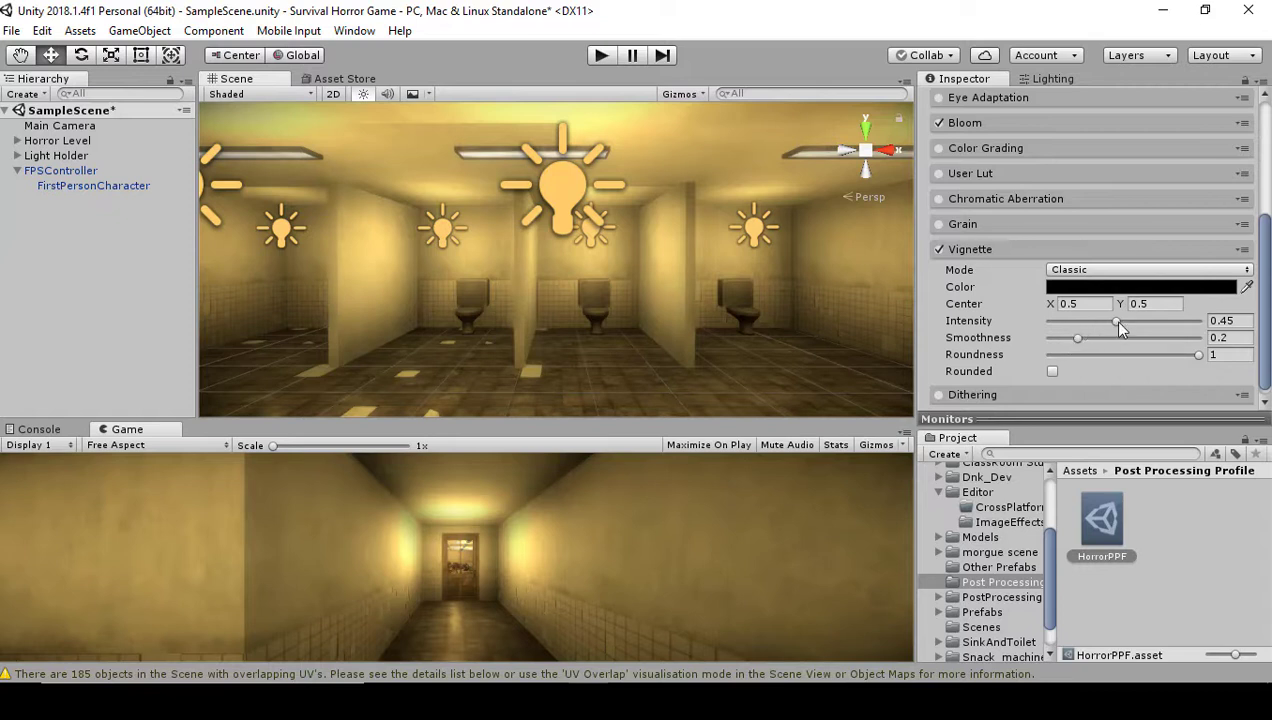
Step: Try Vignette intensities of 0.601 and 0.482 while viewing the toilet stalls from different distances
{"action": "left_click_drag", "start_coordinate": [1118, 323], "coordinate": [1141, 324]}
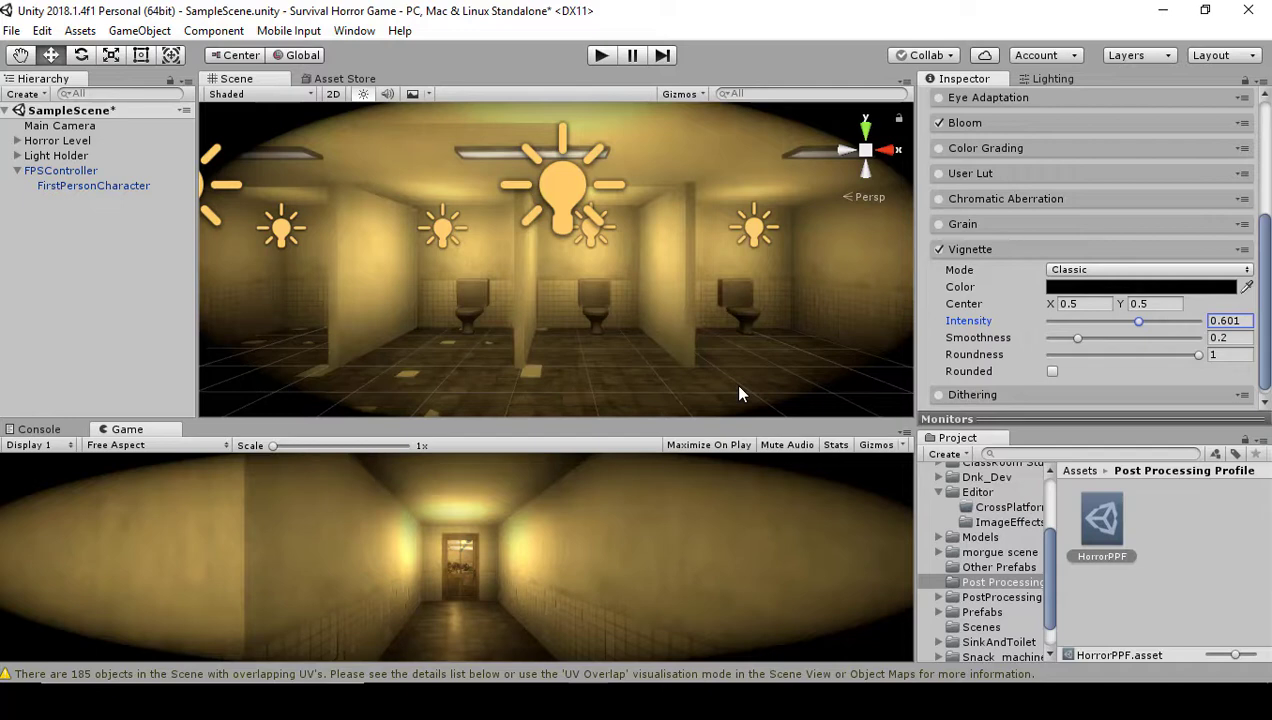
{"action": "right_click_drag", "start_coordinate": [759, 197], "coordinate": [910, 250]}
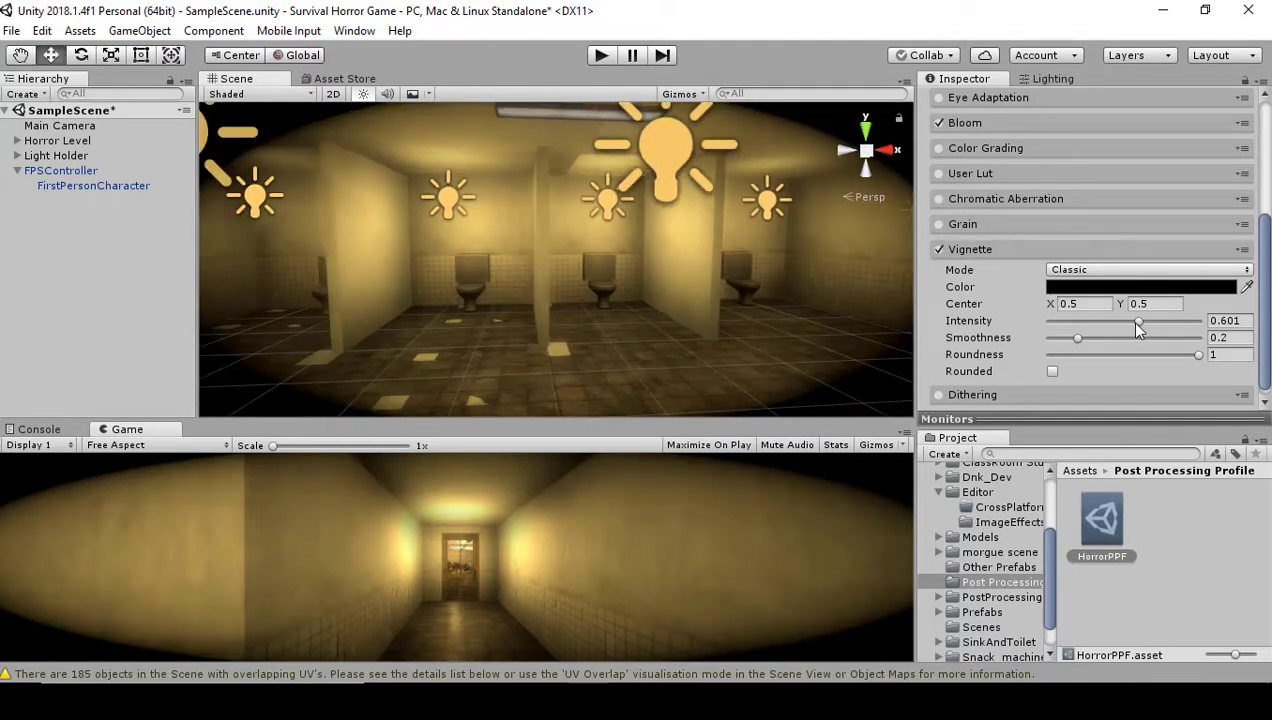
{"action": "left_click_drag", "start_coordinate": [1137, 322], "coordinate": [1121, 326]}
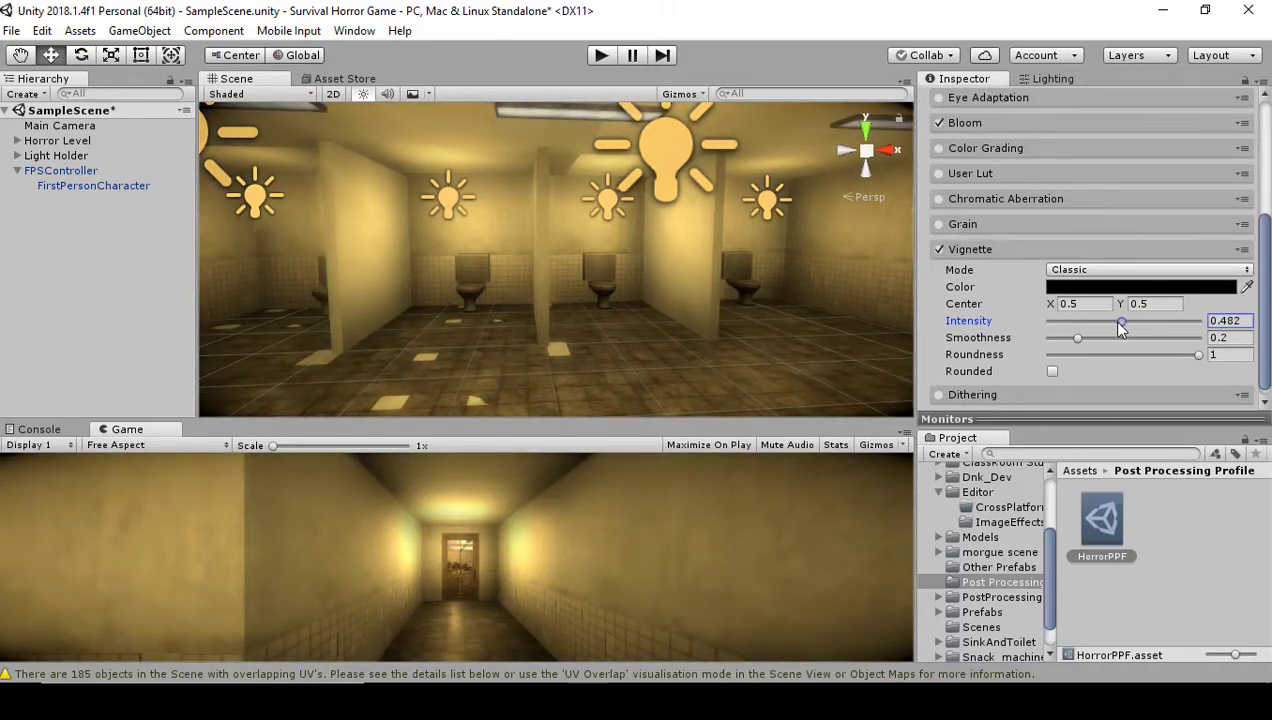
{"action": "scroll", "coordinate": [822, 303], "scroll_direction": "down", "scroll_amount": 5}
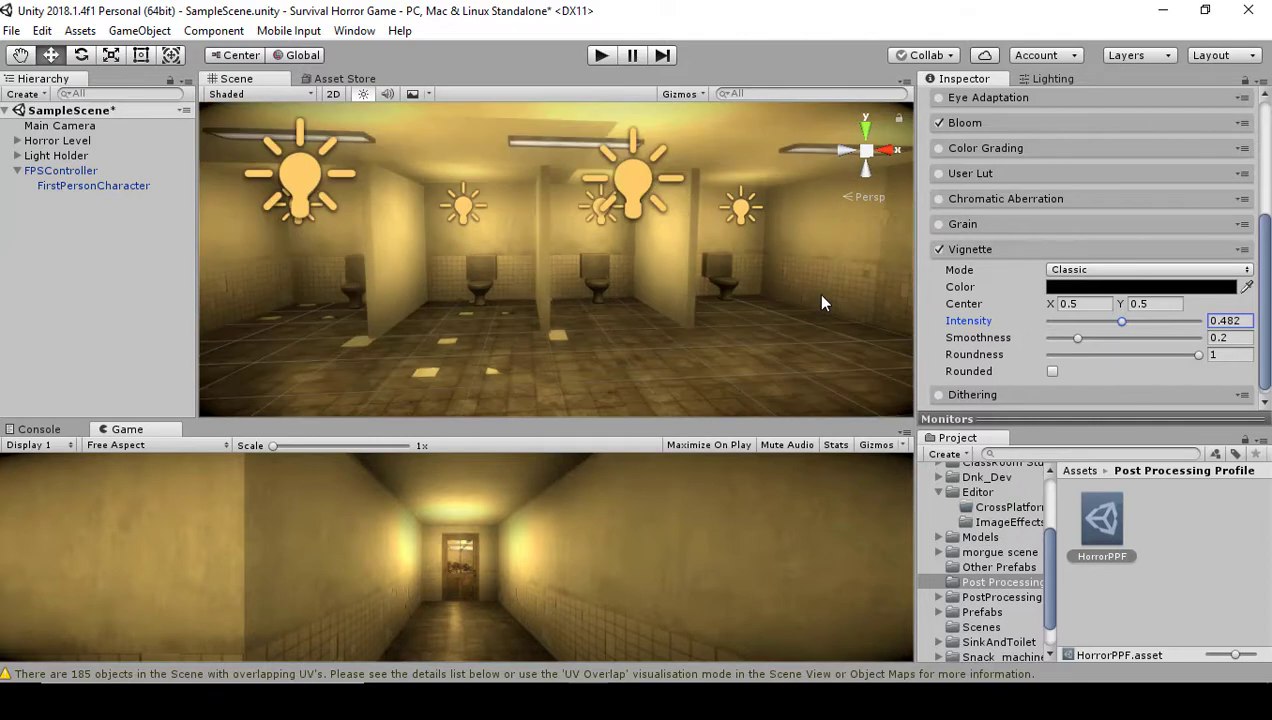
{"action": "scroll", "coordinate": [822, 303], "scroll_direction": "up", "scroll_amount": 3}
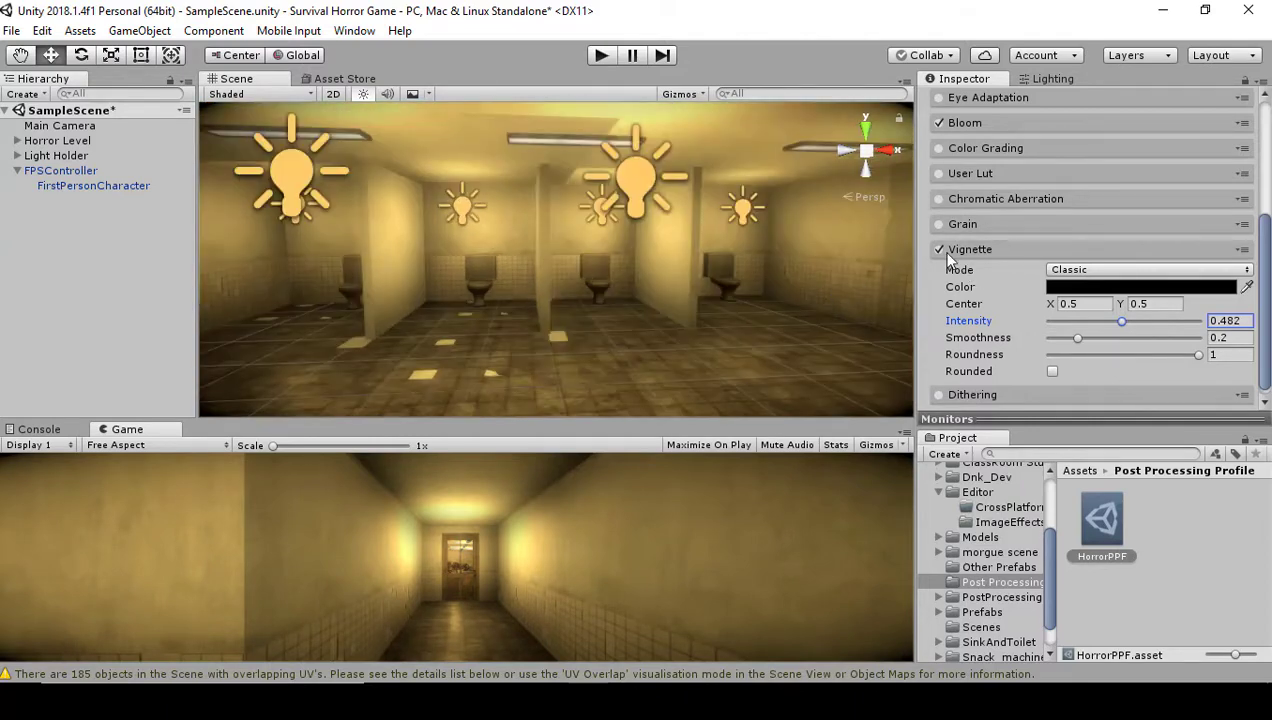
Step: Compare the toilet stalls with Vignette switched off and on again
{"action": "left_click", "coordinate": [938, 250]}
{"action": "left_click", "coordinate": [938, 250]}
{"action": "left_click", "coordinate": [938, 250]}
{"action": "left_click", "coordinate": [938, 250]}
Step: Try a Vignette intensity of 0.758, followed by a smoothness of 0.355 with intensity 0.494
{"action": "left_click_drag", "start_coordinate": [1122, 321], "coordinate": [1162, 329]}
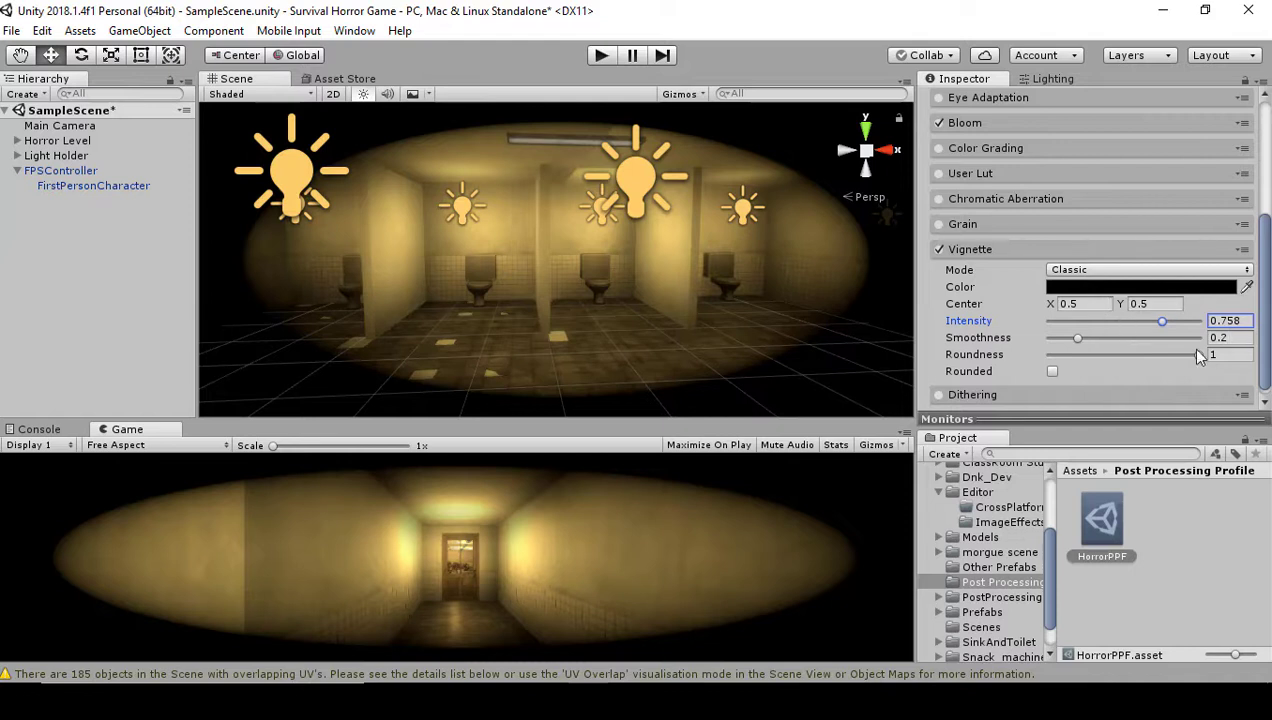
{"action": "left_click_drag", "start_coordinate": [1078, 340], "coordinate": [1119, 321]}
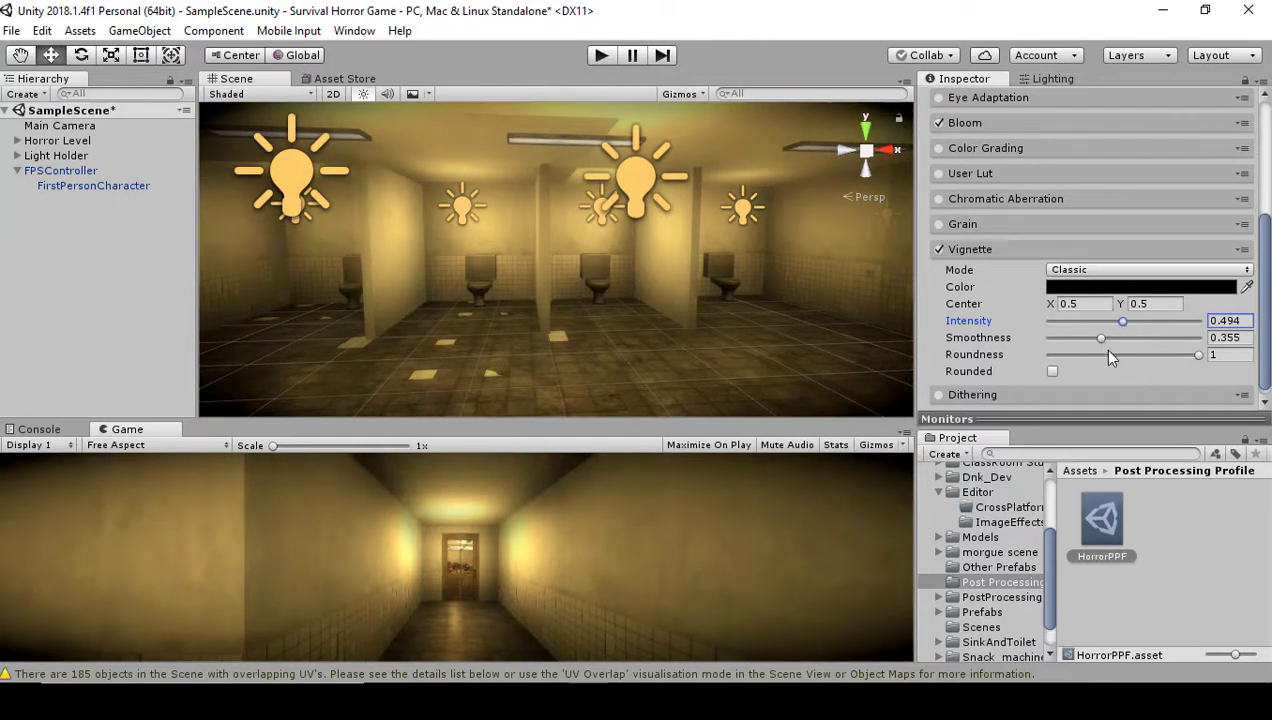
Step: Try the Rounded vignette shape with a smoothness of 0.268, and switch Rounded off again
{"action": "left_click", "coordinate": [1052, 372]}
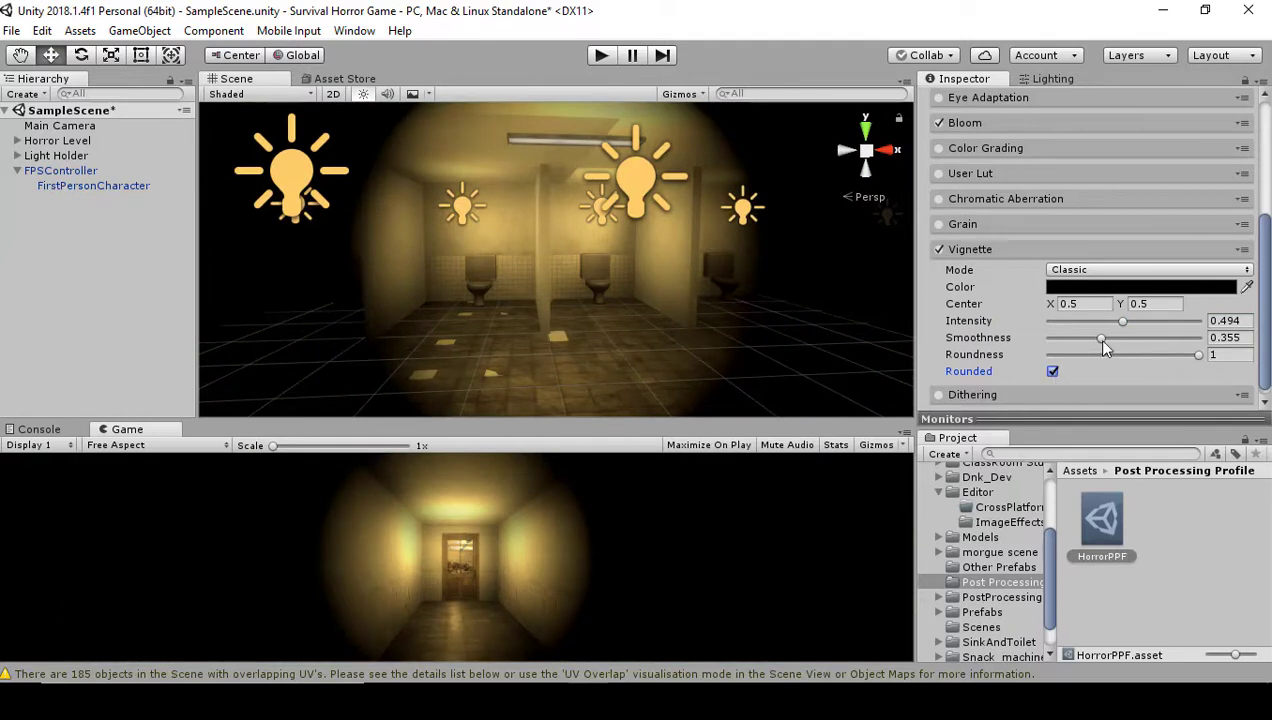
{"action": "mouse_move", "coordinate": [1101, 338]}
{"action": "left_mouse_down"}
{"action": "mouse_move", "coordinate": [1172, 338]}
{"action": "mouse_move", "coordinate": [1090, 338]}
{"action": "left_mouse_up"}
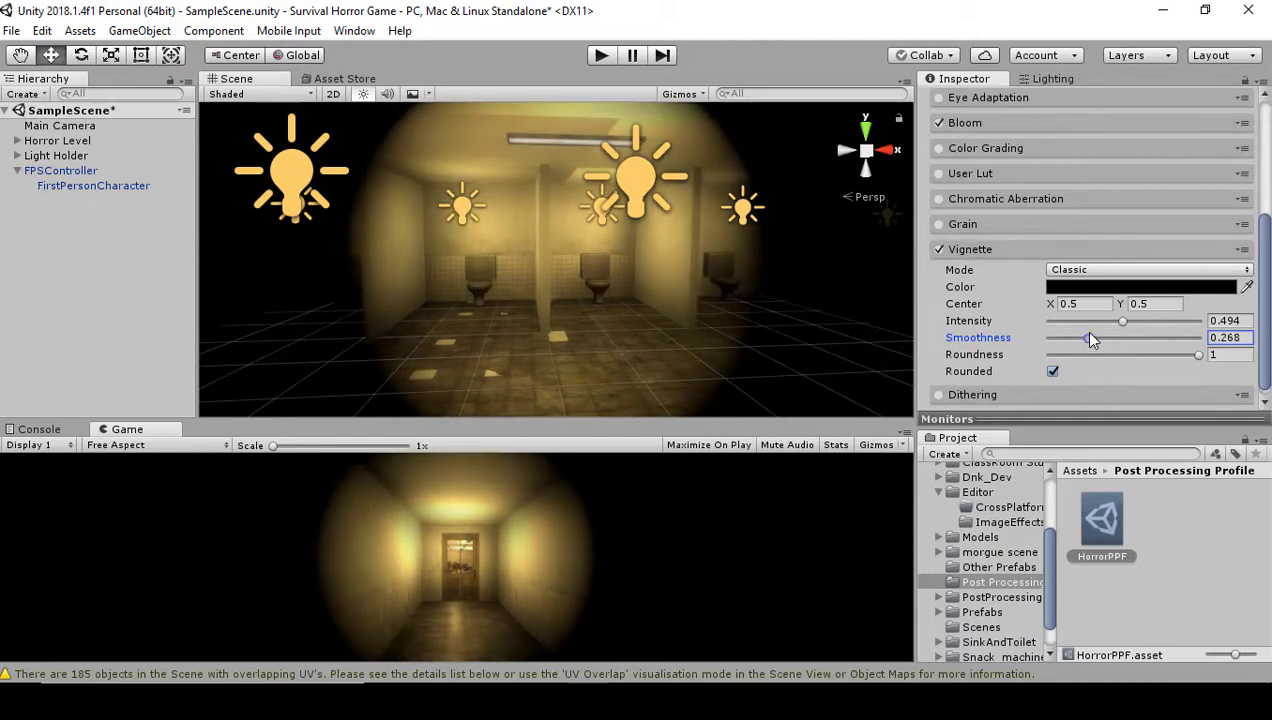
{"action": "left_click", "coordinate": [1052, 371]}
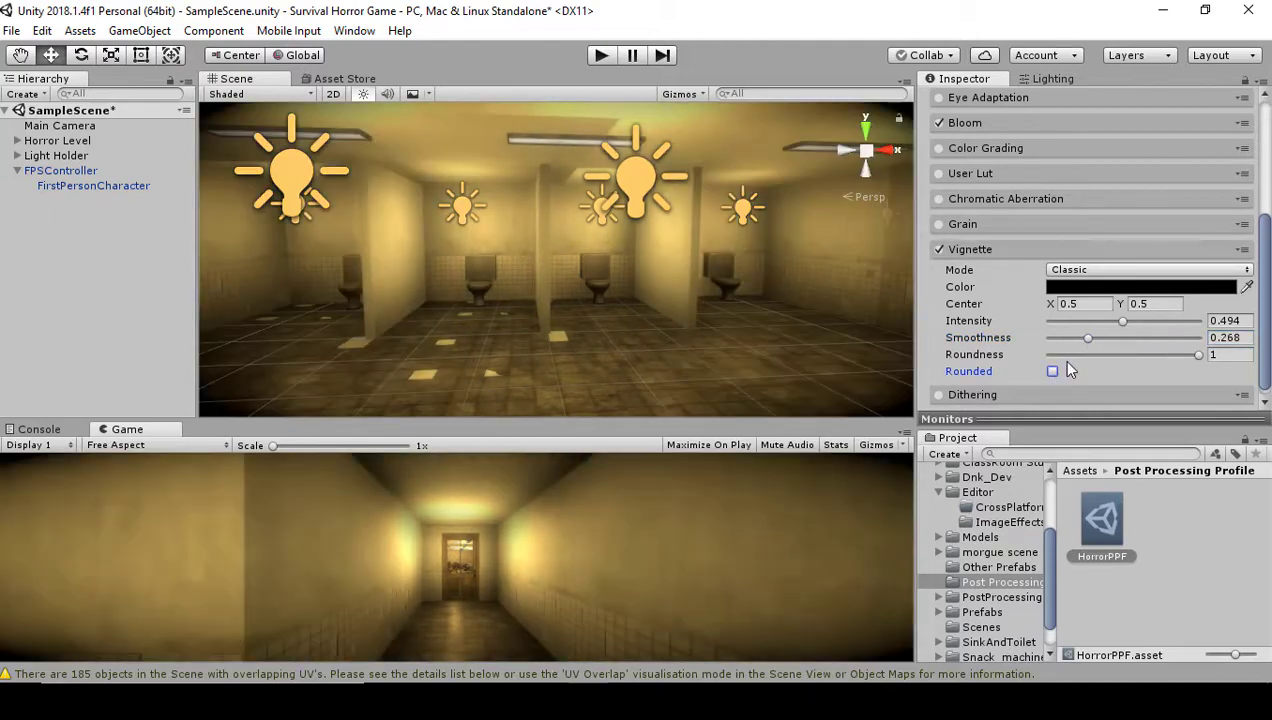
Step: Reset the Vignette settings to their defaults and set its intensity to 0.457 and smoothness to 0.225
{"action": "left_click", "coordinate": [1243, 250]}
{"action": "left_click", "coordinate": [1240, 274]}
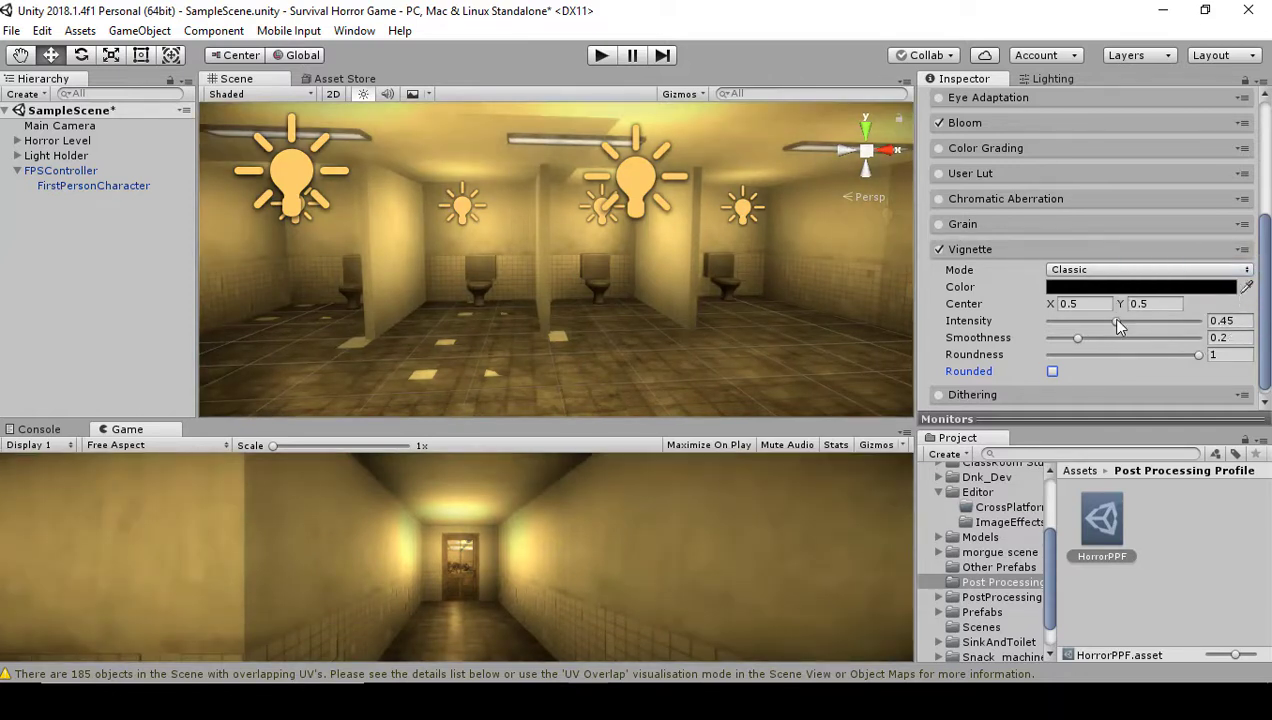
{"action": "left_click_drag", "start_coordinate": [1118, 328], "coordinate": [1084, 344]}
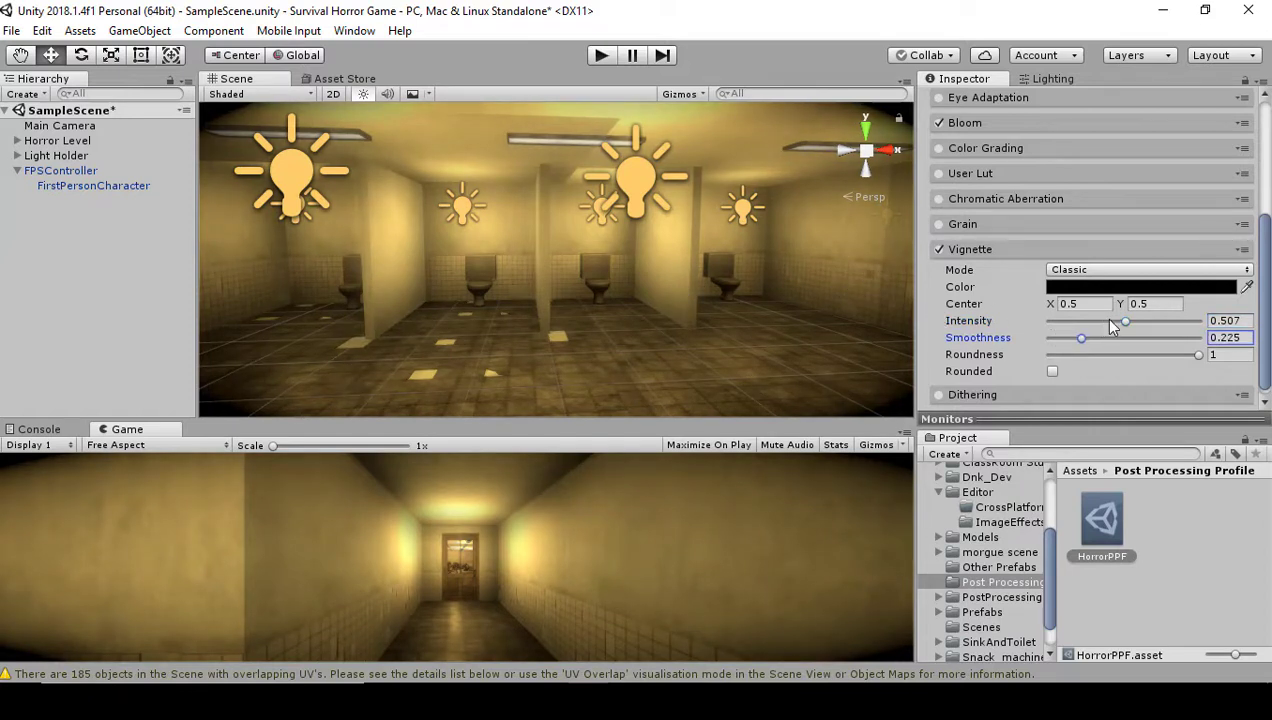
{"action": "left_click_drag", "start_coordinate": [1119, 318], "coordinate": [1116, 320]}
Step: Compare the scene with Vignette switched off and on, and collapse its settings
{"action": "left_click", "coordinate": [939, 249]}
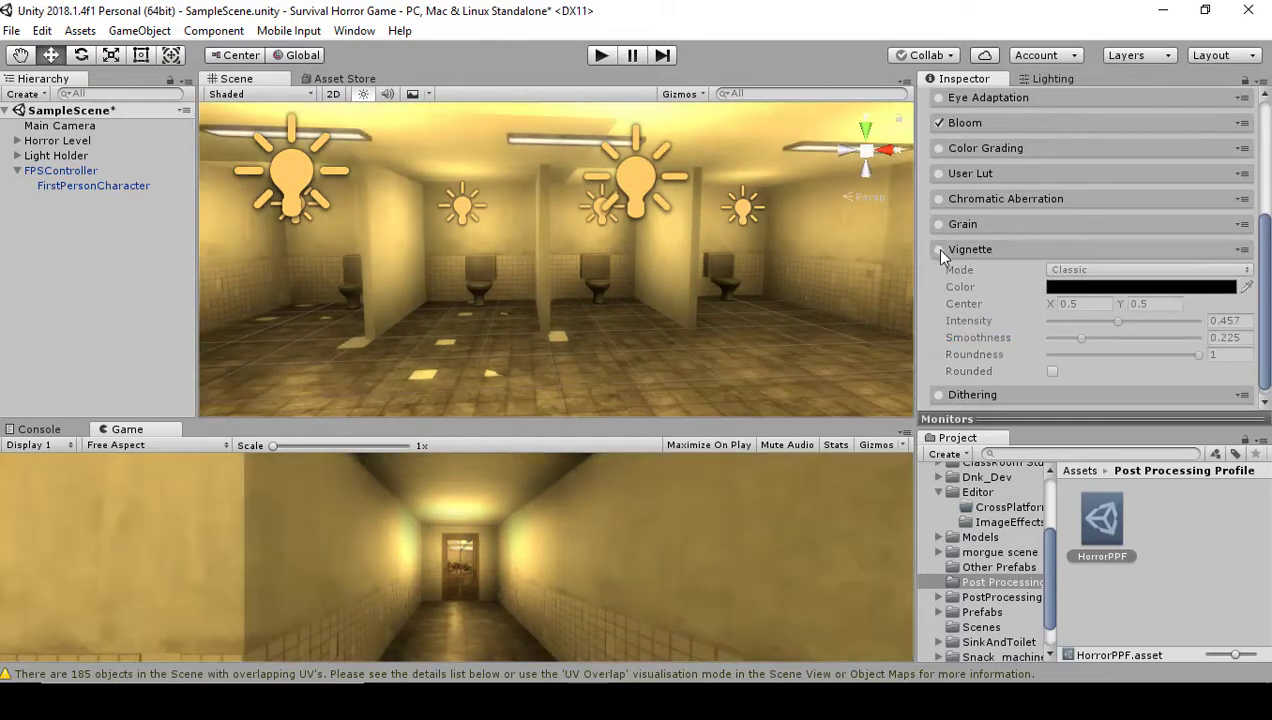
{"action": "left_click", "coordinate": [939, 249]}
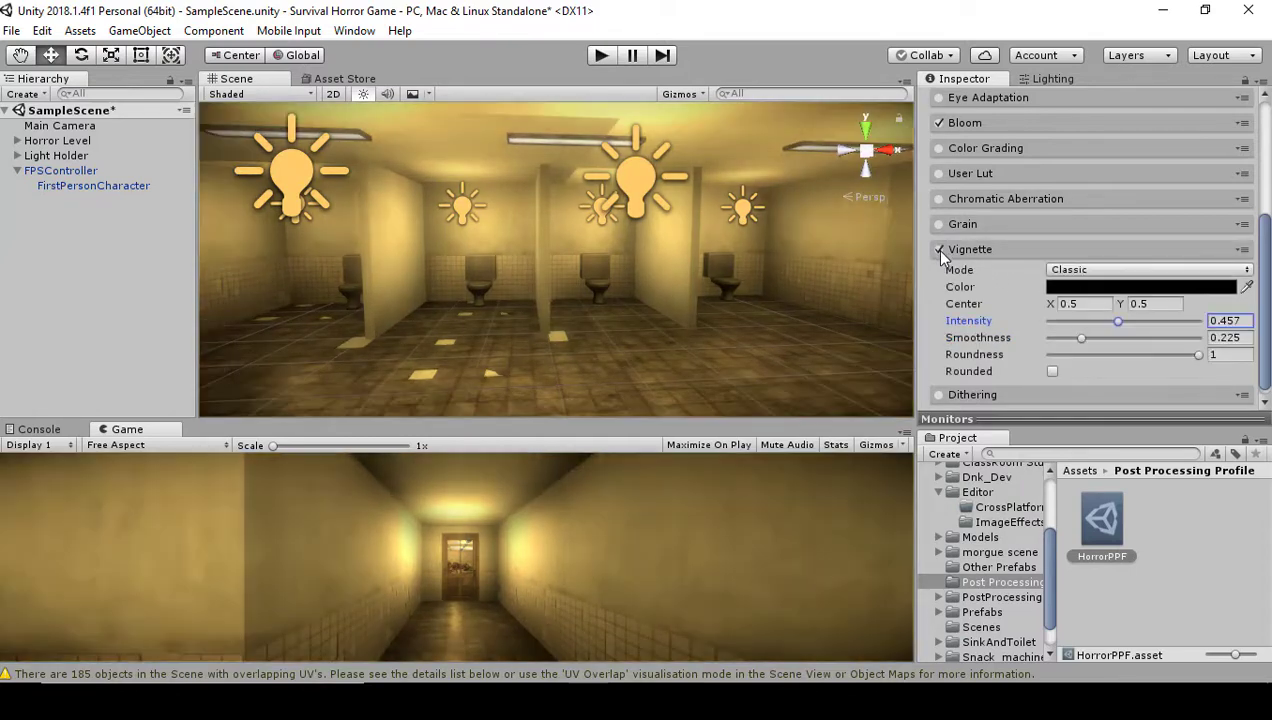
{"action": "left_click", "coordinate": [1056, 252]}
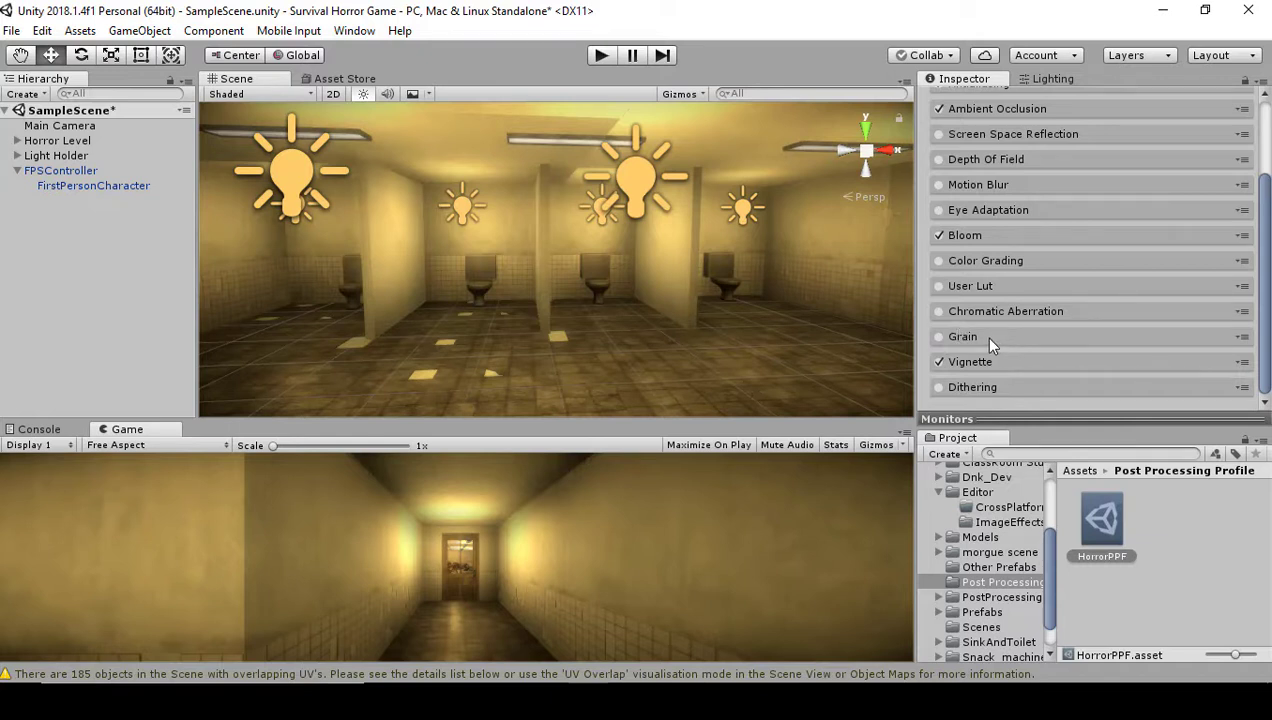
Step: Enable the Grain effect in the profile and expand its settings
{"action": "left_click", "coordinate": [1043, 338]}
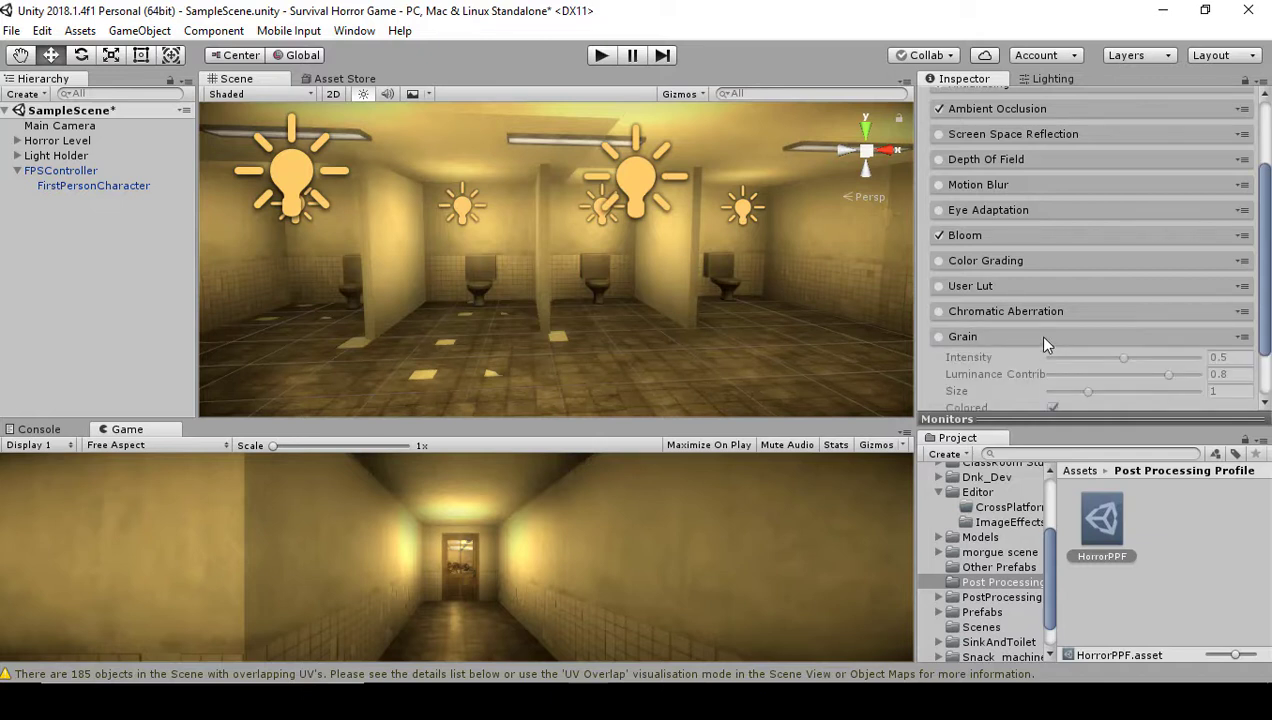
{"action": "left_click", "coordinate": [1043, 338]}
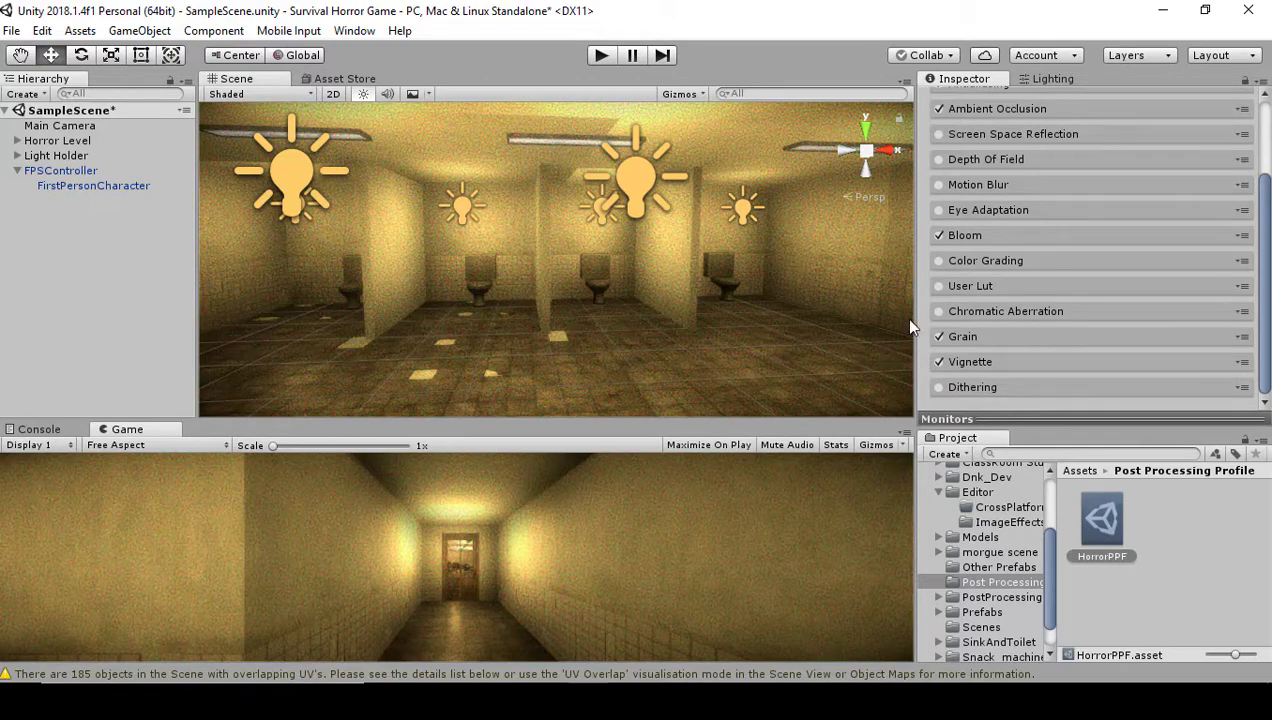
{"action": "left_click", "coordinate": [1213, 340]}
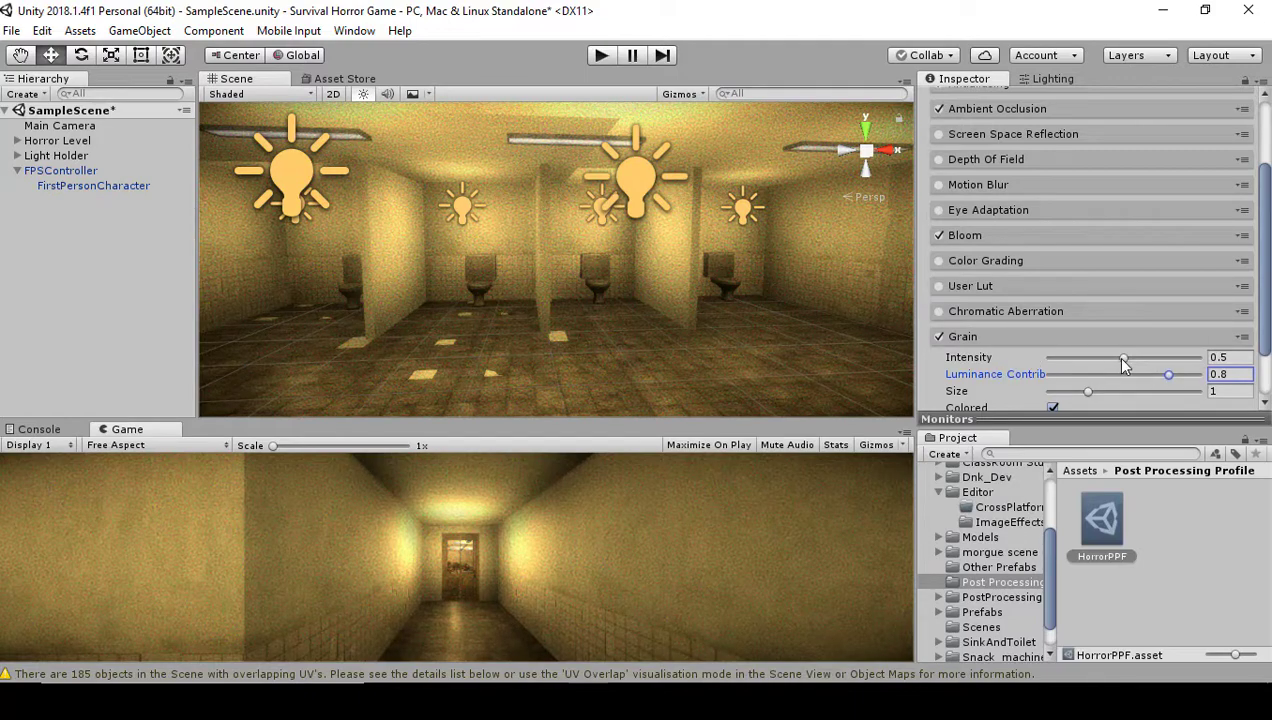
Step: Try a Grain intensity of 0.129 and compare the scene with Grain switched off and on
{"action": "left_click_drag", "start_coordinate": [1122, 360], "coordinate": [1068, 362]}
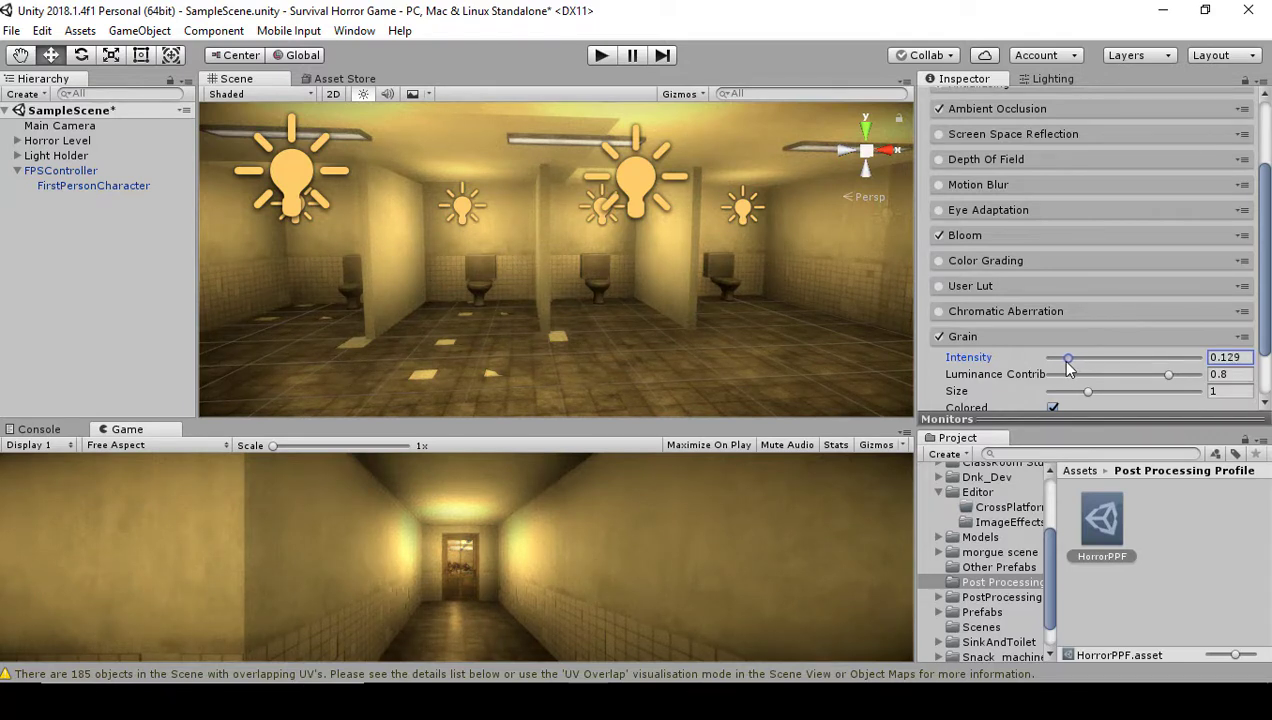
{"action": "left_click", "coordinate": [939, 337]}
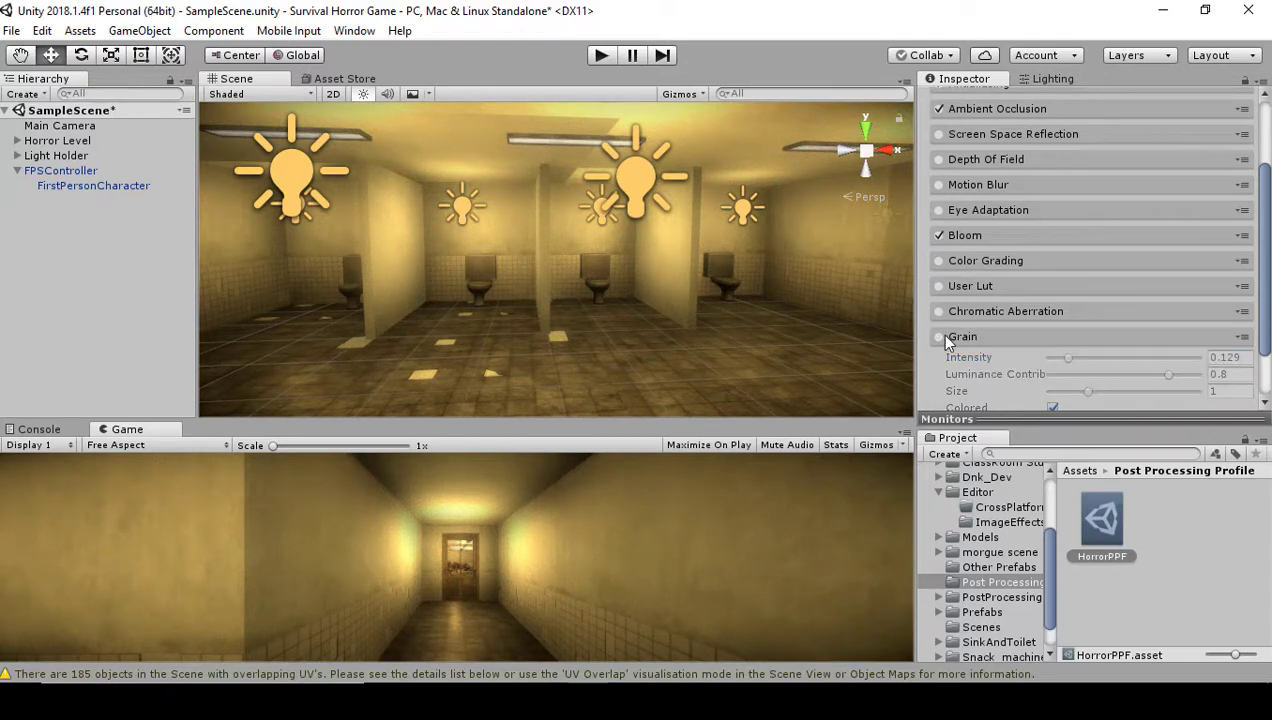
{"action": "left_click", "coordinate": [940, 337]}
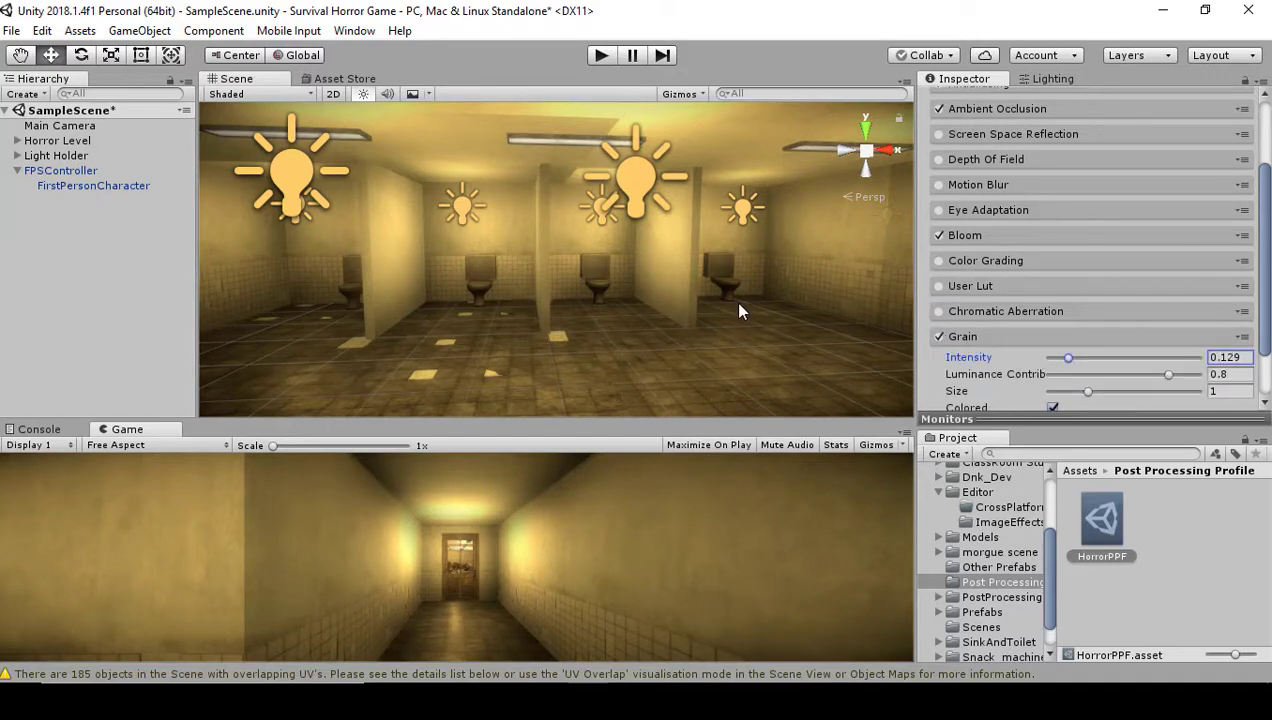
Step: Set the Grain intensity to 0.261 while judging the effect up close on the toilet stalls
{"action": "key", "text": "w"}
{"action": "right_click_drag", "start_coordinate": [722, 335], "coordinate": [557, 328]}
{"action": "key", "text": "s"}
{"action": "right_click_drag", "start_coordinate": [607, 340], "coordinate": [720, 347]}
{"action": "key", "text": "w"}
{"action": "key", "text": "s"}
{"action": "key", "text": "d"}
{"action": "key", "text": "w"}
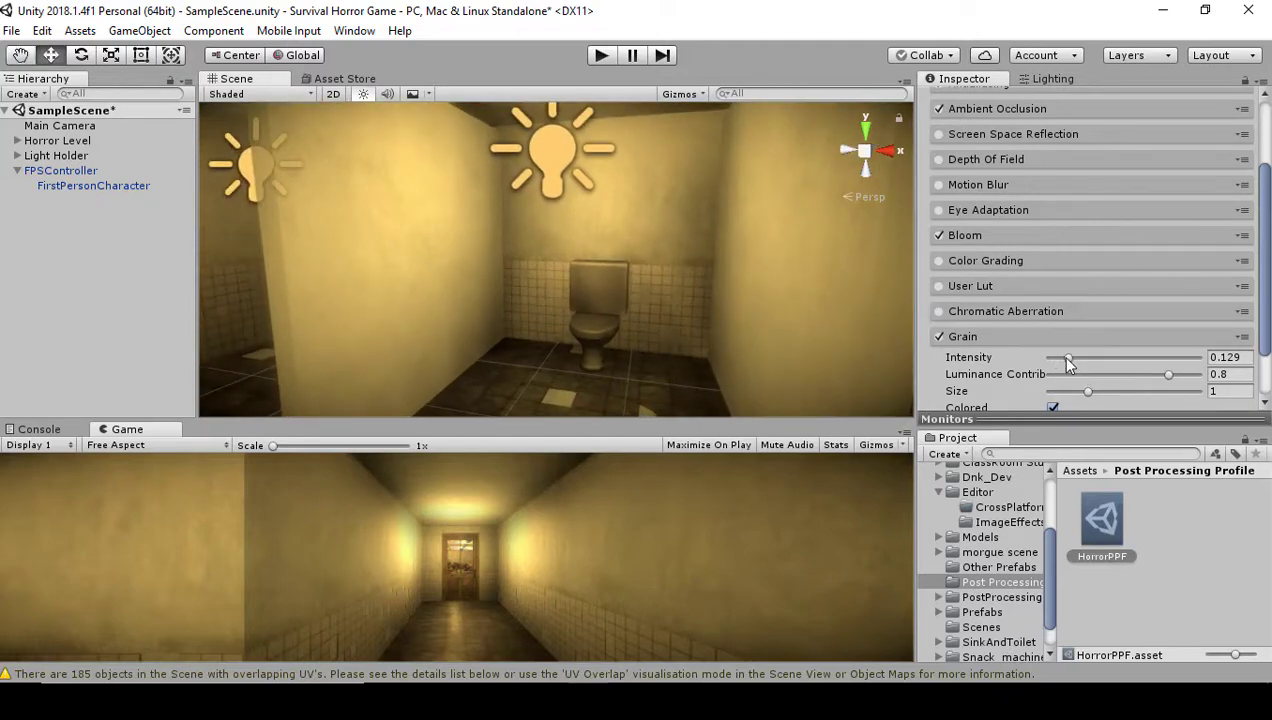
{"action": "left_click_drag", "start_coordinate": [1068, 363], "coordinate": [1088, 362]}
{"action": "right_click_drag", "start_coordinate": [690, 318], "coordinate": [506, 238]}
Step: Play the game and walk through the doors, hallway and bench room to check the post-processing effects
{"action": "left_click", "coordinate": [603, 56]}
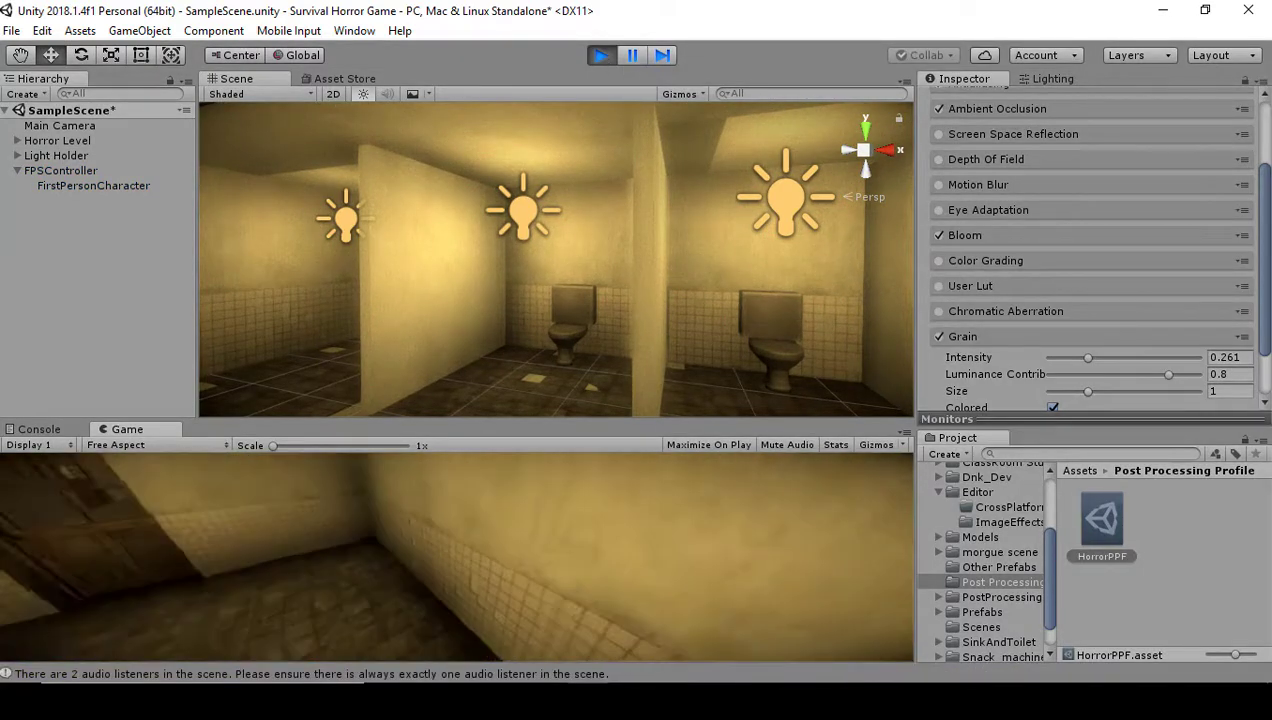
{"action": "key", "text": "w"}
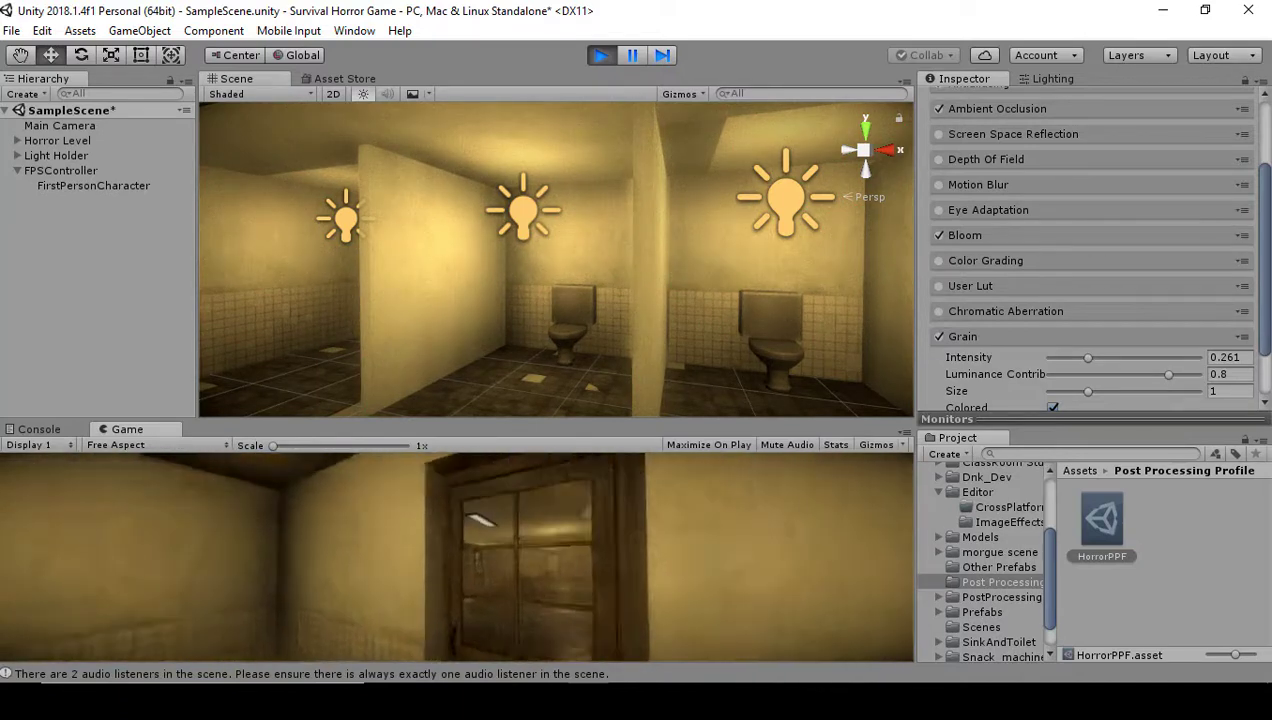
{"action": "key", "text": "w"}
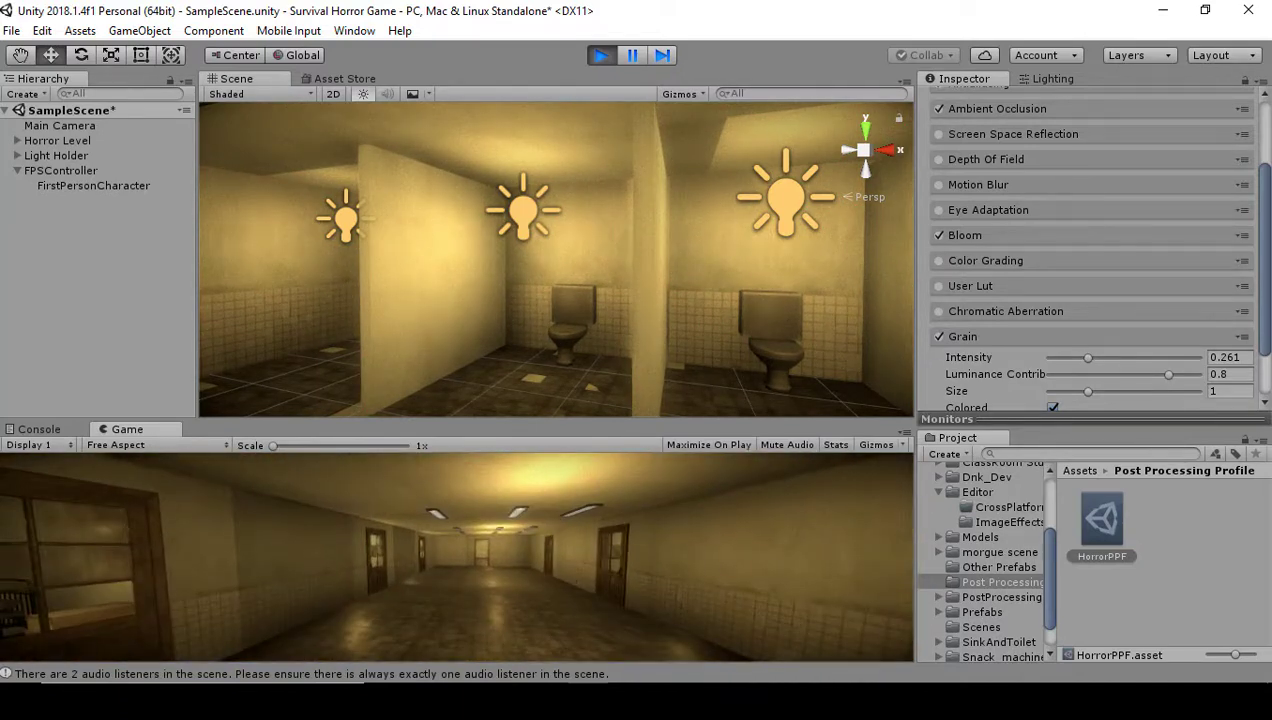
{"action": "key", "text": "w"}
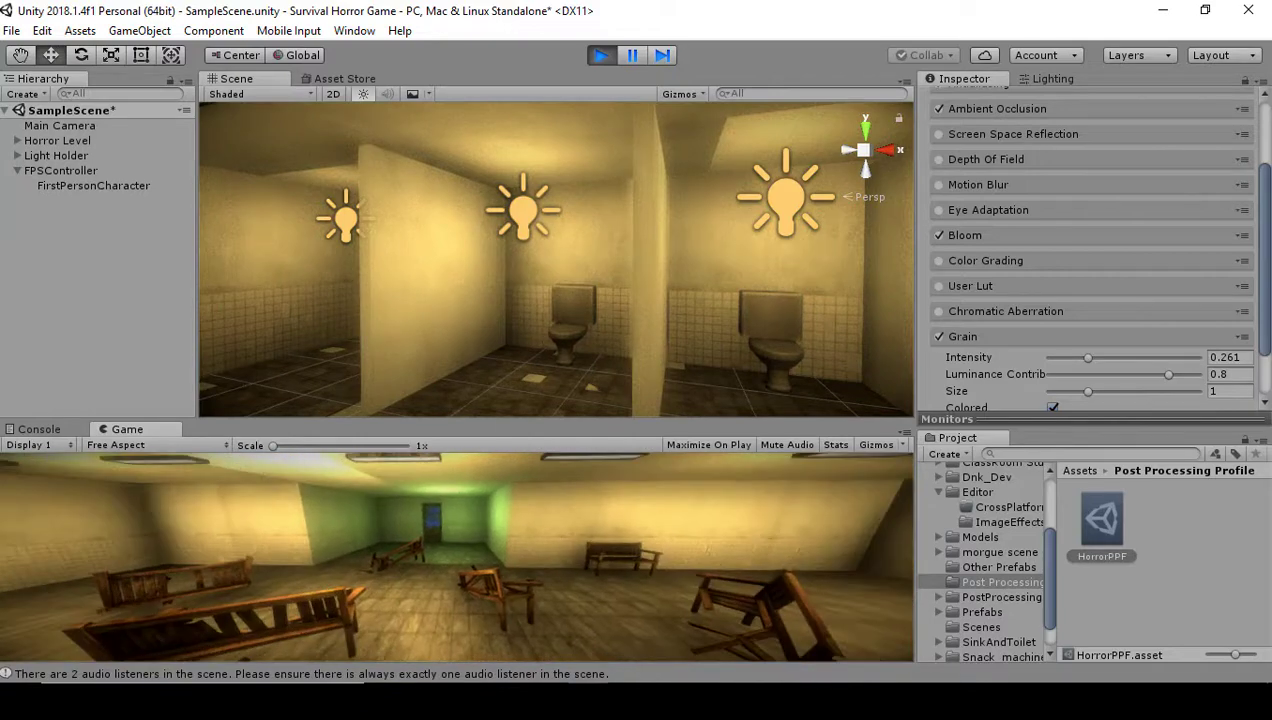
{"action": "key", "text": "w"}
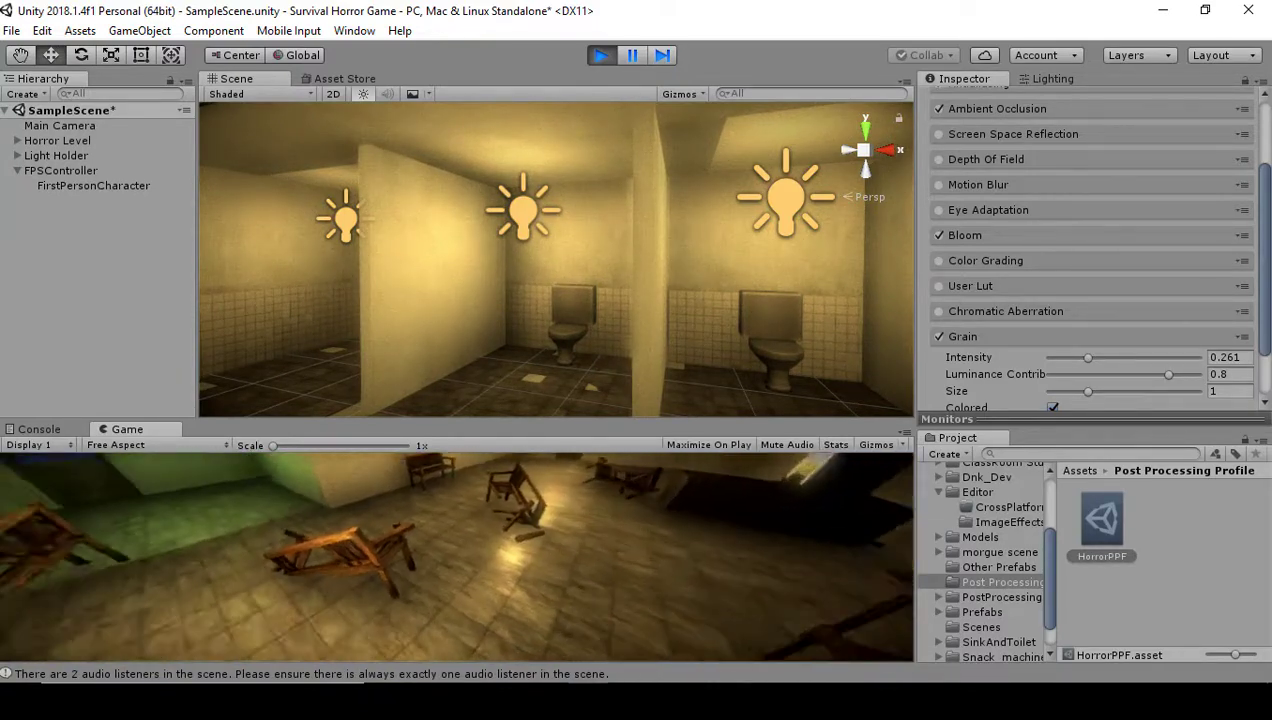
{"action": "key", "text": "w"}
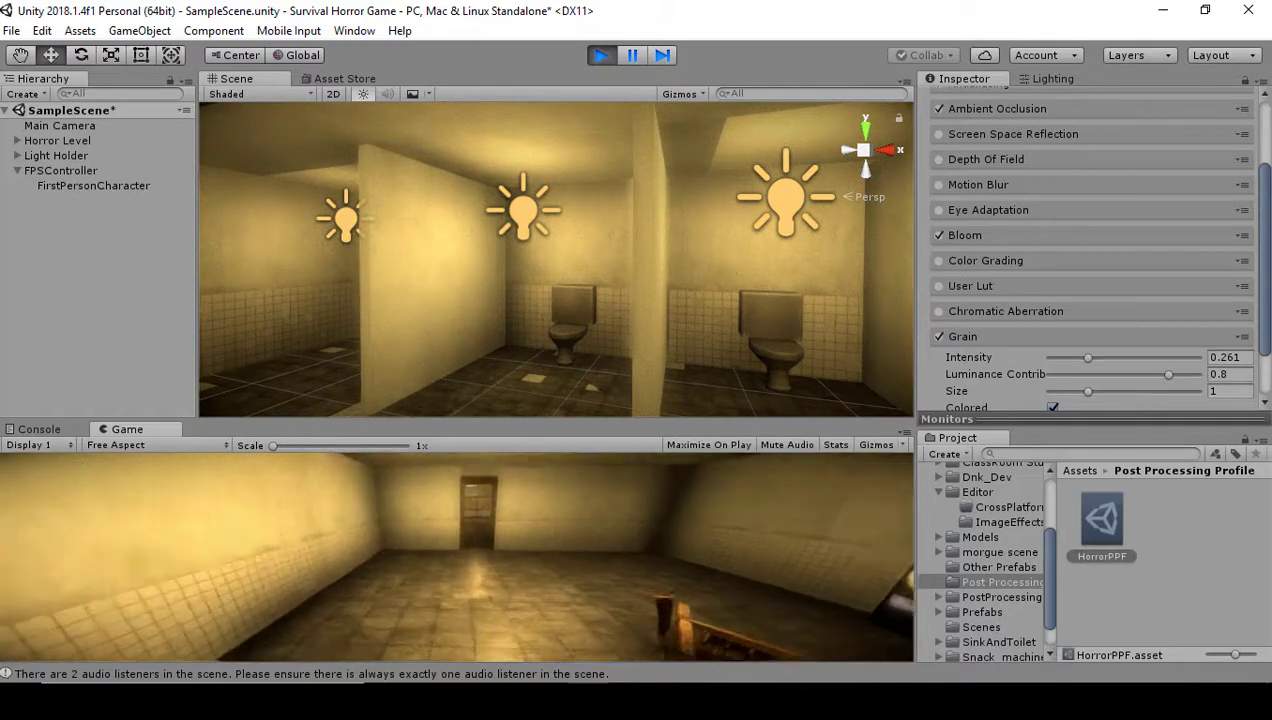
{"action": "key", "text": "w"}
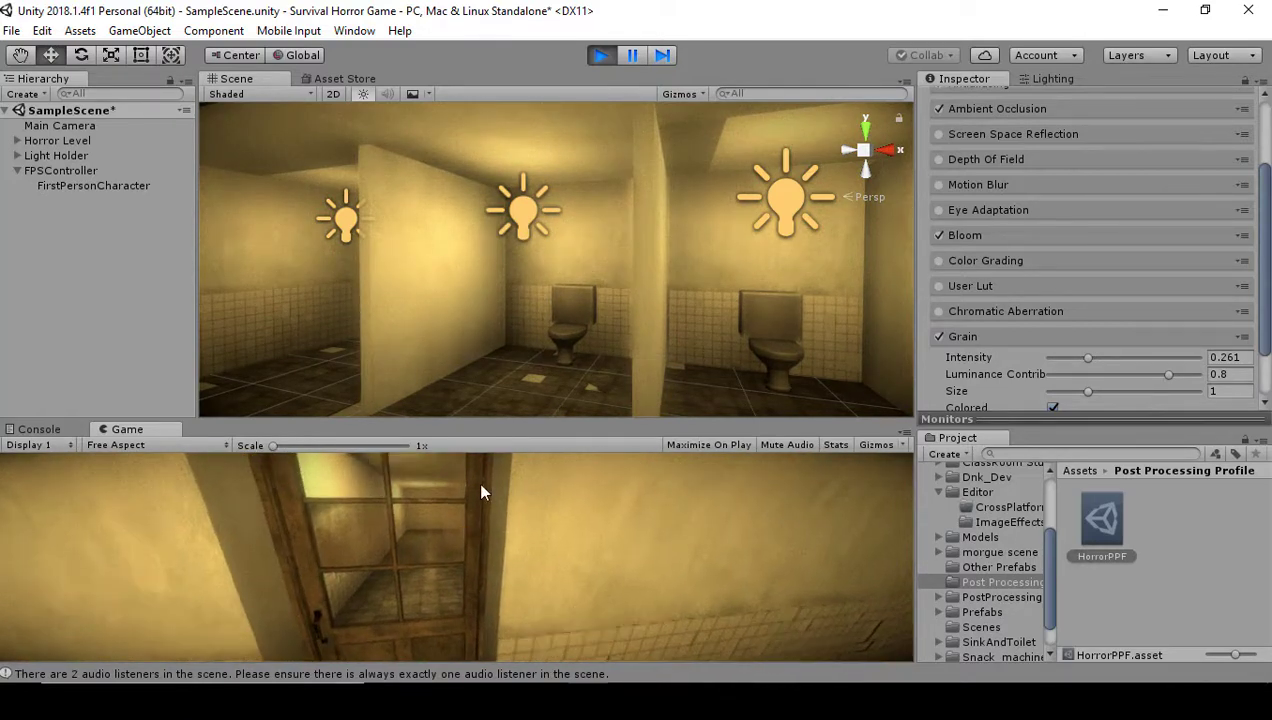
Step: Stop the game, expand the Color Grading settings in the profile and enable the effect
{"action": "left_click", "coordinate": [600, 55]}
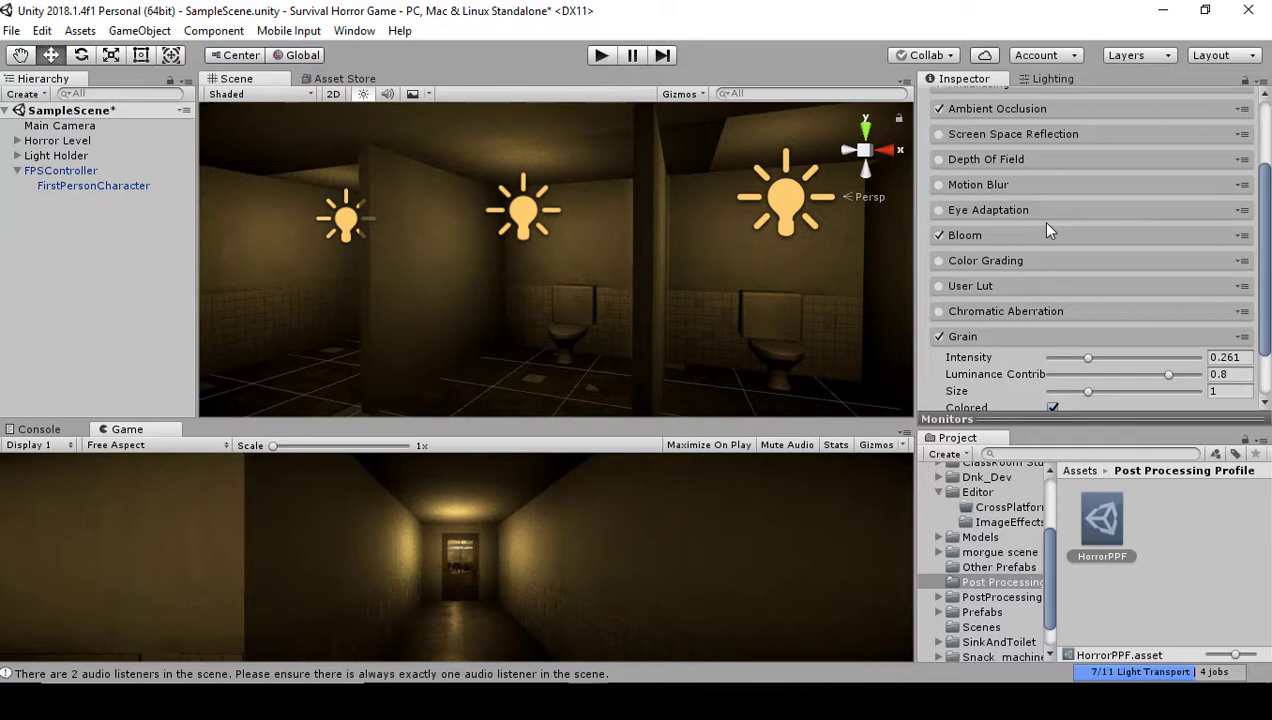
{"action": "scroll", "coordinate": [1046, 224], "scroll_direction": "down", "scroll_amount": 2}
{"action": "scroll", "coordinate": [1040, 259], "scroll_direction": "up", "scroll_amount": 3}
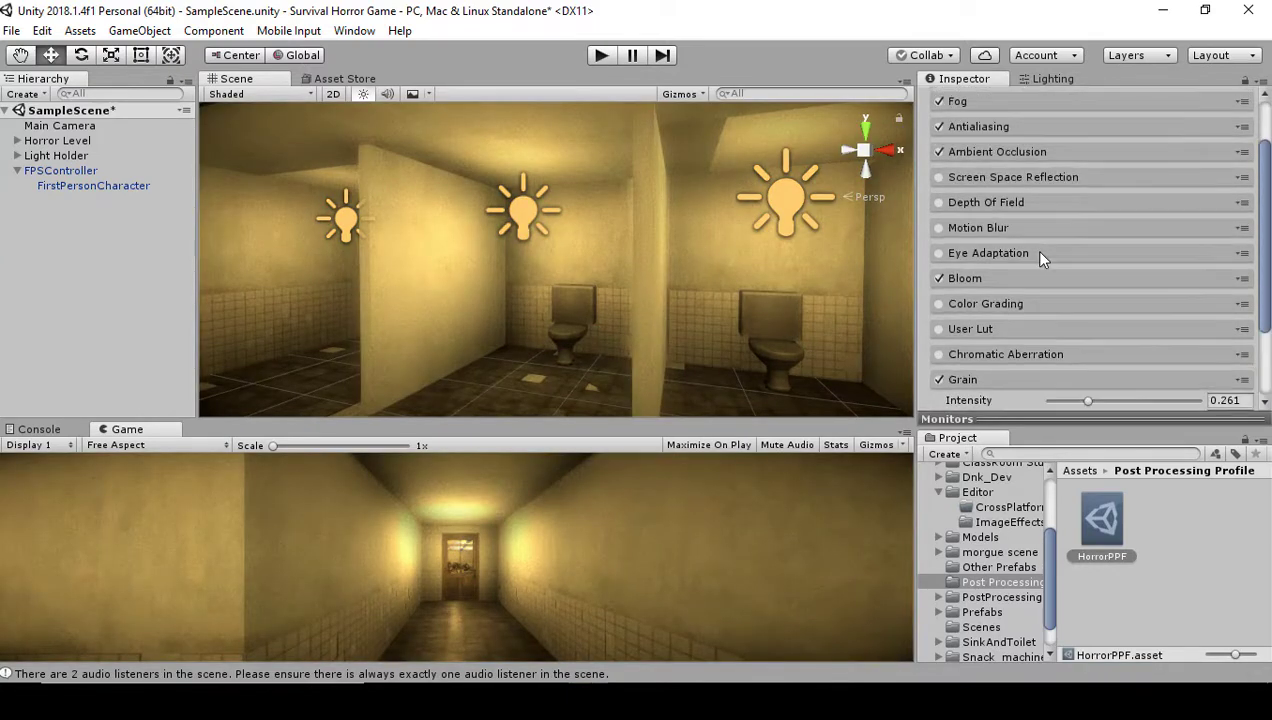
{"action": "scroll", "coordinate": [1040, 258], "scroll_direction": "up", "scroll_amount": 2}
{"action": "scroll", "coordinate": [1040, 258], "scroll_direction": "down", "scroll_amount": 2}
{"action": "left_click_drag", "start_coordinate": [540, 335], "coordinate": [636, 327], "text": "alt"}
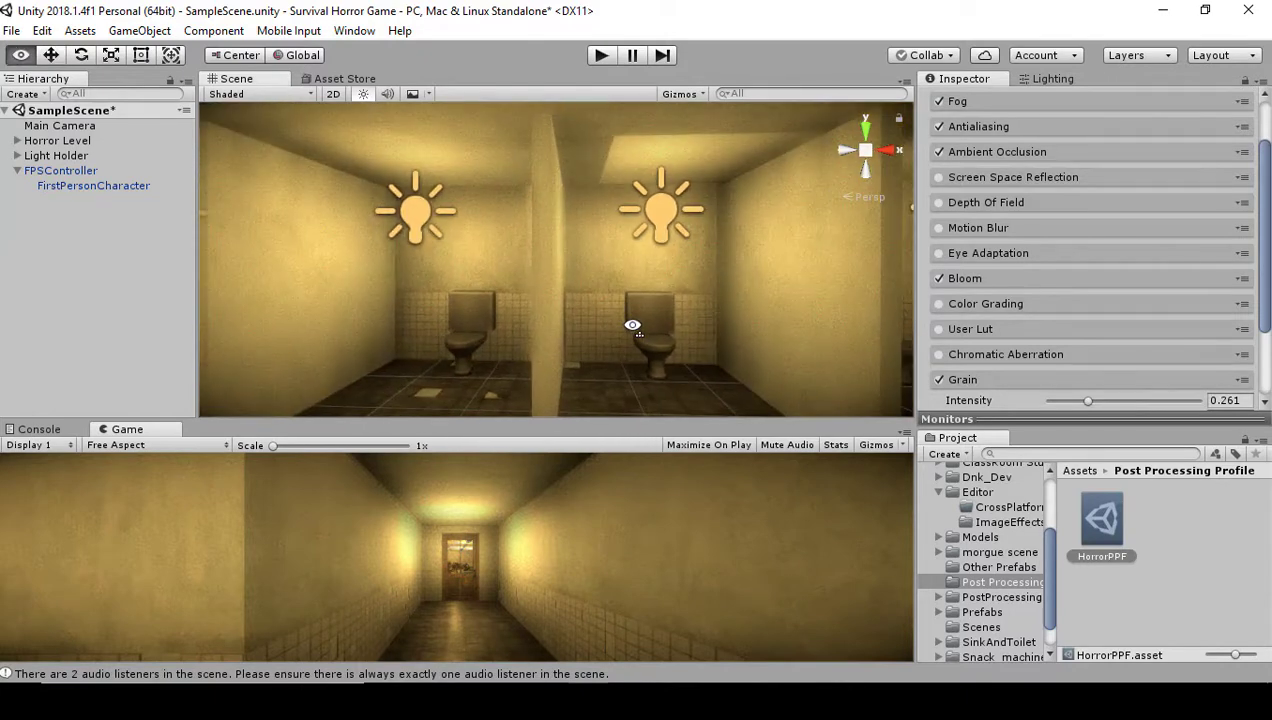
{"action": "scroll", "coordinate": [640, 334], "scroll_direction": "down", "scroll_amount": 2}
{"action": "scroll", "coordinate": [640, 335], "scroll_direction": "down", "scroll_amount": 4}
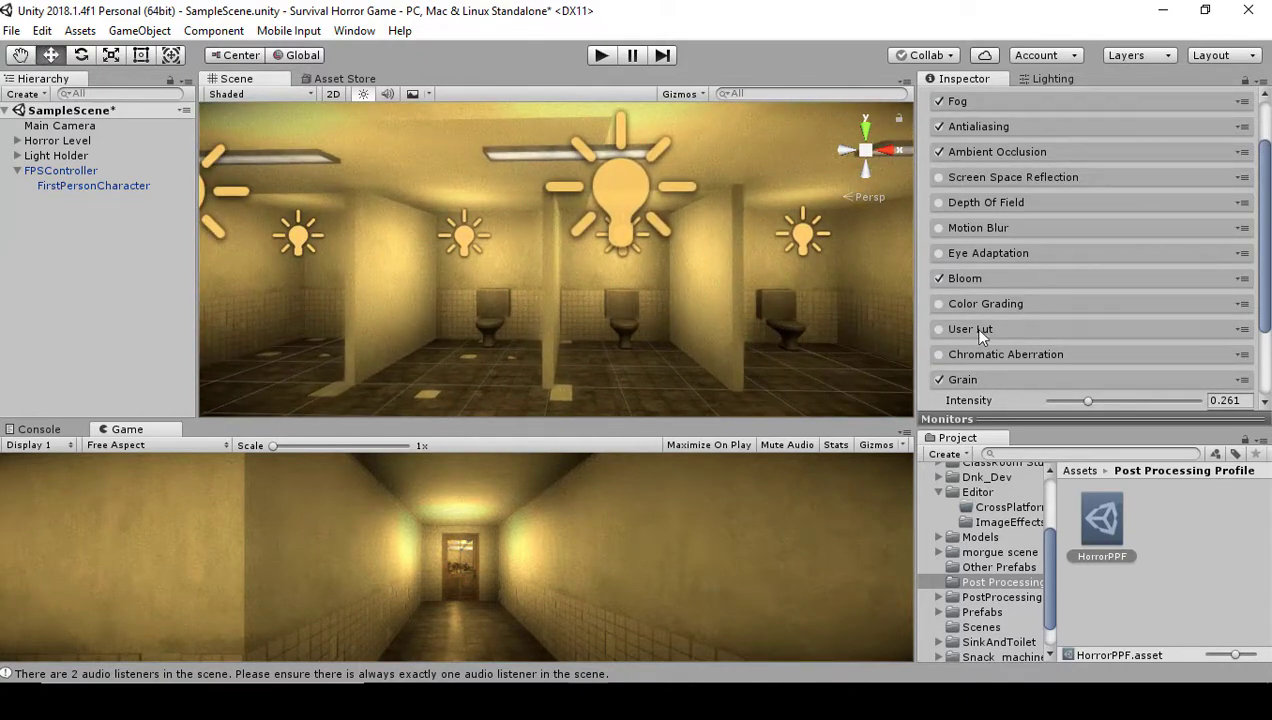
{"action": "left_click", "coordinate": [1024, 304]}
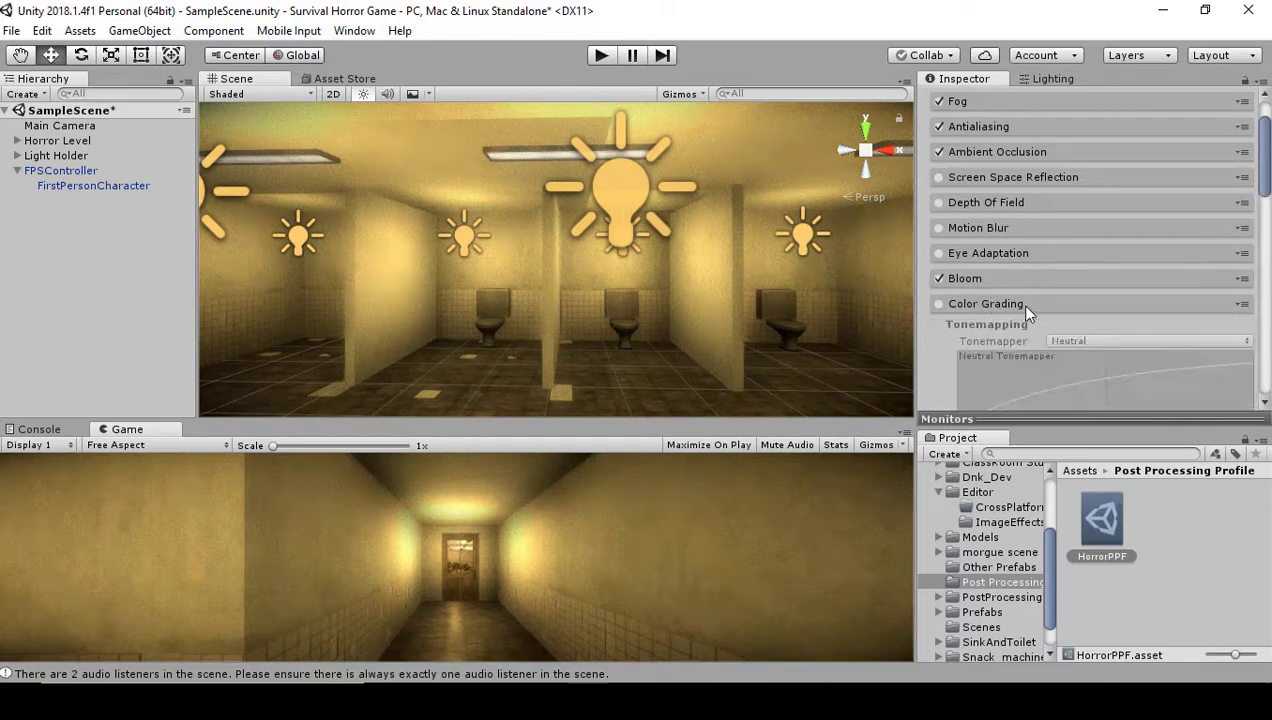
{"action": "left_click", "coordinate": [939, 304]}
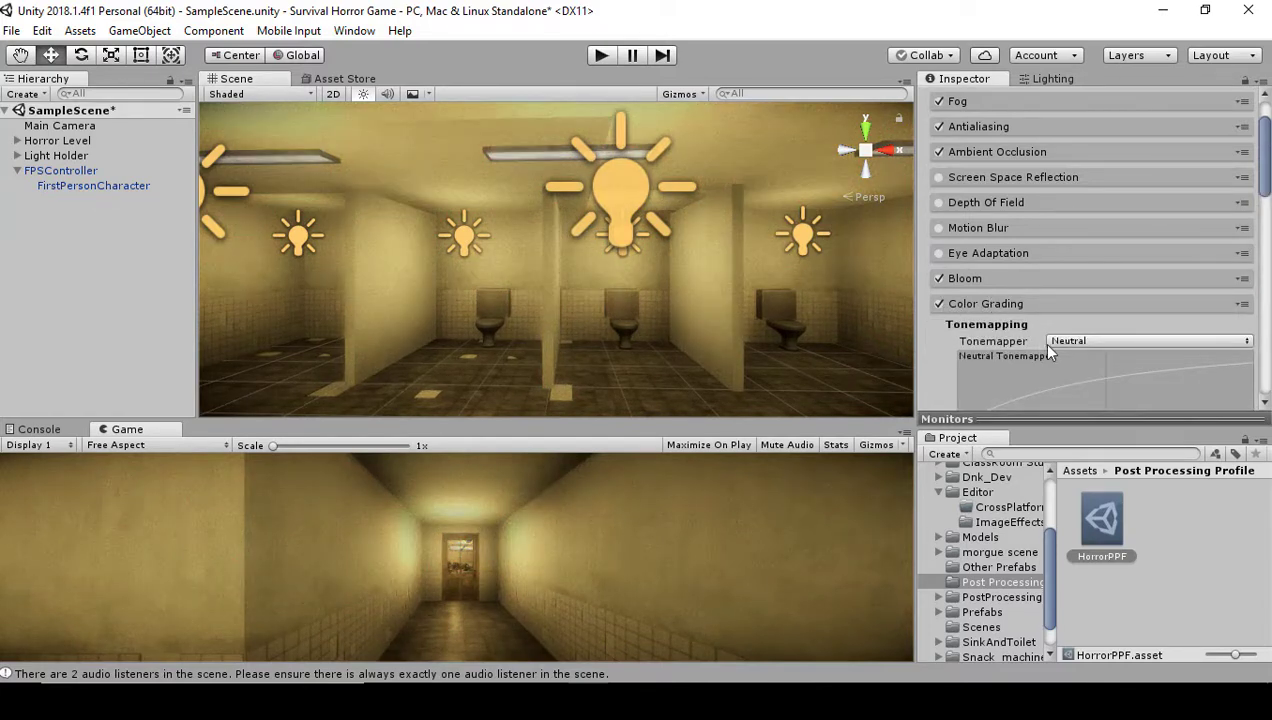
Step: Set the Color Grading tonemapper to Filmic (ACES) and check the look across the toilet room
{"action": "right_click_drag", "start_coordinate": [791, 288], "coordinate": [778, 279]}
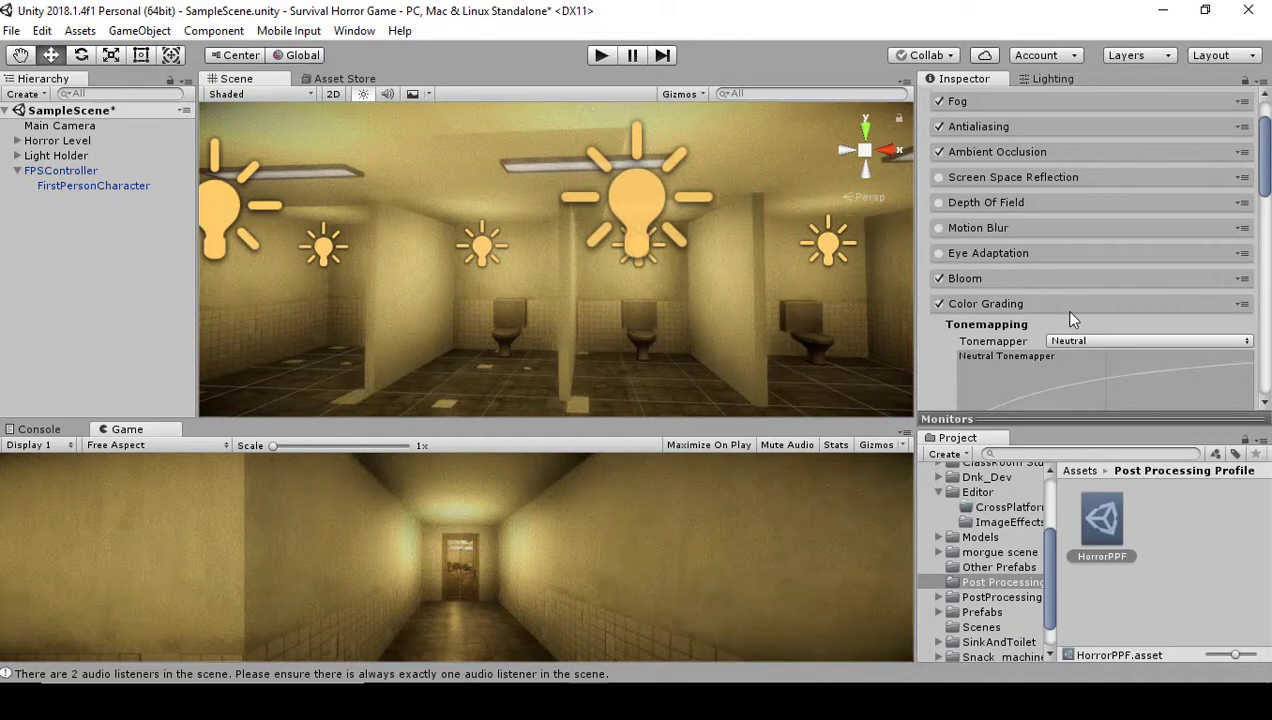
{"action": "scroll", "coordinate": [1070, 318], "scroll_direction": "down", "scroll_amount": 6}
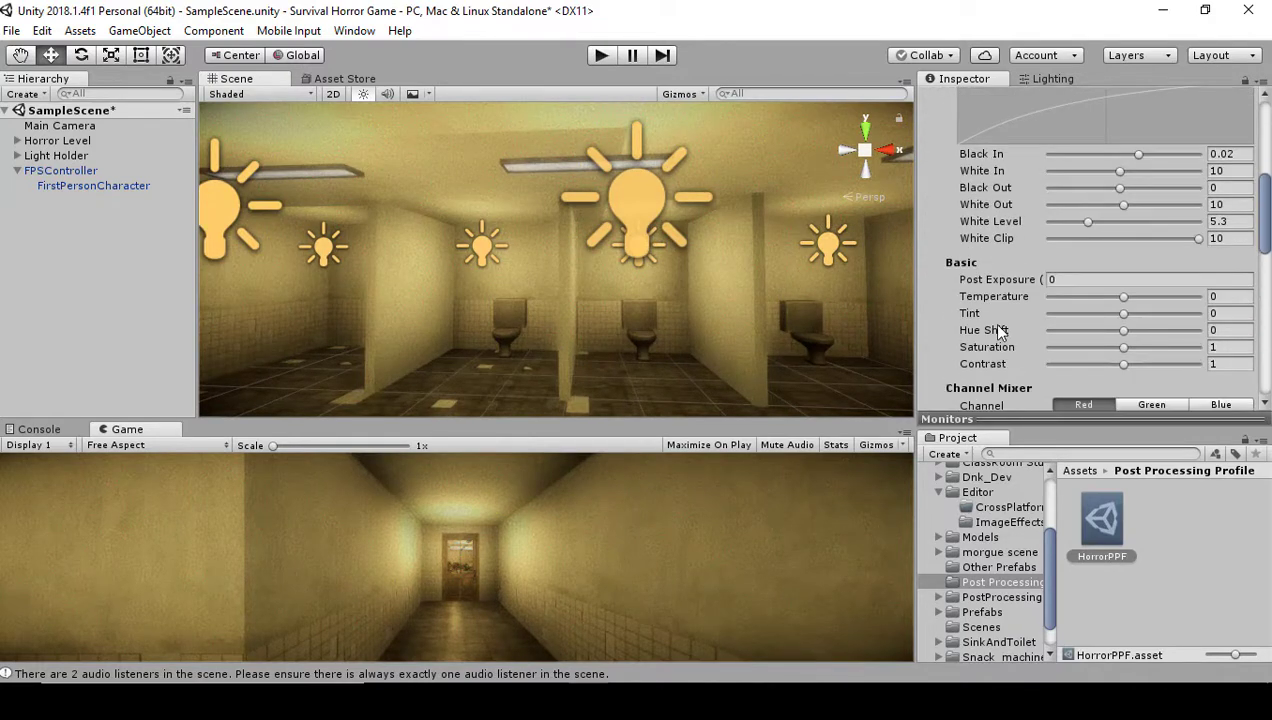
{"action": "scroll", "coordinate": [998, 327], "scroll_direction": "up", "scroll_amount": 3}
{"action": "scroll", "coordinate": [998, 327], "scroll_direction": "down", "scroll_amount": 3}
{"action": "scroll", "coordinate": [998, 327], "scroll_direction": "up", "scroll_amount": 6}
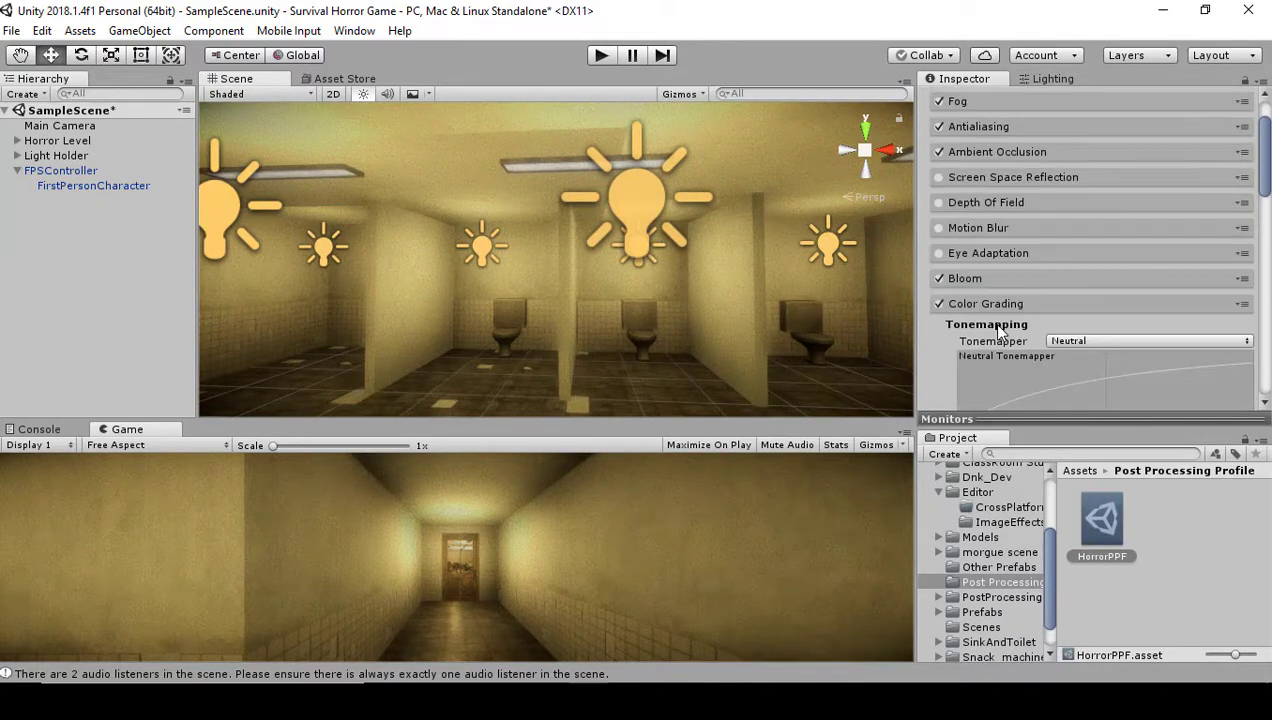
{"action": "scroll", "coordinate": [998, 330], "scroll_direction": "down", "scroll_amount": 1}
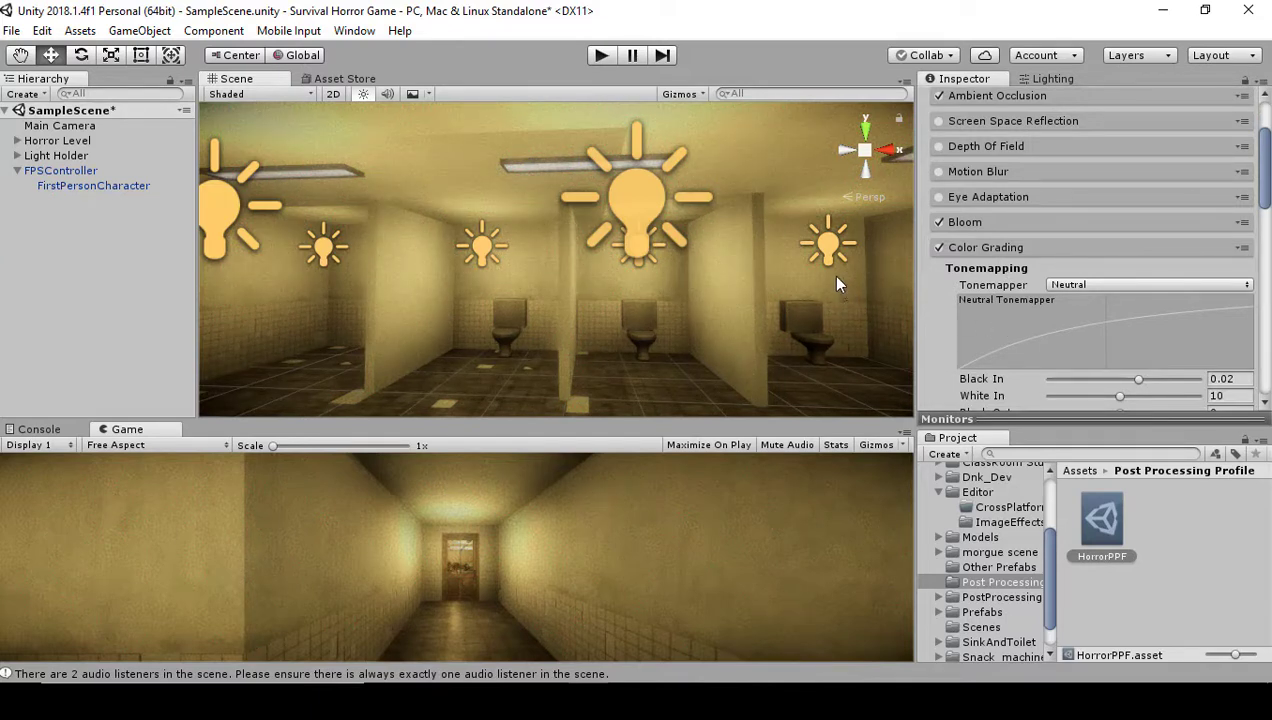
{"action": "right_click_drag", "start_coordinate": [838, 285], "coordinate": [915, 297]}
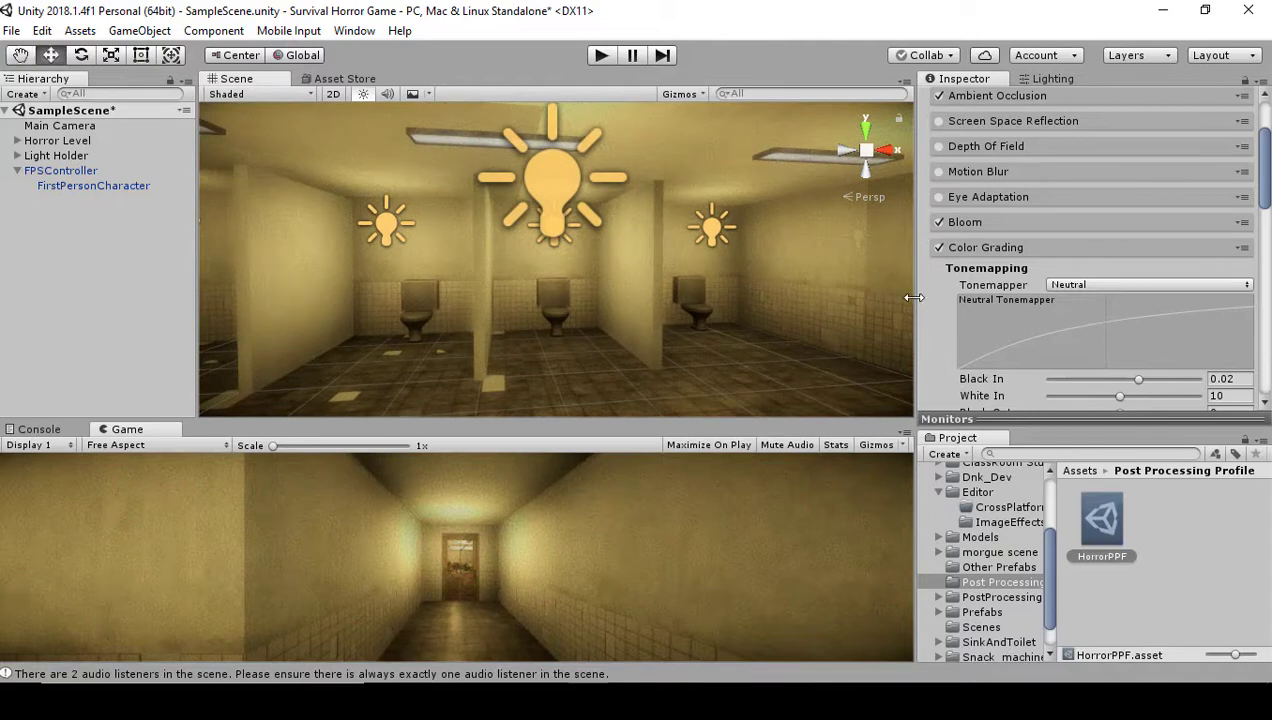
{"action": "left_click", "coordinate": [1072, 283]}
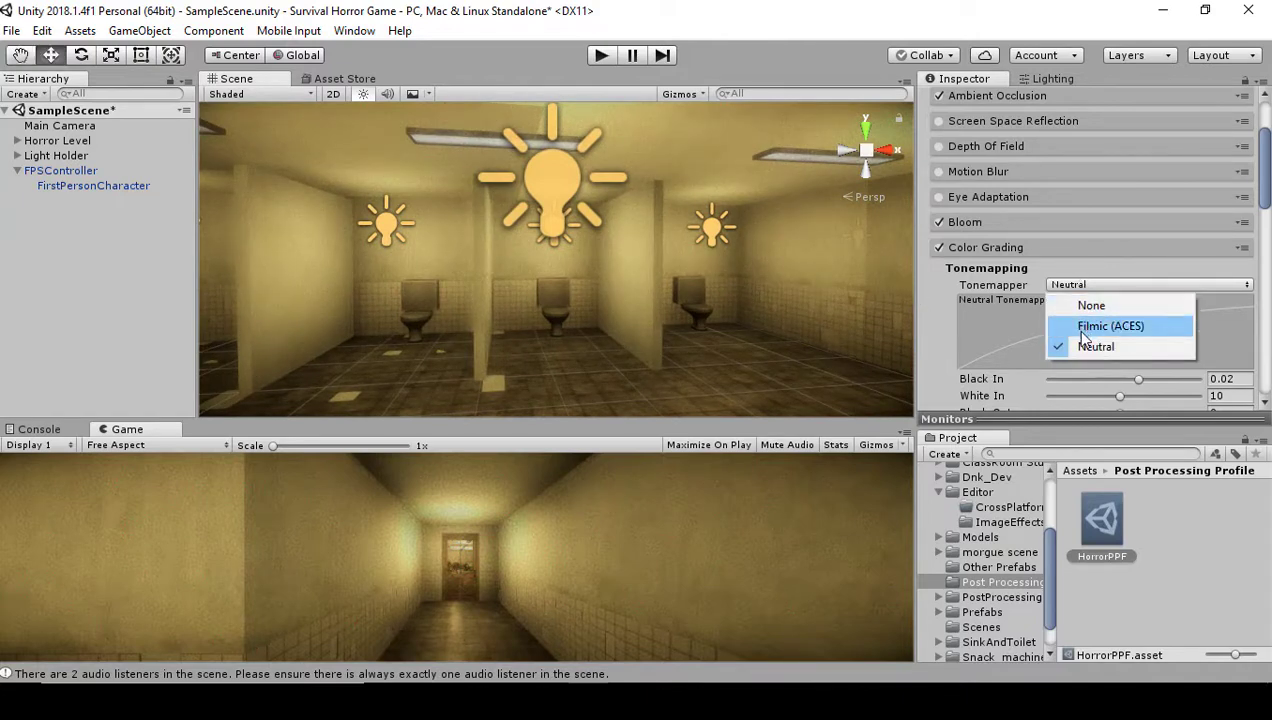
{"action": "left_click", "coordinate": [1100, 326]}
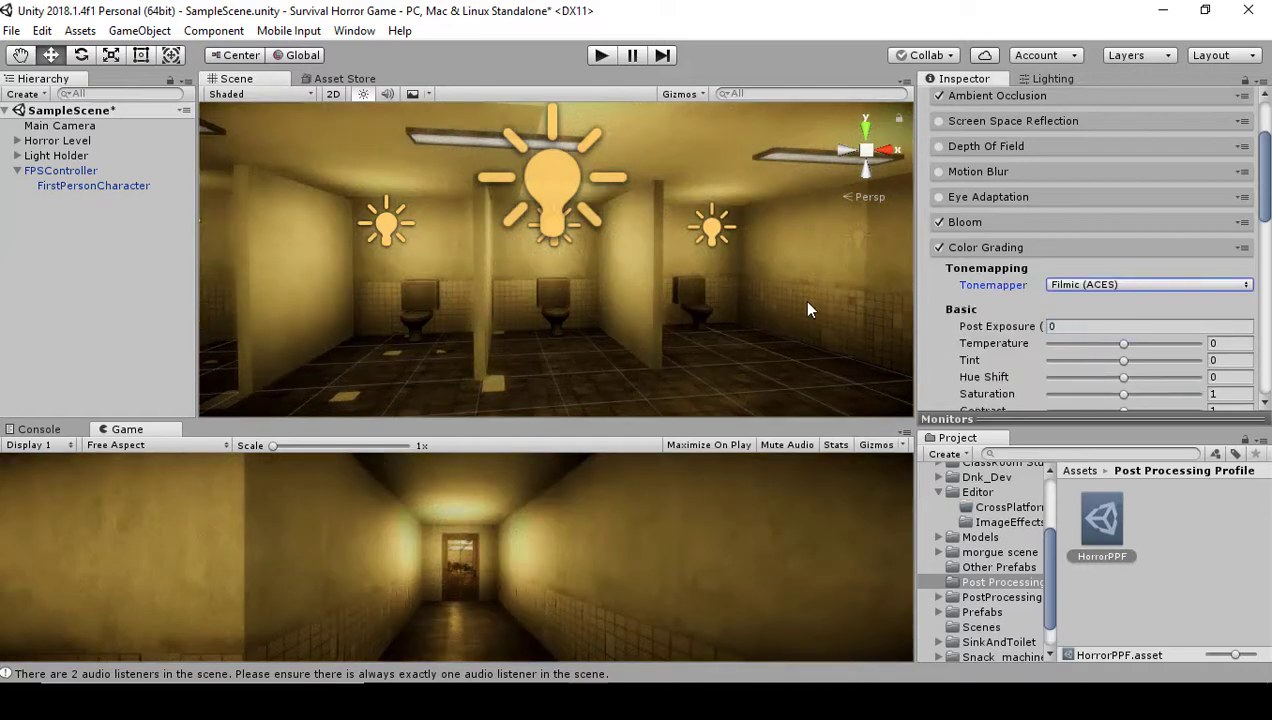
{"action": "right_click_drag", "start_coordinate": [802, 299], "coordinate": [665, 363]}
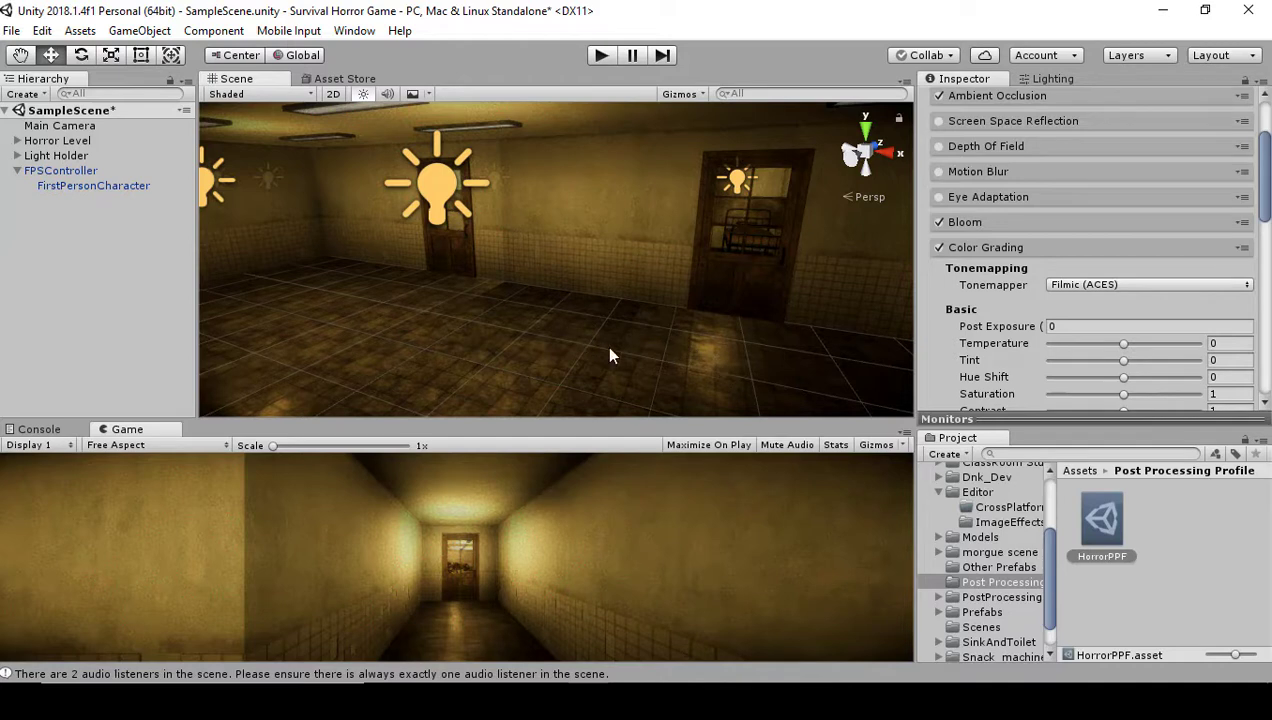
Step: Hide the grid in the Scene view
{"action": "mouse_move", "coordinate": [697, 132]}
{"action": "right_mouse_down"}
{"action": "mouse_move", "coordinate": [653, 290]}
{"action": "mouse_move", "coordinate": [738, 312]}
{"action": "mouse_move", "coordinate": [684, 321]}
{"action": "mouse_move", "coordinate": [679, 301]}
{"action": "mouse_move", "coordinate": [707, 270]}
{"action": "mouse_move", "coordinate": [697, 128]}
{"action": "right_mouse_up"}
{"action": "left_click", "coordinate": [684, 94]}
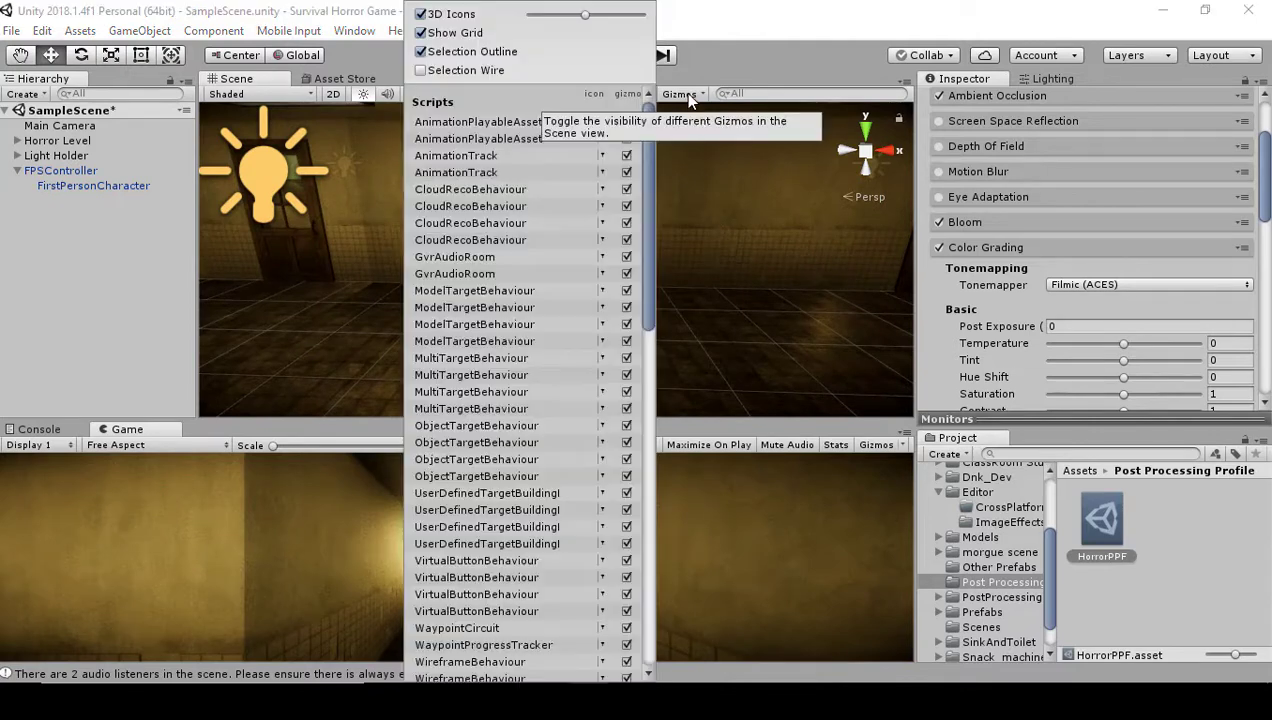
{"action": "left_click", "coordinate": [421, 34]}
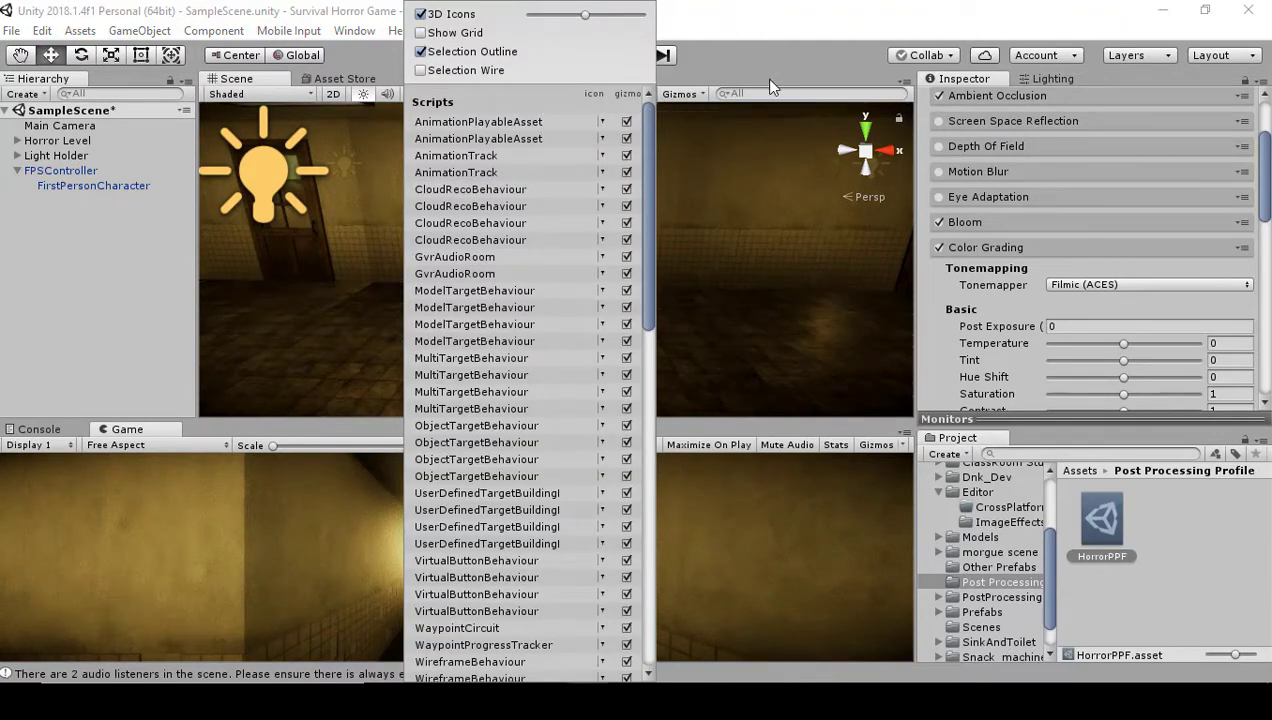
{"action": "left_click", "coordinate": [730, 57]}
Step: Try a Color Grading Saturation of 0.6 and judge the effect on the toilet stalls
{"action": "right_click_drag", "start_coordinate": [700, 292], "coordinate": [436, 194]}
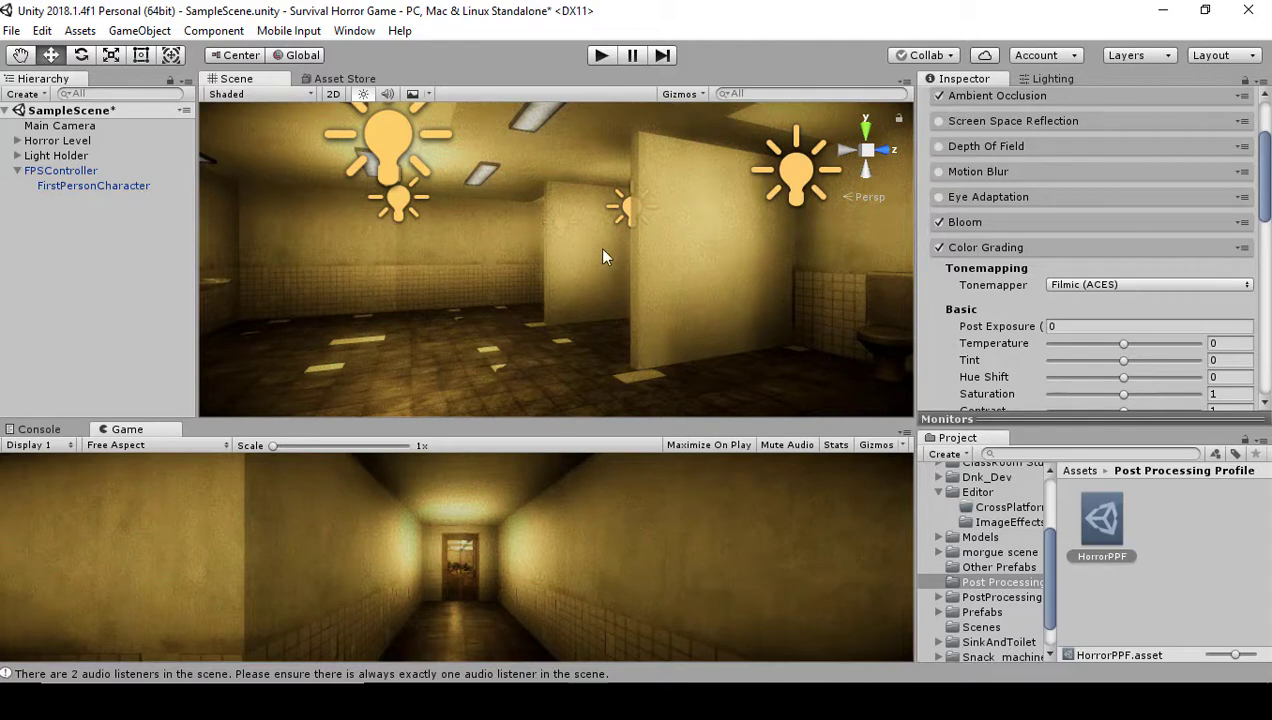
{"action": "right_click_drag", "start_coordinate": [598, 246], "coordinate": [720, 252]}
{"action": "scroll", "coordinate": [1090, 265], "scroll_direction": "down", "scroll_amount": 3}
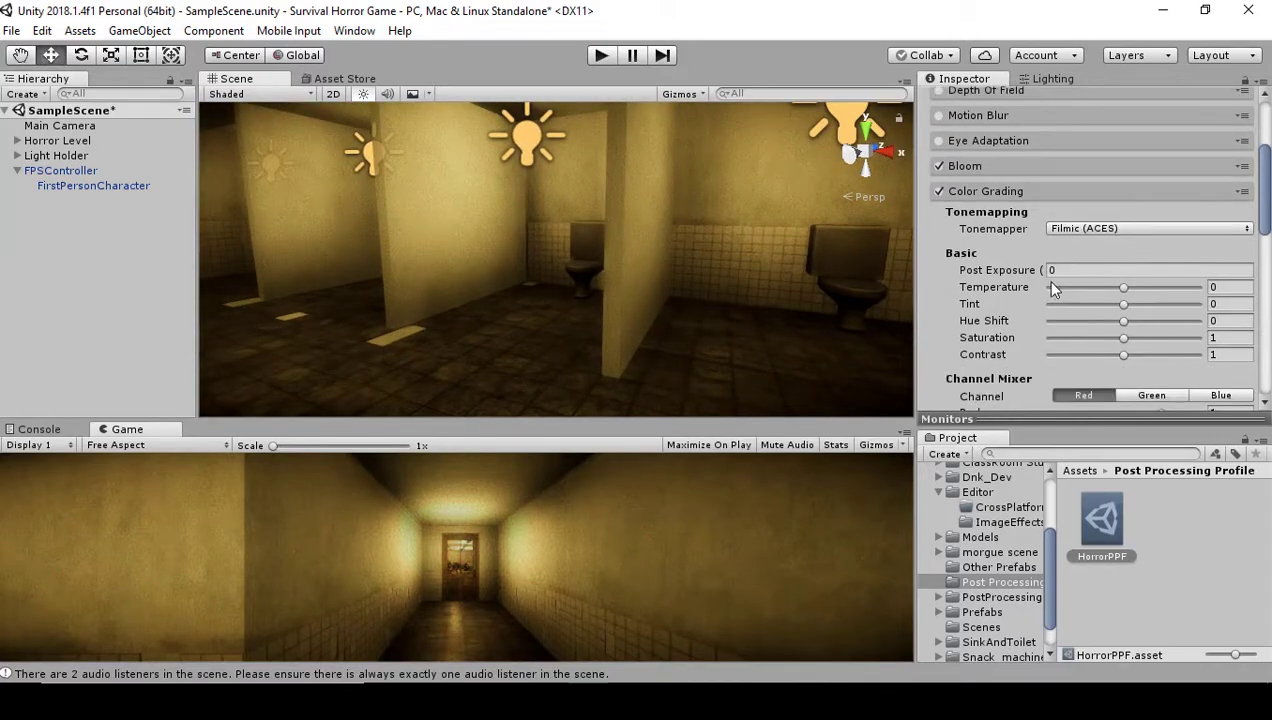
{"action": "right_click_drag", "start_coordinate": [653, 300], "coordinate": [746, 261]}
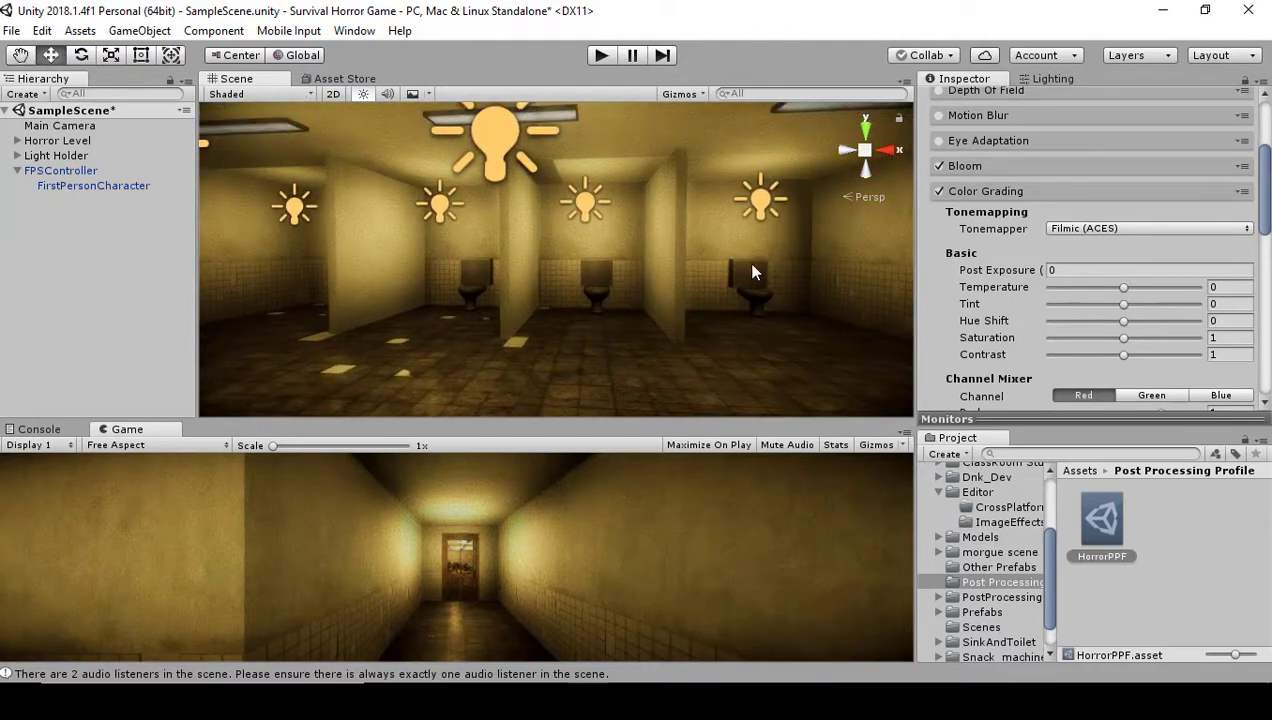
{"action": "scroll", "coordinate": [1040, 318], "scroll_direction": "down", "scroll_amount": 3}
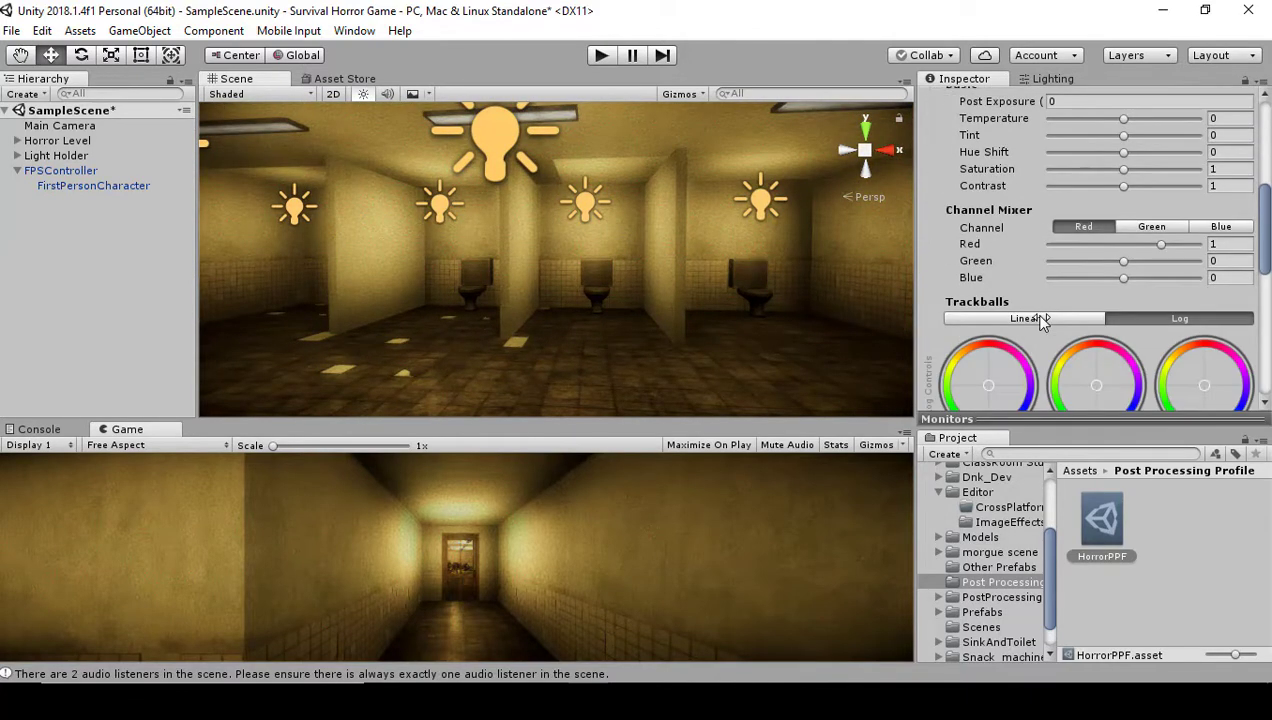
{"action": "scroll", "coordinate": [1040, 318], "scroll_direction": "up", "scroll_amount": 2}
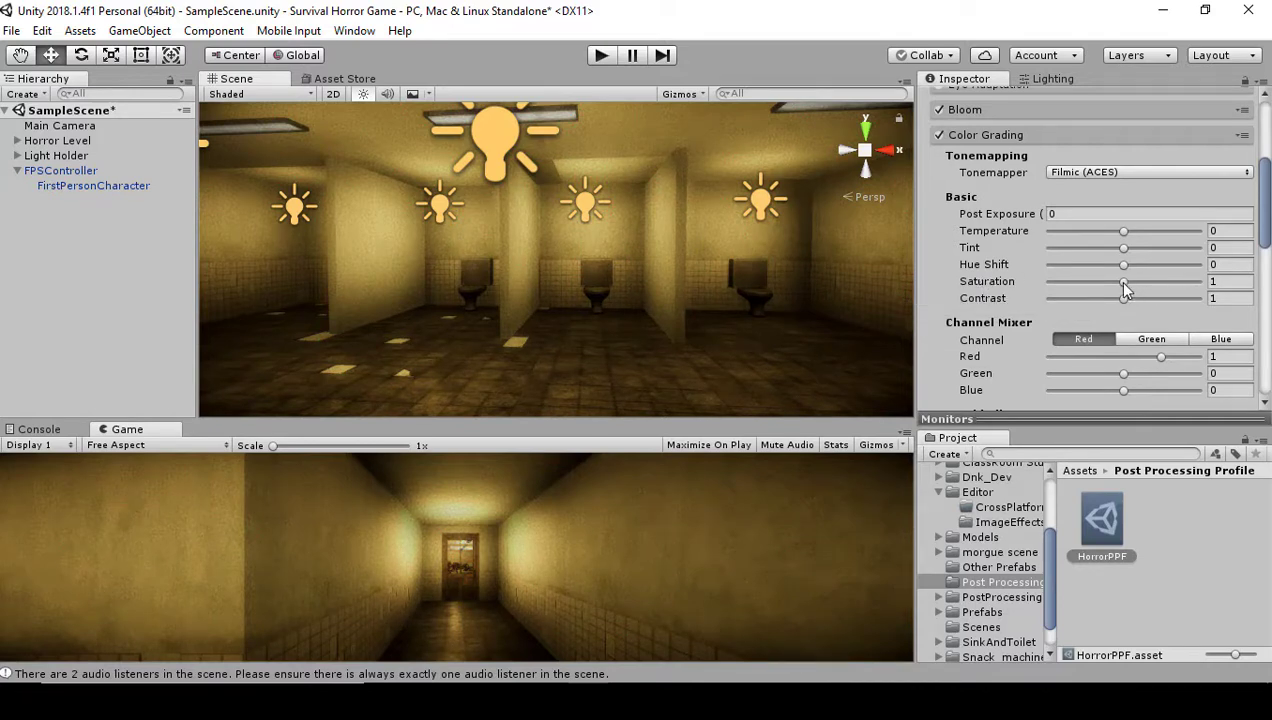
{"action": "left_click_drag", "start_coordinate": [1122, 284], "coordinate": [1094, 287]}
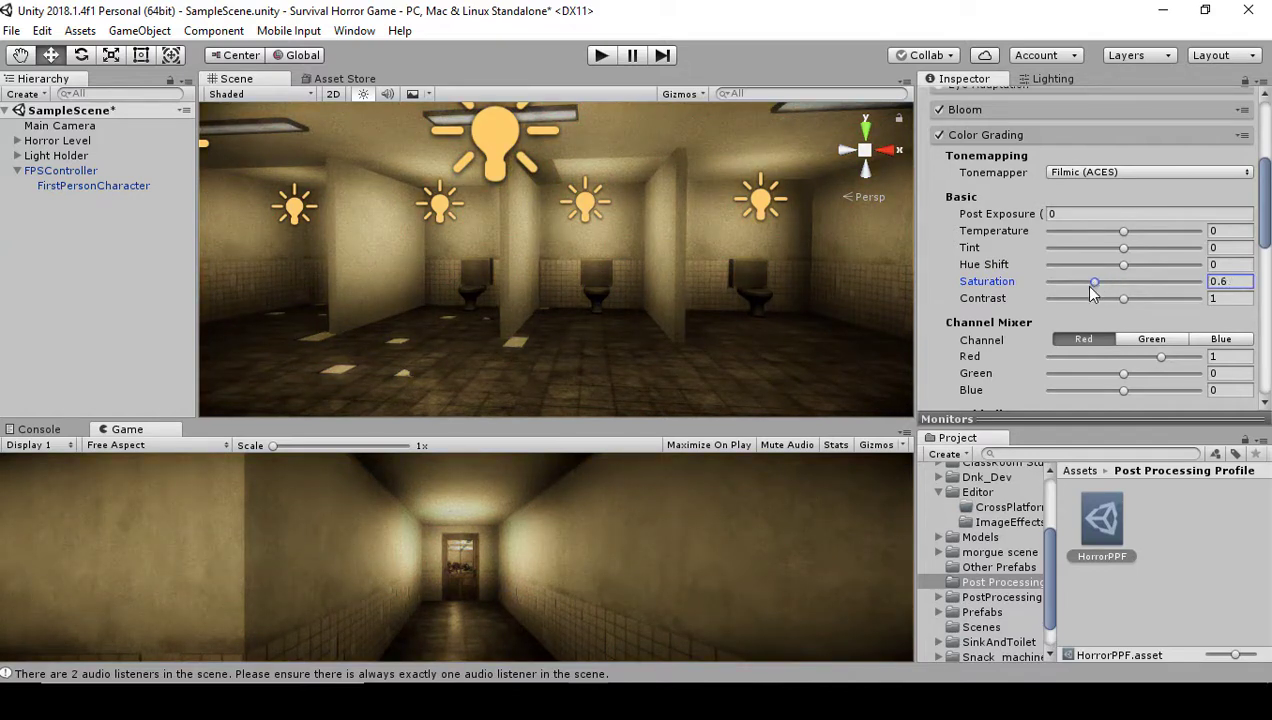
{"action": "right_click_drag", "start_coordinate": [830, 300], "coordinate": [1131, 290]}
Step: Set the Color Grading Saturation to 1.18 and the Contrast to 1.53, checking the toilet room
{"action": "left_click_drag", "start_coordinate": [1090, 285], "coordinate": [1137, 287]}
{"action": "right_click_drag", "start_coordinate": [879, 270], "coordinate": [820, 285]}
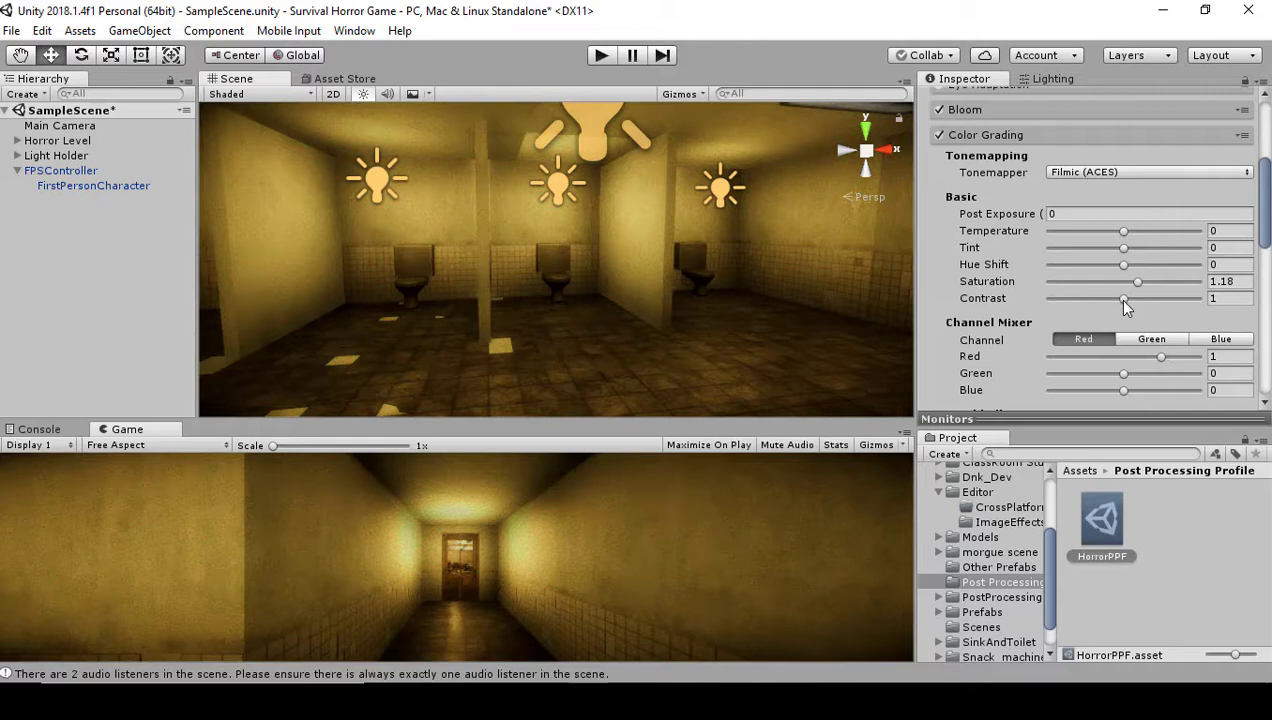
{"action": "left_click_drag", "start_coordinate": [1116, 298], "coordinate": [1165, 308]}
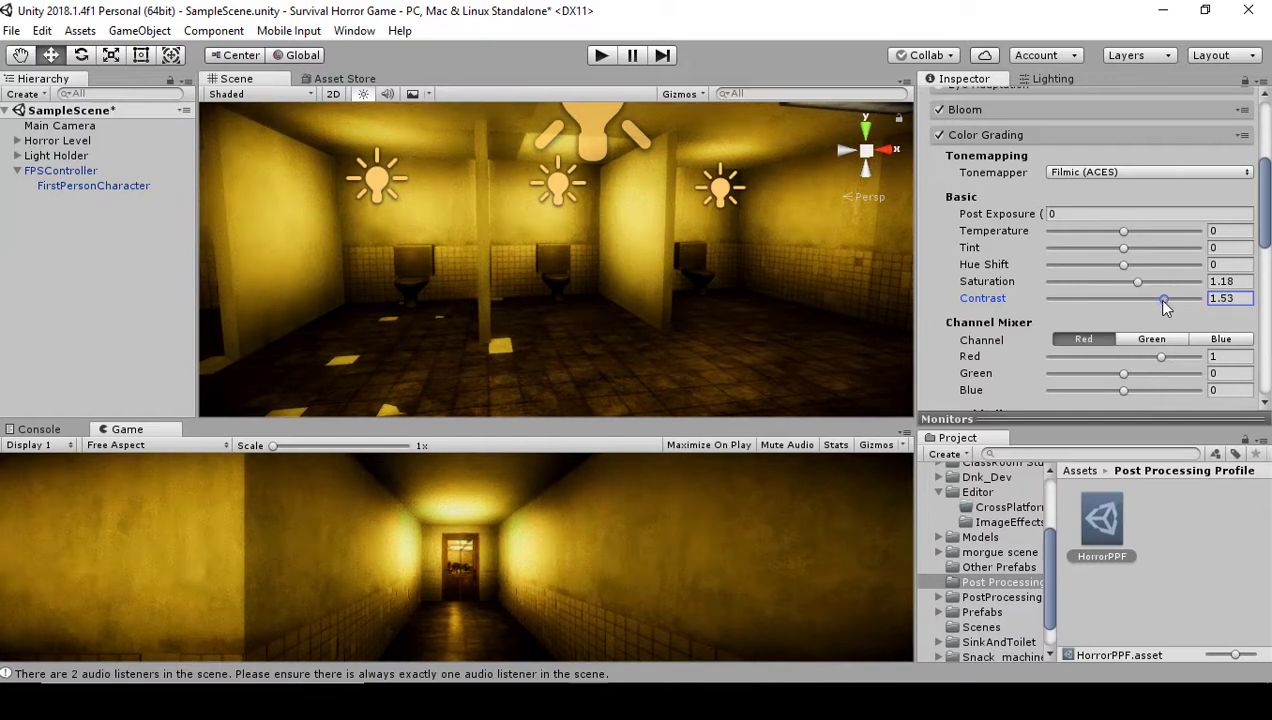
{"action": "right_click_drag", "start_coordinate": [771, 311], "coordinate": [790, 330]}
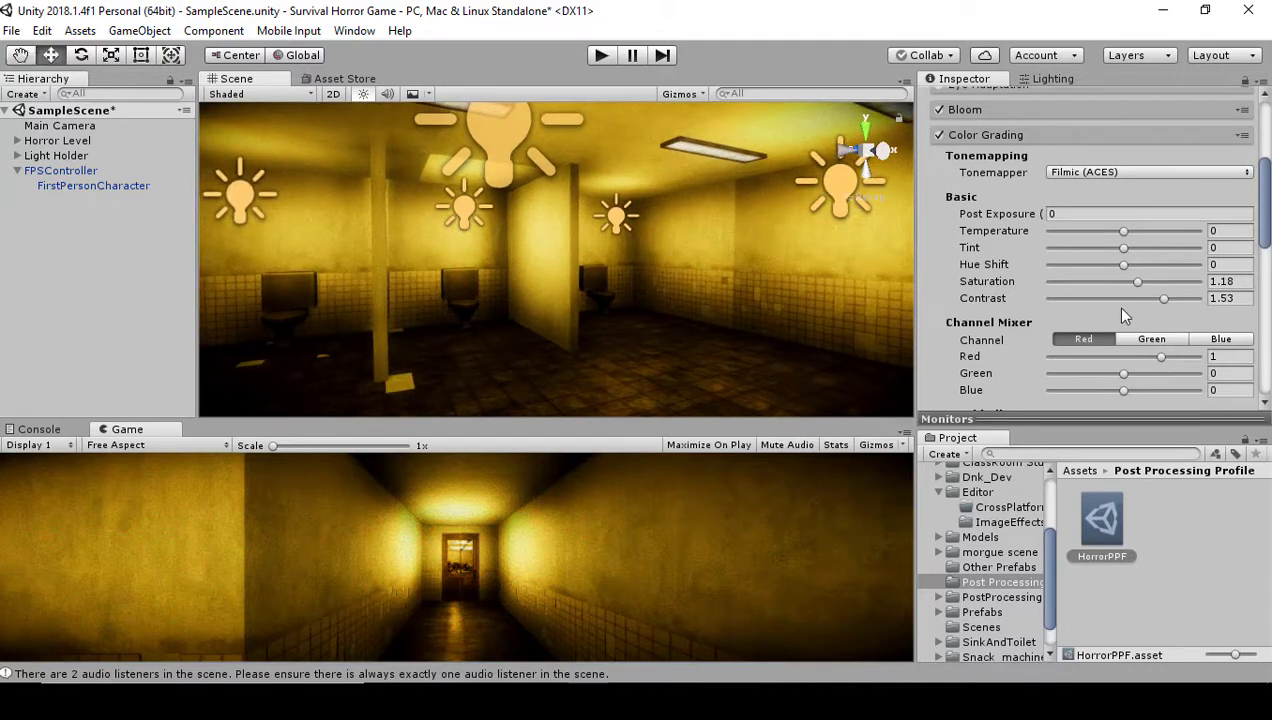
Step: Try Color Grading Temperature values of -19 and 43 and compare them on the toilet stalls
{"action": "left_click", "coordinate": [1122, 233]}
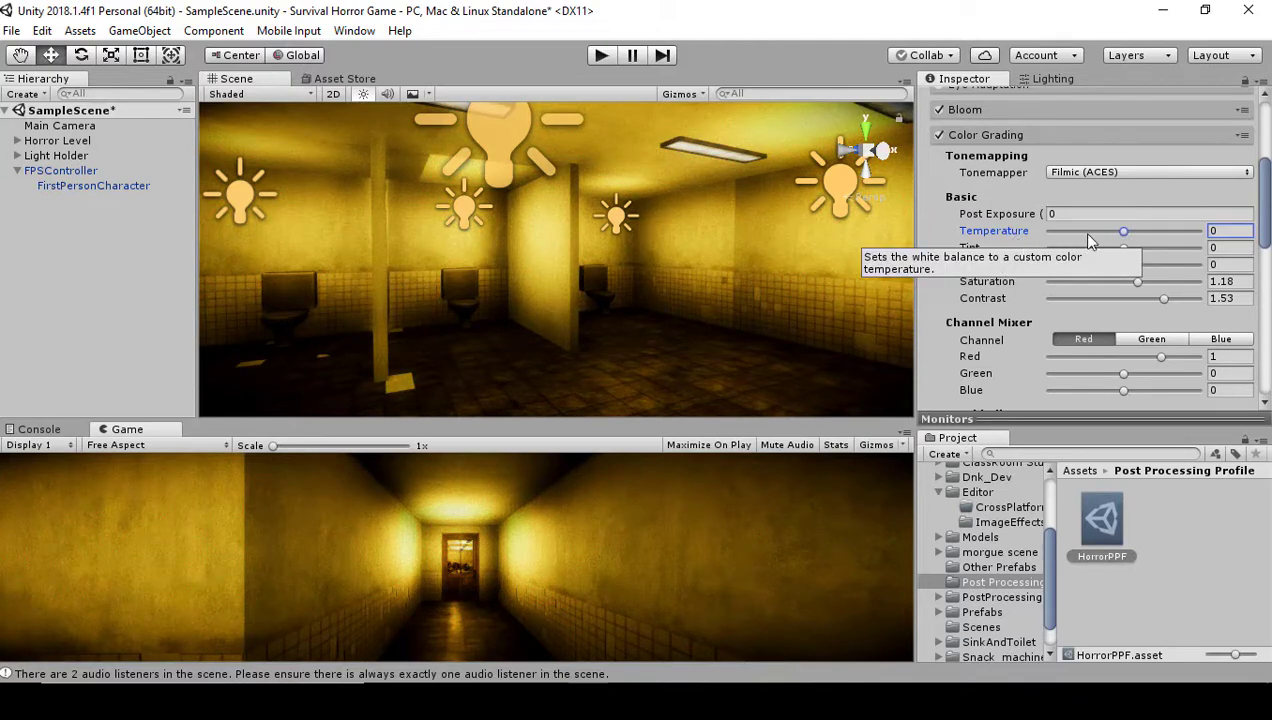
{"action": "left_click_drag", "start_coordinate": [1124, 233], "coordinate": [1112, 236]}
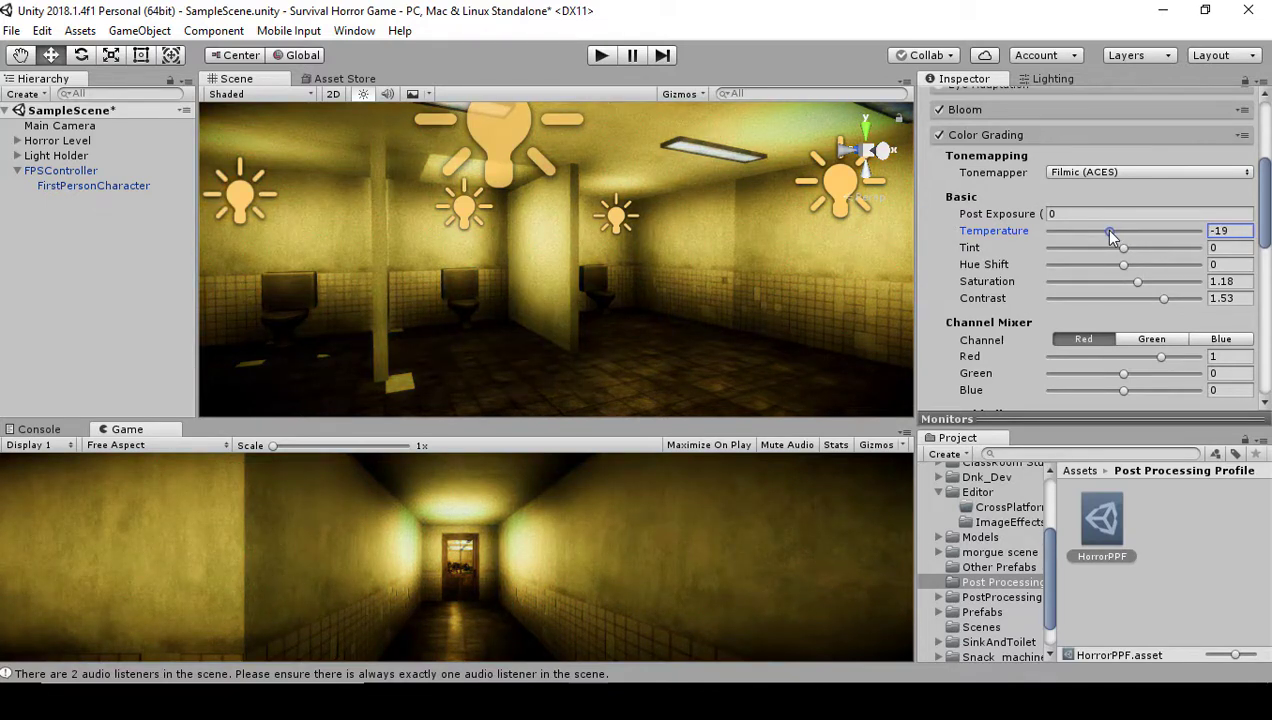
{"action": "right_click_drag", "start_coordinate": [622, 314], "coordinate": [520, 320]}
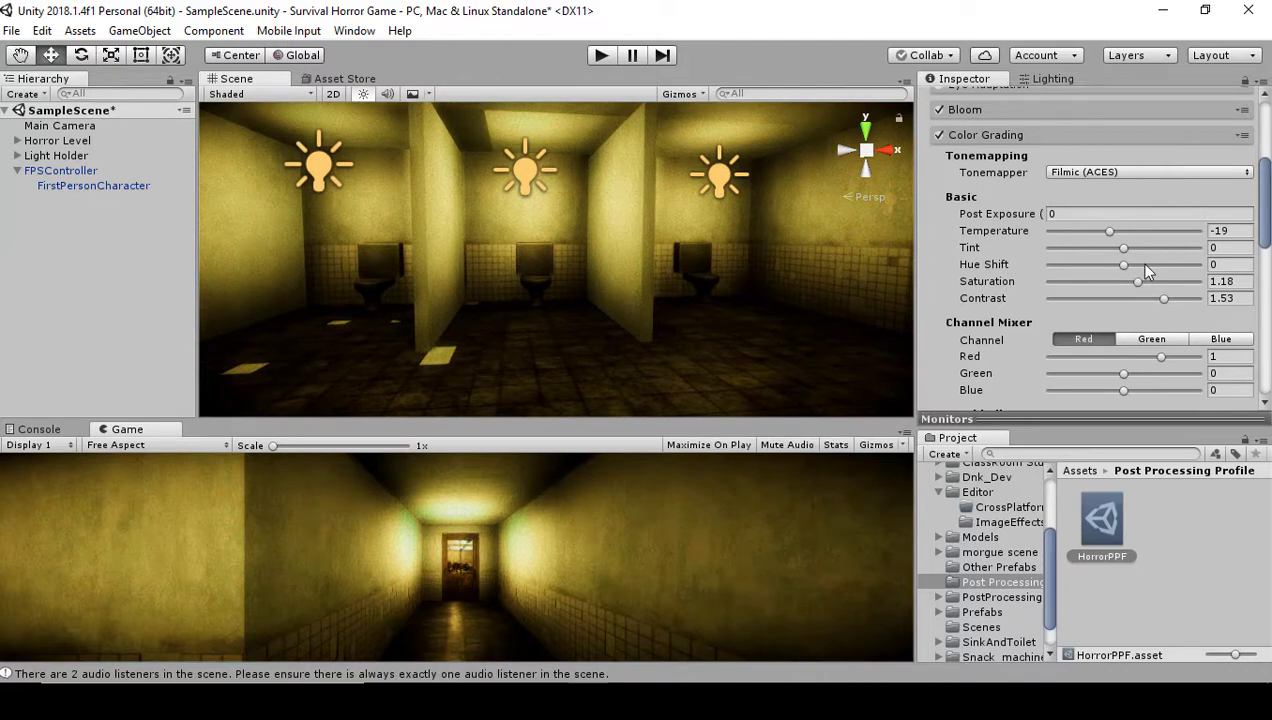
{"action": "left_click_drag", "start_coordinate": [1107, 229], "coordinate": [1157, 231]}
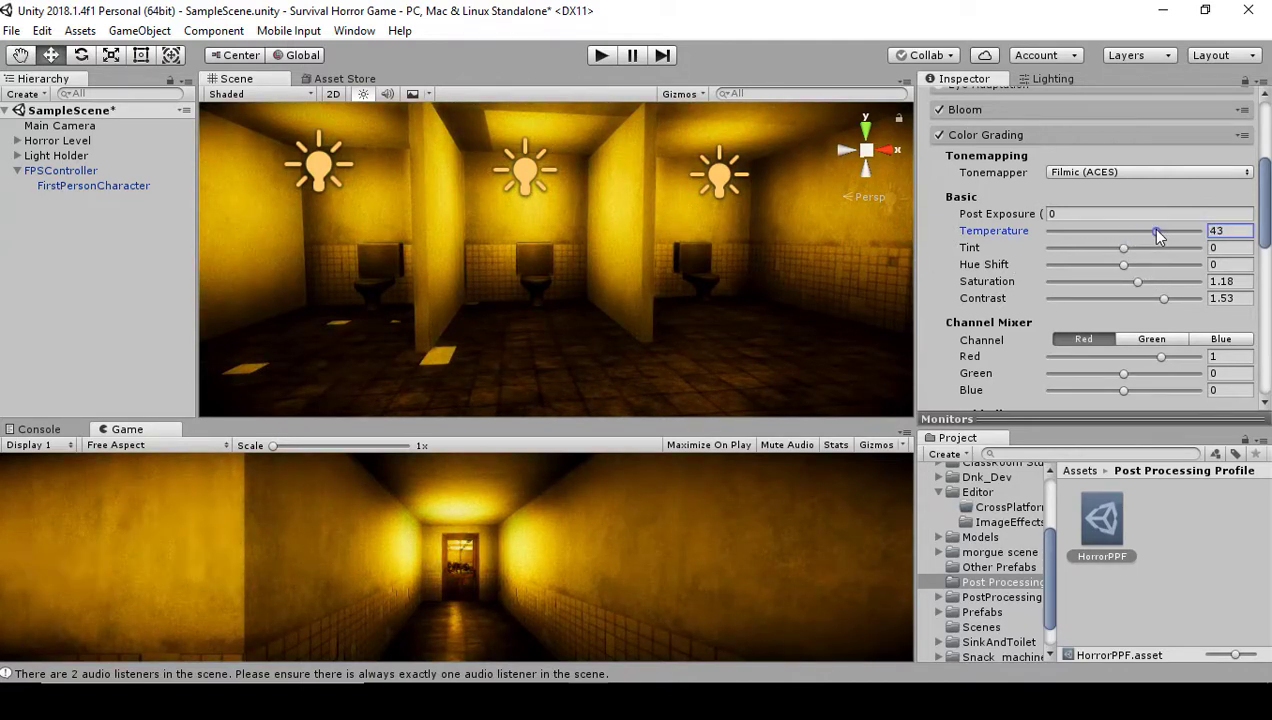
{"action": "right_click_drag", "start_coordinate": [890, 237], "coordinate": [670, 260]}
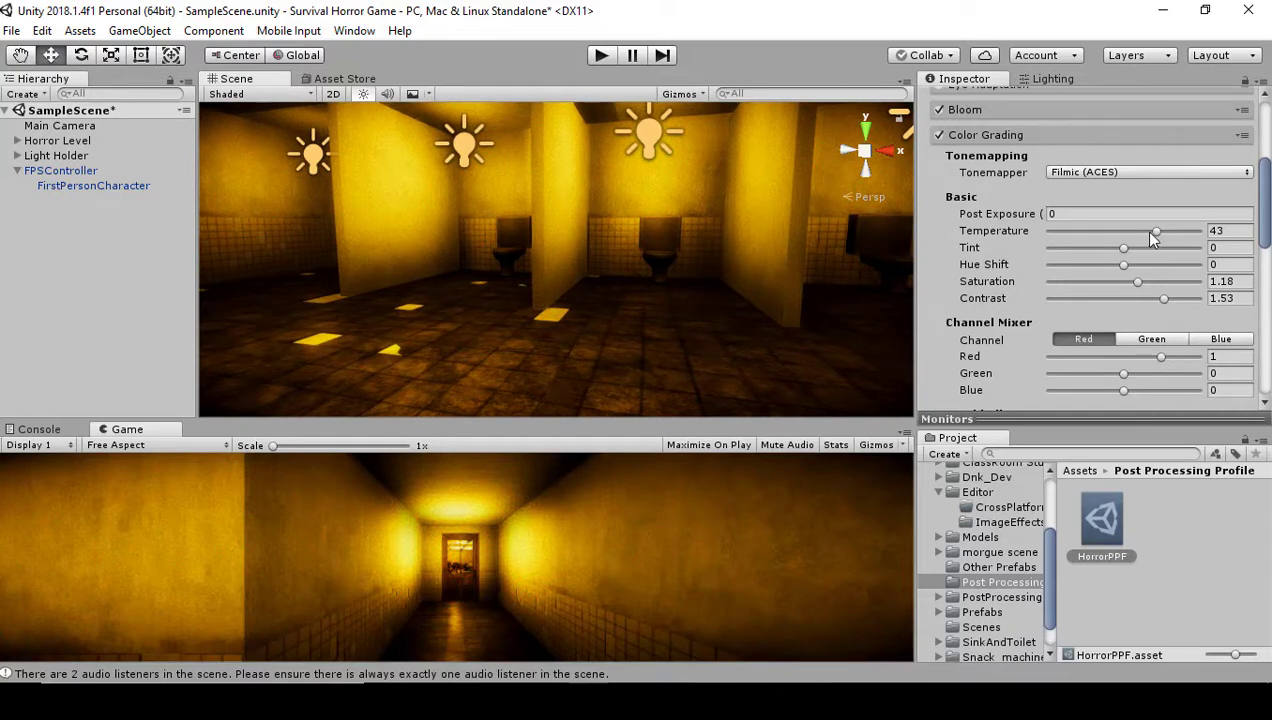
Step: Set the Color Grading Temperature to -28 and raise the Post Exposure in small stages through 0.39 and 0.49
{"action": "left_click_drag", "start_coordinate": [1155, 233], "coordinate": [1103, 233]}
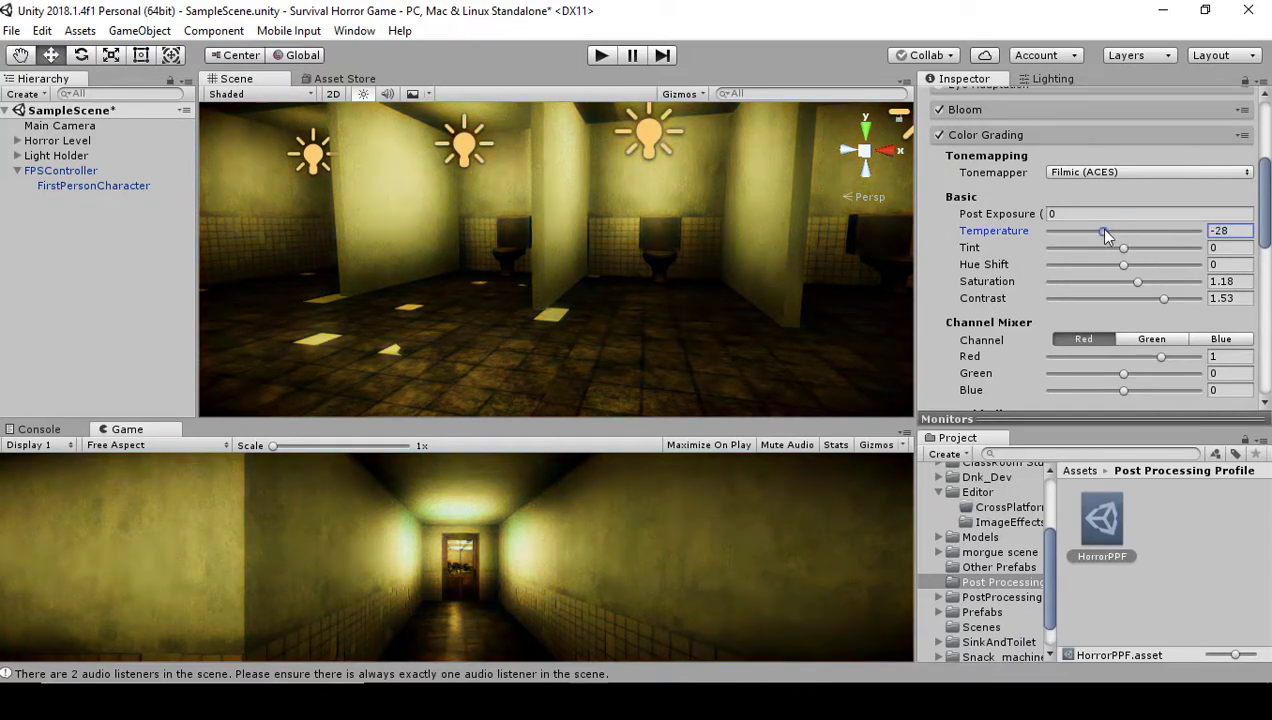
{"action": "left_click", "coordinate": [1047, 214]}
{"action": "type", "text": "0.39"}
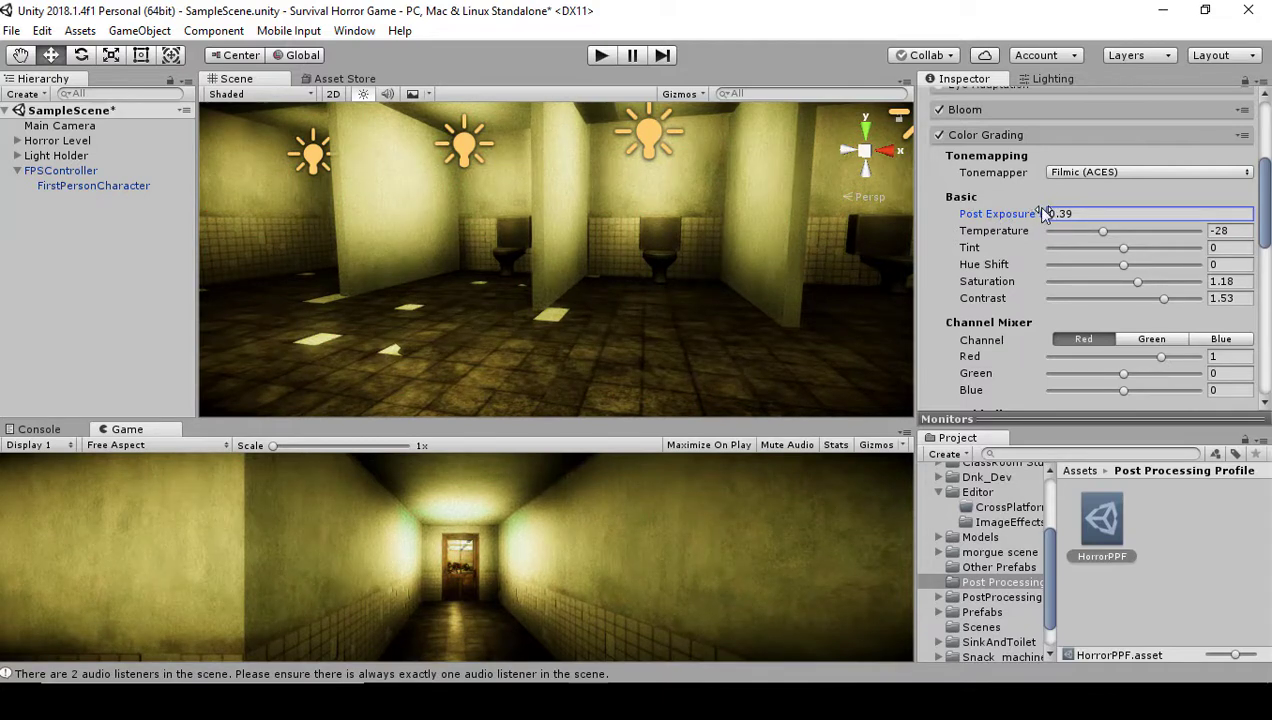
{"action": "right_click_drag", "start_coordinate": [700, 200], "coordinate": [740, 262]}
{"action": "left_click", "coordinate": [1036, 217]}
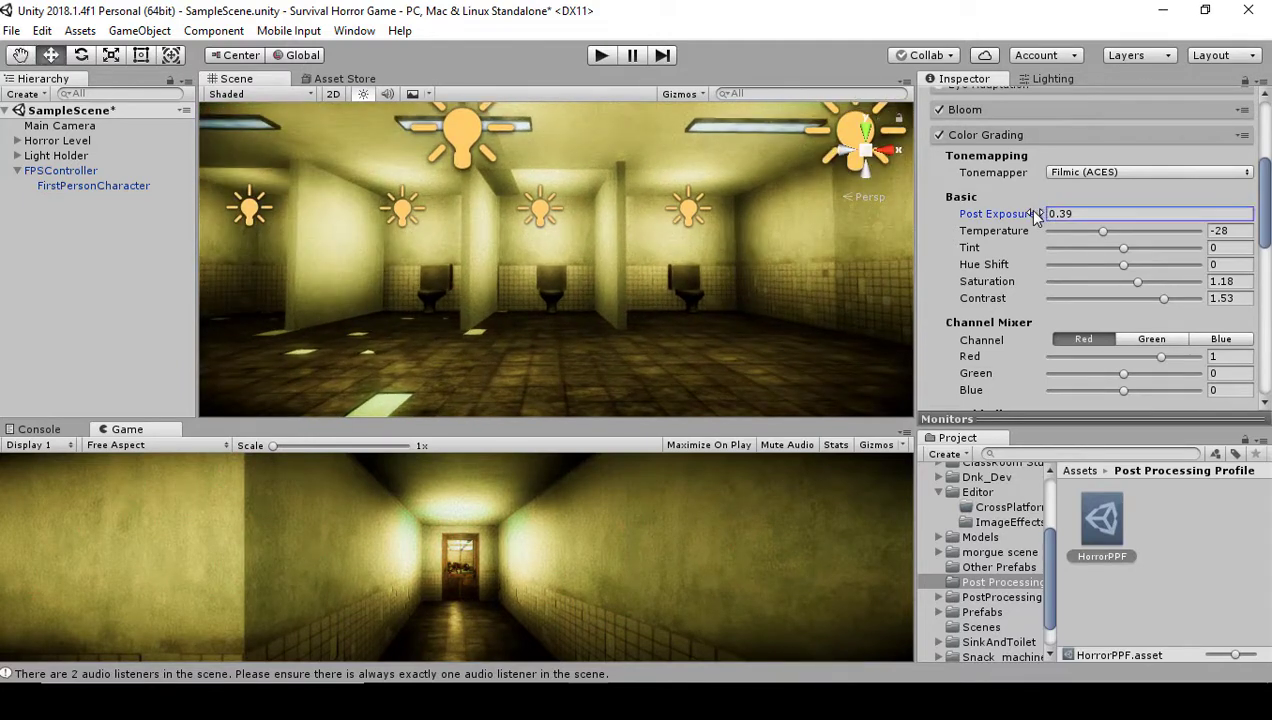
{"action": "mouse_move", "coordinate": [1036, 217]}
{"action": "left_mouse_down"}
{"action": "mouse_move", "coordinate": [1024, 217]}
{"action": "mouse_move", "coordinate": [1042, 217]}
{"action": "left_mouse_up"}
{"action": "right_click_drag", "start_coordinate": [640, 240], "coordinate": [672, 282]}
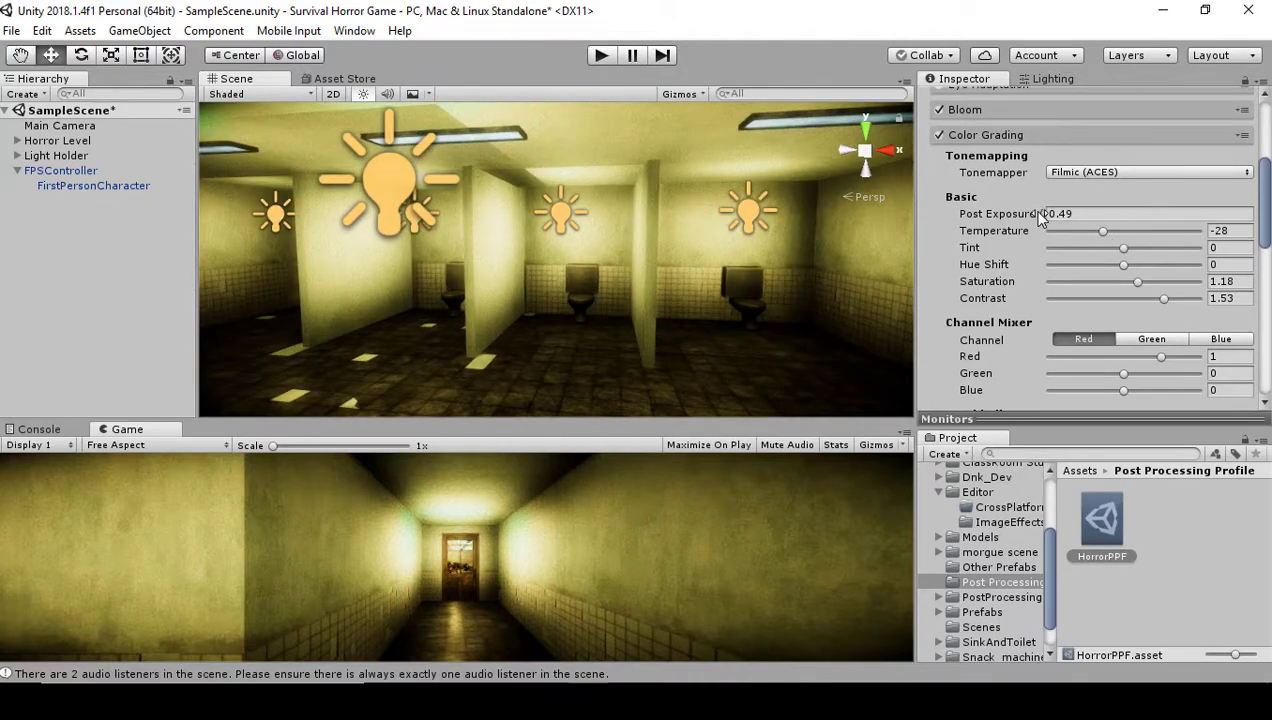
{"action": "mouse_move", "coordinate": [1040, 218]}
{"action": "left_mouse_down"}
{"action": "mouse_move", "coordinate": [1058, 218]}
{"action": "mouse_move", "coordinate": [970, 218]}
{"action": "mouse_move", "coordinate": [1052, 213]}
{"action": "left_mouse_up"}
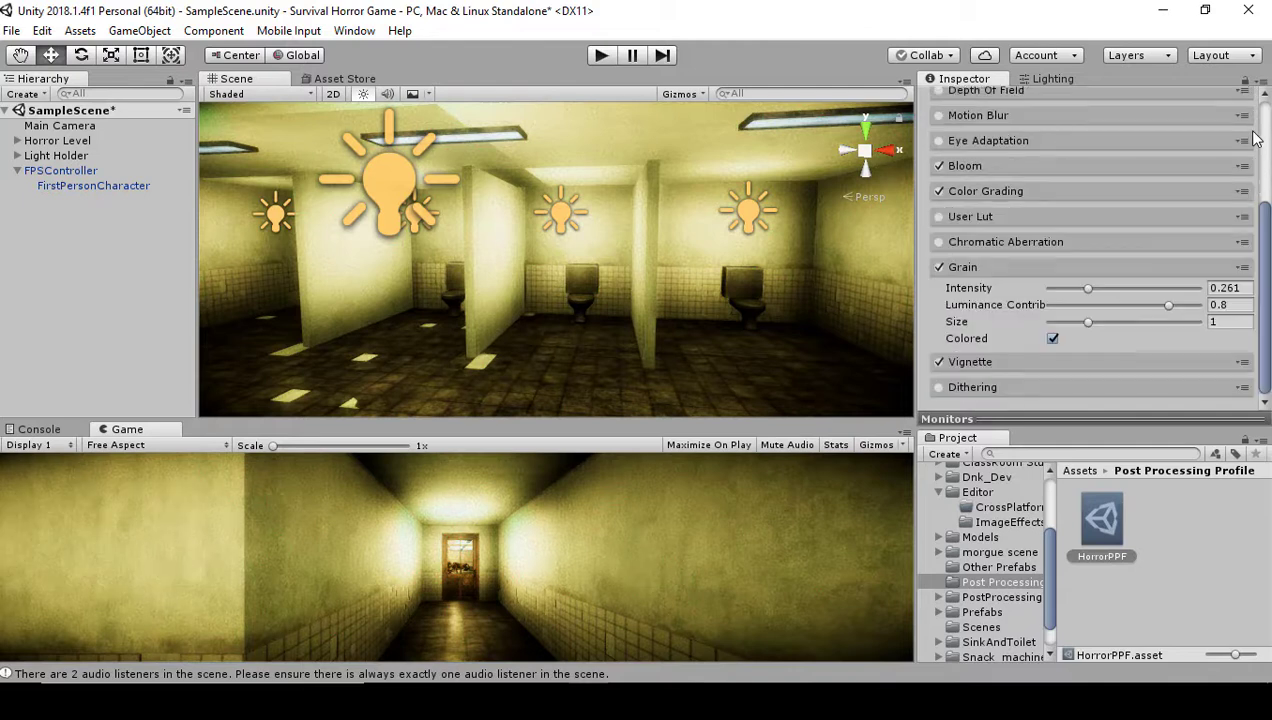
Step: Reset the Color Grading settings of the HorrorPPF profile and set its Tonemapper to Filmic (ACES)
{"action": "left_click", "coordinate": [1250, 136]}
{"action": "left_click", "coordinate": [1221, 190]}
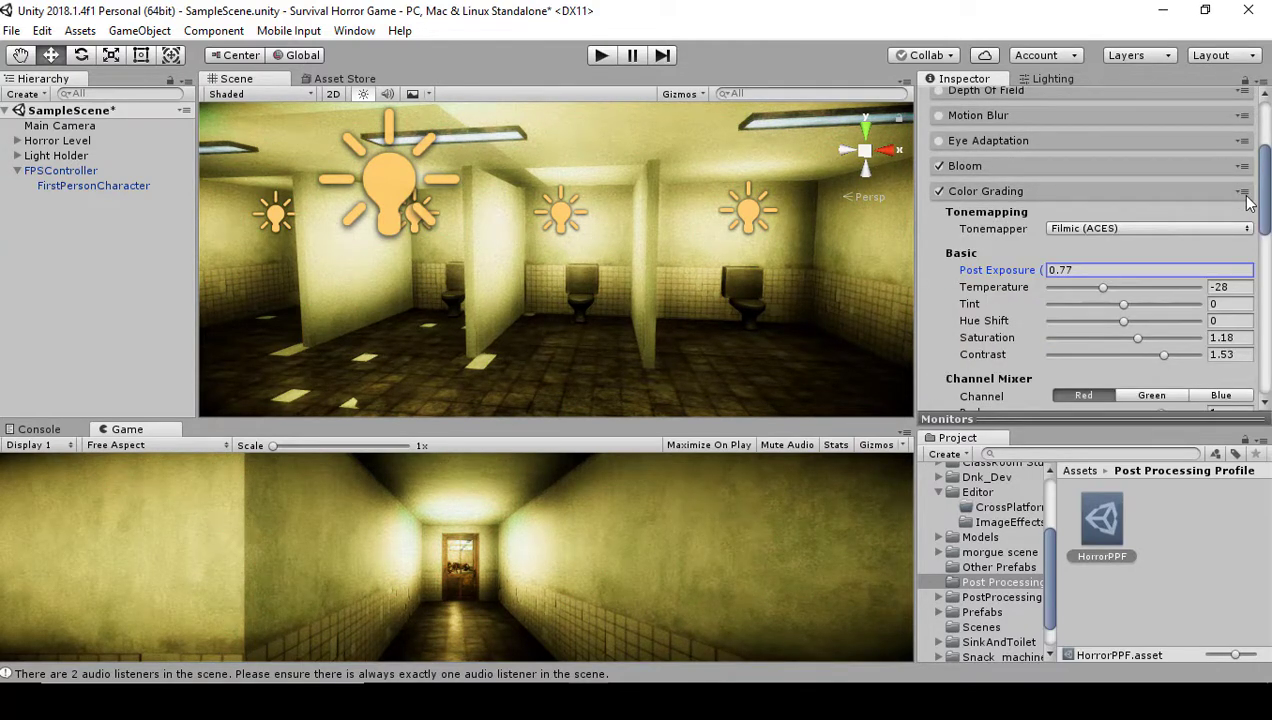
{"action": "left_click", "coordinate": [1243, 192]}
{"action": "left_click", "coordinate": [1235, 212]}
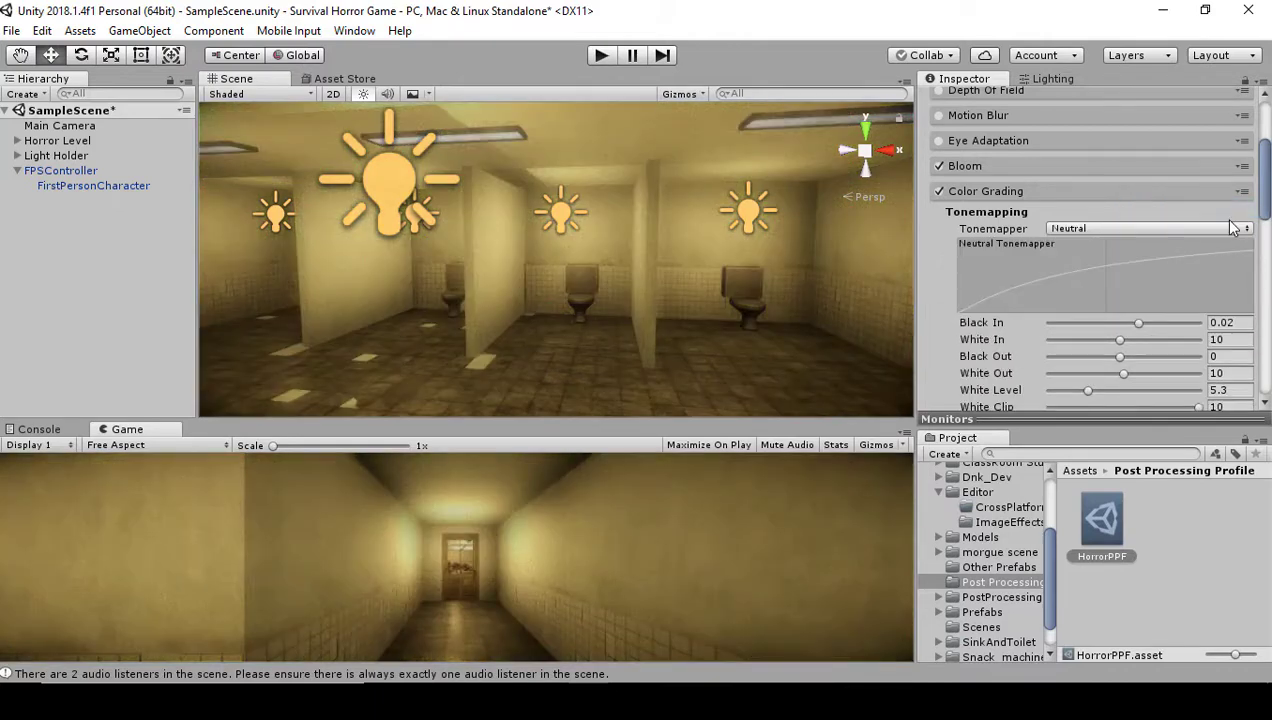
{"action": "left_click", "coordinate": [1148, 228]}
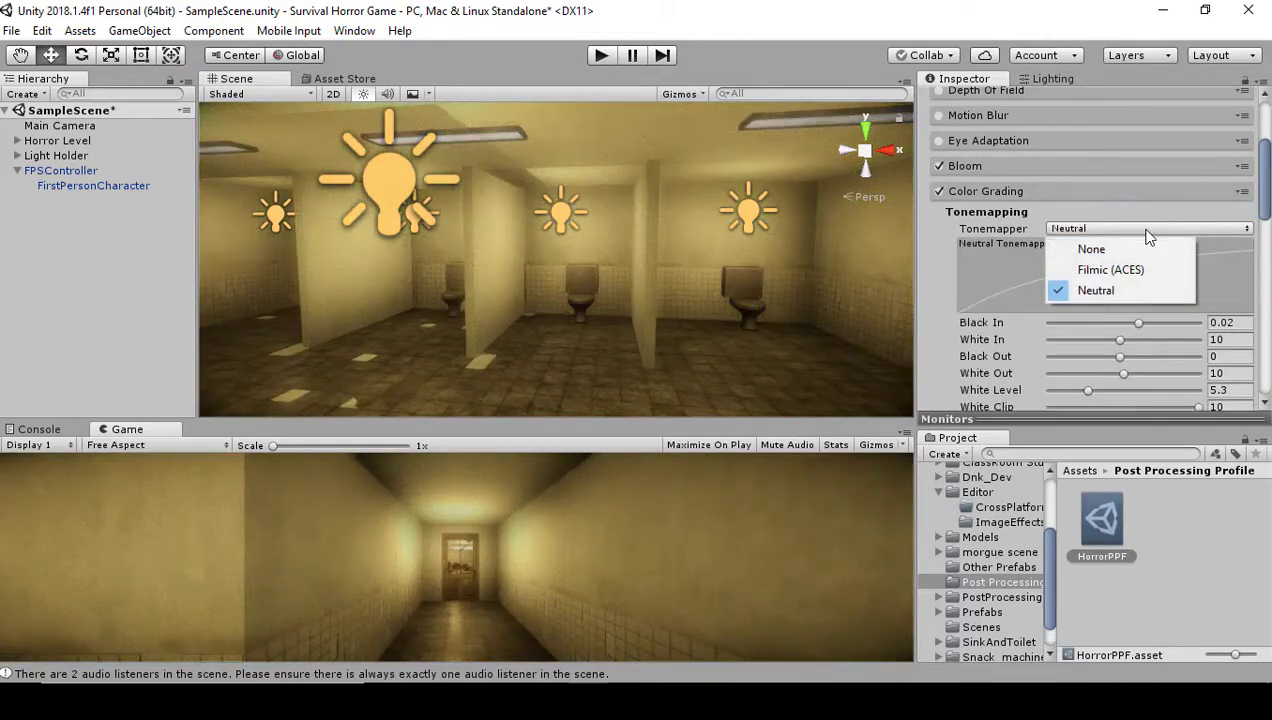
{"action": "left_click", "coordinate": [1112, 270]}
{"action": "mouse_move", "coordinate": [853, 322]}
{"action": "right_mouse_down"}
{"action": "mouse_move", "coordinate": [690, 318]}
{"action": "mouse_move", "coordinate": [829, 323]}
{"action": "right_mouse_up"}
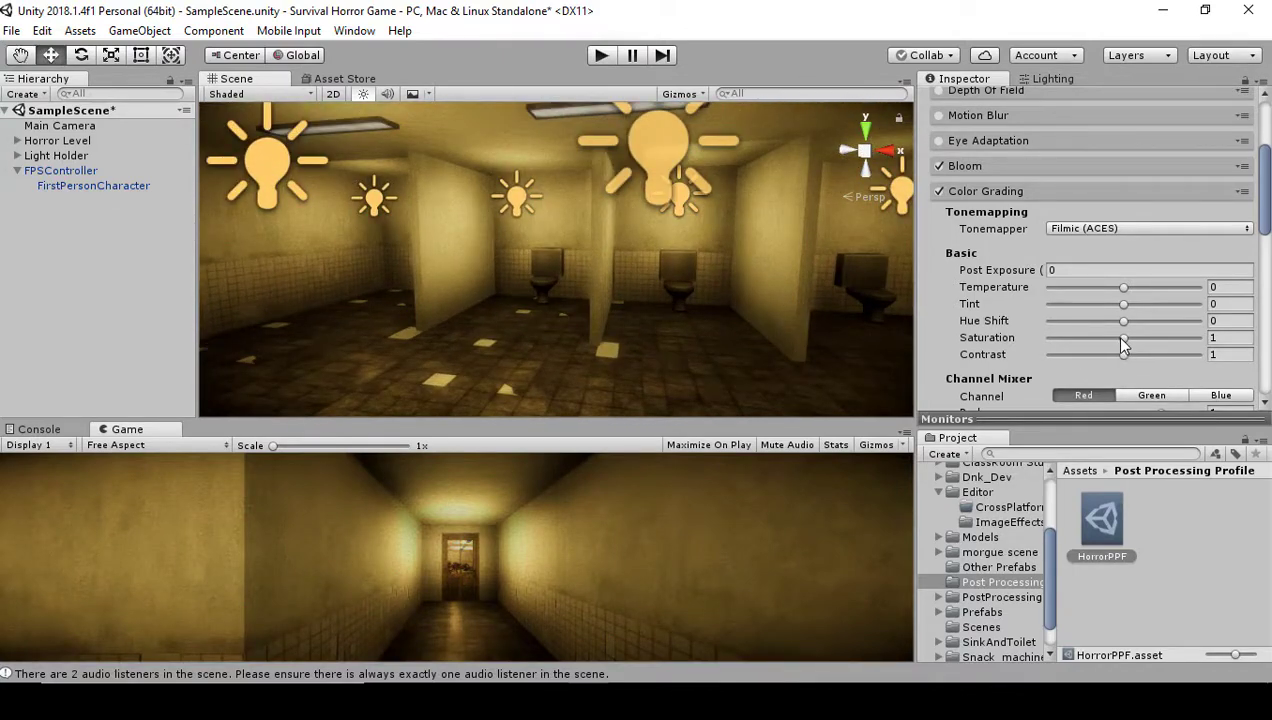
Step: Set the Color Grading Saturation to 0.82 and the Contrast to 1.11, checking the toilet room
{"action": "left_click_drag", "start_coordinate": [1122, 342], "coordinate": [1109, 342]}
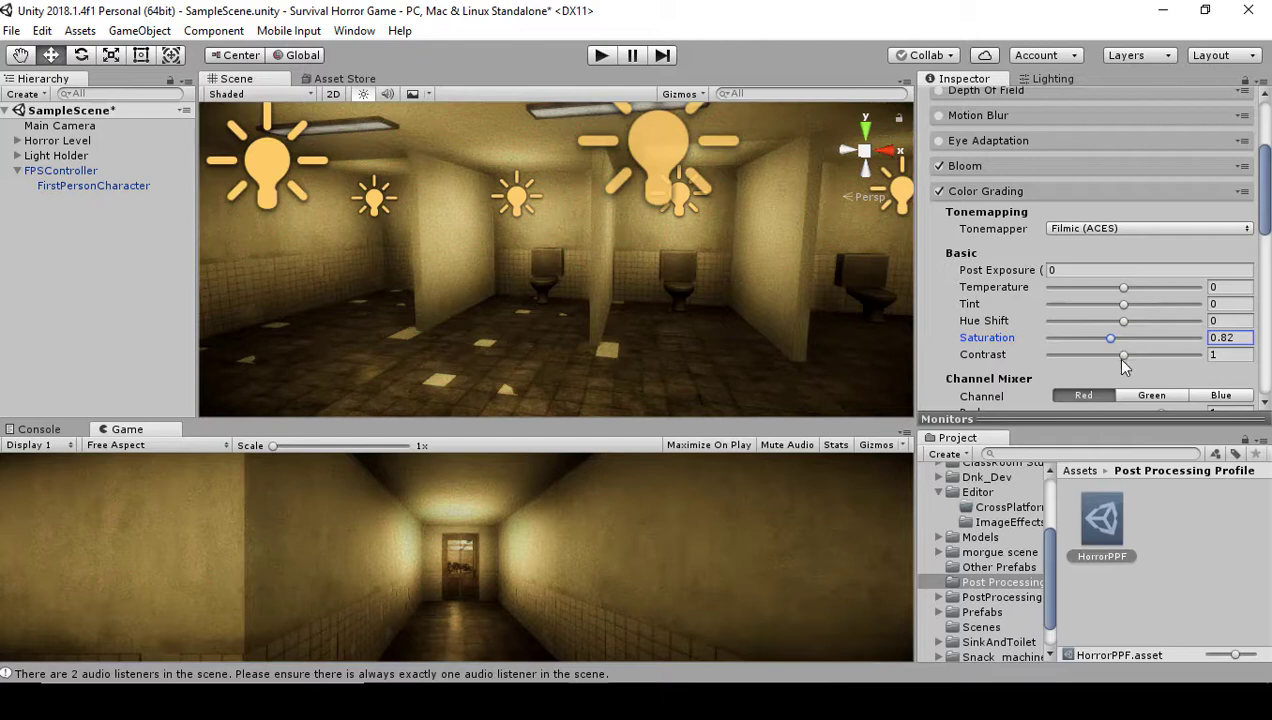
{"action": "left_click_drag", "start_coordinate": [1124, 355], "coordinate": [1136, 358]}
{"action": "right_click_drag", "start_coordinate": [750, 308], "coordinate": [912, 320]}
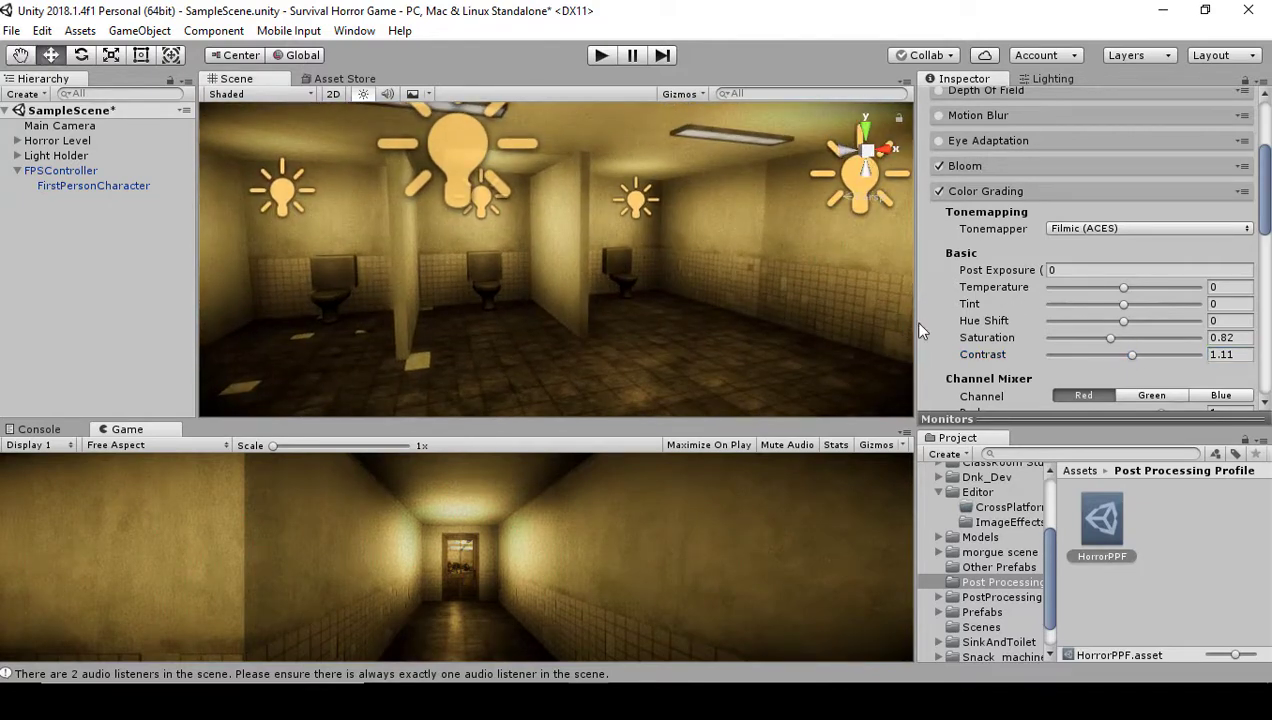
Step: Set the Color Grading Temperature to 10 and inspect the toilet stalls from several angles
{"action": "left_click", "coordinate": [1124, 288]}
{"action": "left_click_drag", "start_coordinate": [1124, 289], "coordinate": [1131, 290]}
{"action": "right_click_drag", "start_coordinate": [832, 304], "coordinate": [760, 312]}
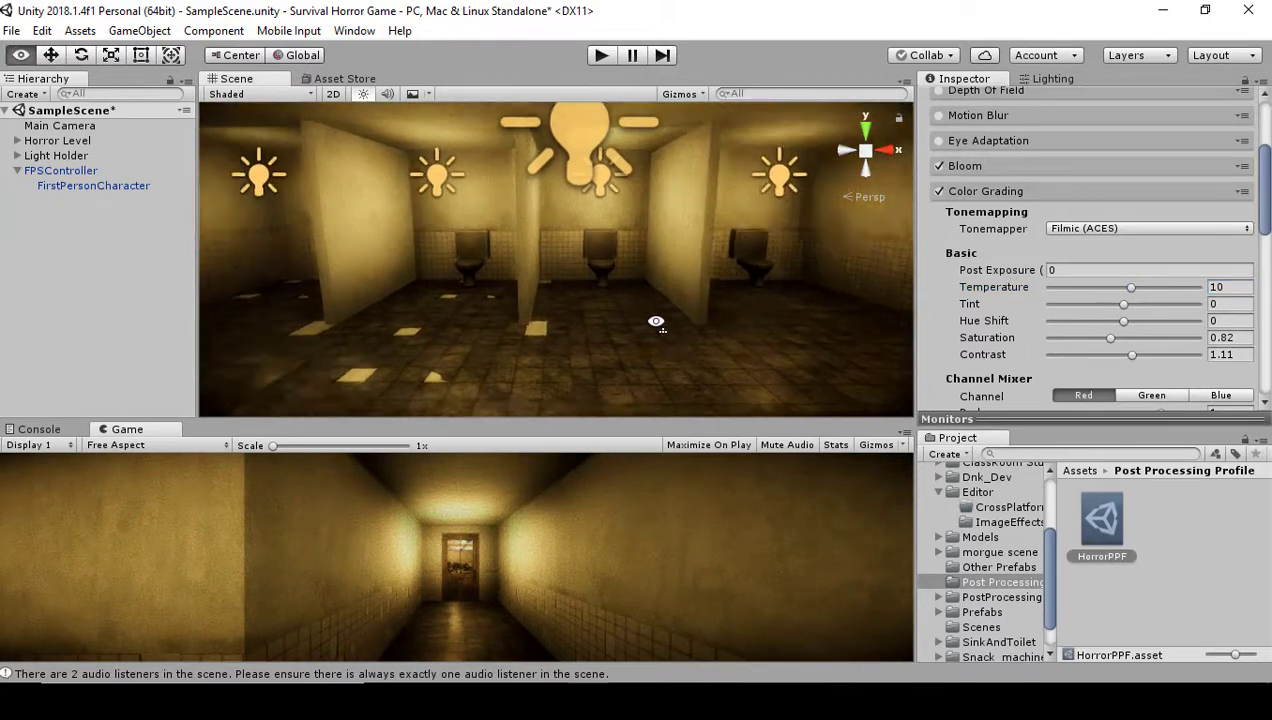
{"action": "right_click_drag", "start_coordinate": [653, 321], "coordinate": [650, 210]}
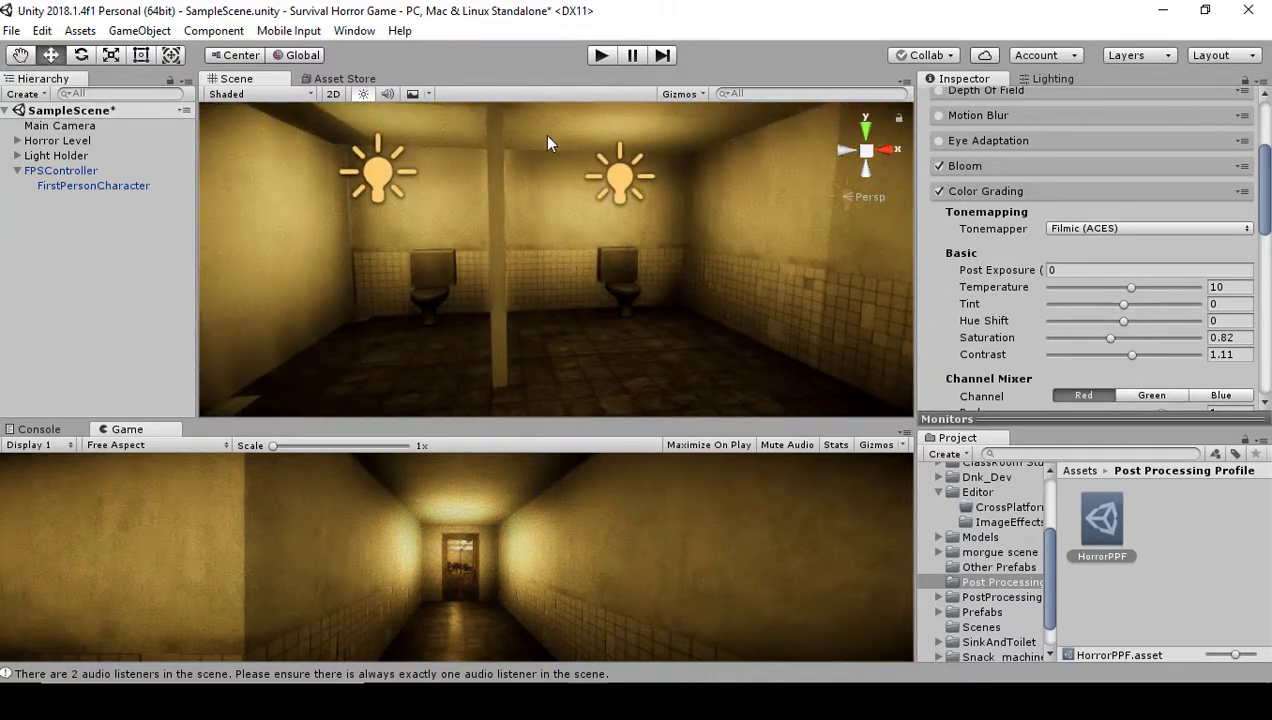
Step: Play-test the level by walking through its rooms and corridors to judge the post-processing look, and end the test
{"action": "left_click", "coordinate": [604, 57]}
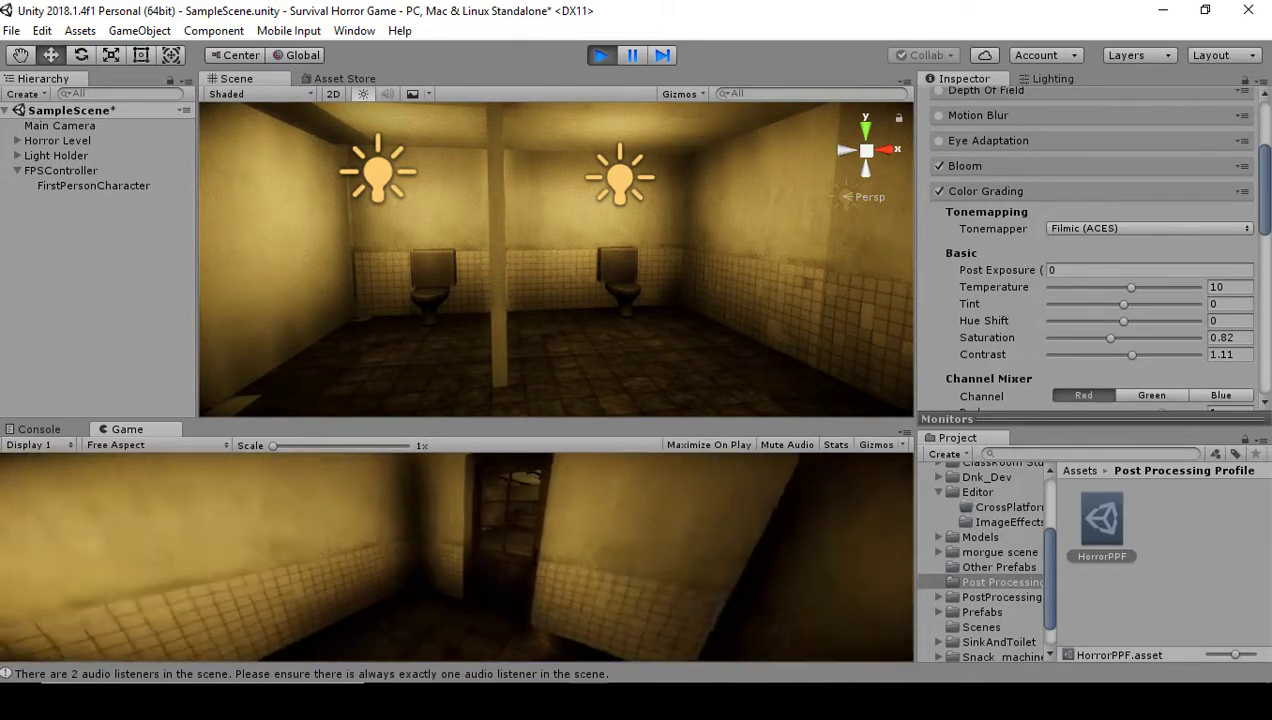
{"action": "key", "text": "w"}
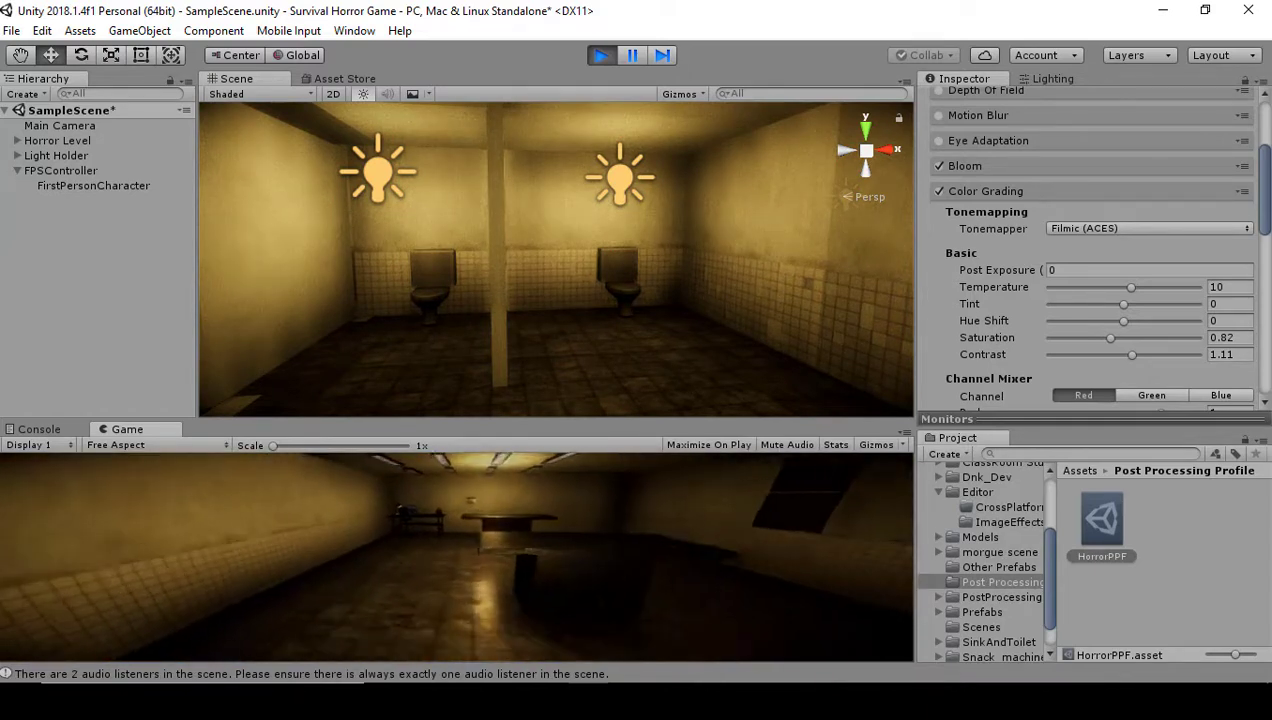
{"action": "key", "text": "w"}
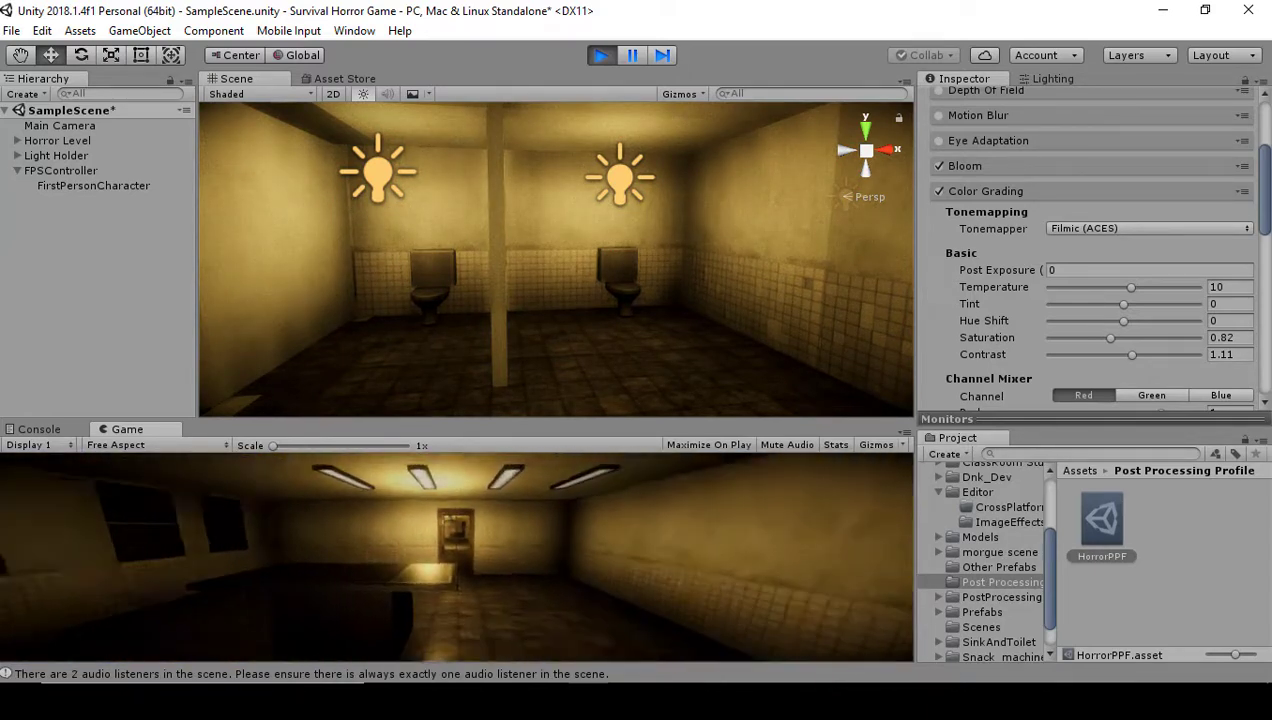
{"action": "key", "text": "w"}
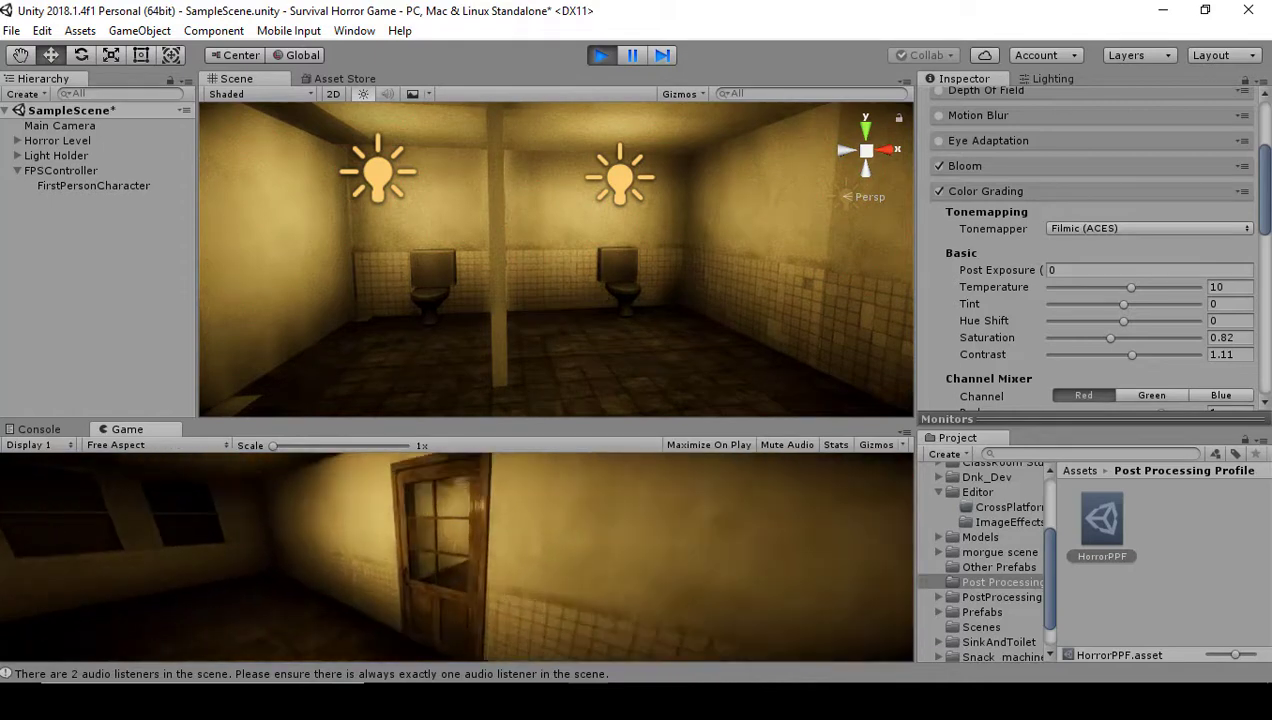
{"action": "key", "text": "w"}
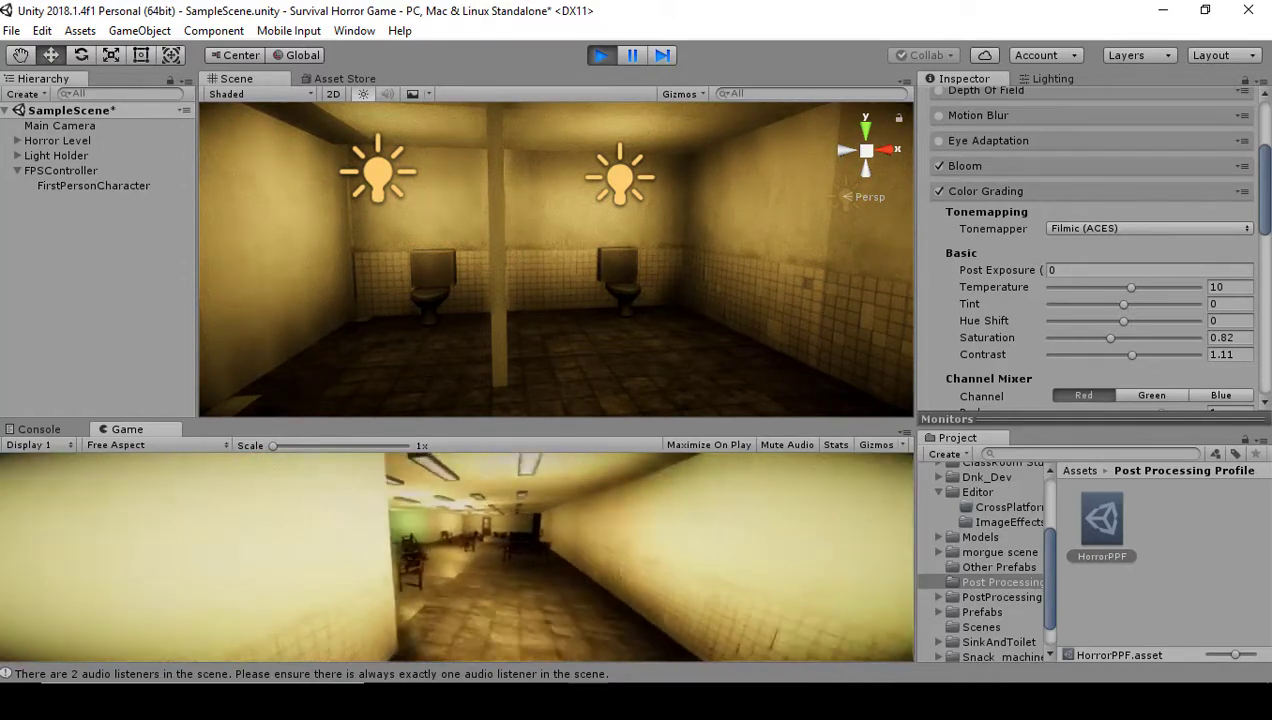
{"action": "key", "text": "w"}
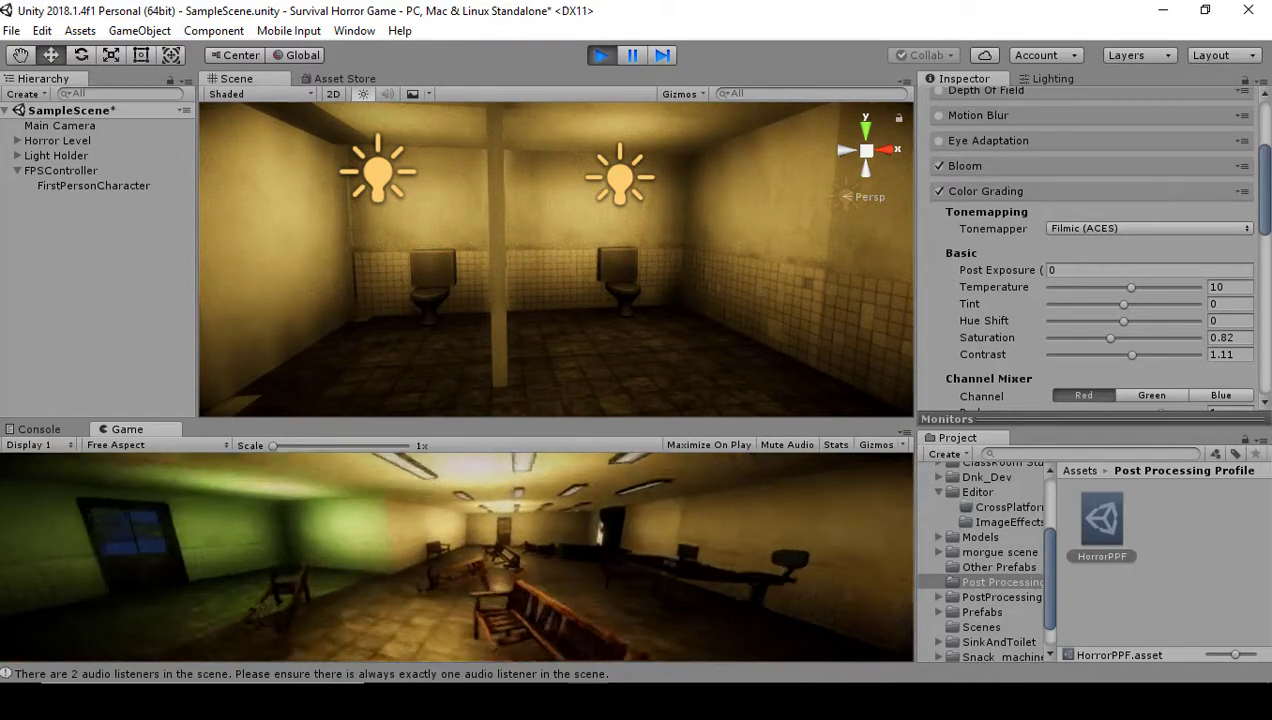
{"action": "key", "text": "w"}
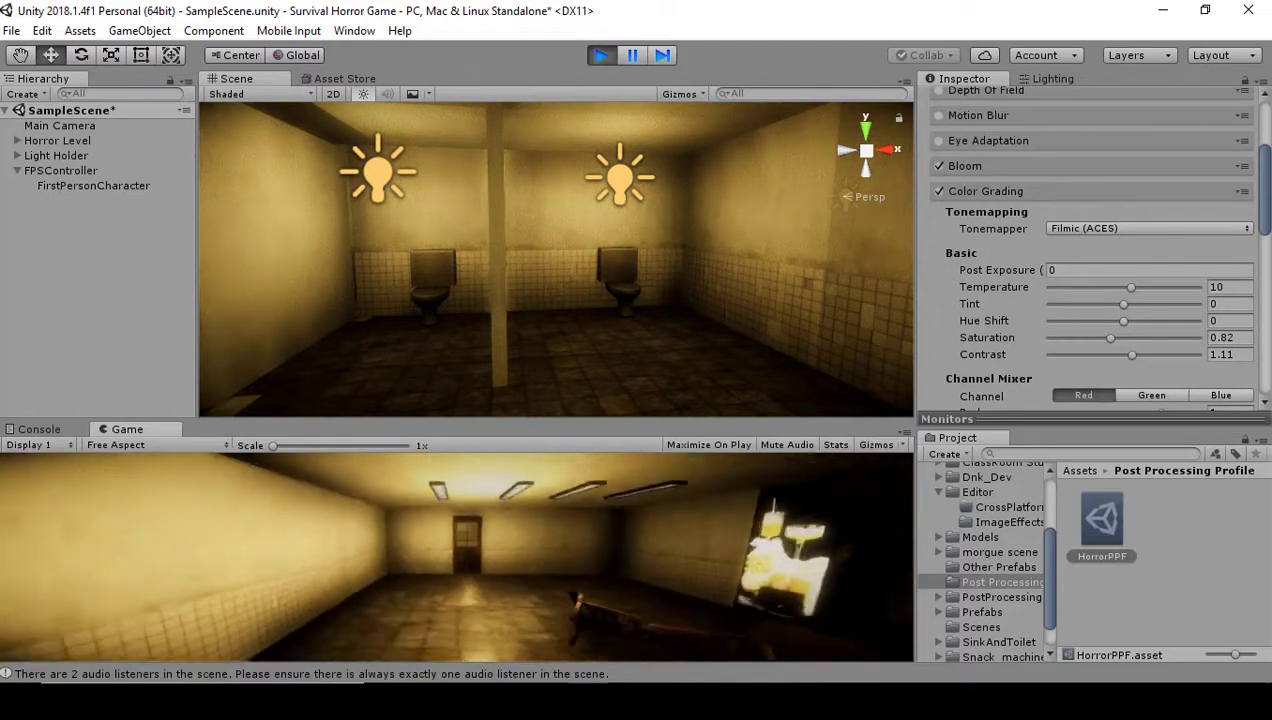
{"action": "key", "text": "w"}
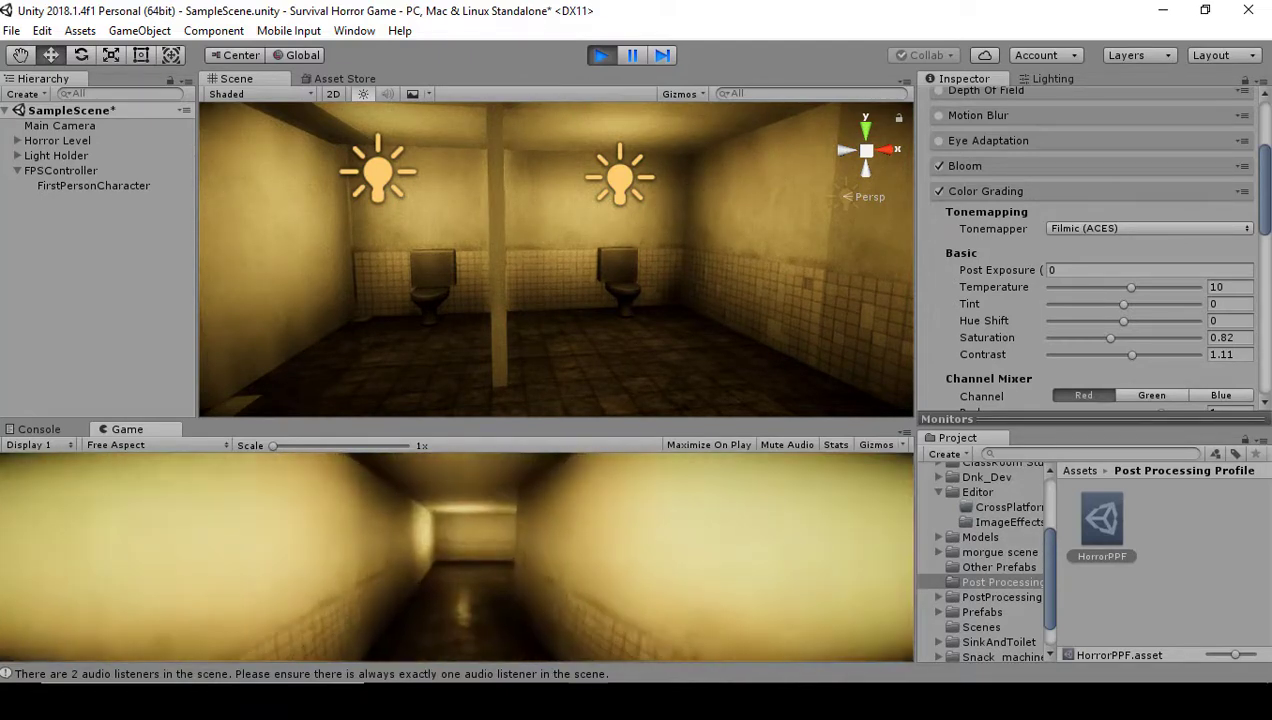
{"action": "key", "text": "w"}
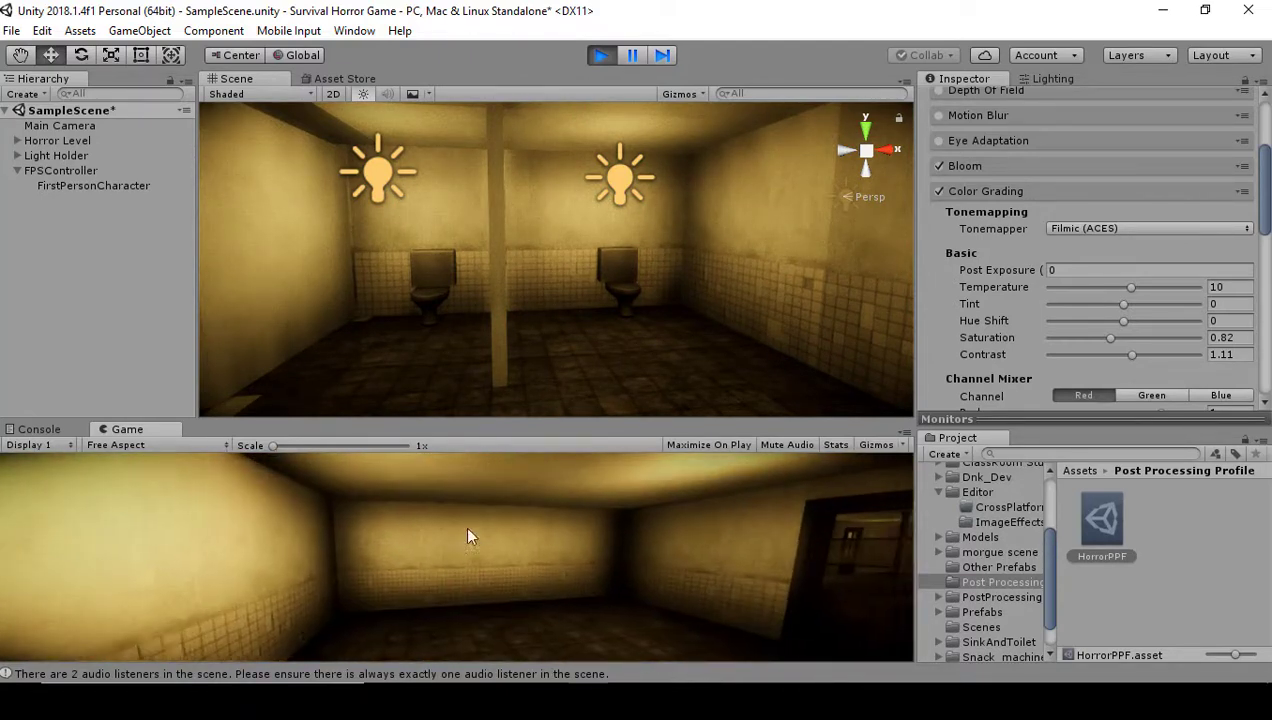
{"action": "left_click", "coordinate": [597, 55]}
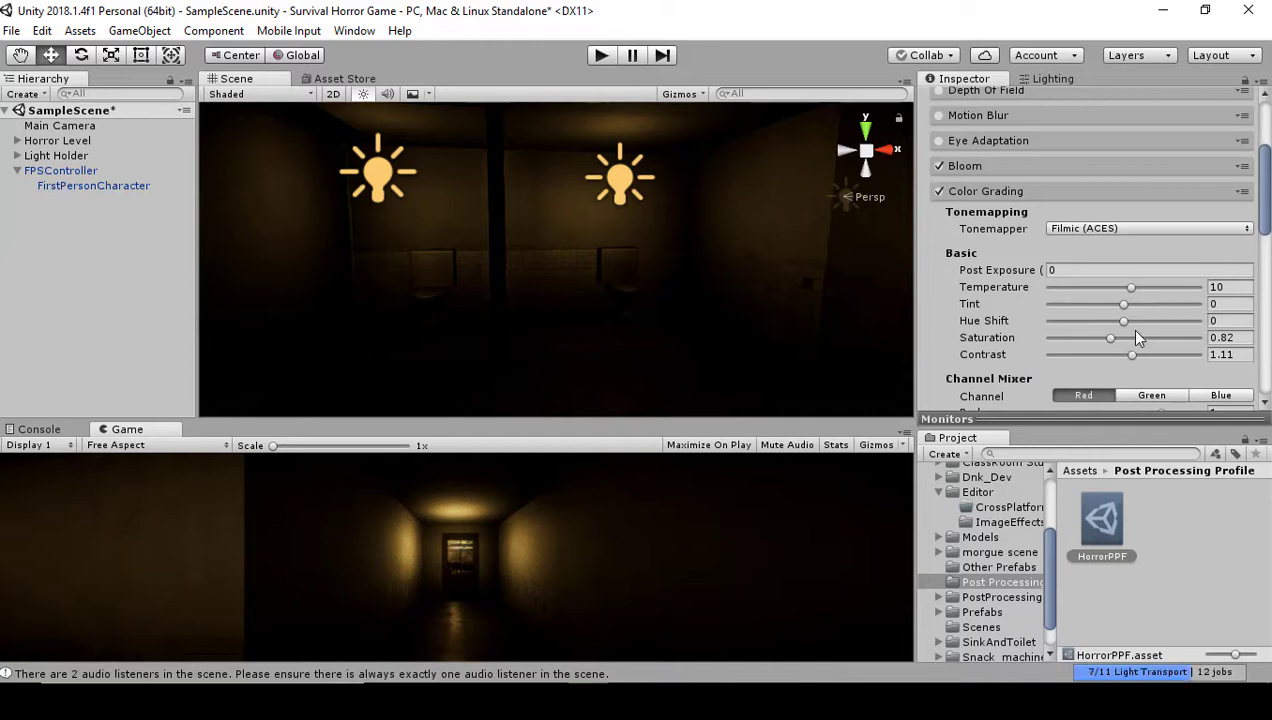
Step: Look over the profile's effects list and the toilet stalls, and collapse the FPSController in the scene hierarchy
{"action": "scroll", "coordinate": [1128, 328], "scroll_direction": "up", "scroll_amount": 5}
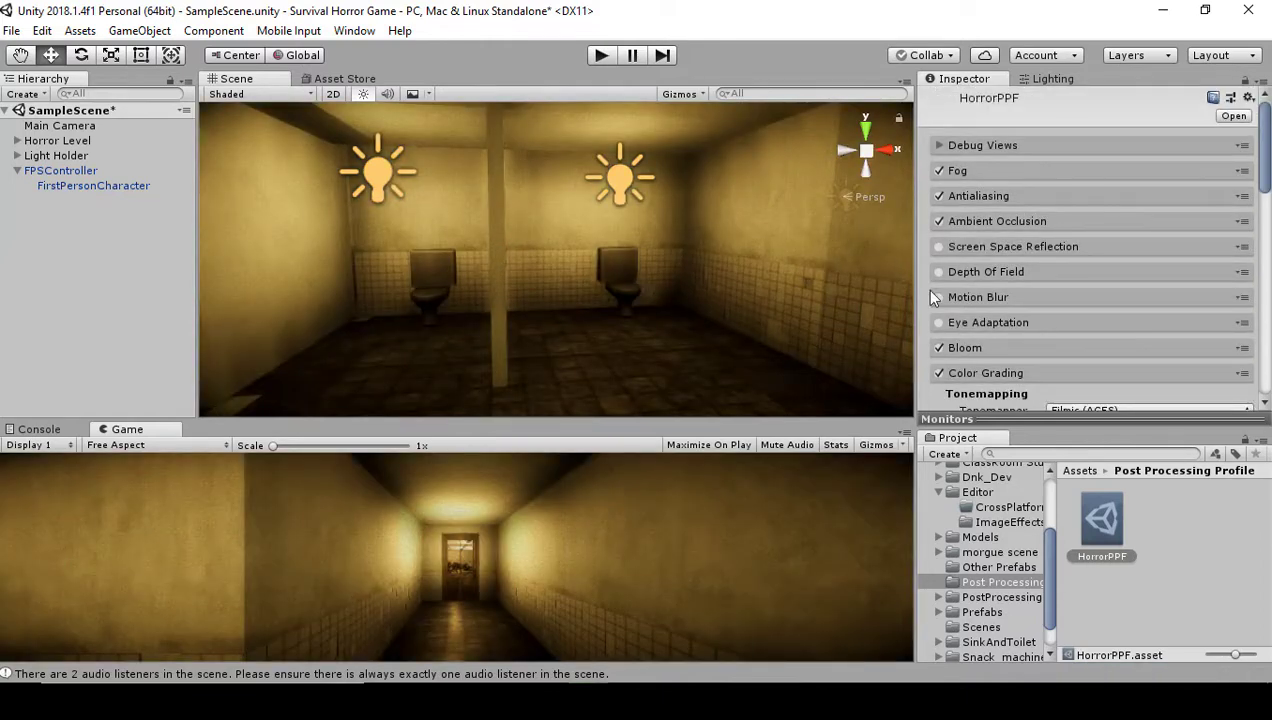
{"action": "scroll", "coordinate": [735, 316], "scroll_direction": "up", "scroll_amount": 5}
{"action": "scroll", "coordinate": [752, 289], "scroll_direction": "down", "scroll_amount": 5}
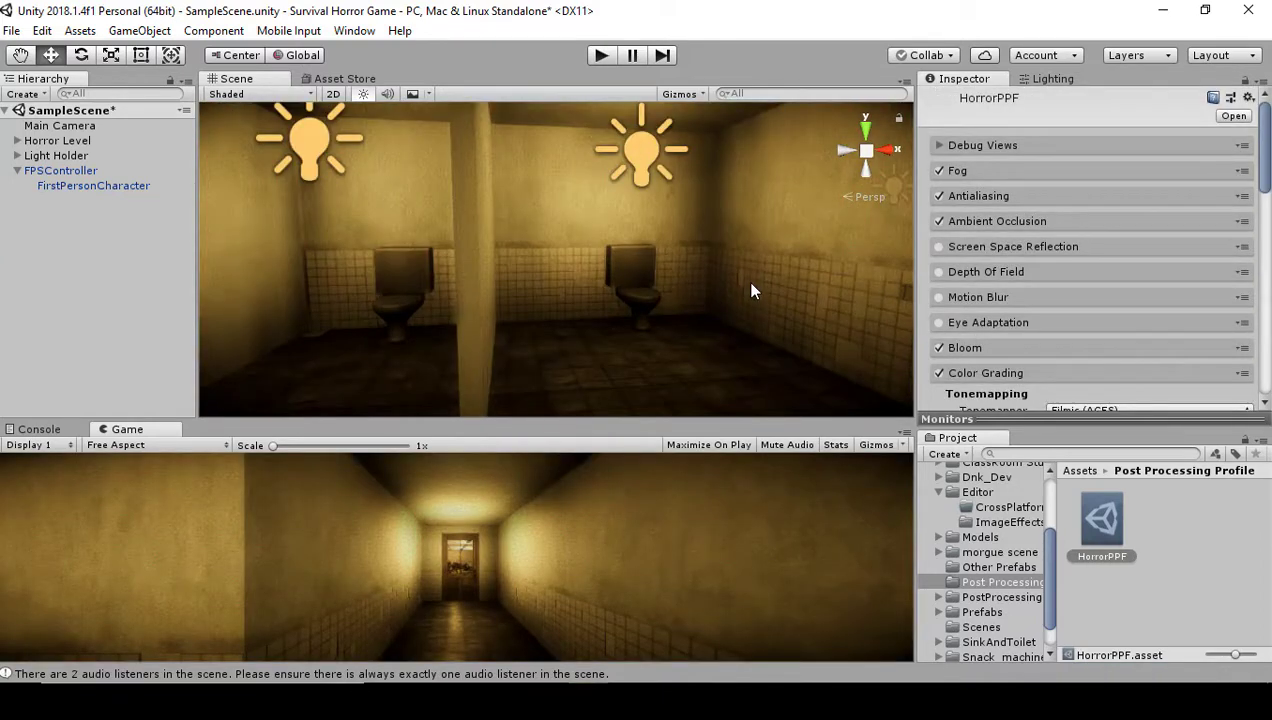
{"action": "right_click_drag", "start_coordinate": [617, 296], "coordinate": [435, 281]}
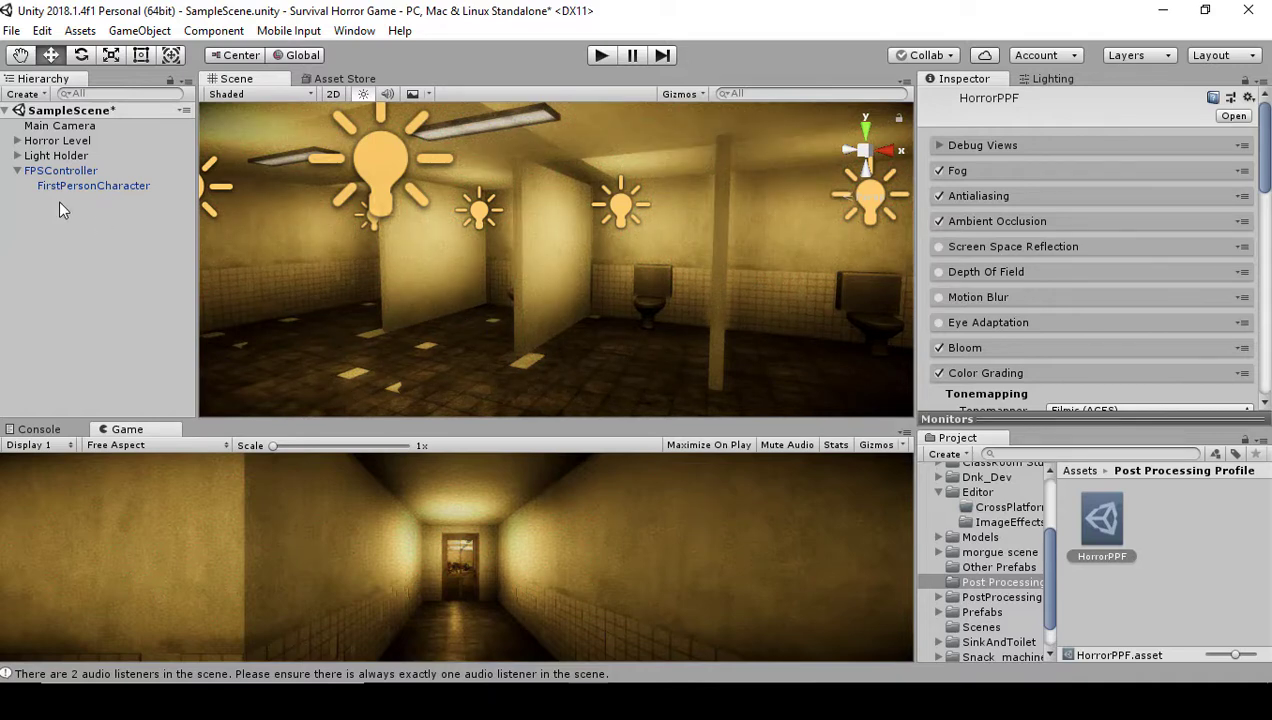
{"action": "left_click", "coordinate": [17, 171]}
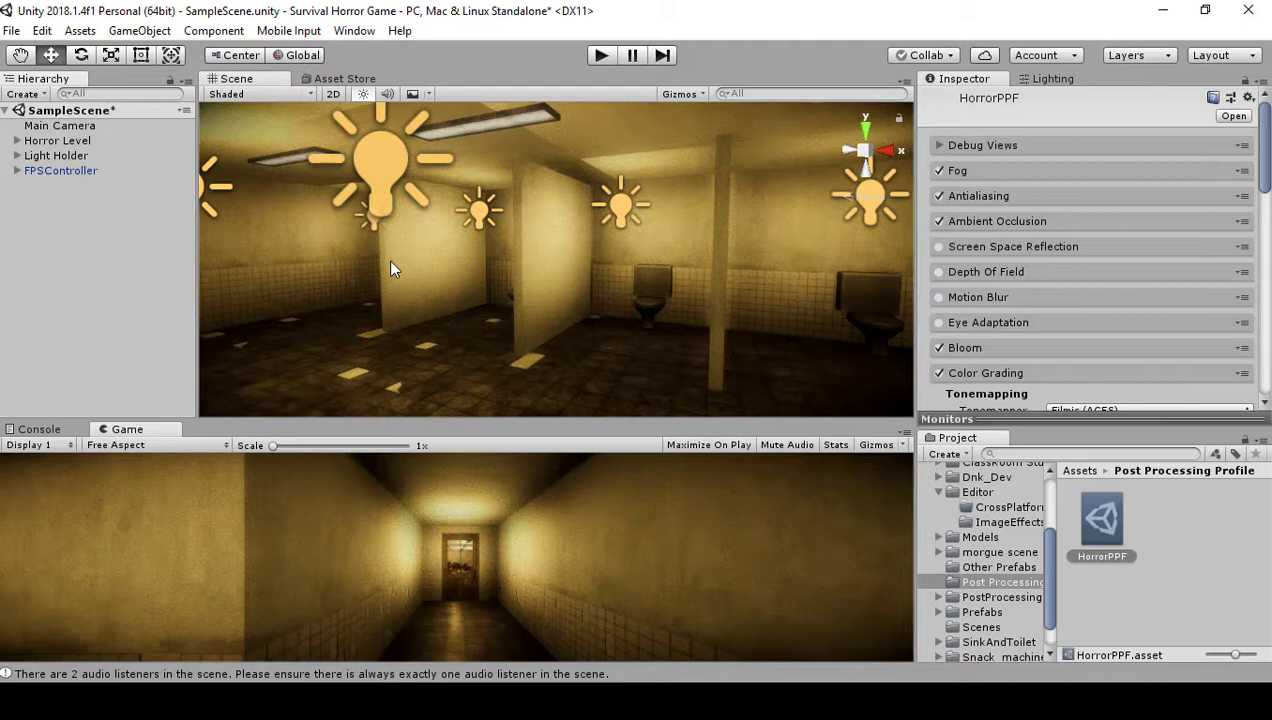